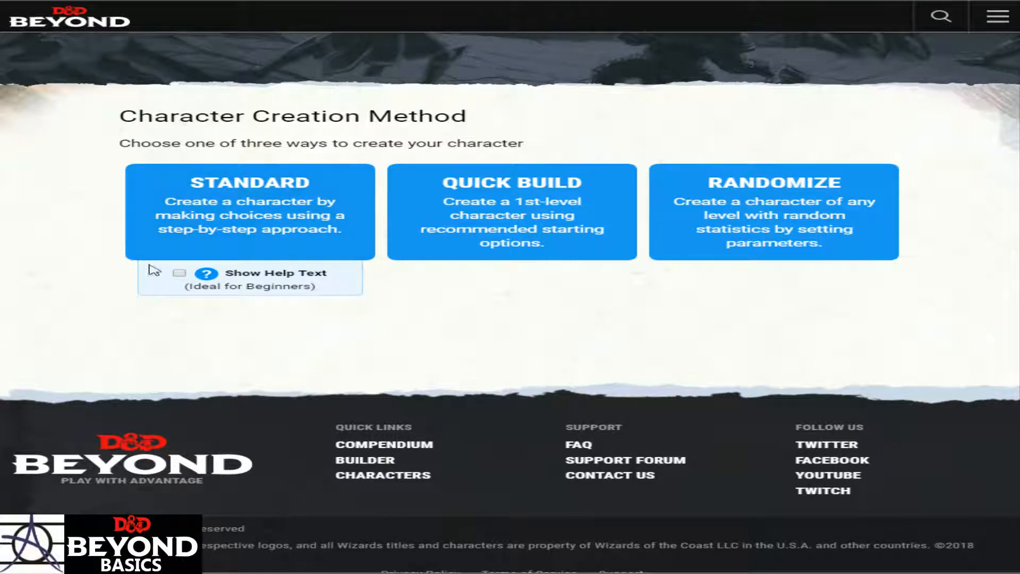
Start a new character with the Standard creation method and help text shown, and read the introduction
left_click(179, 273)
left_click(246, 240)
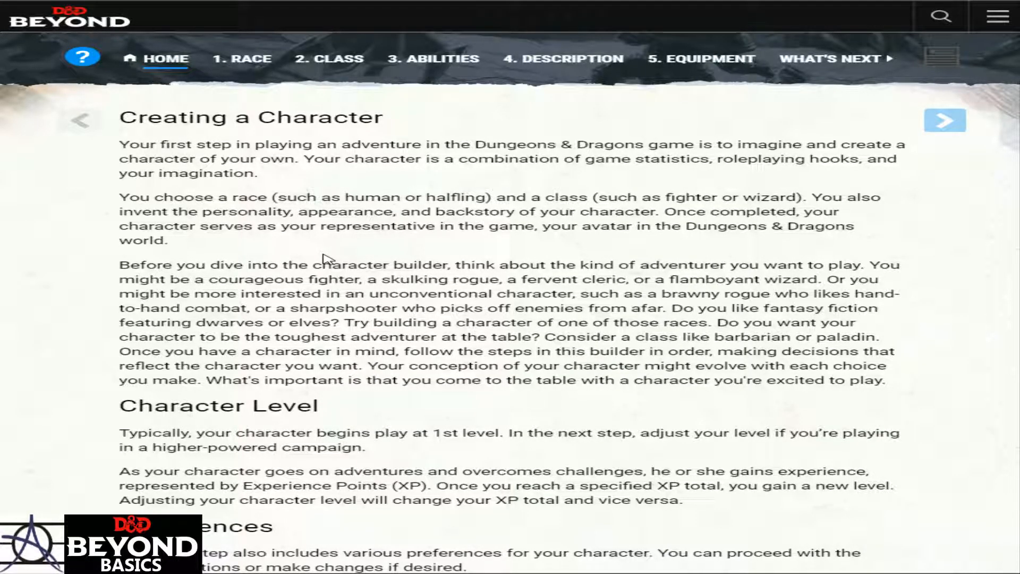
scroll(588, 341, "down", 1)
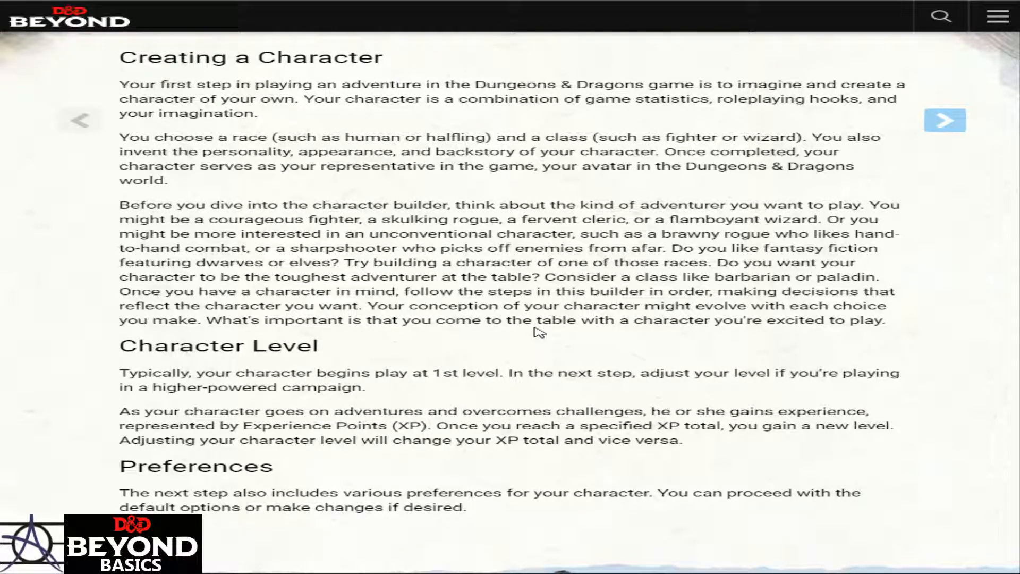
scroll(538, 335, "down", 1)
scroll(537, 340, "up", 2)
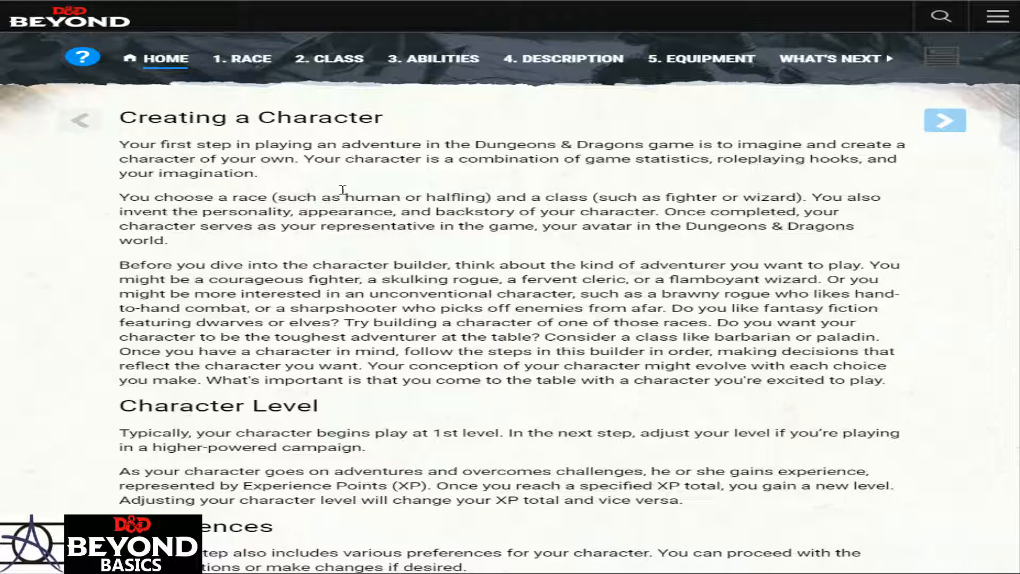
Switch the builder's help text off and on again, and review the character creation introduction
left_click(86, 67)
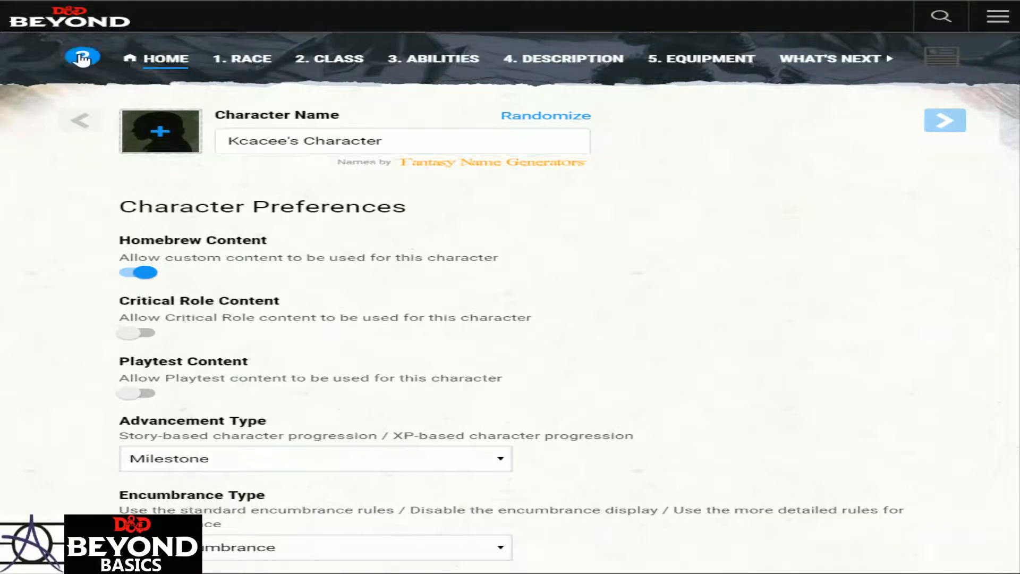
left_click(82, 58)
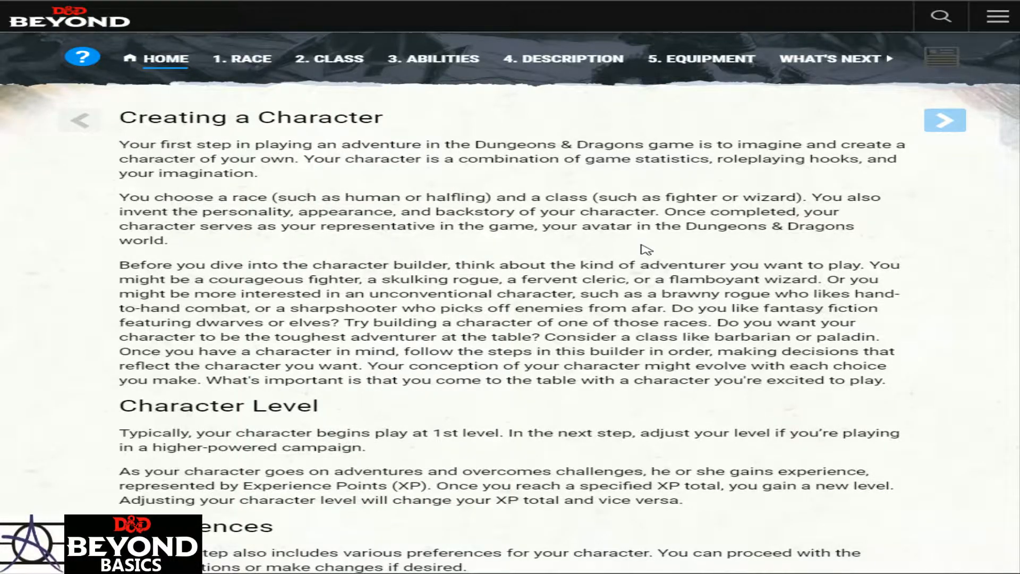
scroll(645, 250, "down", 3)
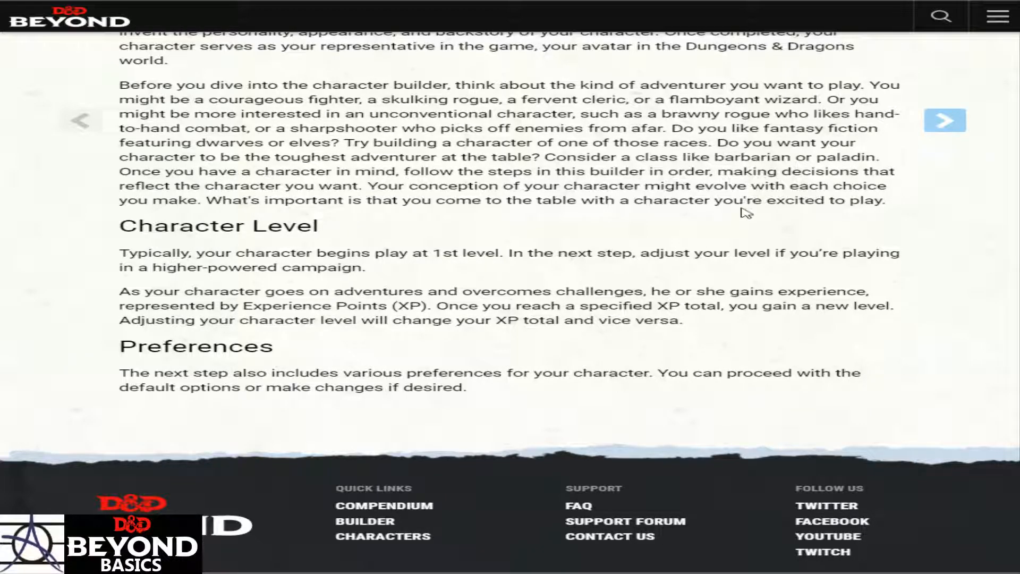
scroll(892, 183, "up", 2)
scroll(925, 160, "up", 1)
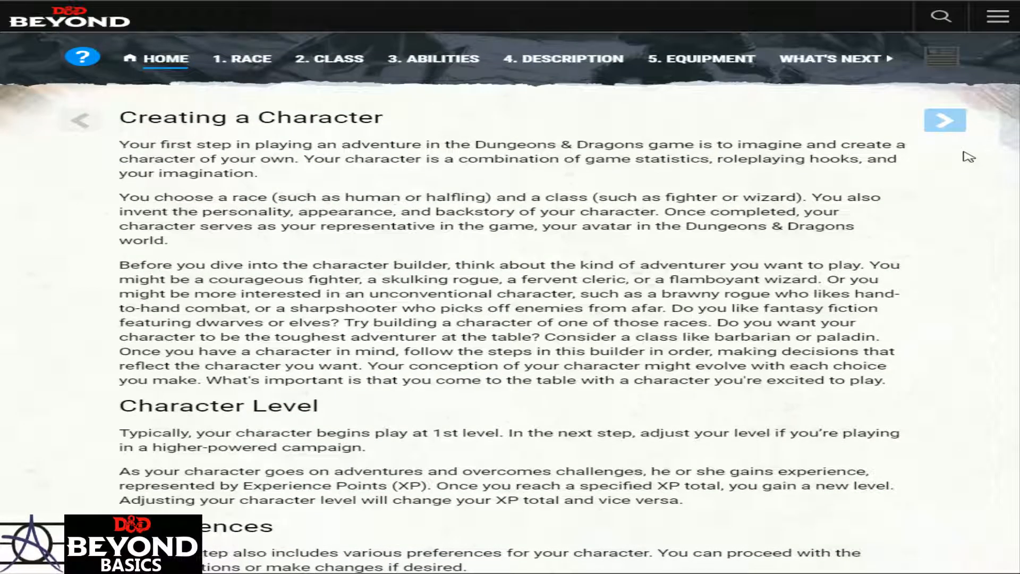
Continue to the character preferences and name the character Ansem
left_click(947, 130)
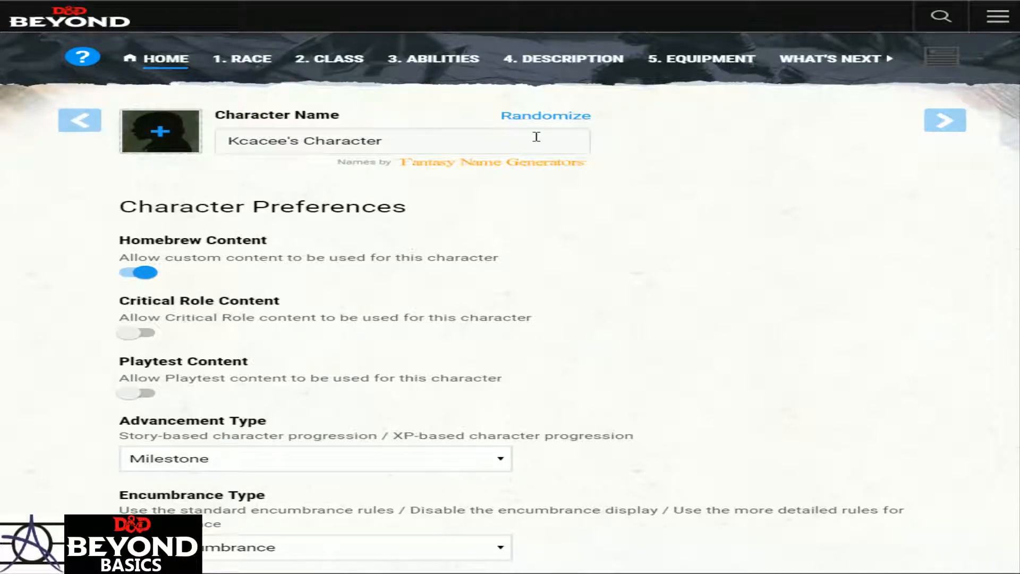
left_click_drag(536, 136, 68, 160)
type("aNSEM")
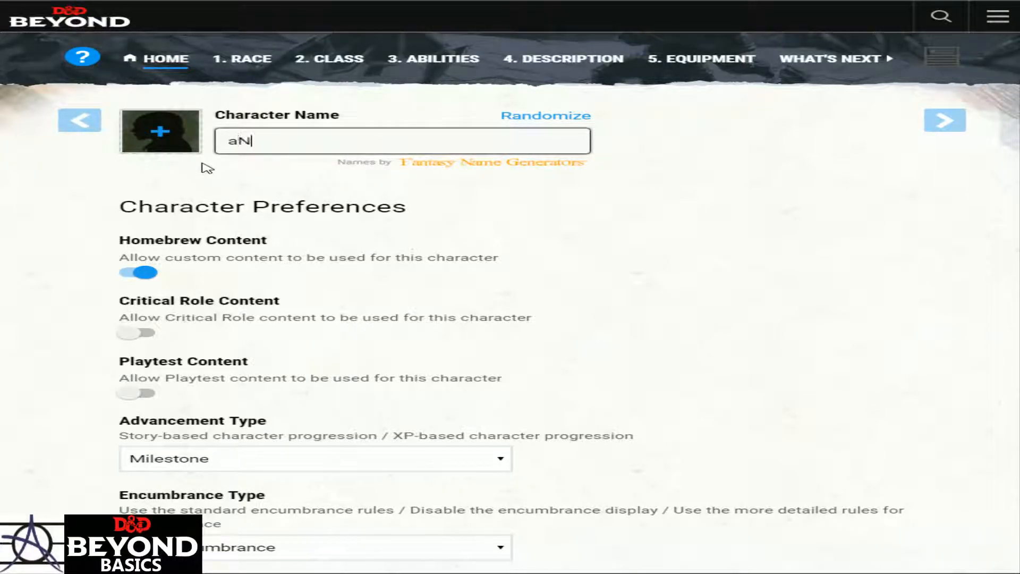
key("BackSpace")
key("BackSpace")
key("BackSpace")
key("BackSpace")
key("BackSpace")
type("Ansem")
left_click(807, 216)
Enable Critical Role Content for the character and disable it again
scroll(797, 214, "down", 2)
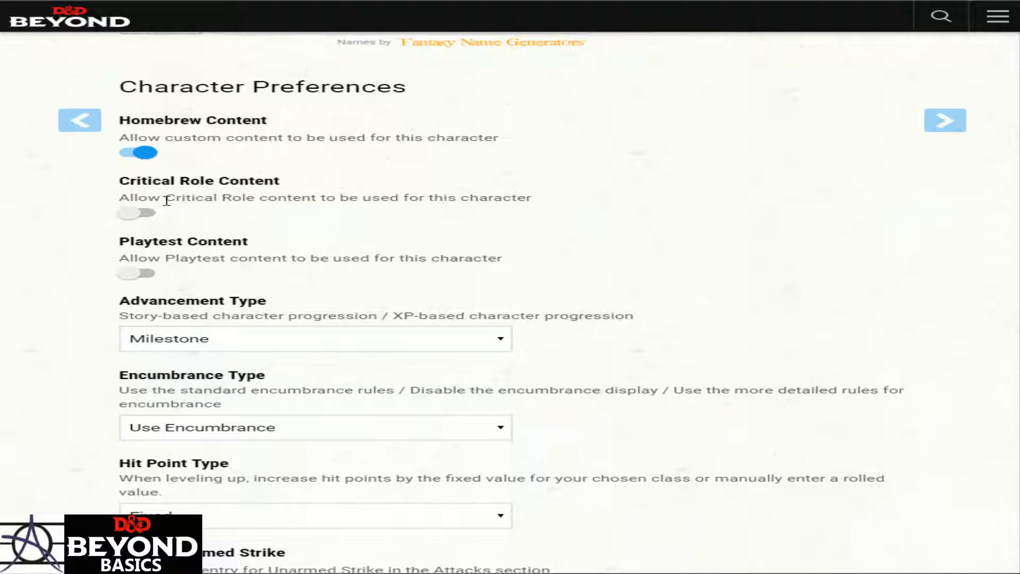
left_click(135, 213)
scroll(325, 182, "up", 3)
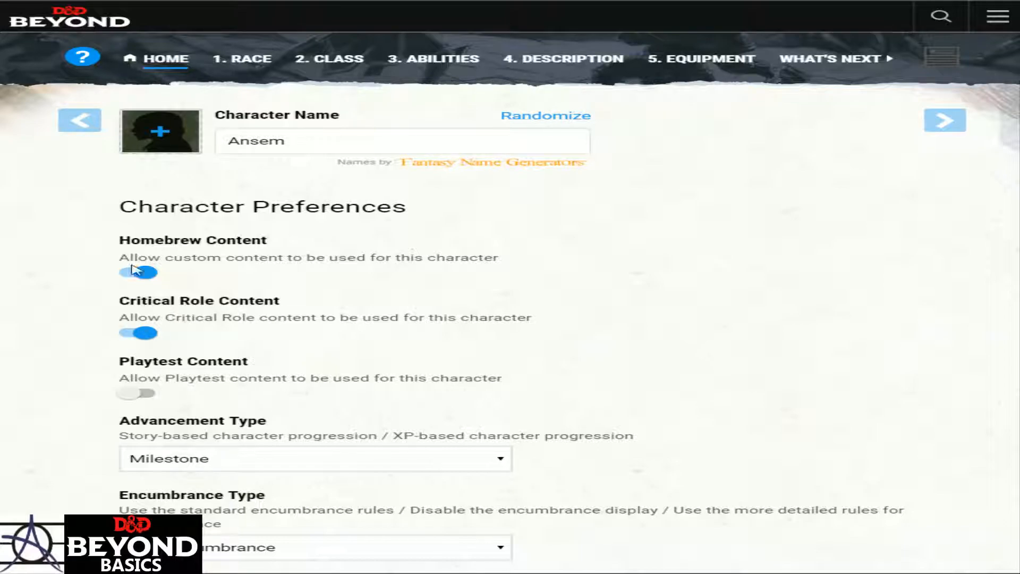
left_click(138, 334)
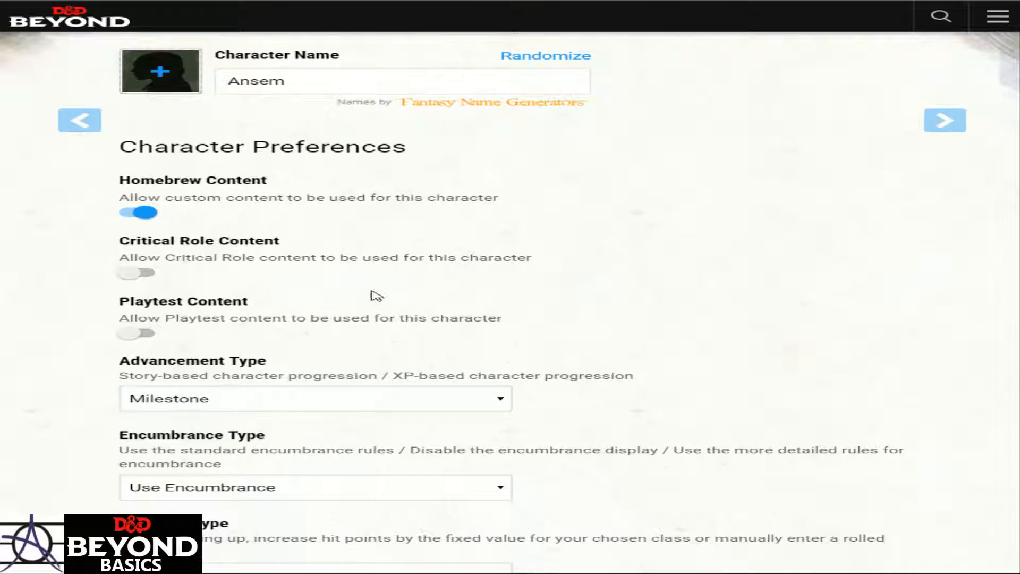
Turn off Homebrew Content in the character preferences
scroll(118, 314, "down", 2)
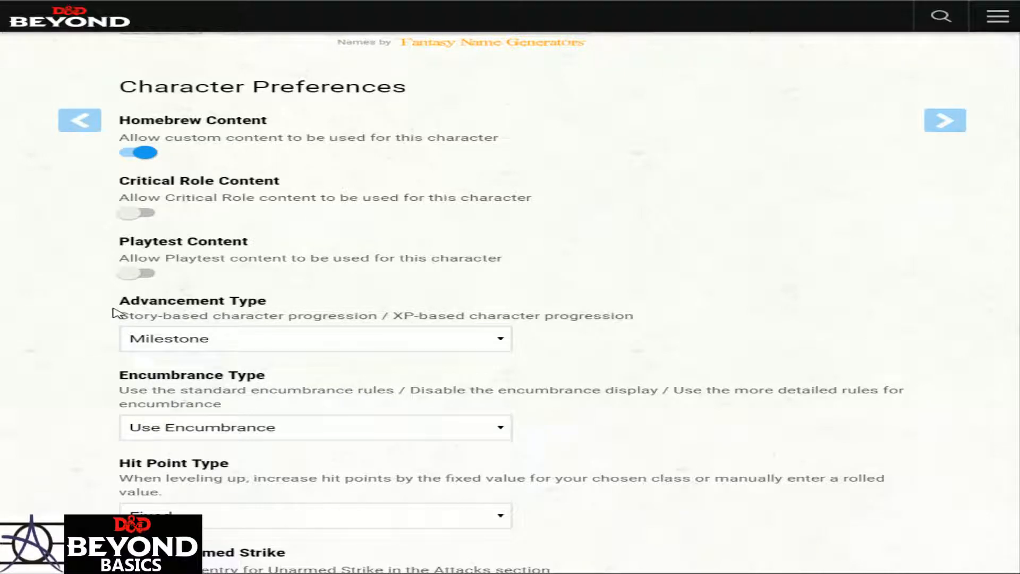
left_click(134, 155)
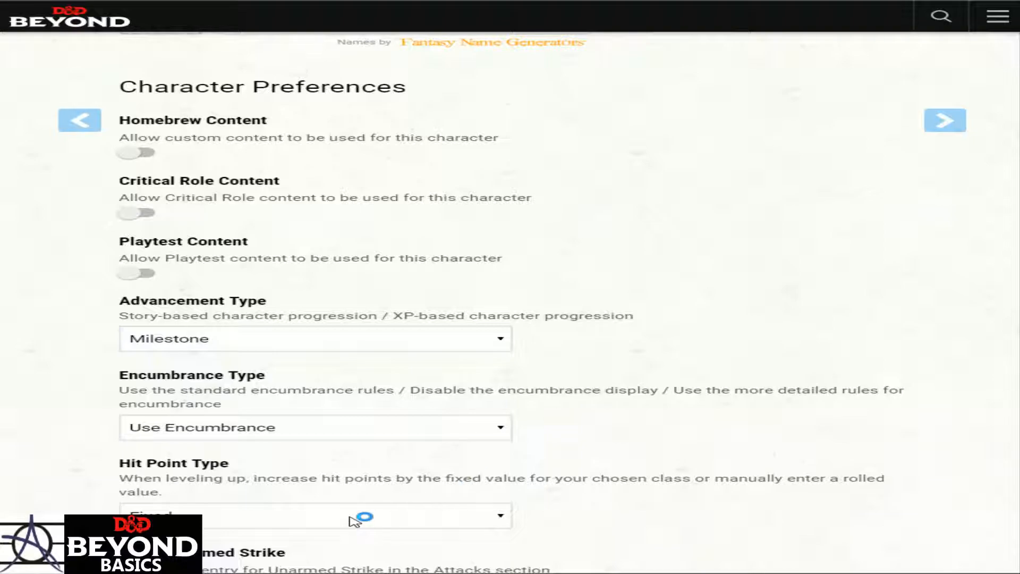
scroll(596, 495, "down", 1)
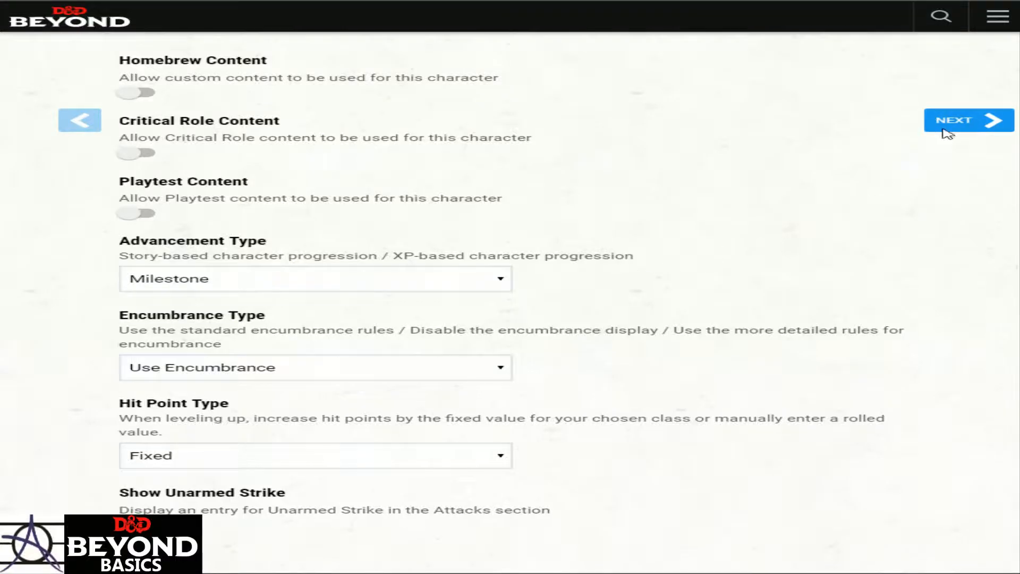
Proceed to the race stage, read the guidance on choosing a race and racial traits, and continue to the race list
left_click(983, 119)
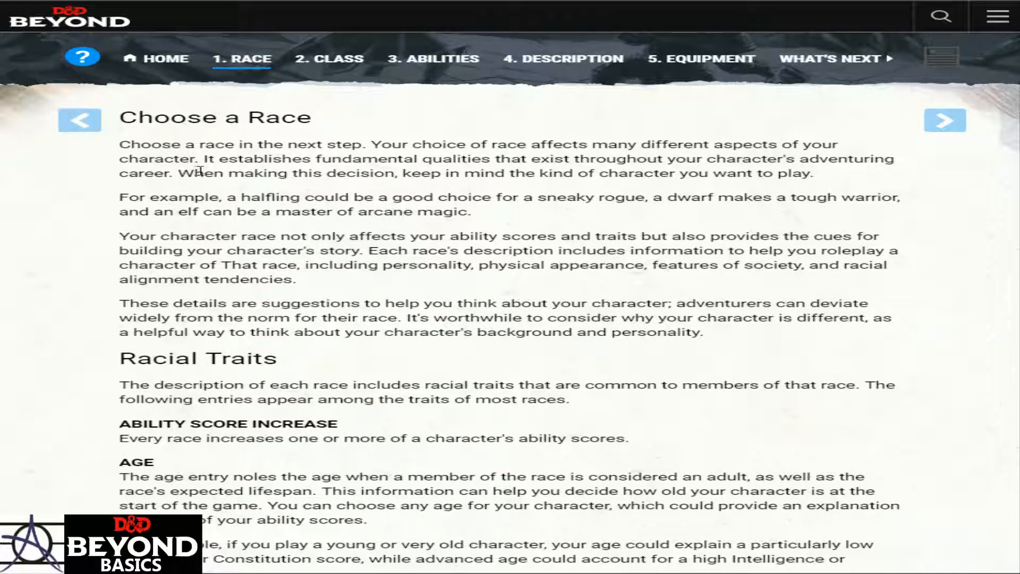
scroll(205, 174, "down", 1)
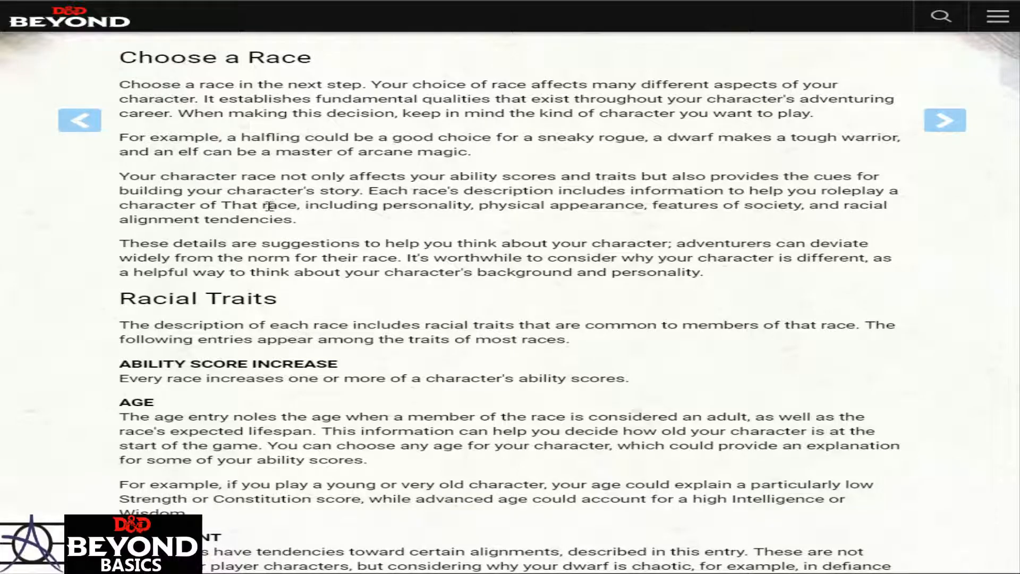
scroll(271, 221, "down", 1)
scroll(277, 228, "down", 2)
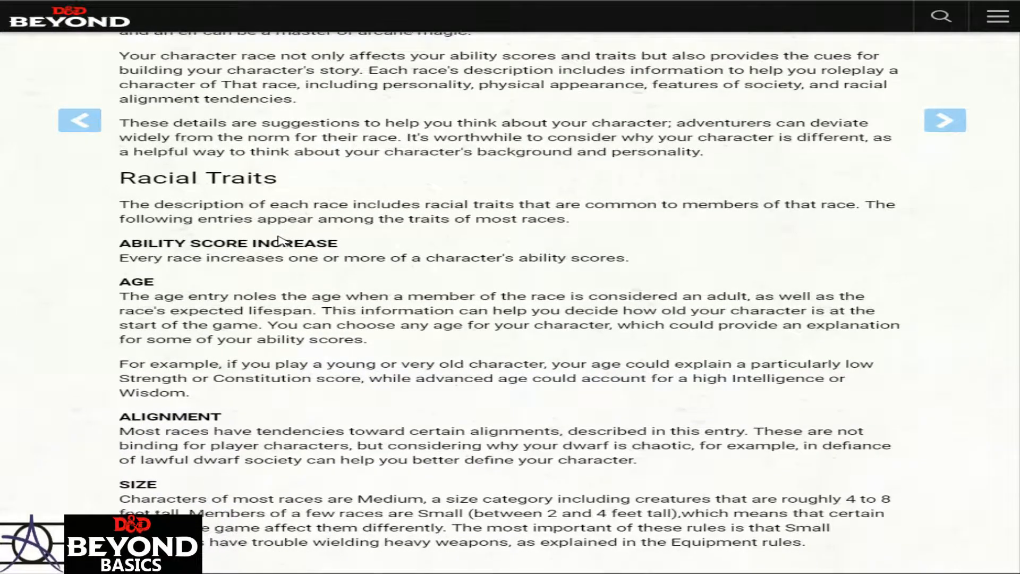
scroll(241, 249, "down", 1)
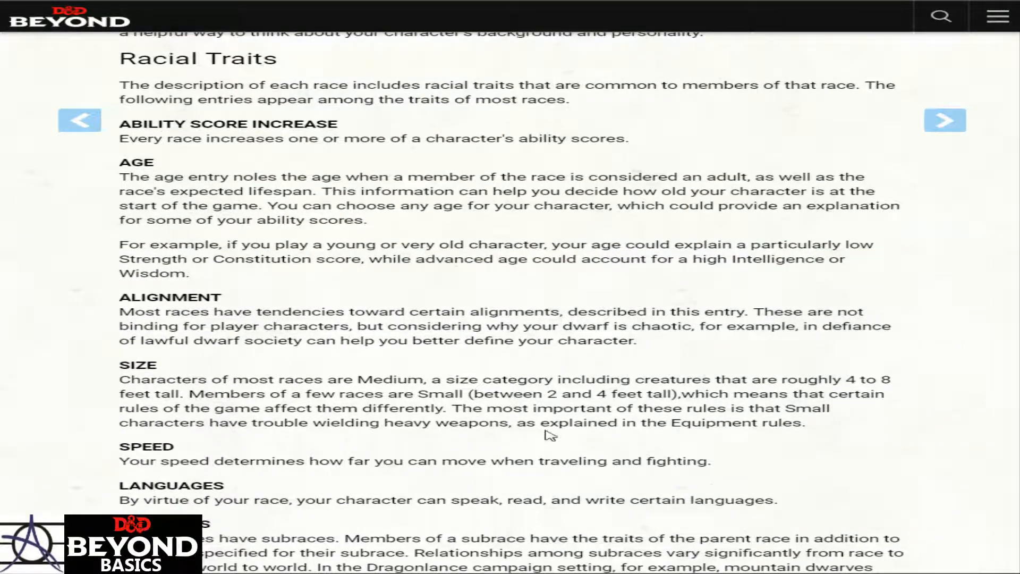
scroll(566, 447, "down", 1)
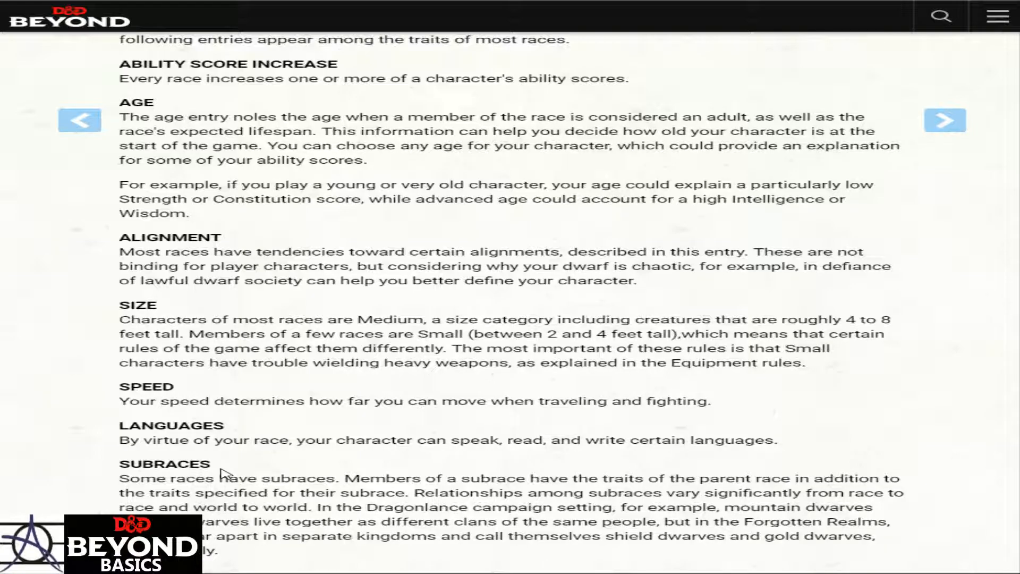
scroll(343, 415, "down", 1)
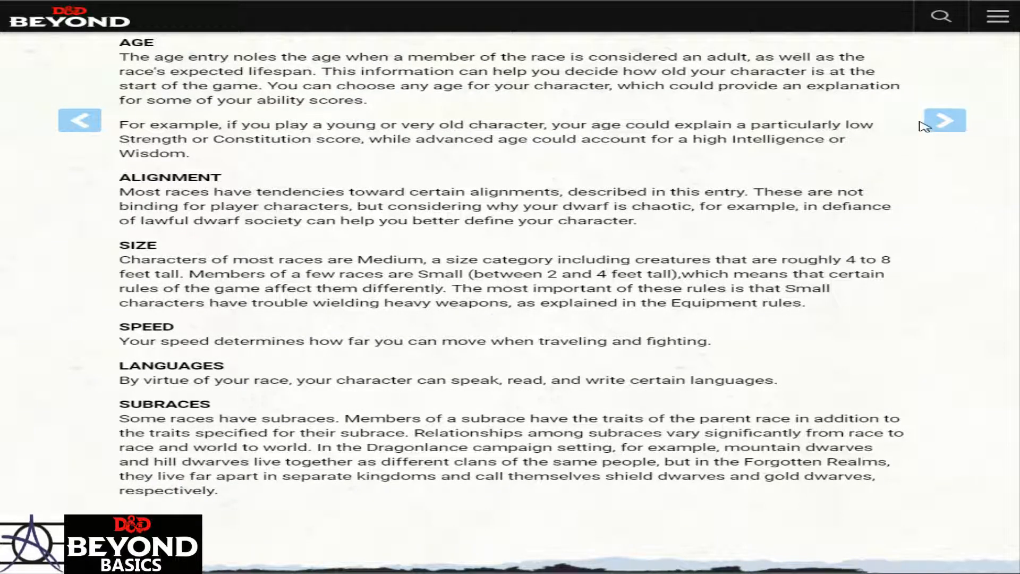
left_click(945, 122)
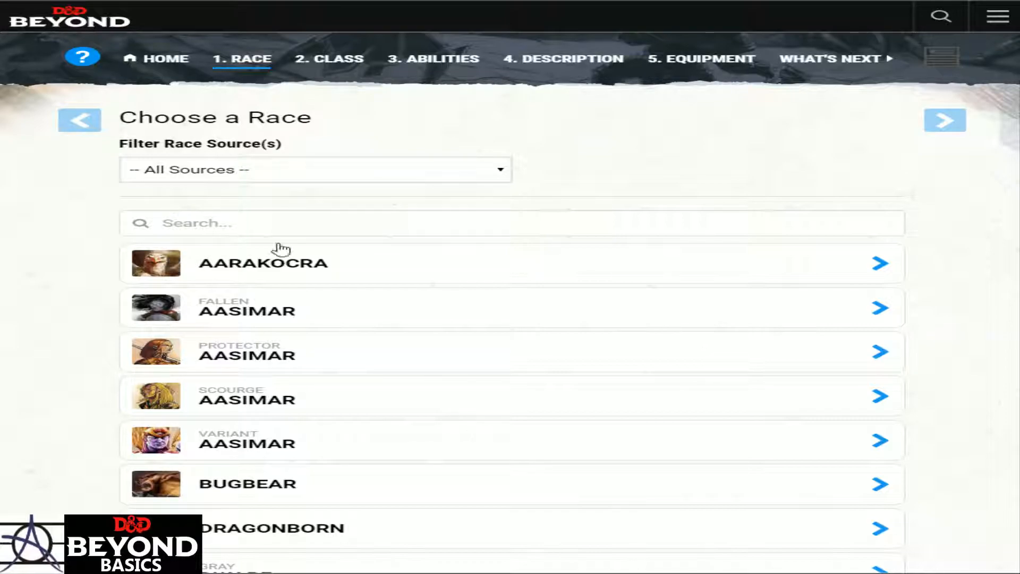
Filter the race list by the Player's Handbook source and reset it to All Sources
scroll(429, 251, "down", 1)
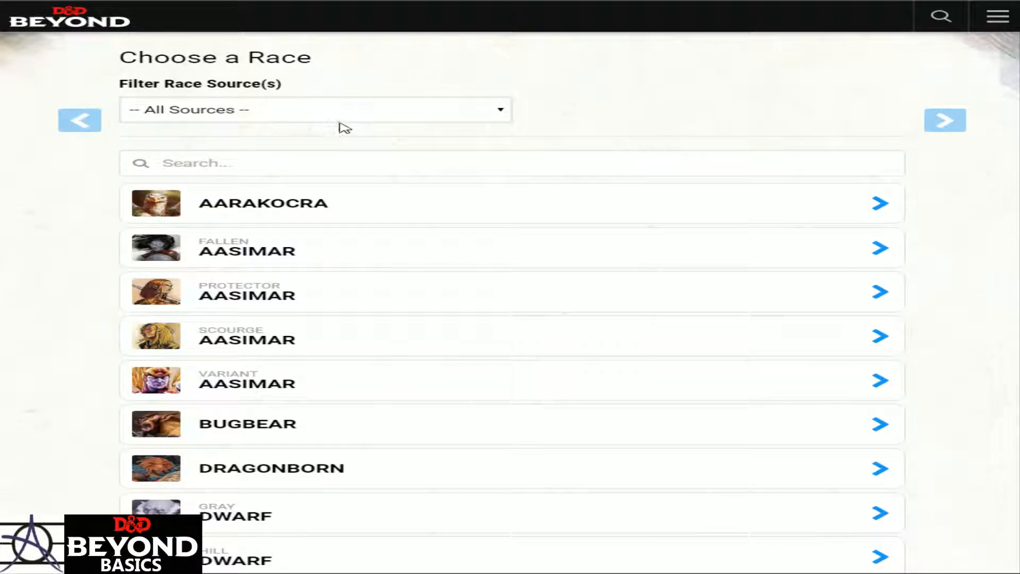
left_click(287, 179)
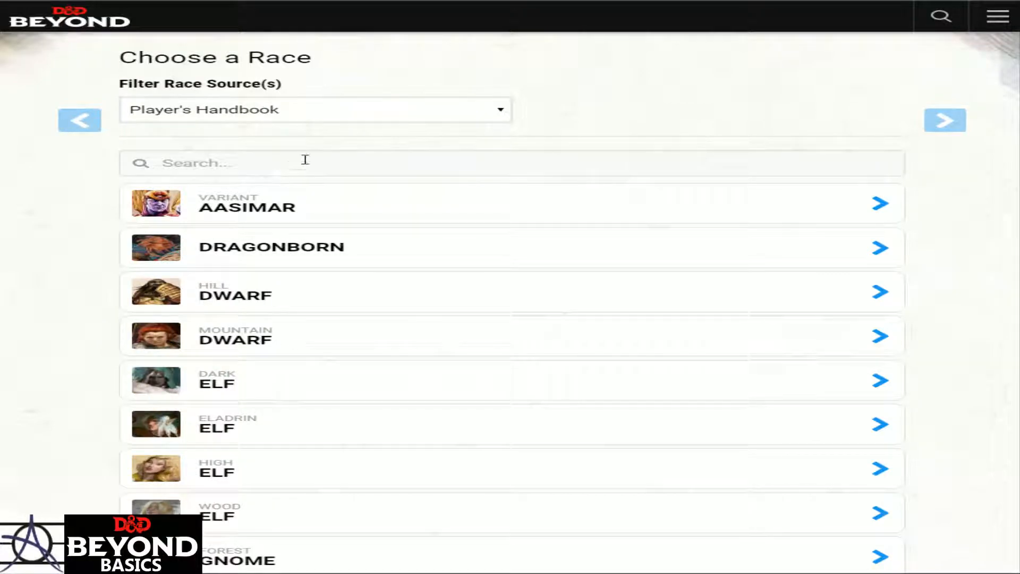
scroll(432, 244, "down", 1)
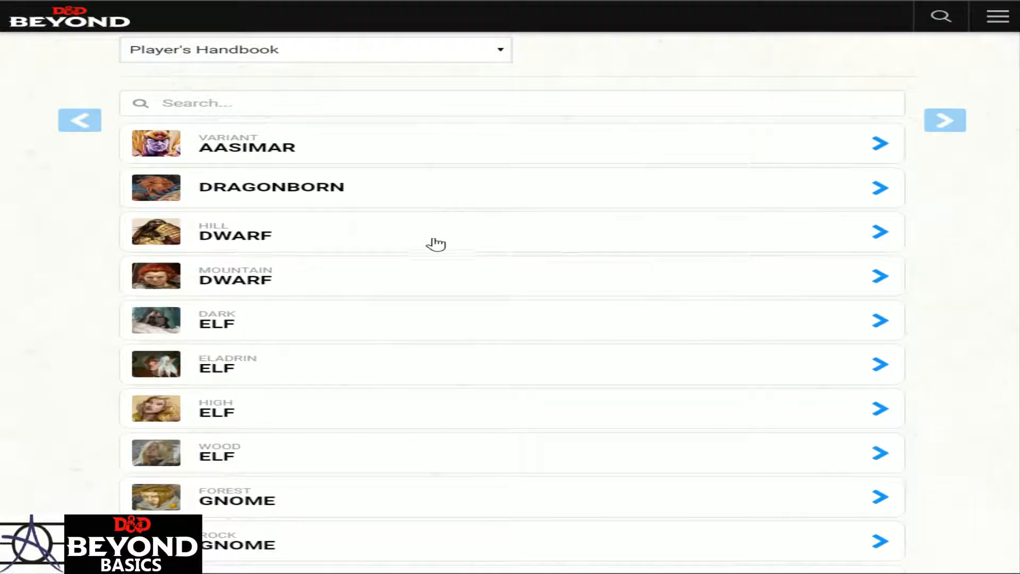
scroll(432, 243, "up", 3)
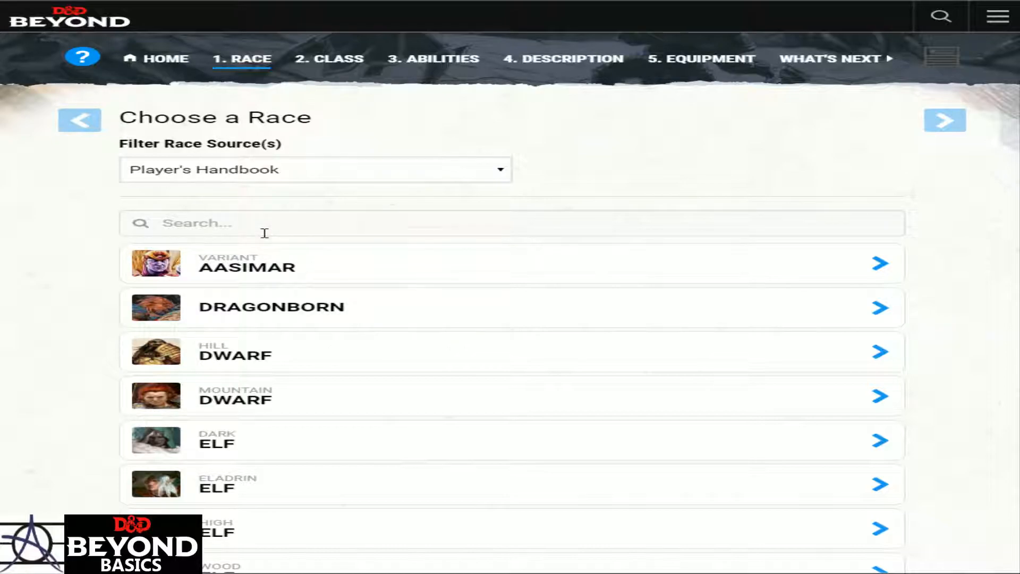
left_click(282, 191)
Browse the full race list, open the Wood Half-Elf, and examine its summary of racial traits
scroll(692, 189, "down", 3)
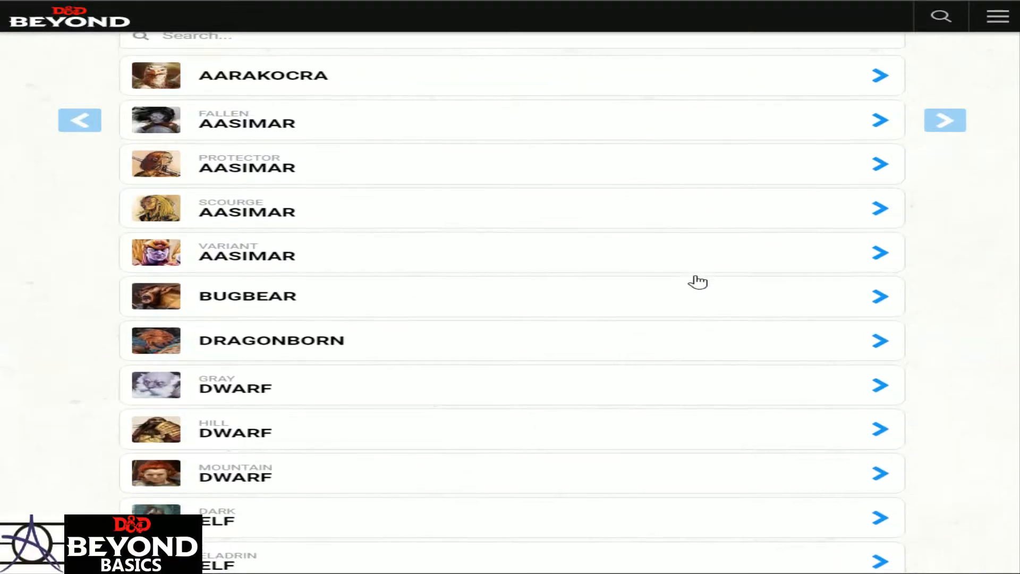
scroll(693, 276, "down", 10)
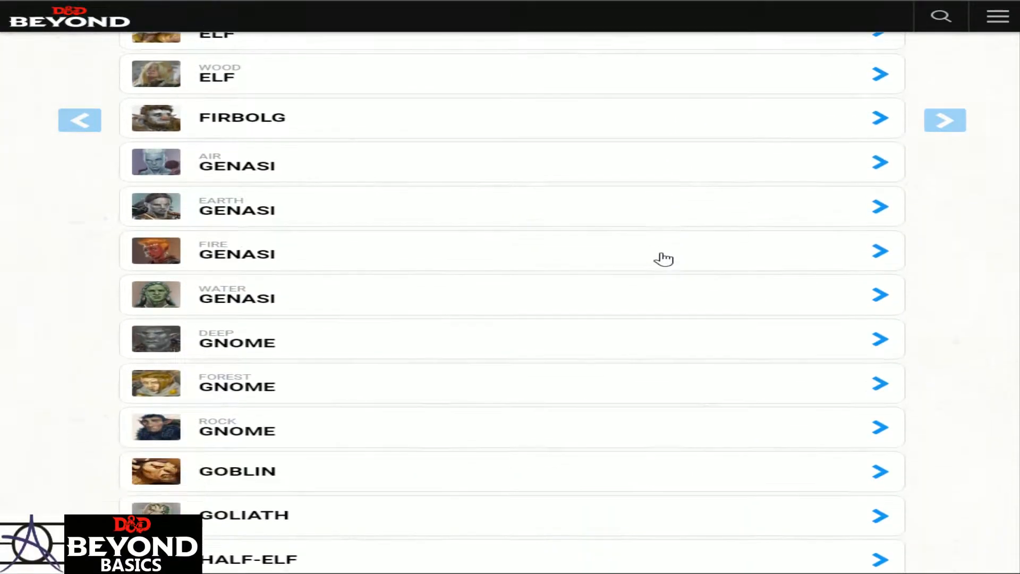
scroll(659, 271, "down", 1)
scroll(653, 276, "down", 6)
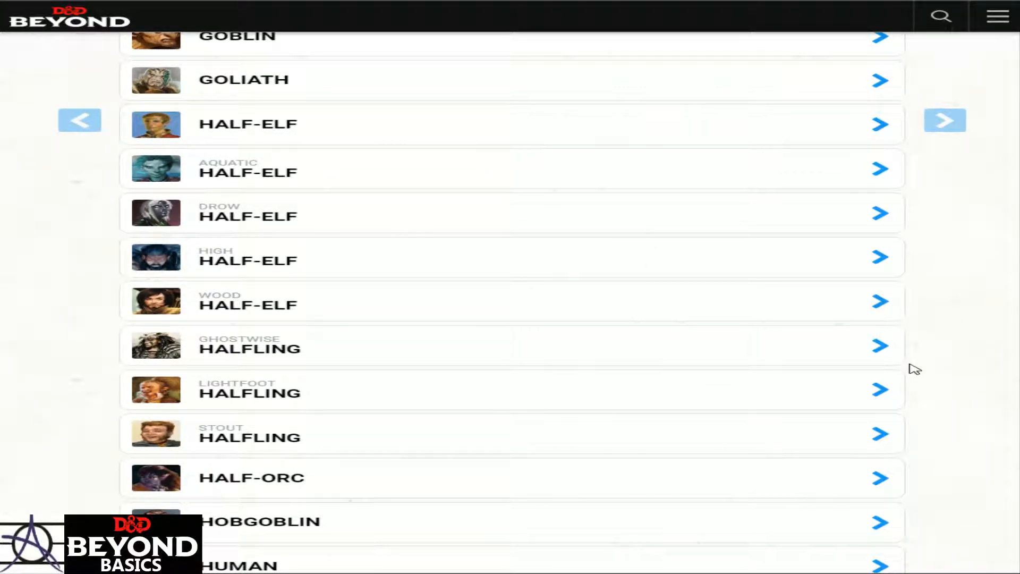
left_click(725, 304)
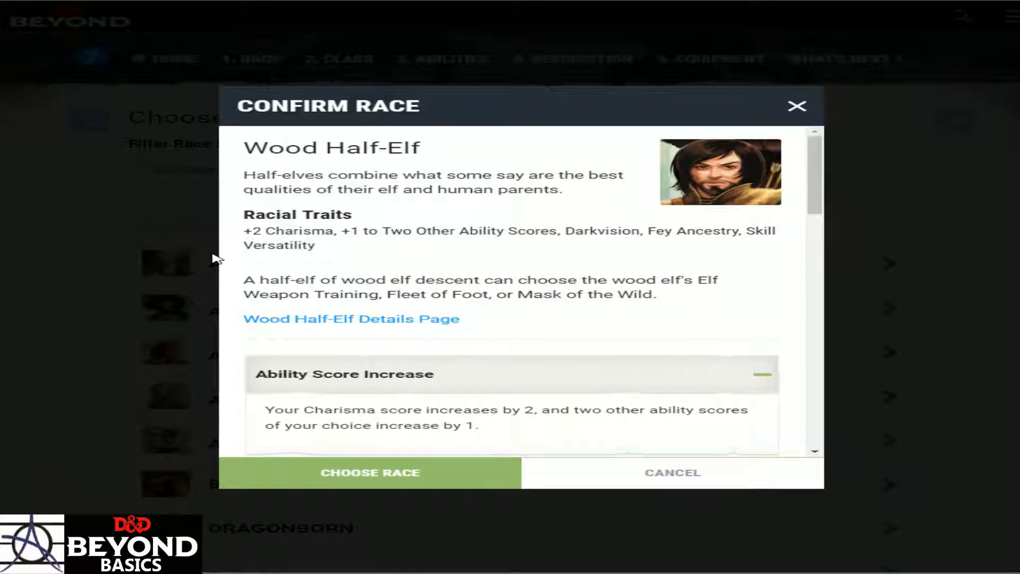
left_click_drag(259, 233, 335, 245)
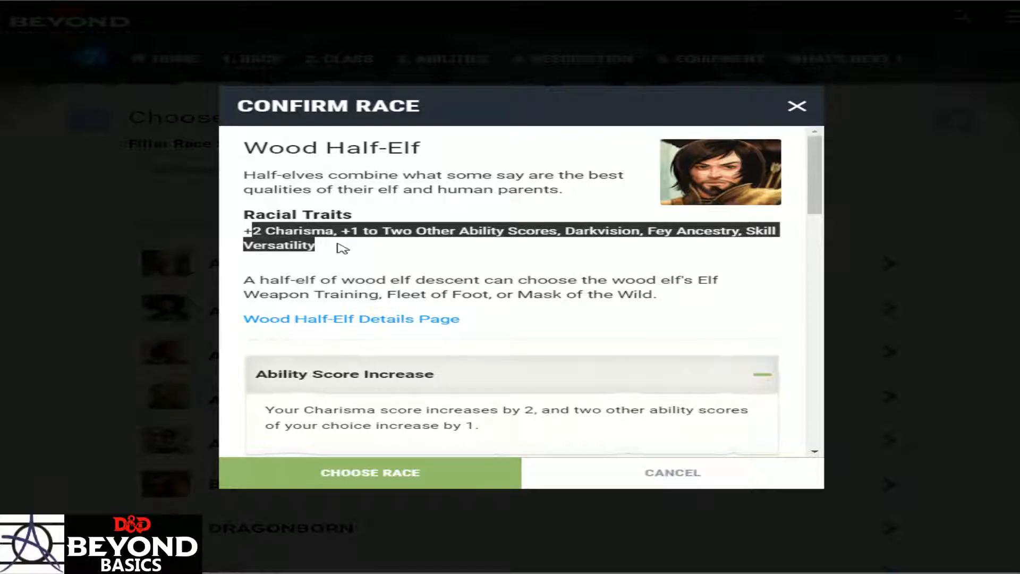
left_click(342, 246)
Open the Wood Half-Elf details page and look over the half-elf variants, traits and race description
scroll(345, 249, "down", 1)
scroll(345, 249, "down", 2)
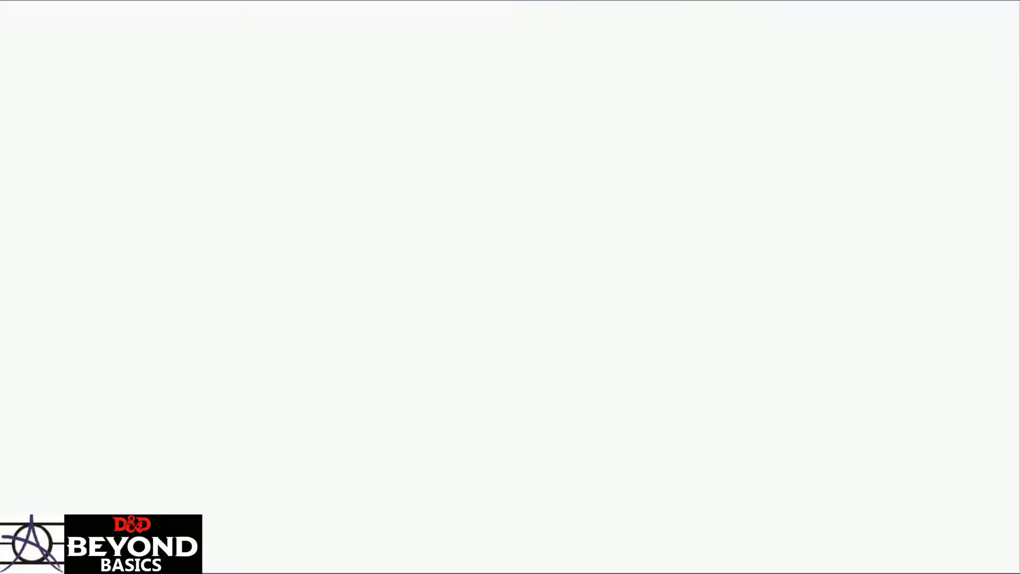
scroll(693, 90, "up", 3)
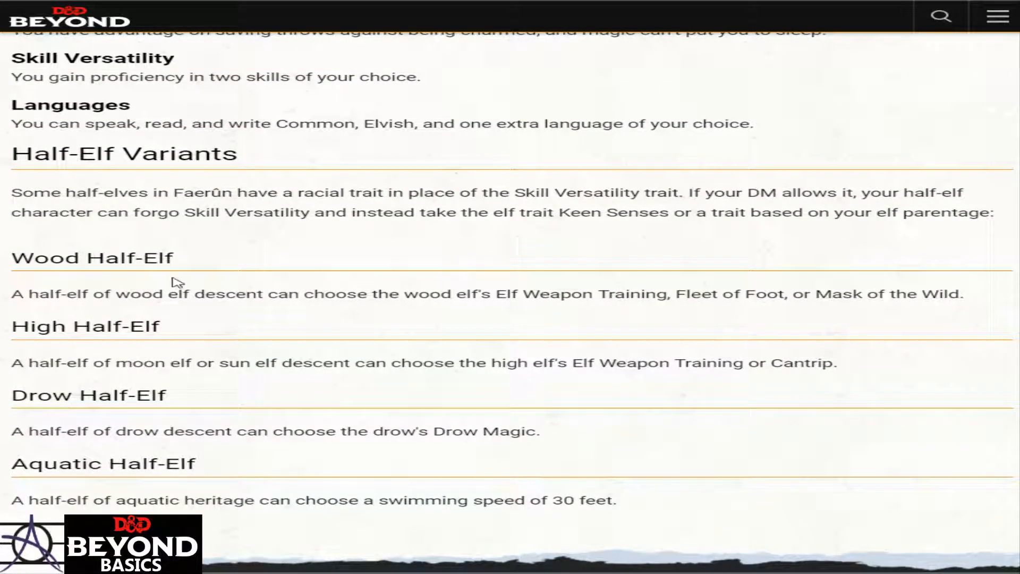
scroll(249, 207, "up", 5)
scroll(249, 207, "up", 20)
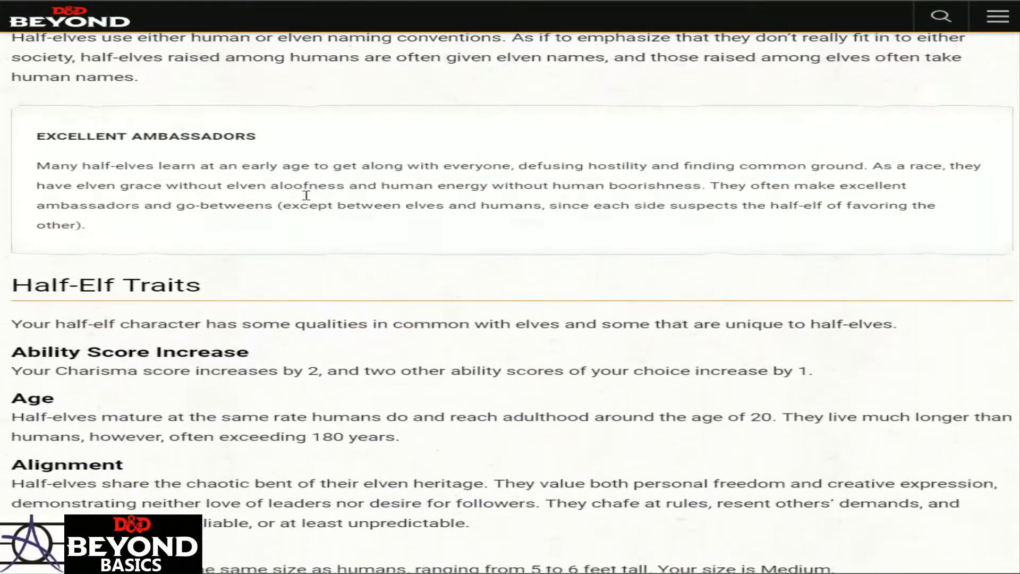
scroll(314, 200, "up", 3)
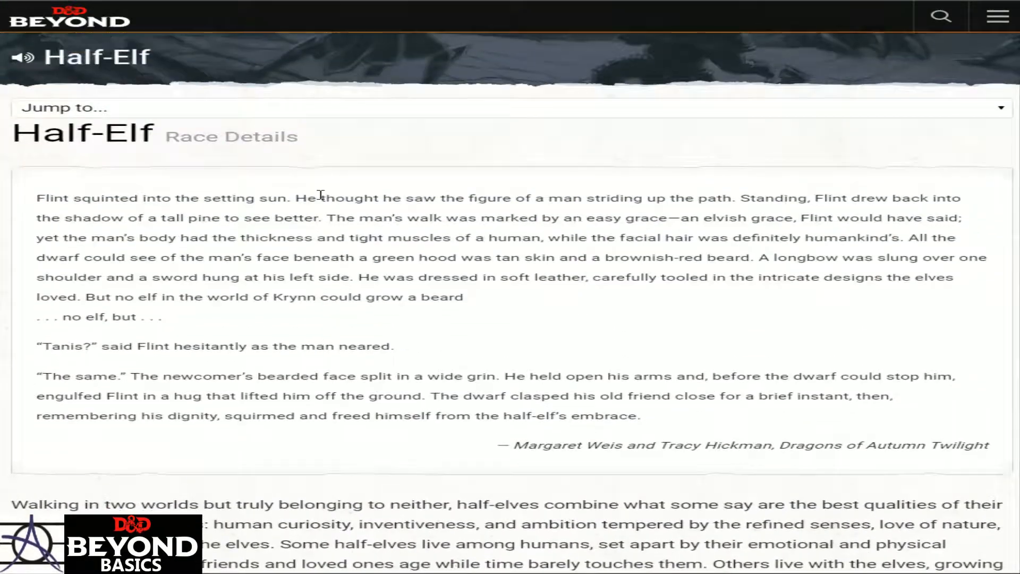
Read through the rest of the half-elf race details, including the racial traits and the Half-Elf Variants section
scroll(127, 139, "down", 7)
scroll(127, 140, "down", 11)
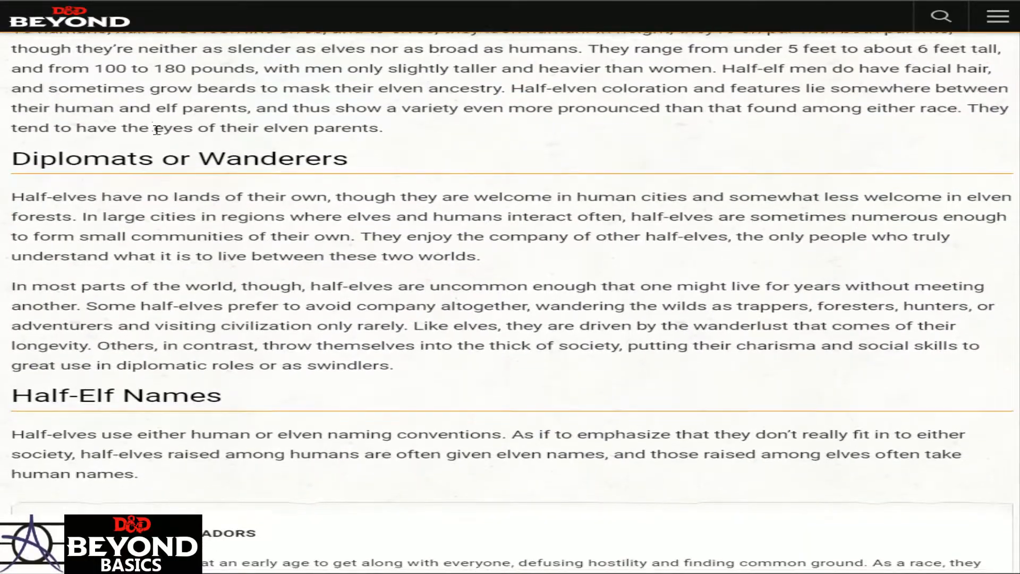
scroll(147, 159, "down", 12)
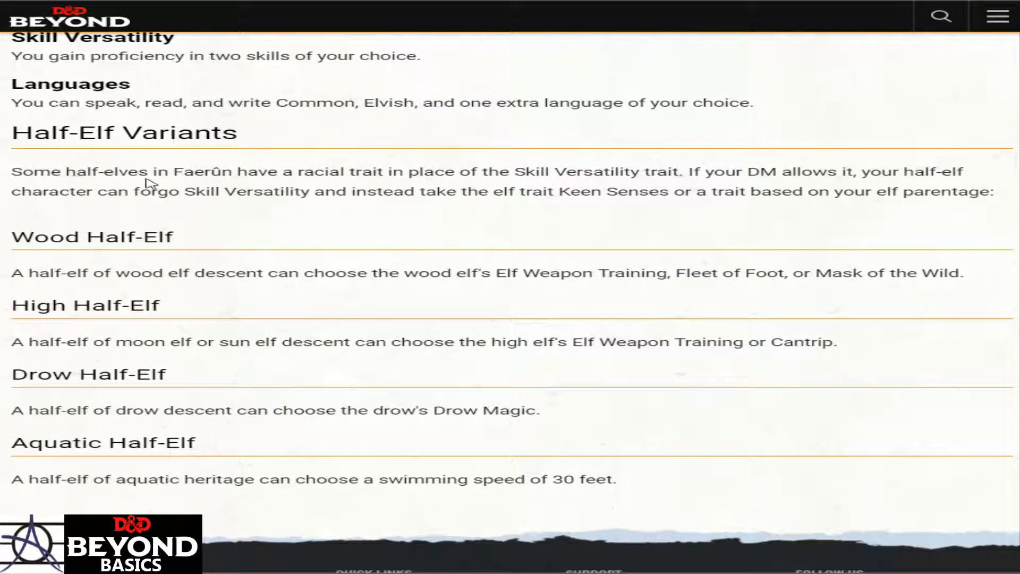
scroll(72, 222, "down", 1)
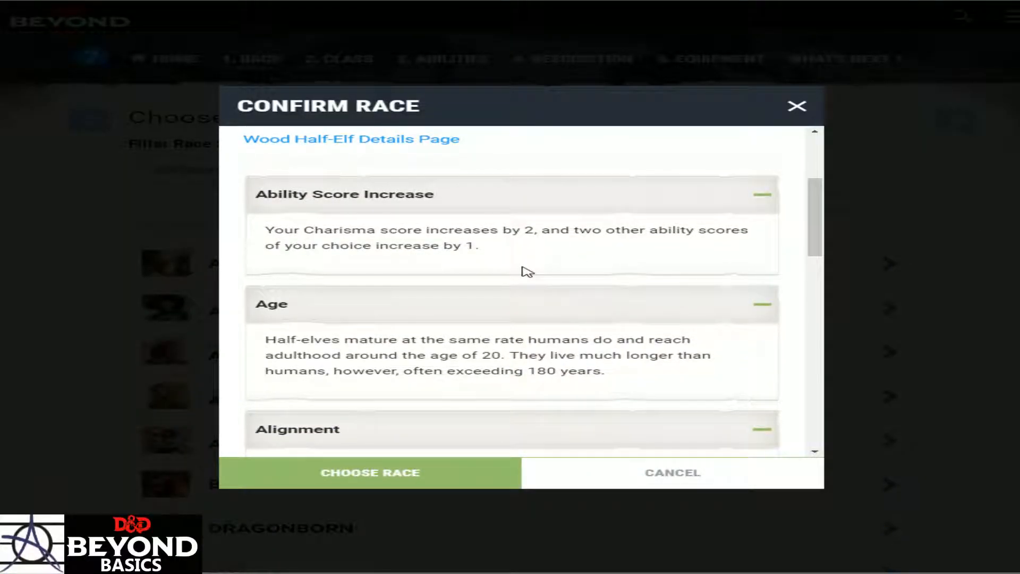
Review the remaining Wood Half-Elf traits in the race confirmation and dismiss it without choosing the race
scroll(528, 266, "down", 5)
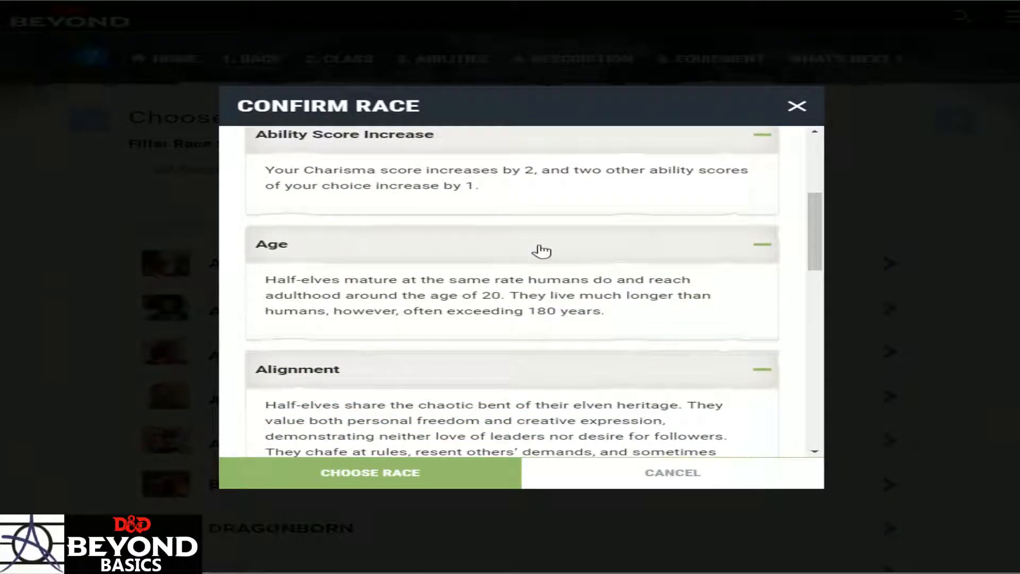
scroll(531, 249, "down", 6)
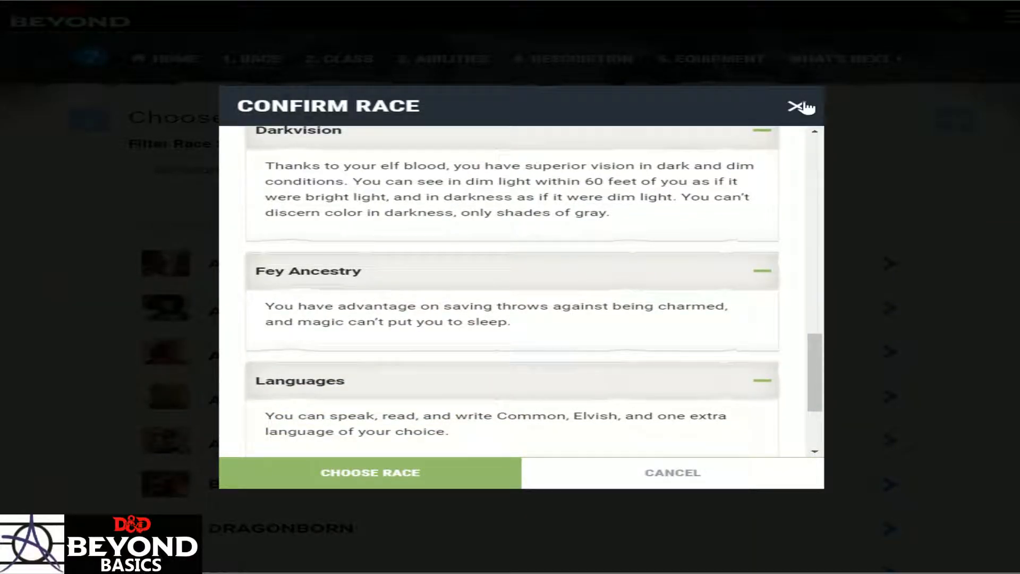
left_click(798, 105)
Find the Variant Human in the race list, review its summary, and choose it as the character's race
scroll(359, 398, "down", 3)
scroll(364, 399, "down", 5)
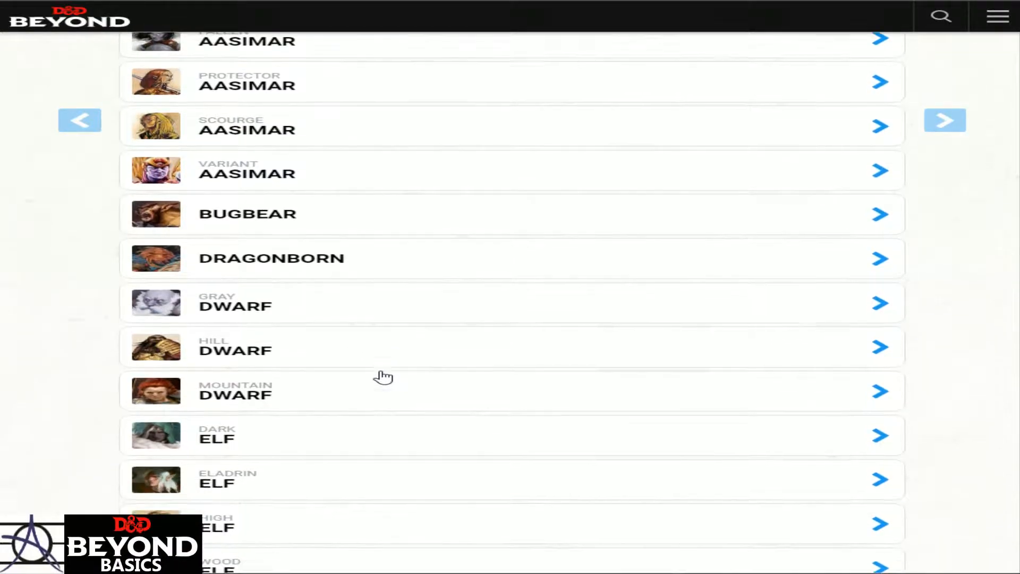
scroll(382, 376, "down", 2)
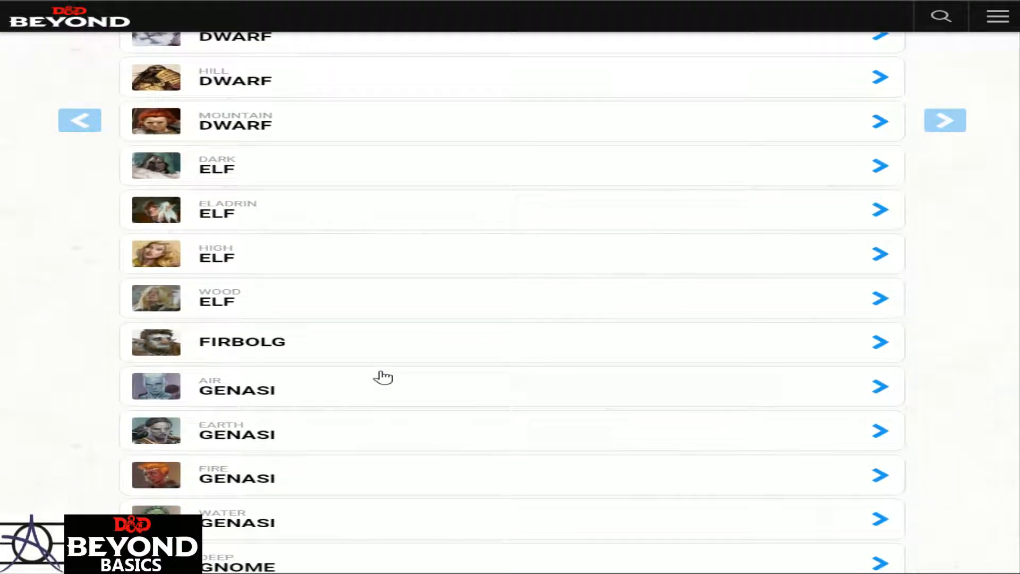
scroll(383, 387, "down", 2)
scroll(382, 389, "down", 6)
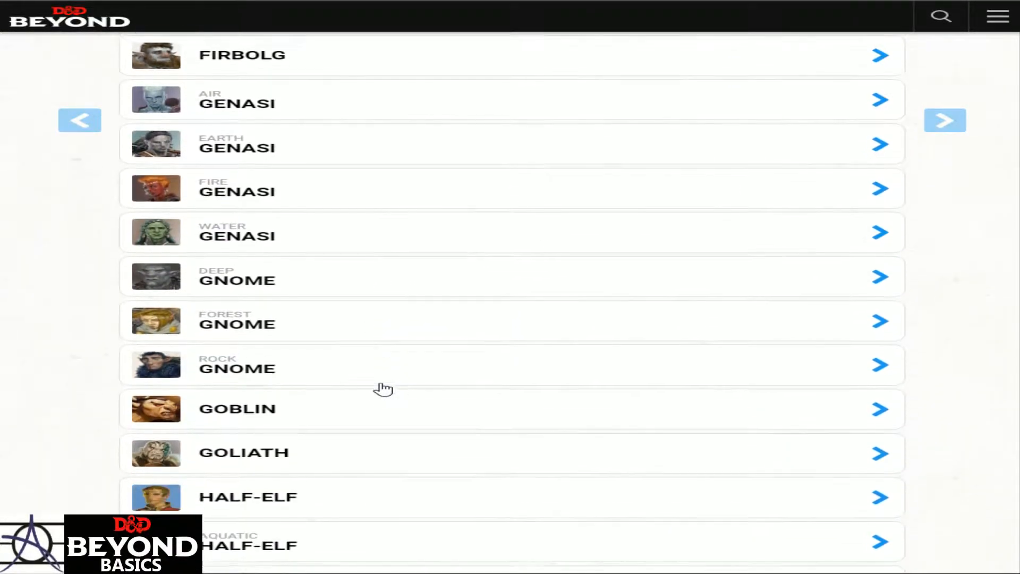
scroll(412, 380, "down", 8)
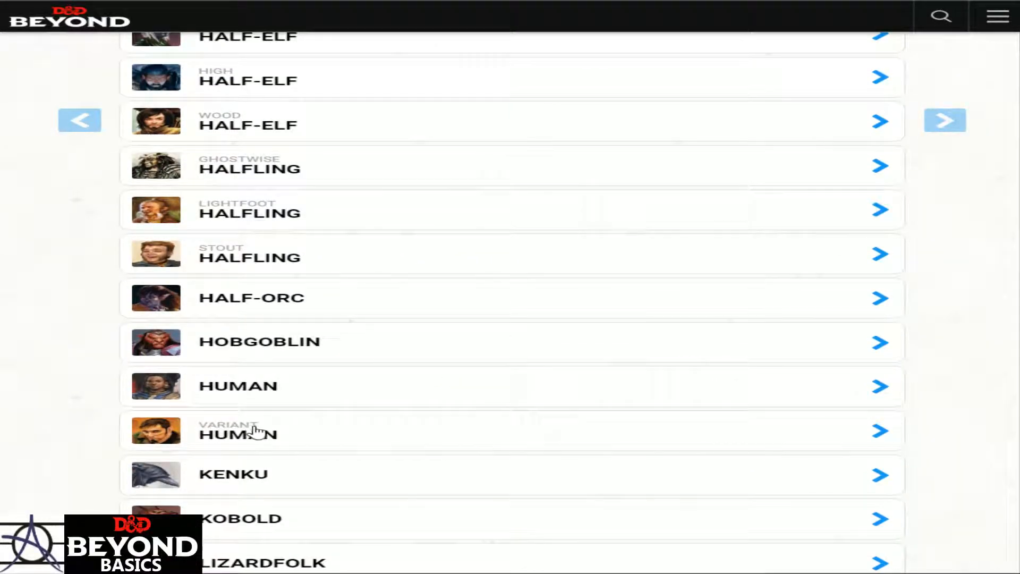
left_click(290, 434)
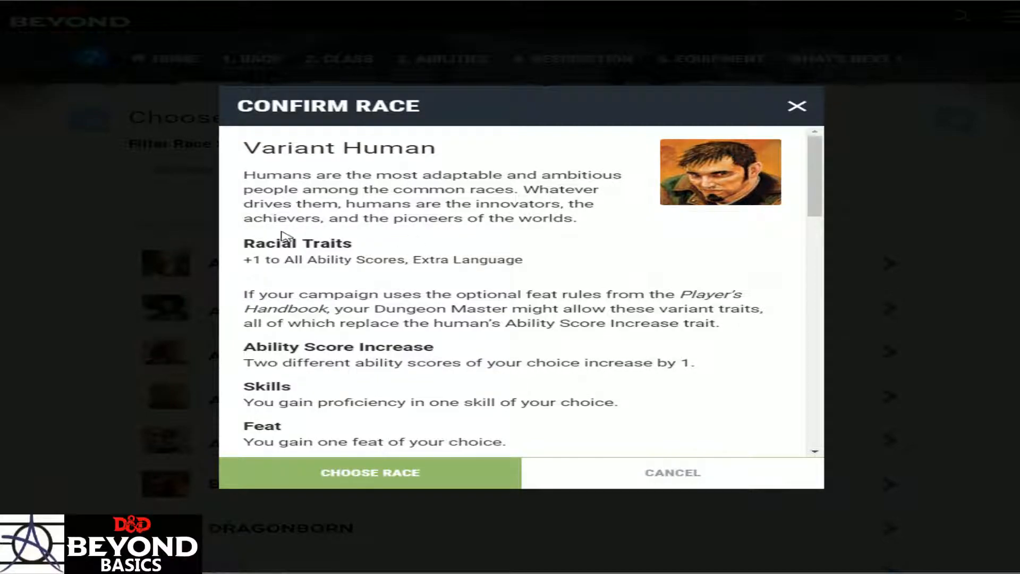
scroll(386, 290, "down", 2)
scroll(346, 310, "up", 2)
left_click(405, 483)
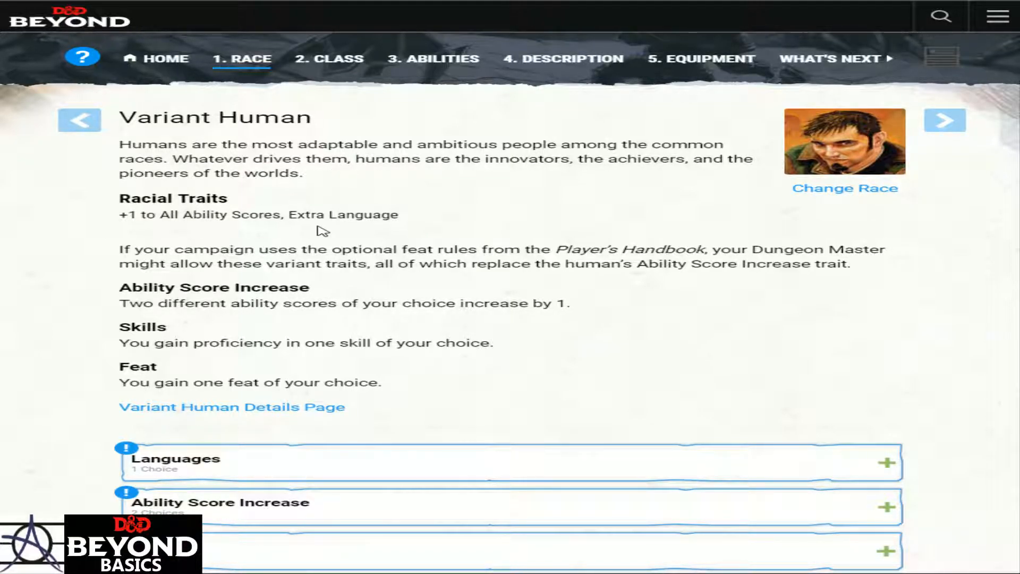
Choose Orc as the Variant Human's extra language
scroll(505, 253, "down", 2)
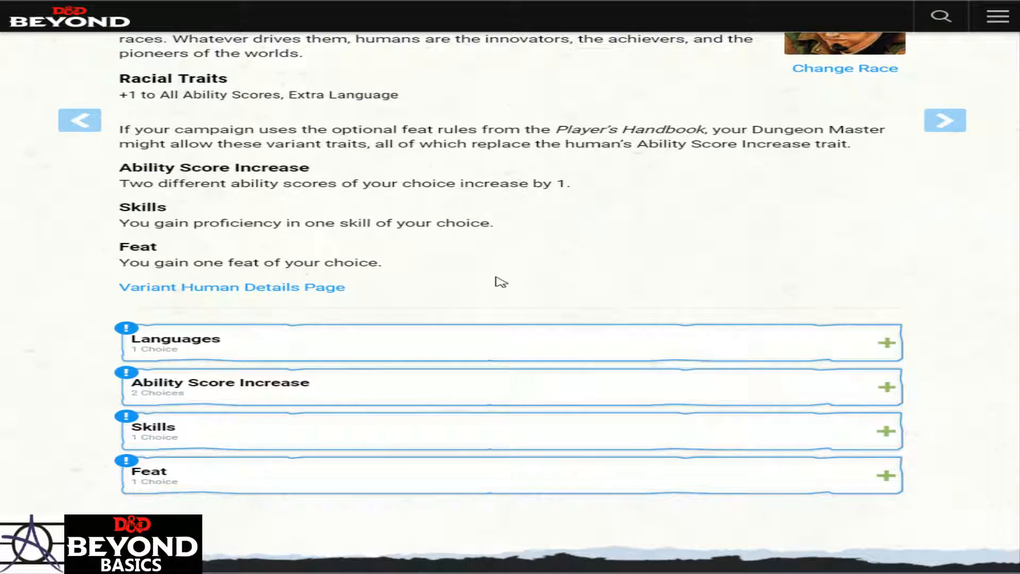
scroll(519, 282, "down", 1)
scroll(515, 291, "down", 1)
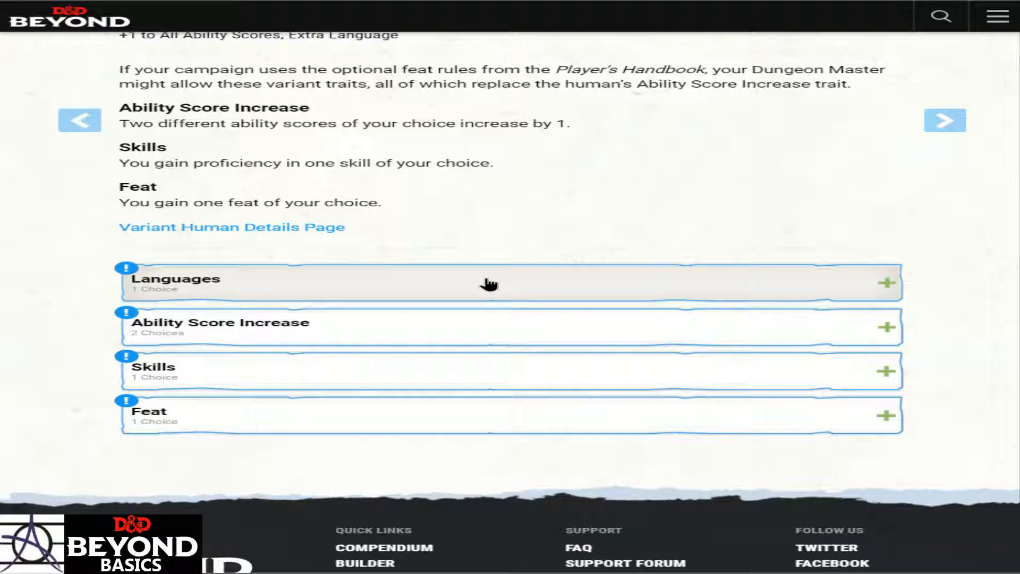
left_click(489, 284)
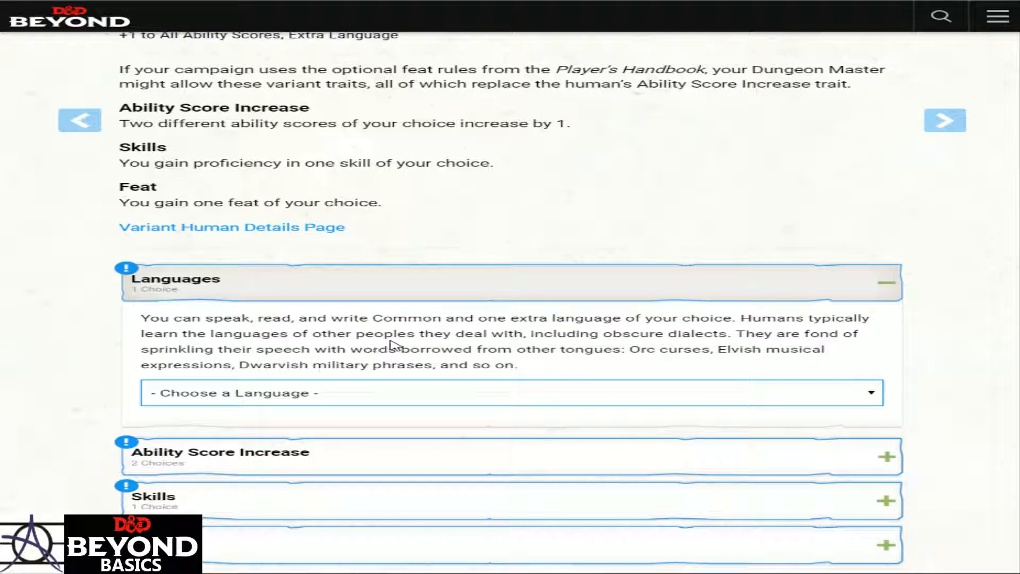
left_click(425, 339)
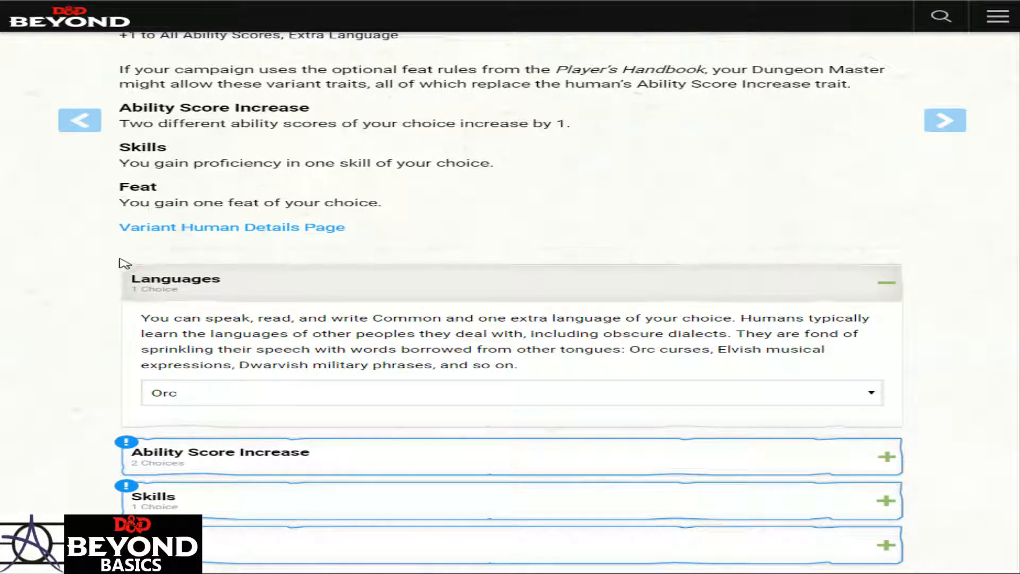
left_click_drag(93, 331, 77, 351)
Set the two racial ability score increases to Charisma Score and Constitution Score
scroll(100, 410, "down", 1)
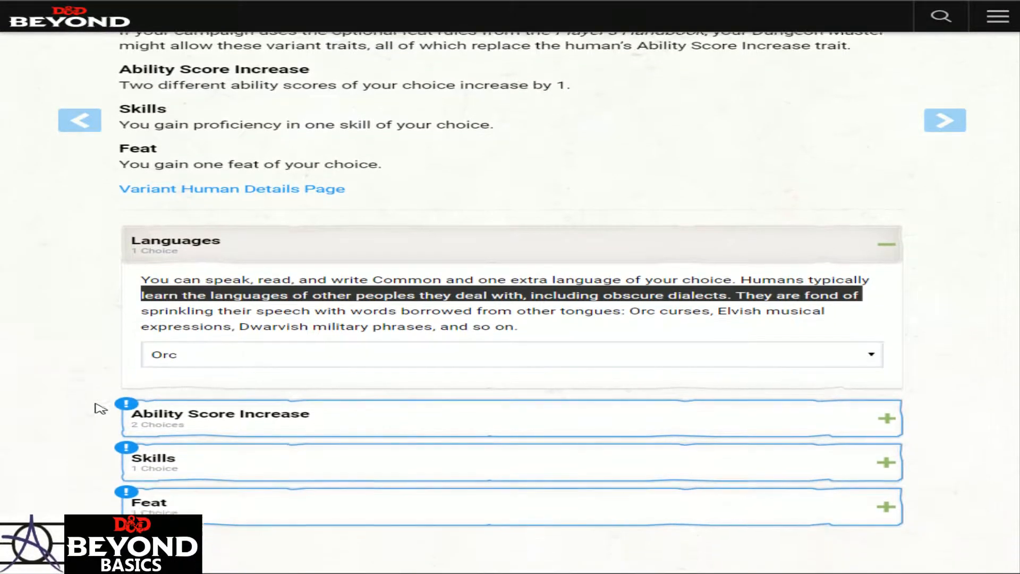
left_click(311, 407)
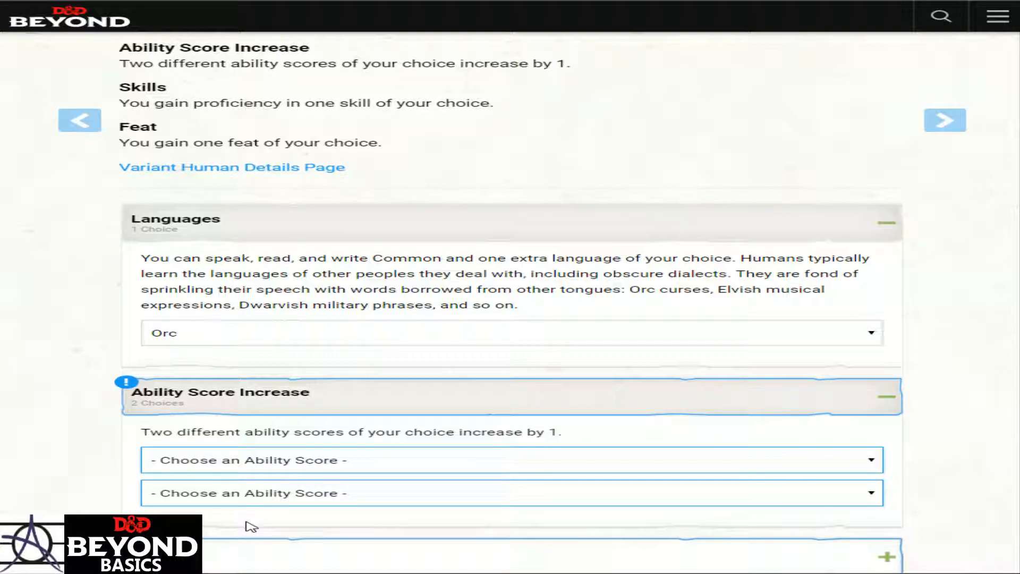
left_click(269, 492)
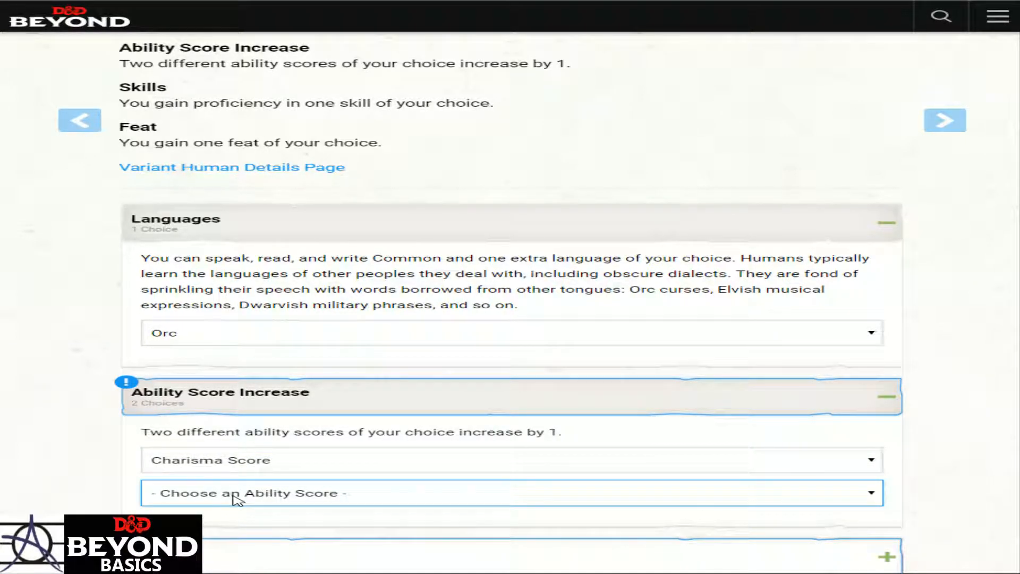
left_click(205, 526)
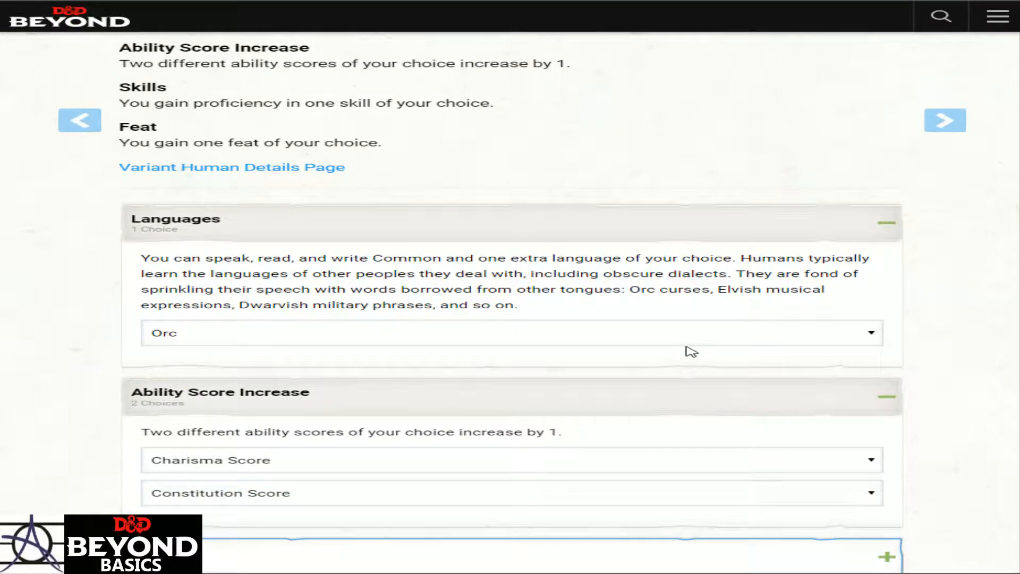
Choose Persuasion as the Variant Human's skill proficiency
scroll(686, 345, "down", 2)
left_click(198, 423)
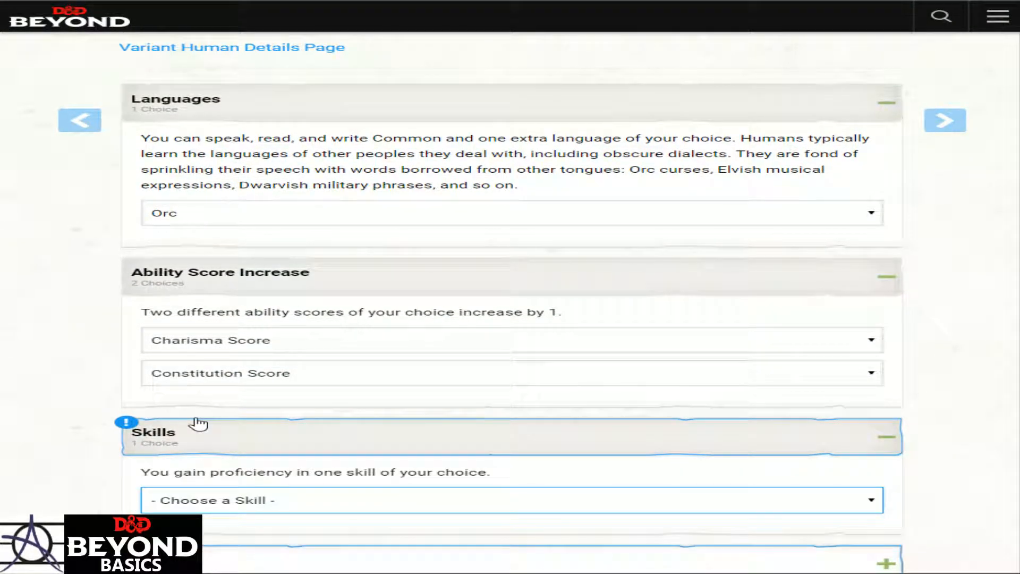
scroll(205, 426, "down", 1)
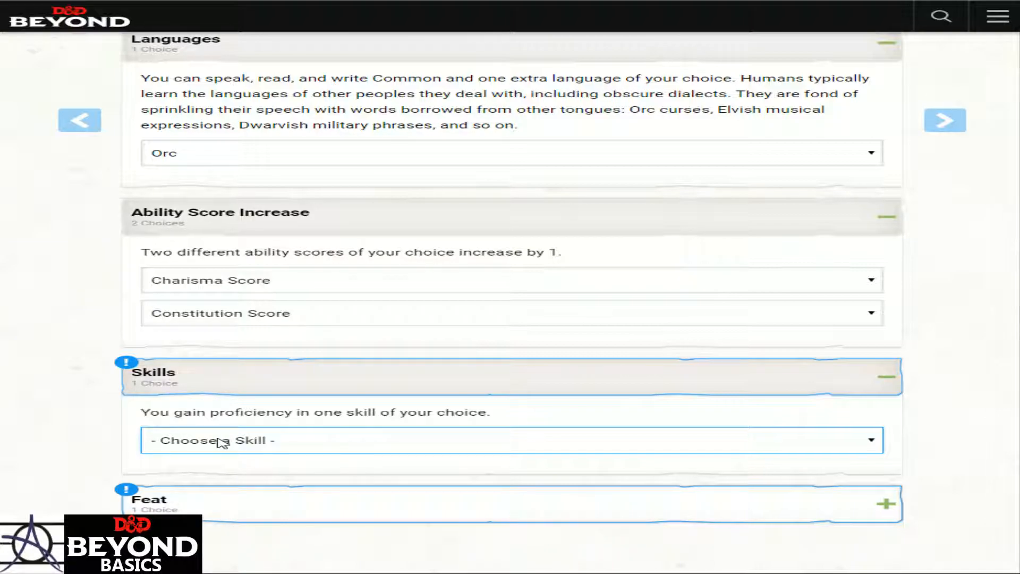
left_click(232, 378)
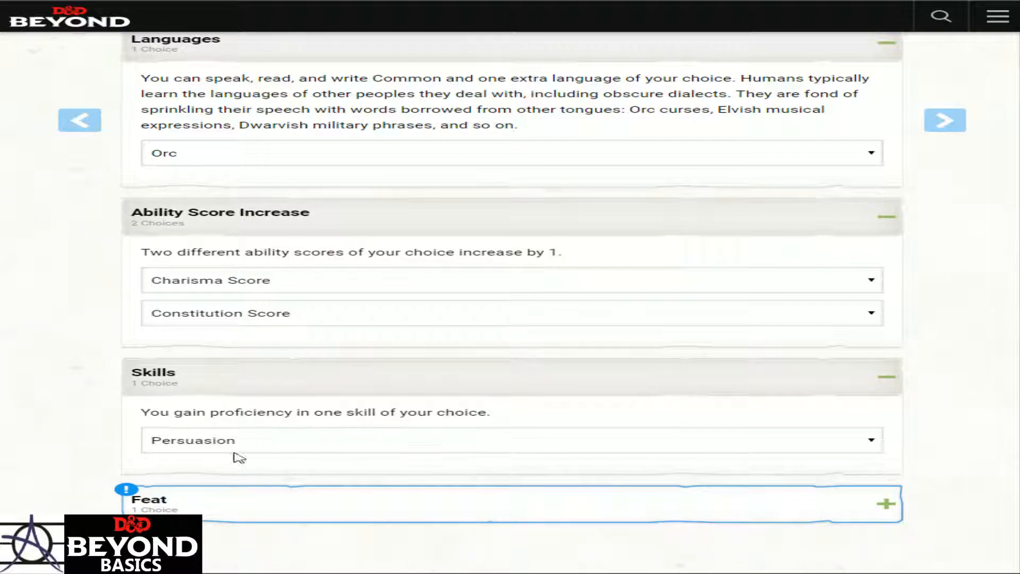
Choose Durable as the Variant Human's feat and look over its benefits
left_click(248, 505)
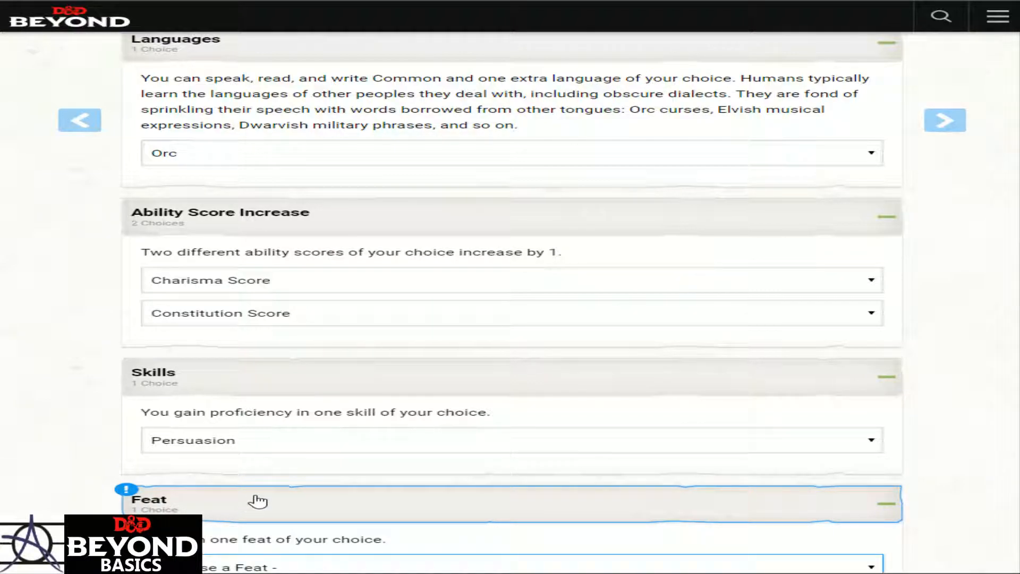
scroll(285, 483, "down", 3)
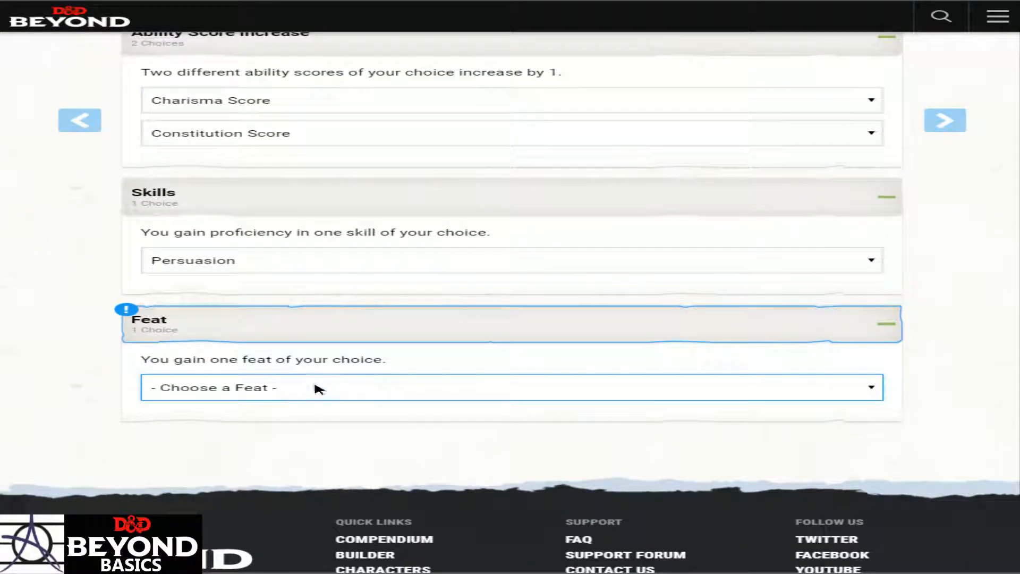
left_click(207, 257)
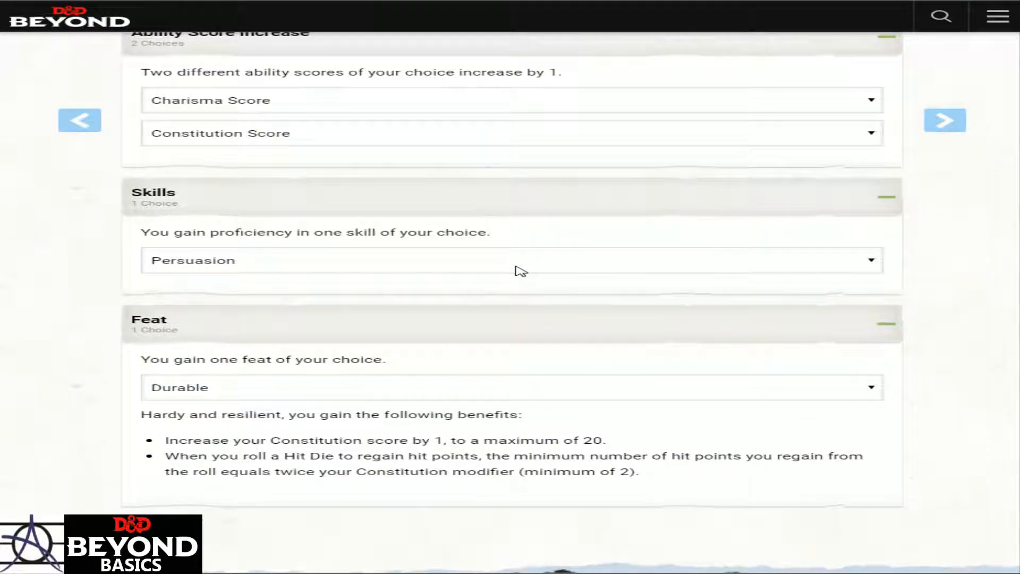
scroll(505, 282, "down", 1)
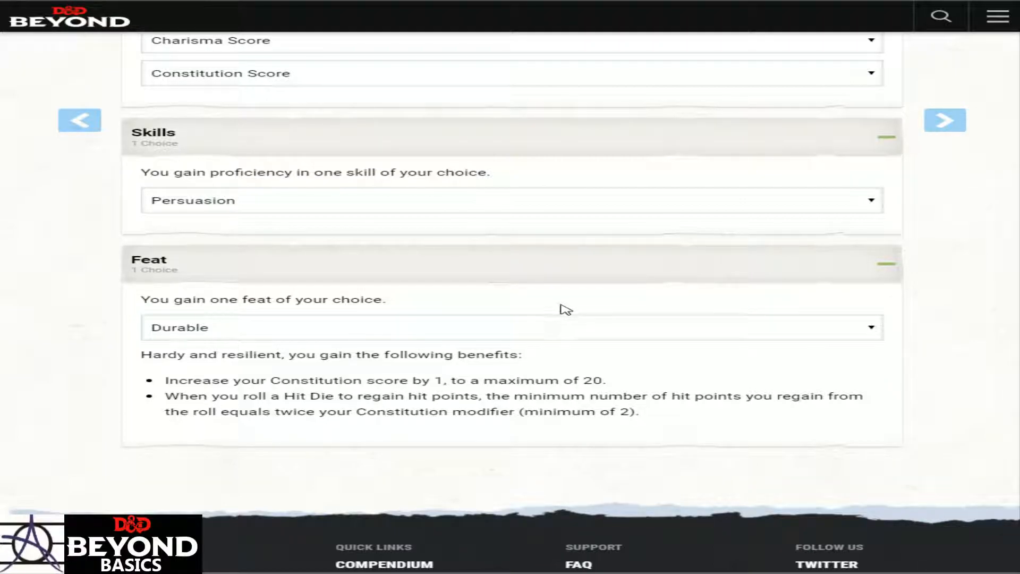
Proceed to the class stage, continue past the class and multiclassing guidance, and browse the class list
left_click(945, 121)
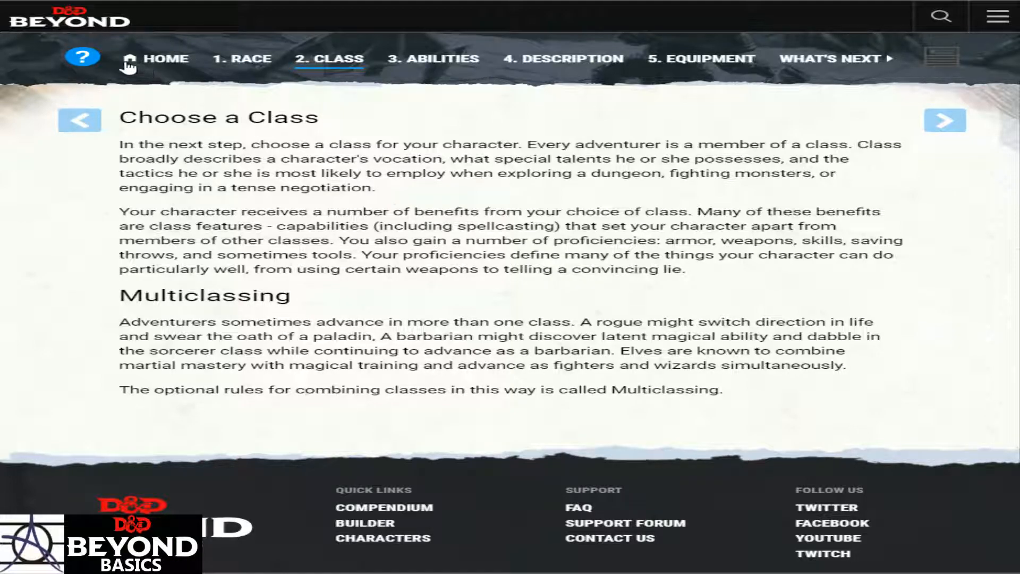
left_click(937, 126)
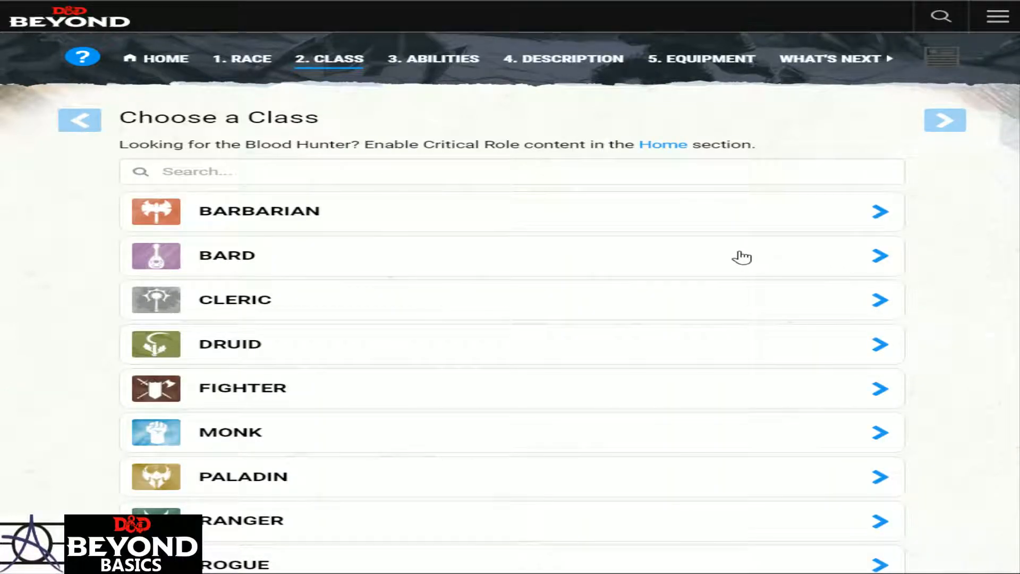
scroll(341, 289, "down", 1)
scroll(341, 289, "down", 1)
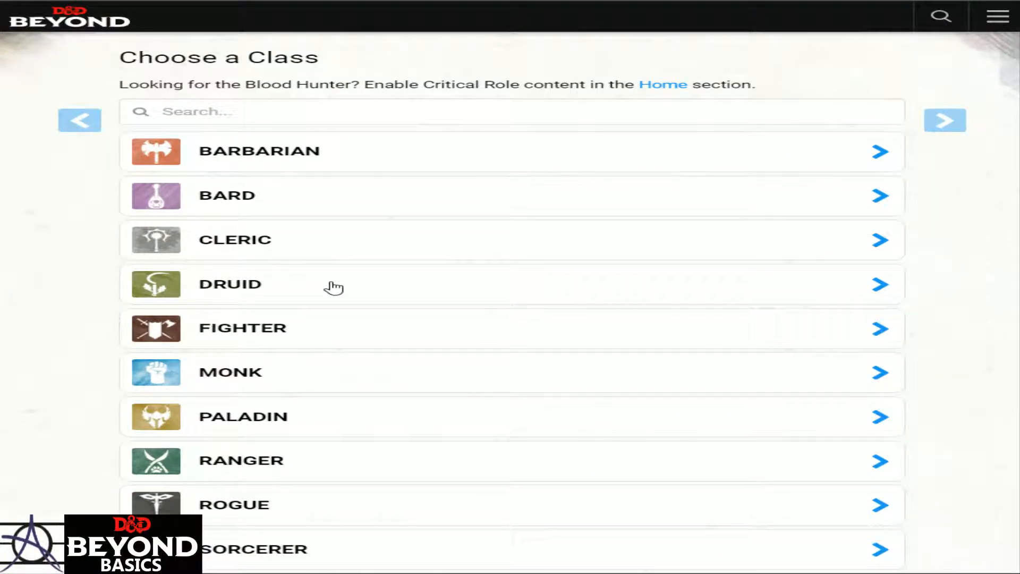
scroll(529, 263, "down", 4)
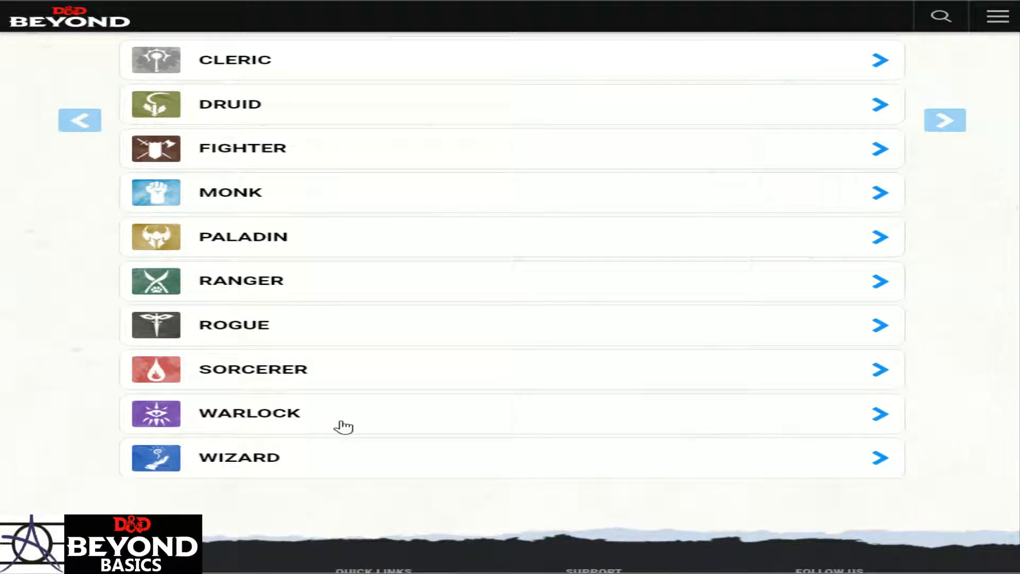
Examine the Warlock's hit points, proficiencies and 1st-level features, and cancel without adding the class
left_click(343, 427)
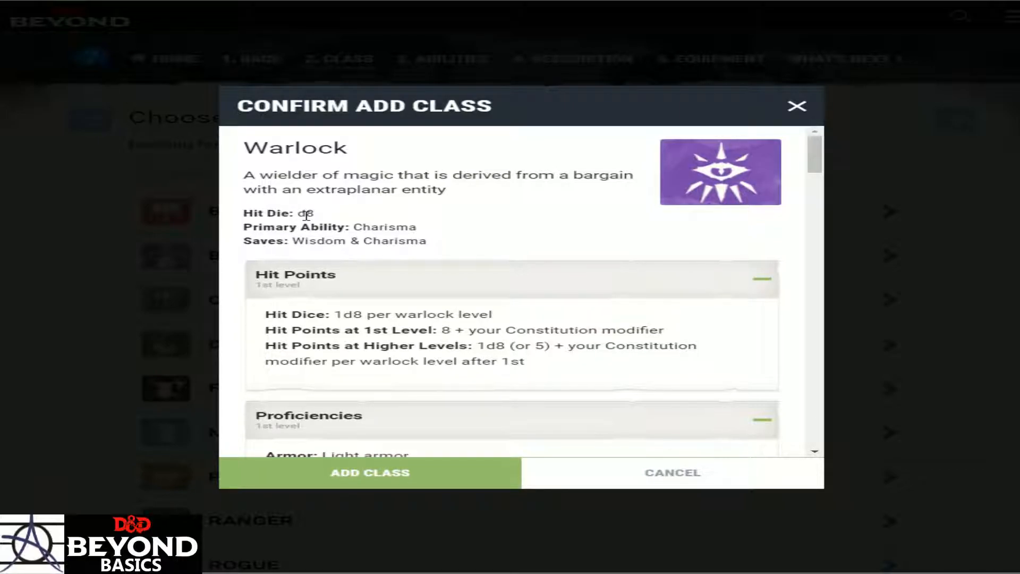
scroll(478, 248, "down", 3)
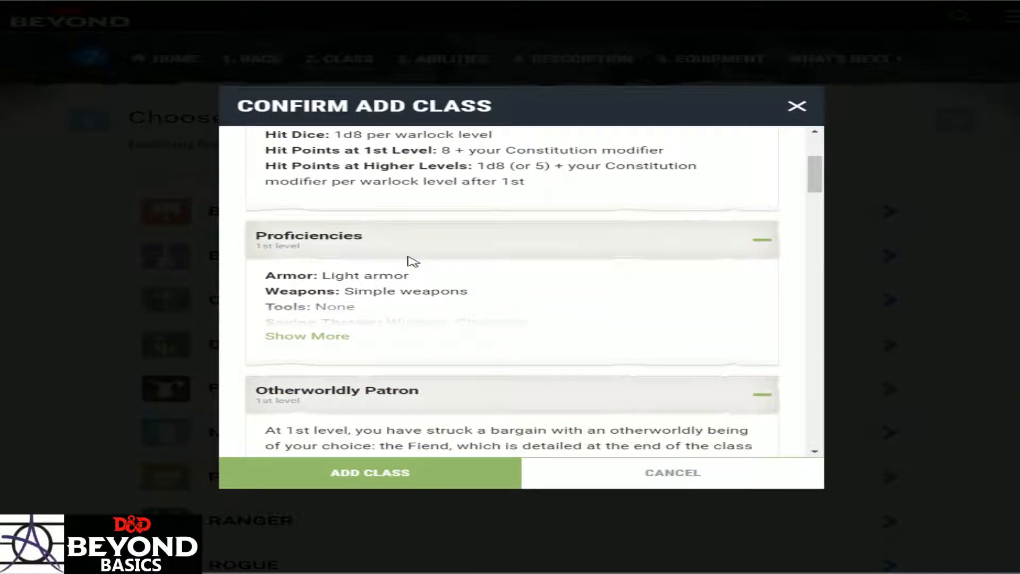
scroll(398, 260, "down", 3)
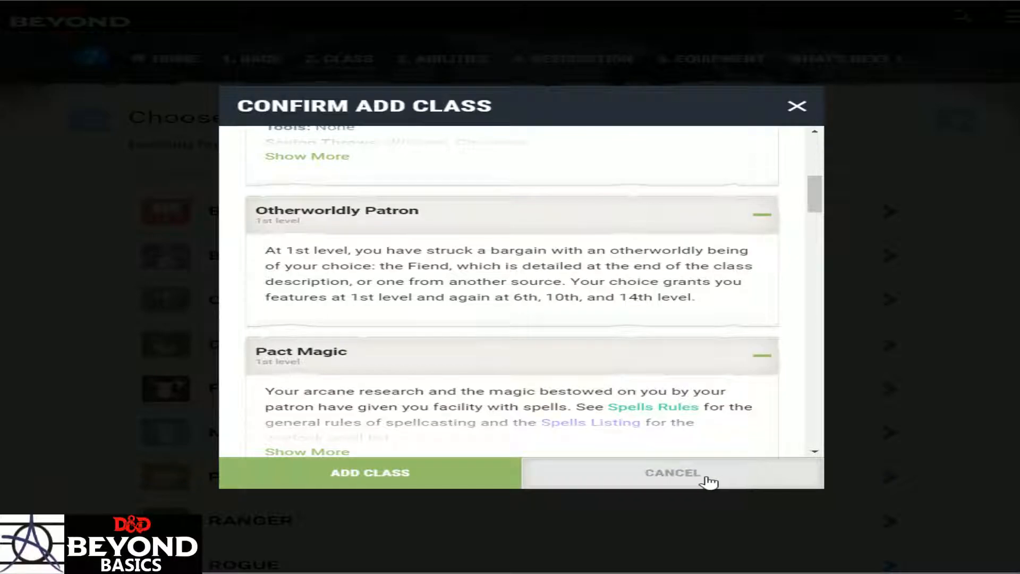
left_click(709, 481)
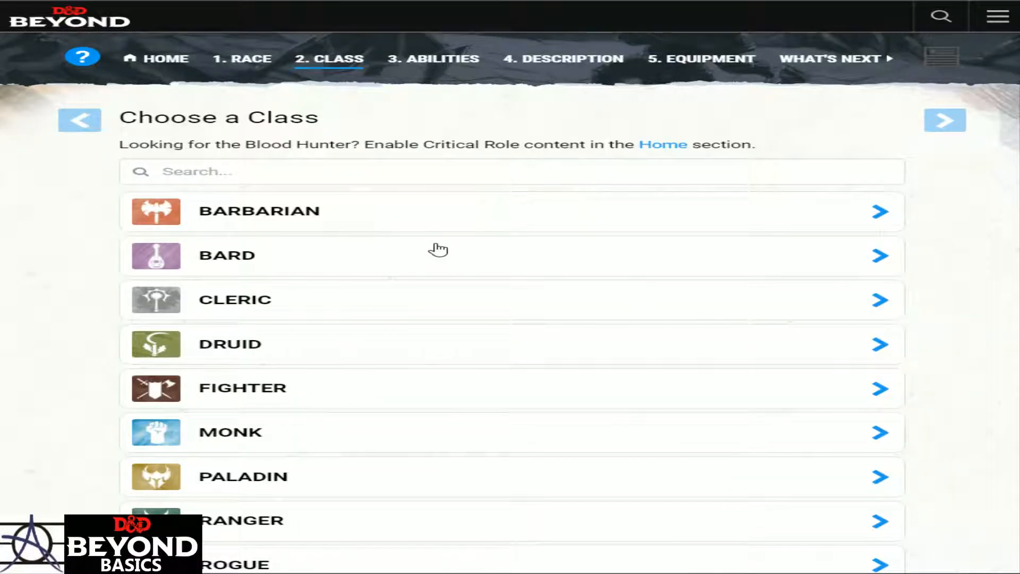
Preview the Cleric and cancel it, and add the Warlock as the character's class
left_click(494, 315)
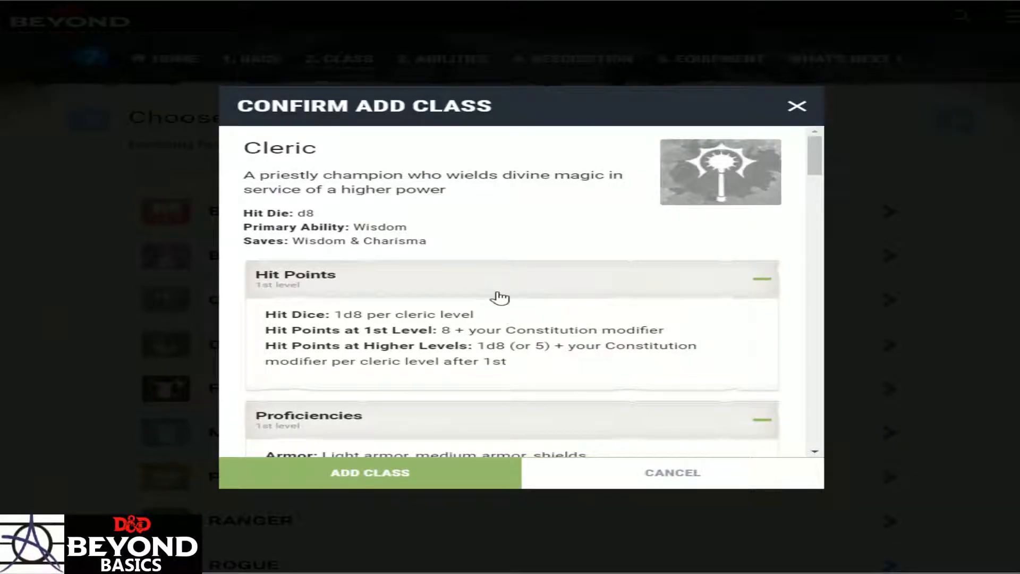
left_click(713, 480)
scroll(715, 482, "down", 5)
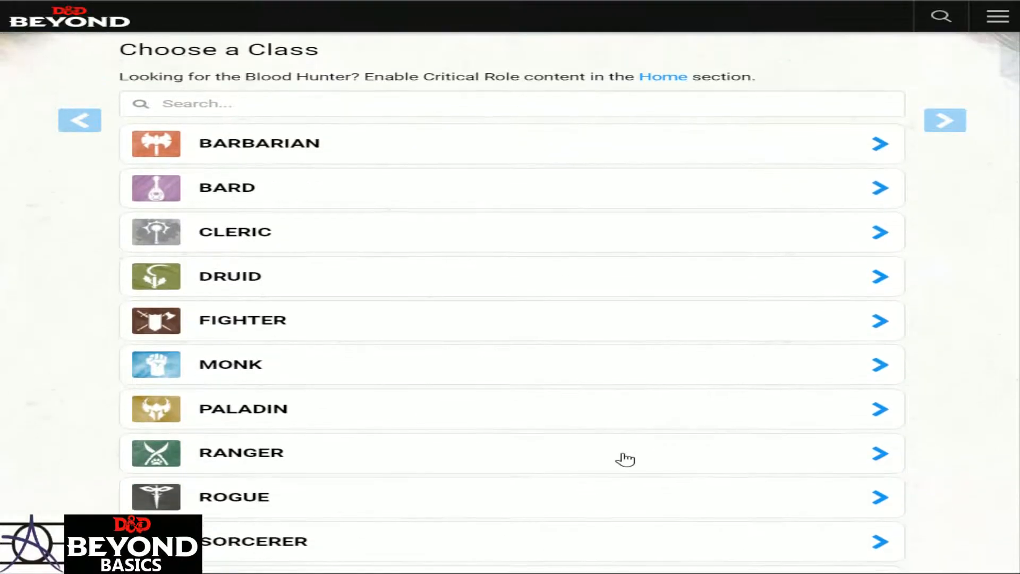
left_click(343, 476)
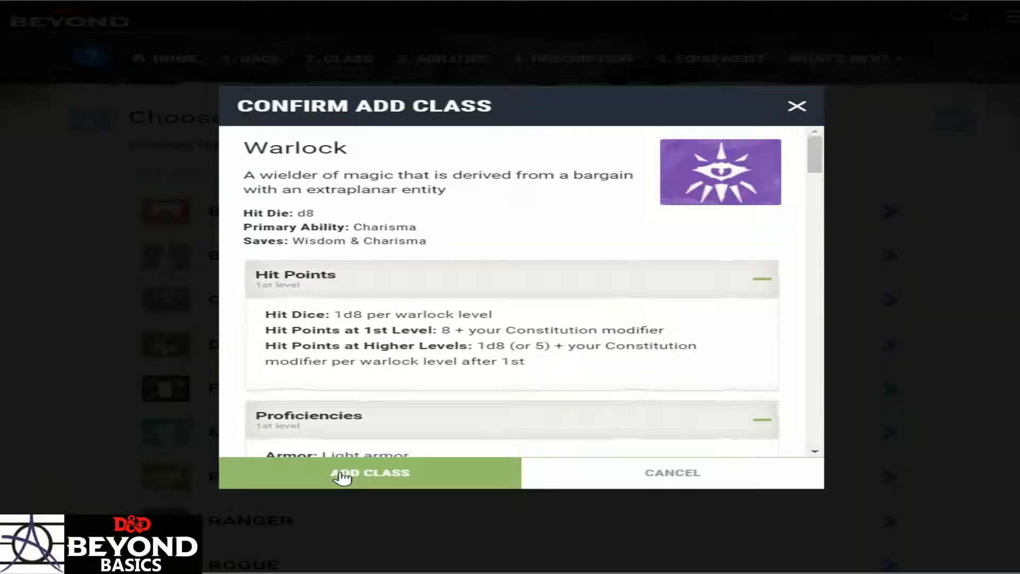
left_click(449, 484)
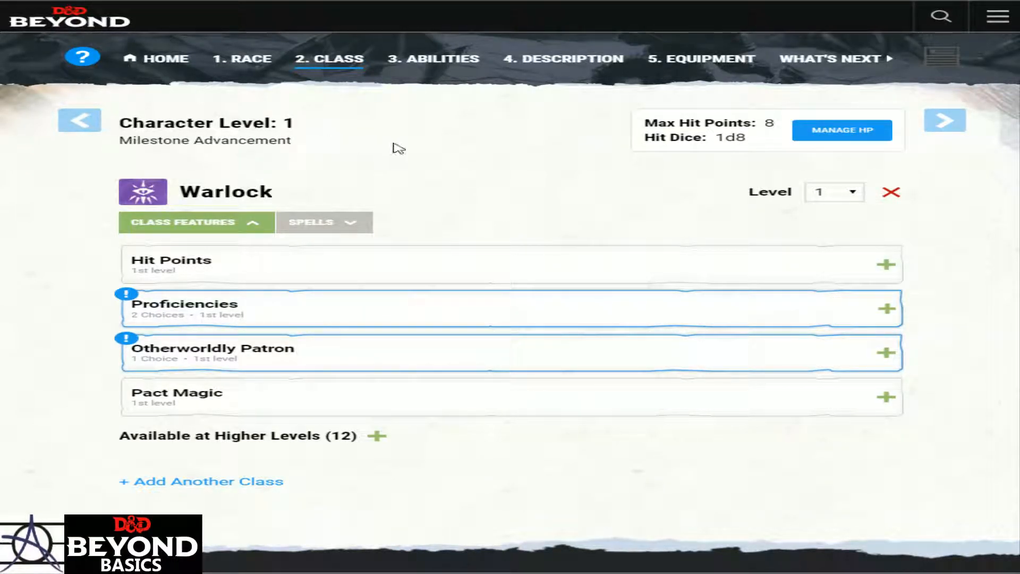
Review the hit point management options without applying changes, and read the Warlock's Hit Points feature
left_click(839, 142)
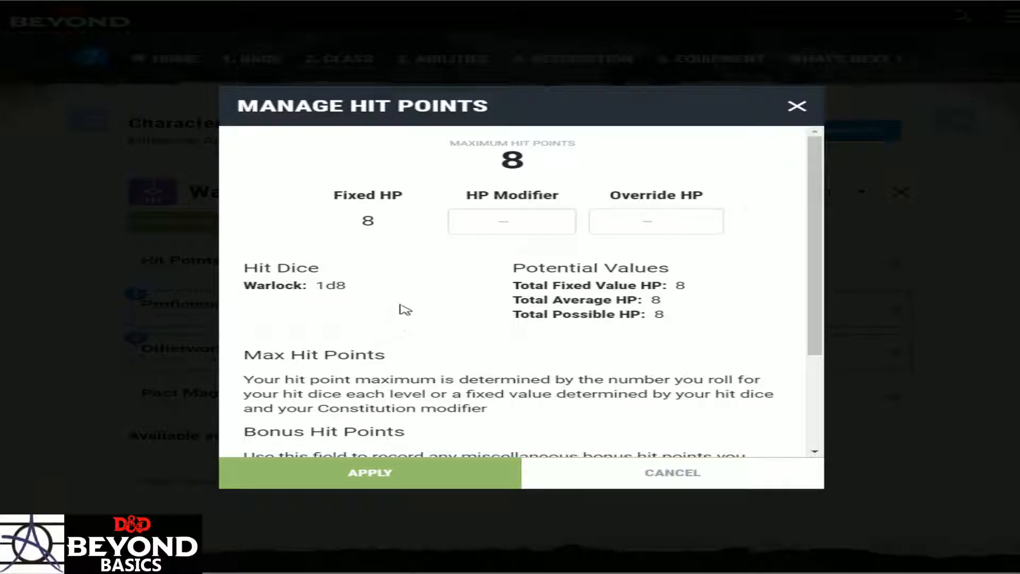
scroll(400, 311, "down", 1)
scroll(433, 240, "up", 1)
left_click(664, 468)
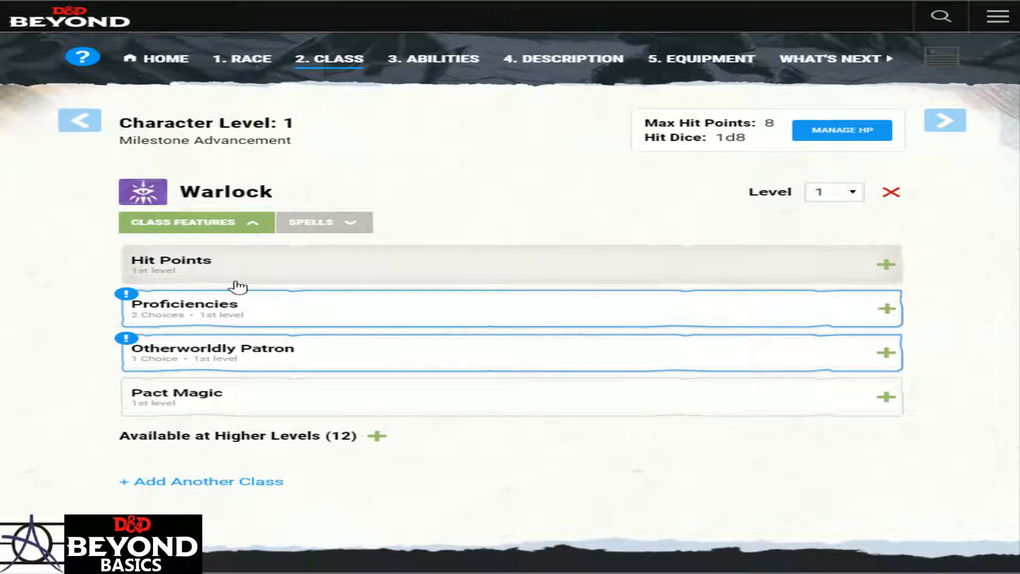
left_click(293, 272)
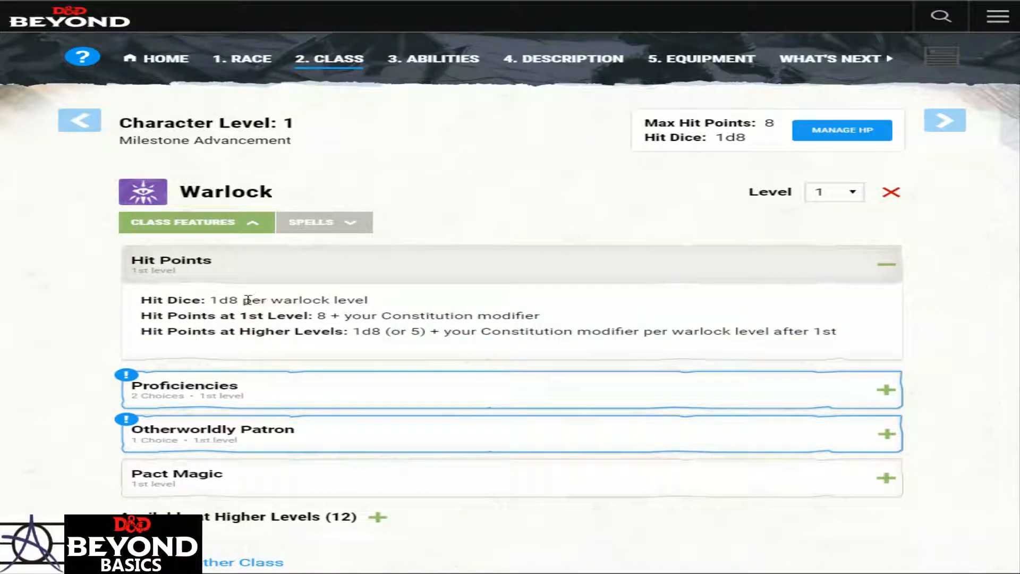
left_click_drag(248, 300, 305, 314)
left_click(304, 313)
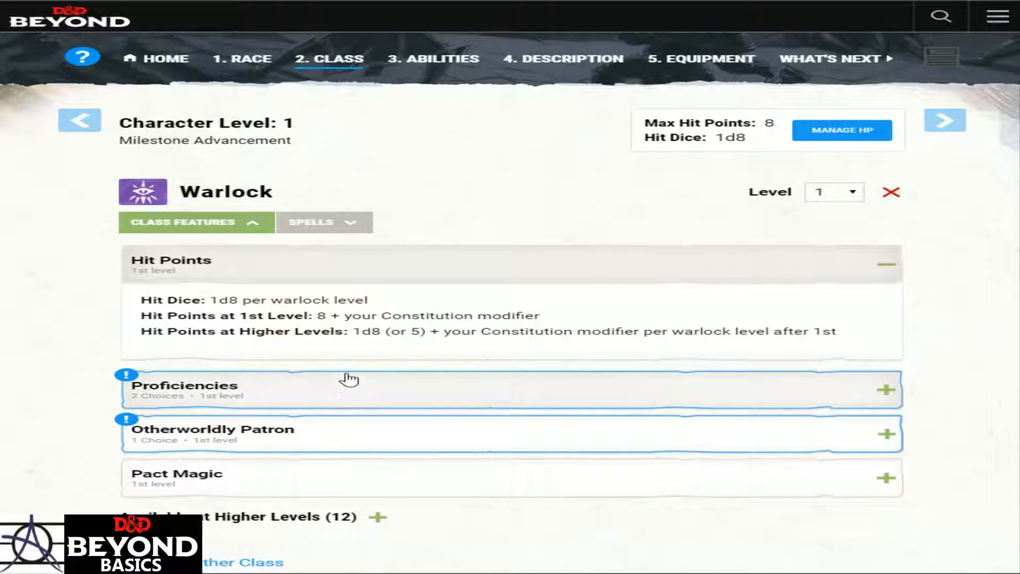
Choose Deception and Arcana as the two skills under the Warlock's Proficiencies
left_click(351, 390)
scroll(335, 453, "down", 1)
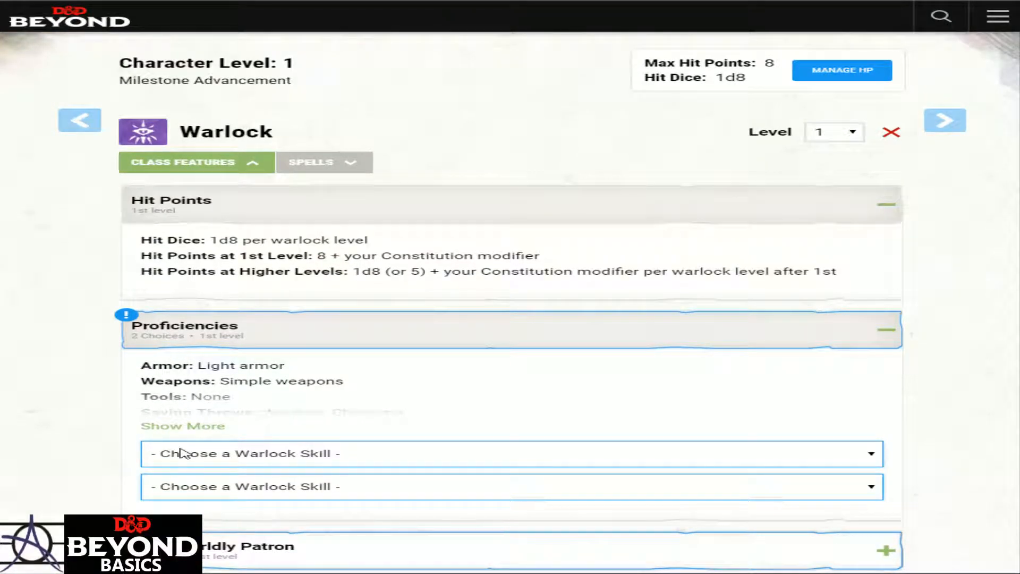
left_click(200, 427)
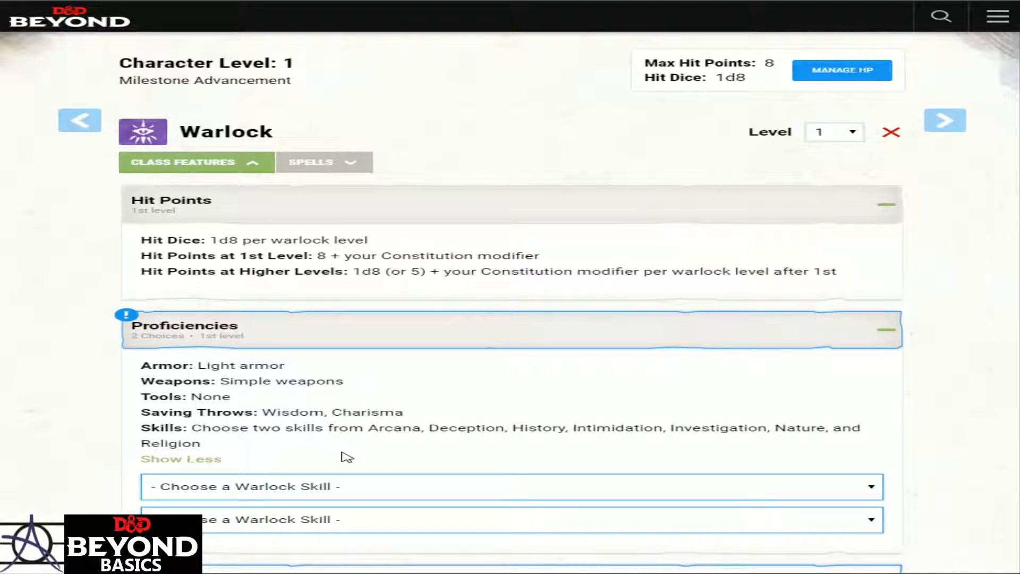
left_click(316, 486)
left_click(308, 425)
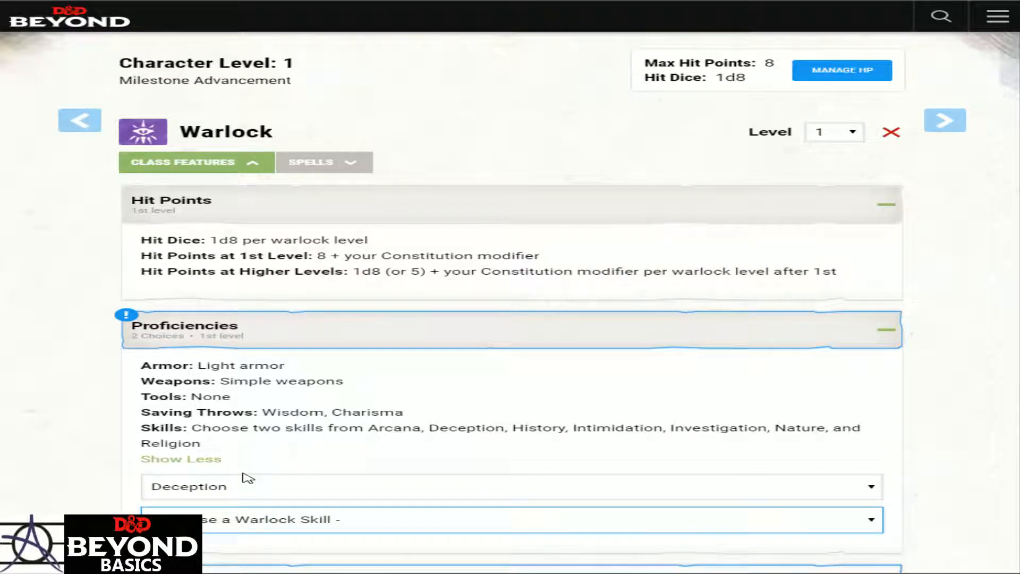
left_click(290, 446)
Choose The Hexblade as the Warlock's Otherworldly Patron
scroll(472, 476, "down", 4)
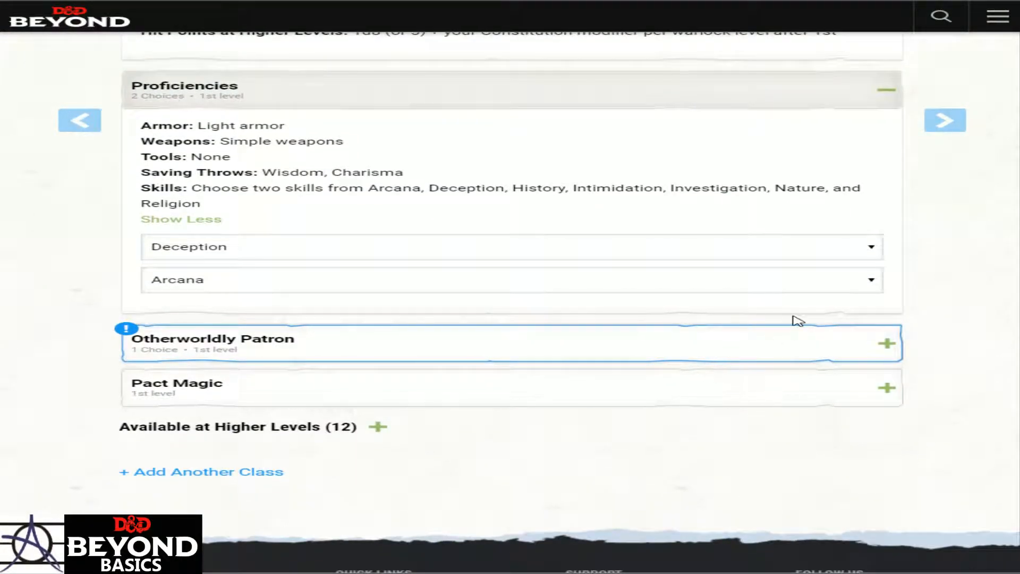
left_click(456, 340)
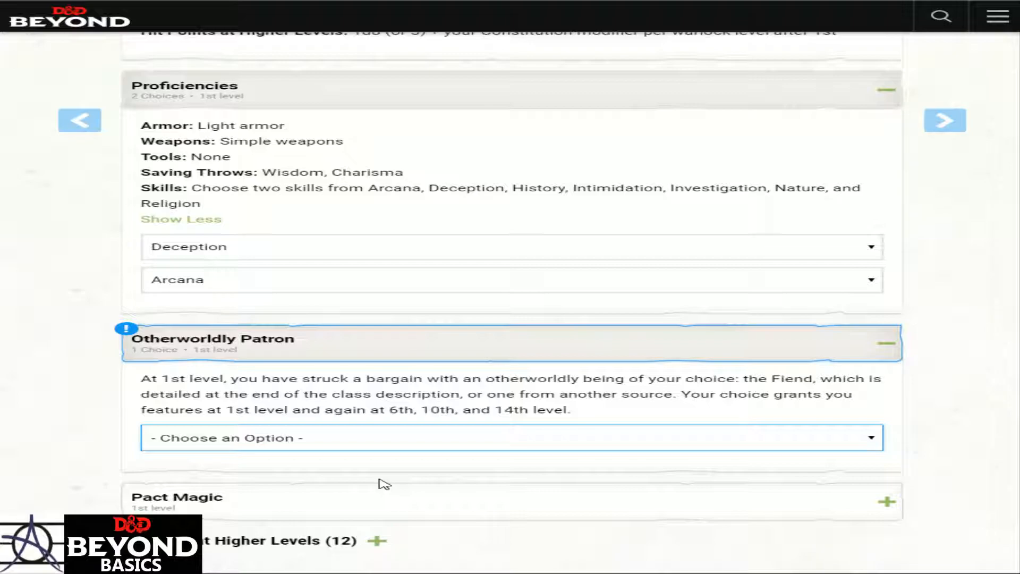
left_click(299, 512)
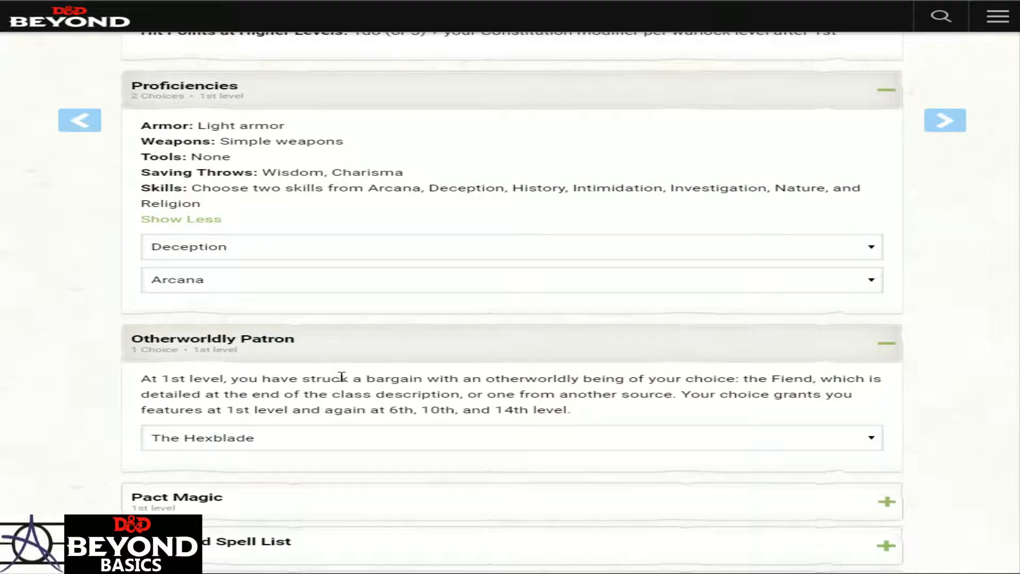
Read the full Pact Magic feature and the linked Spellcasting rules, and collapse the feature
scroll(341, 377, "down", 4)
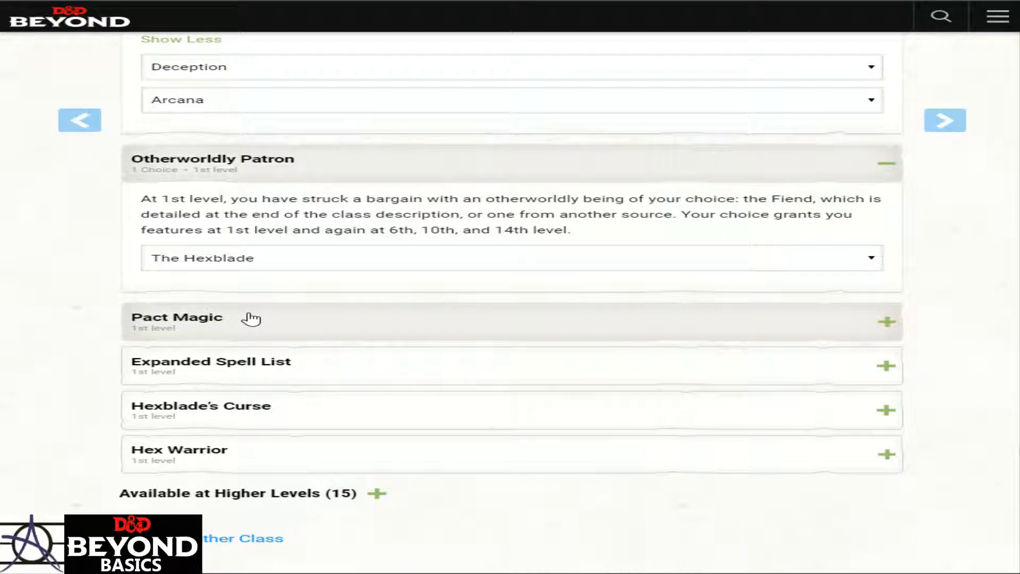
left_click(384, 317)
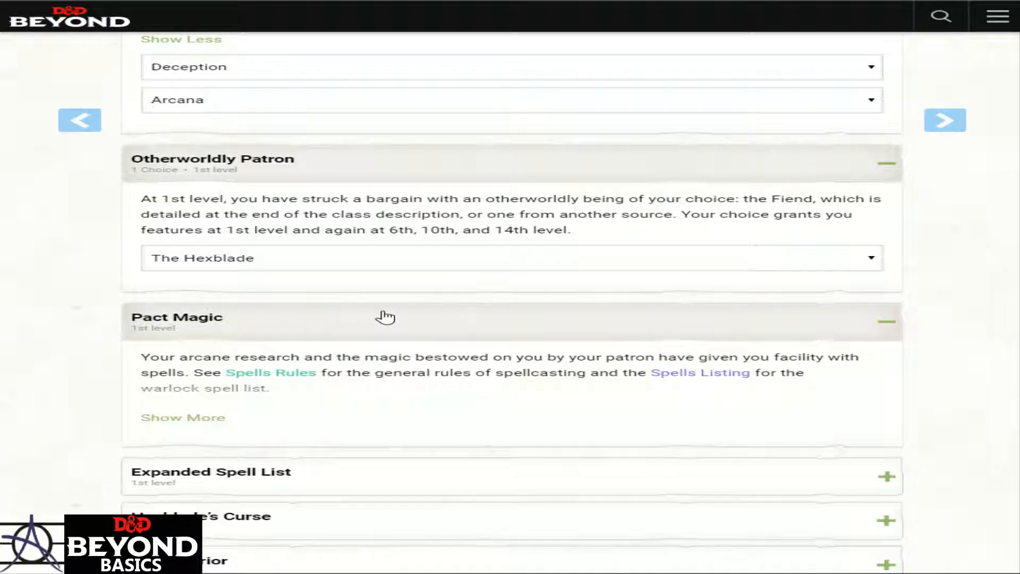
left_click(211, 417)
scroll(353, 391, "down", 3)
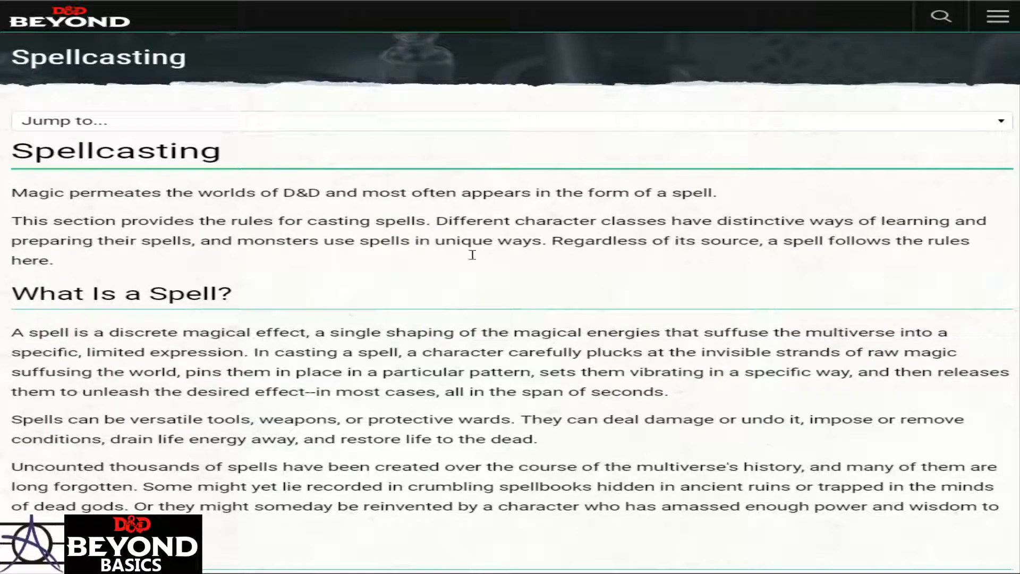
scroll(313, 365, "down", 13)
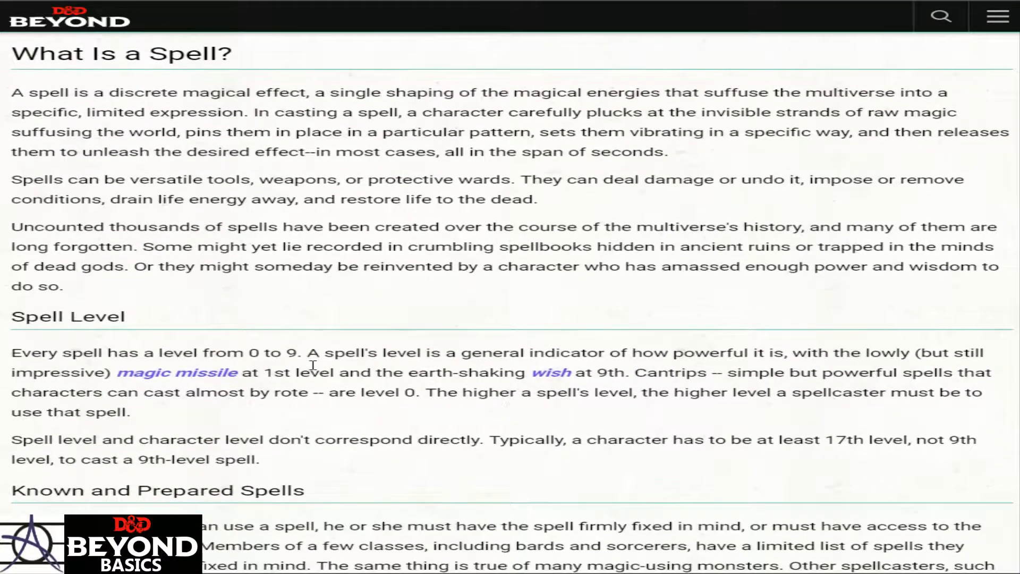
scroll(345, 344, "down", 3)
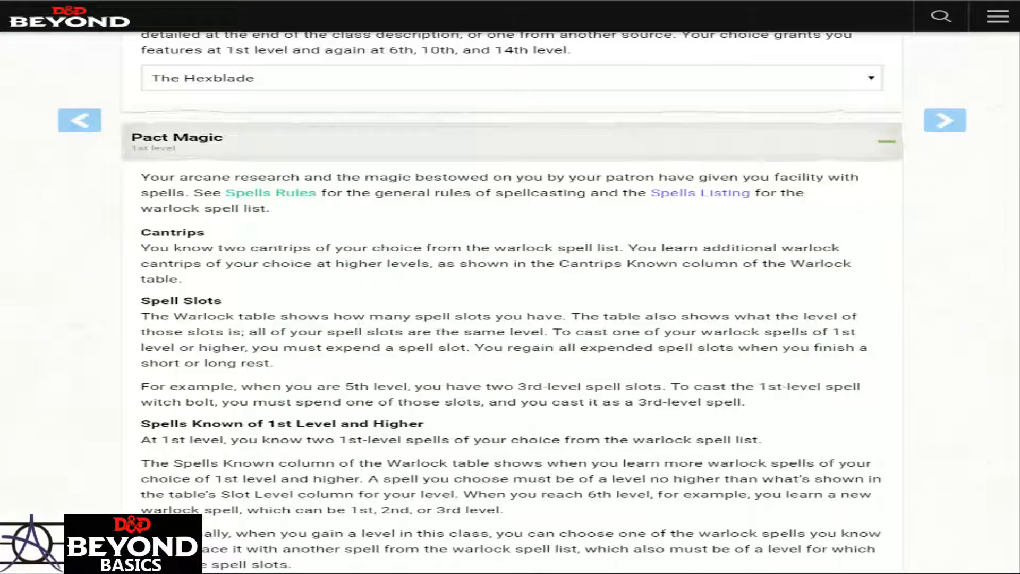
scroll(581, 121, "down", 1)
left_click(661, 96)
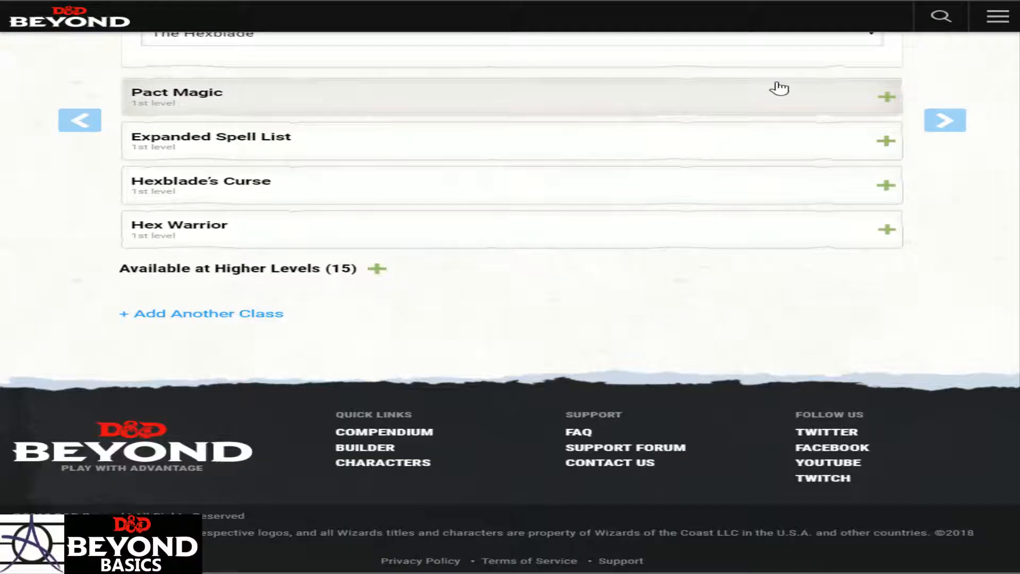
Examine the Hexblade's Expanded Spell List with its full table of spells by level
left_click(300, 154)
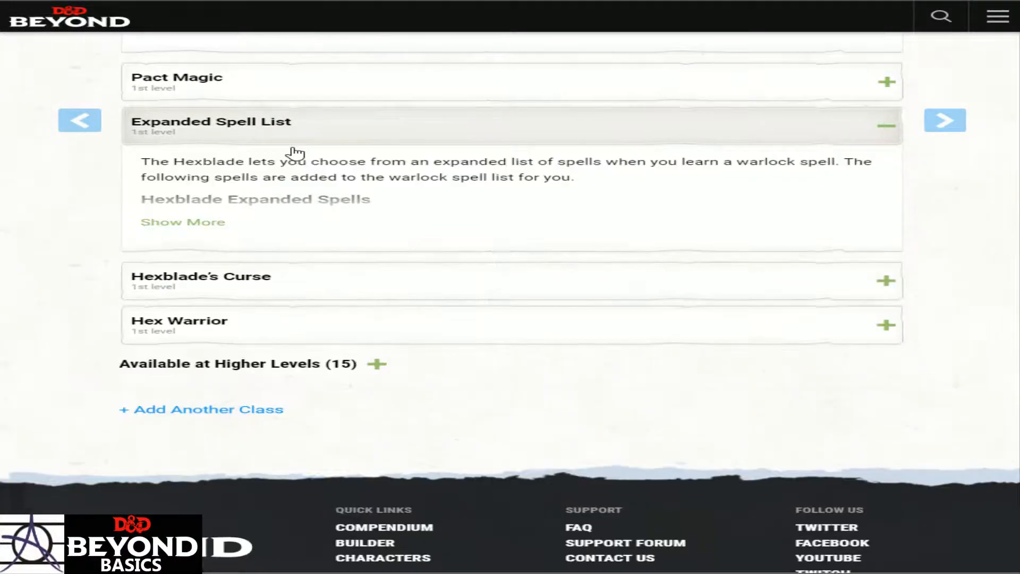
left_click(183, 225)
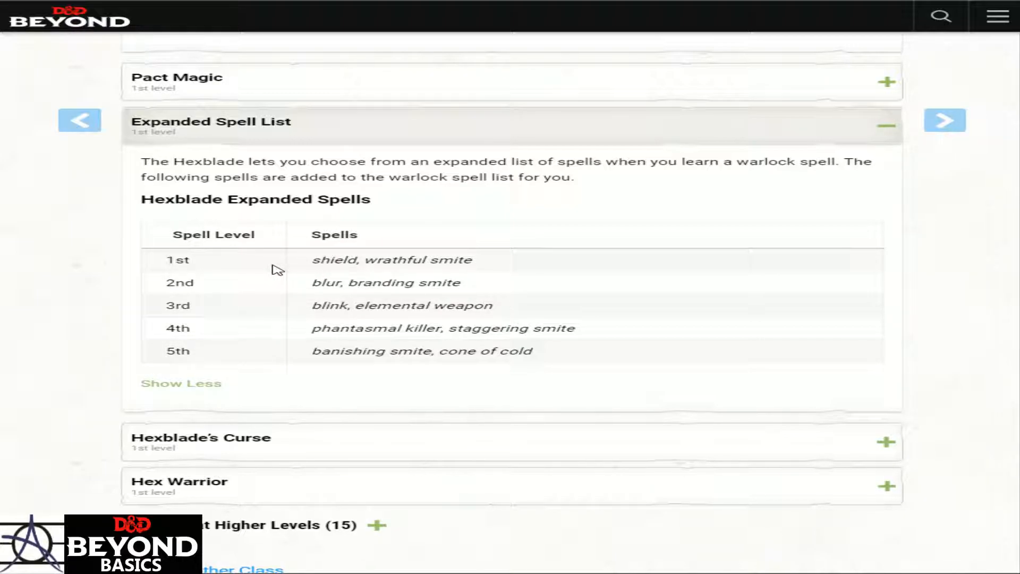
scroll(292, 271, "down", 1)
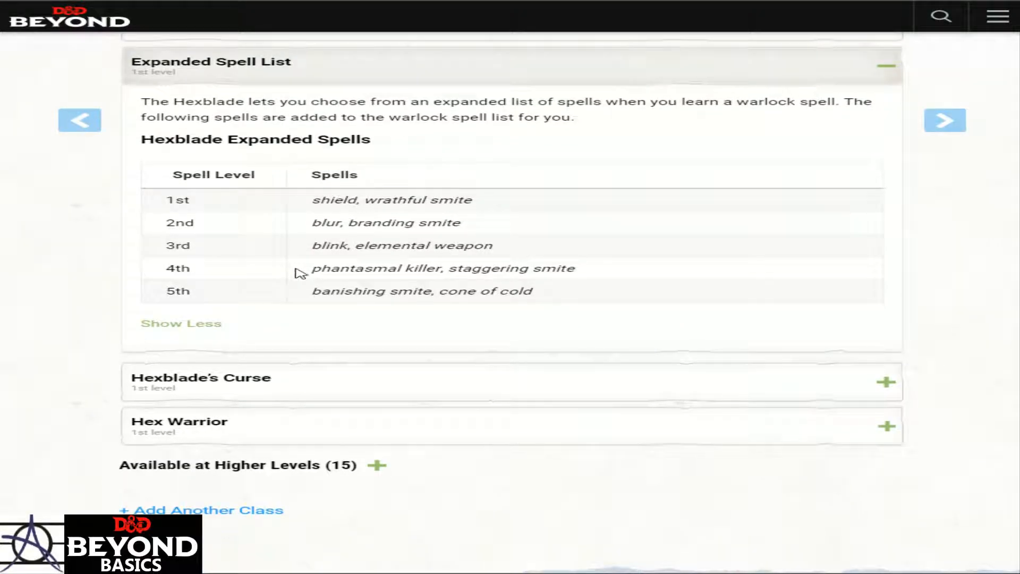
Read the full Hexblade's Curse description, including its benefits and reuse limit, and shorten the text again
left_click(339, 391)
scroll(422, 406, "down", 2)
left_click(149, 361)
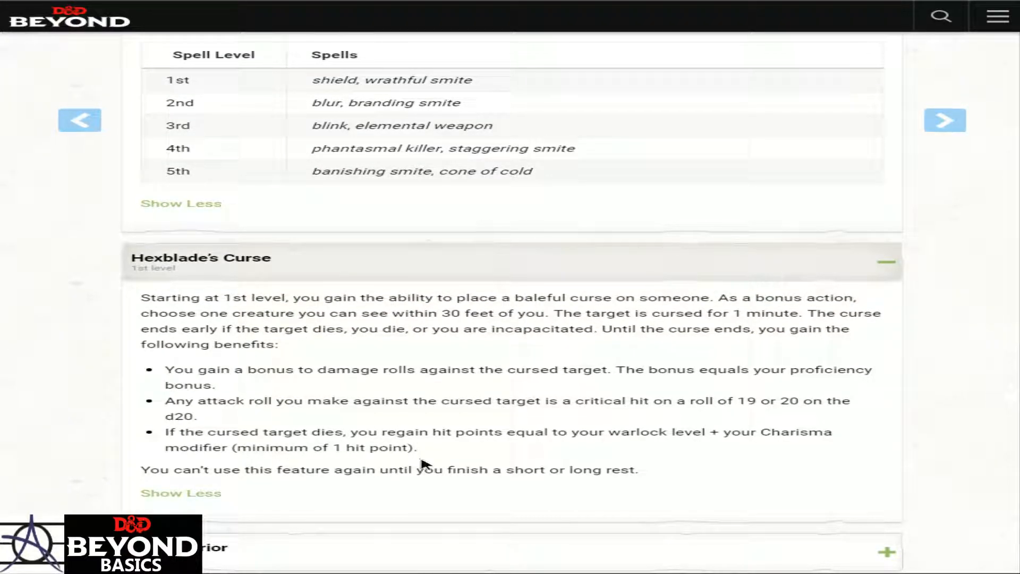
left_click_drag(418, 470, 140, 470)
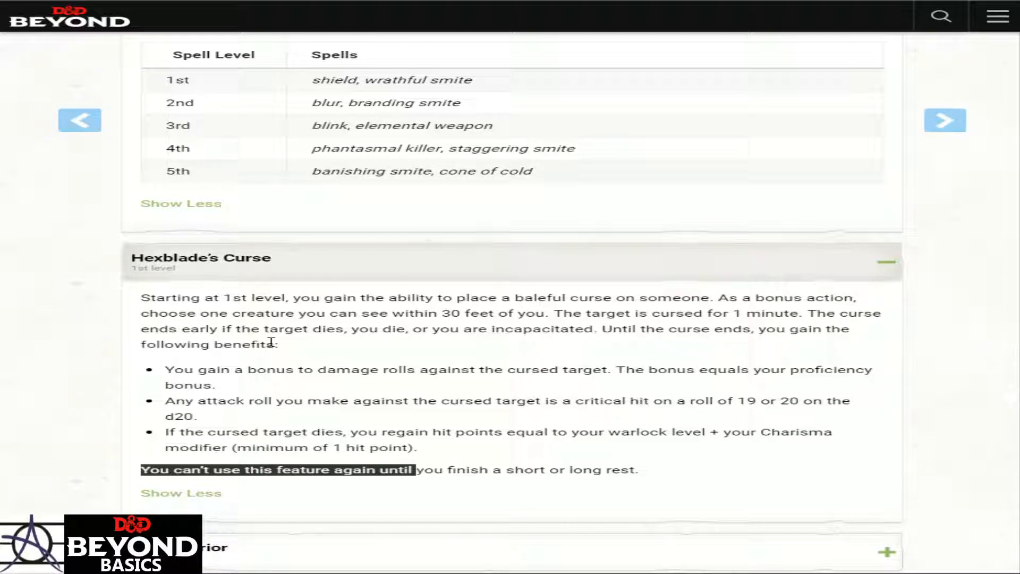
scroll(271, 342, "down", 1)
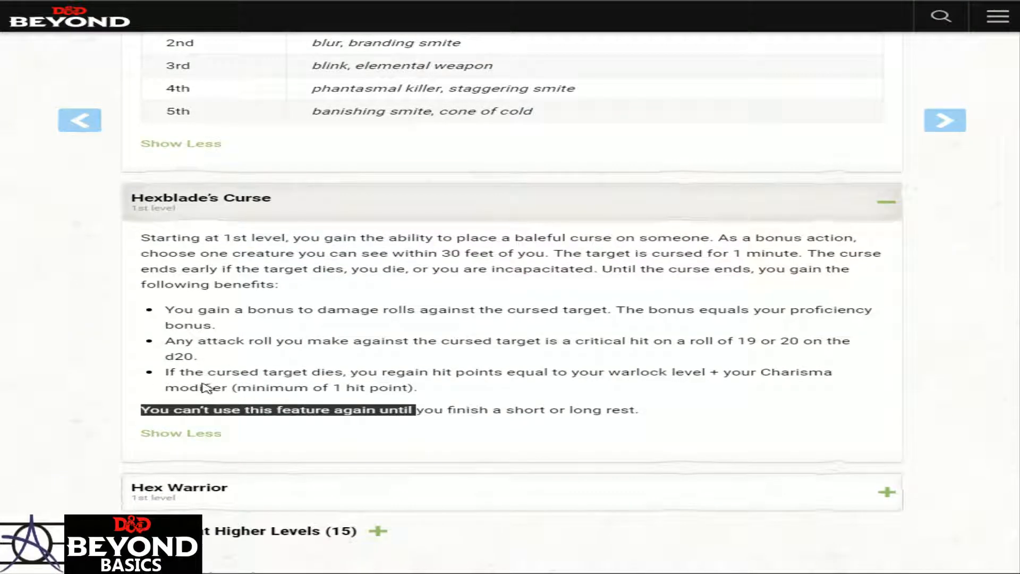
left_click(184, 435)
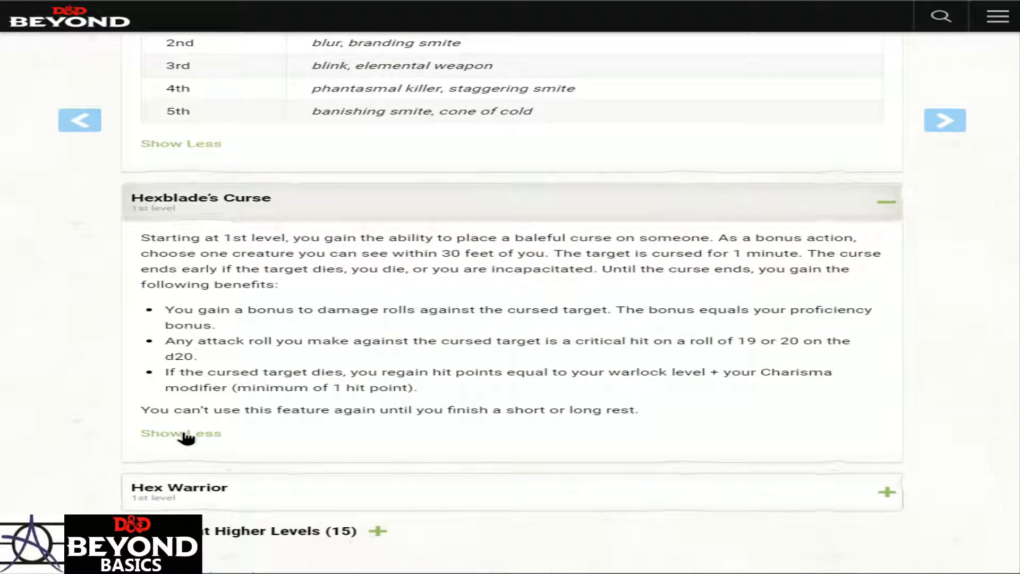
Read the full description of the Hex Warrior feature
scroll(202, 438, "down", 1)
left_click(348, 298)
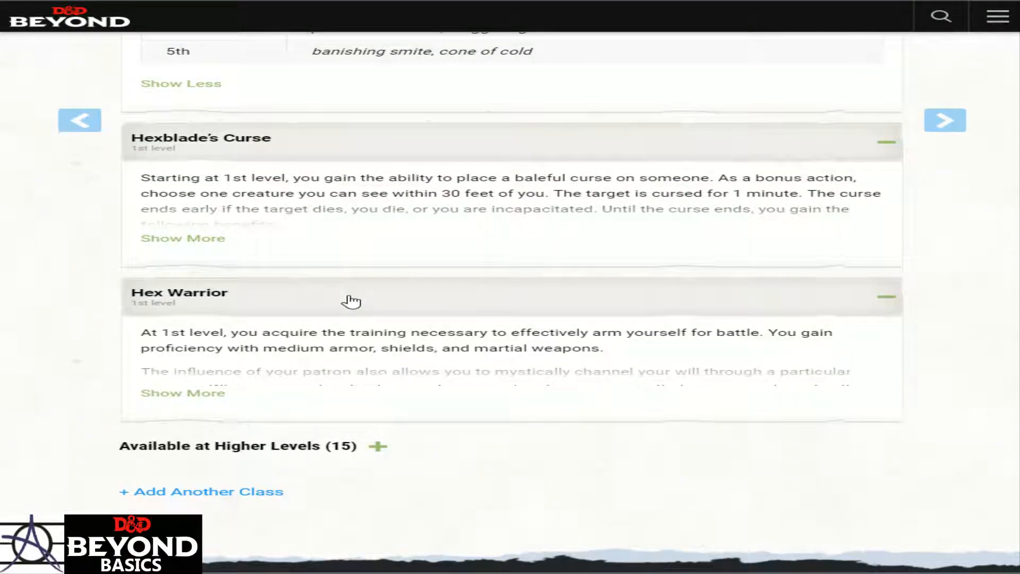
scroll(321, 332, "down", 1)
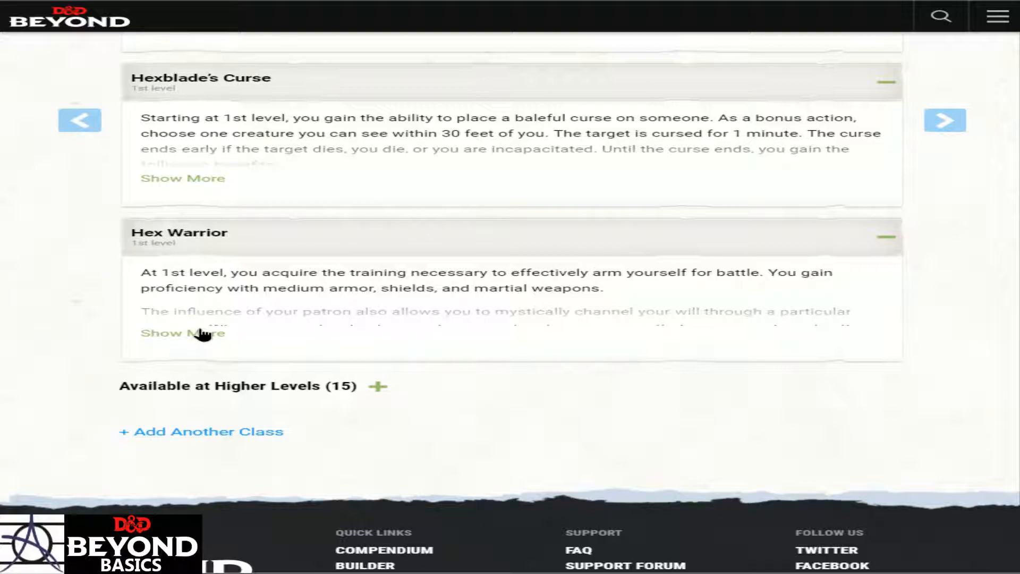
left_click(204, 334)
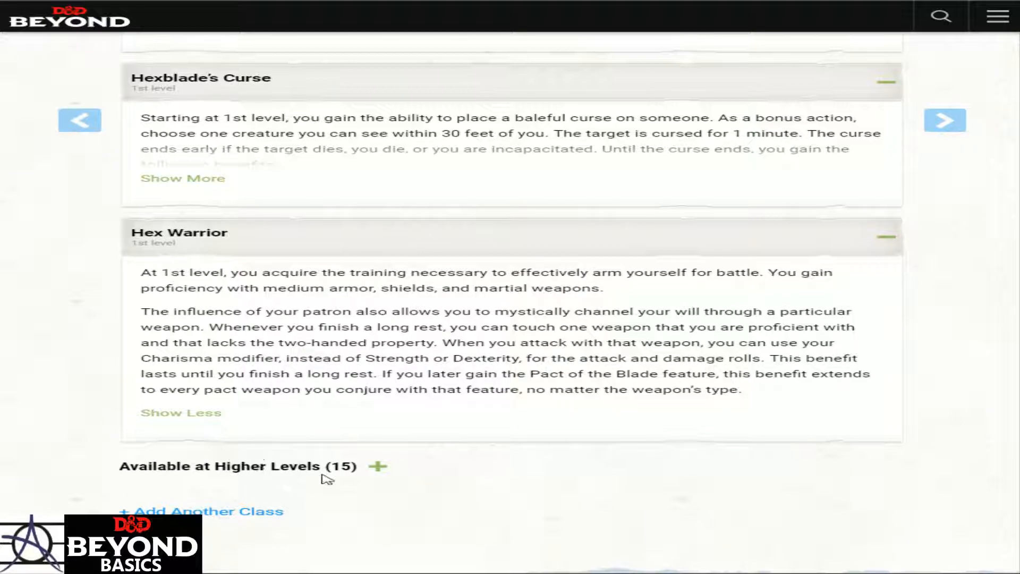
Show the Warlock features available at higher levels and read the full Eldritch Invocations description
left_click(379, 467)
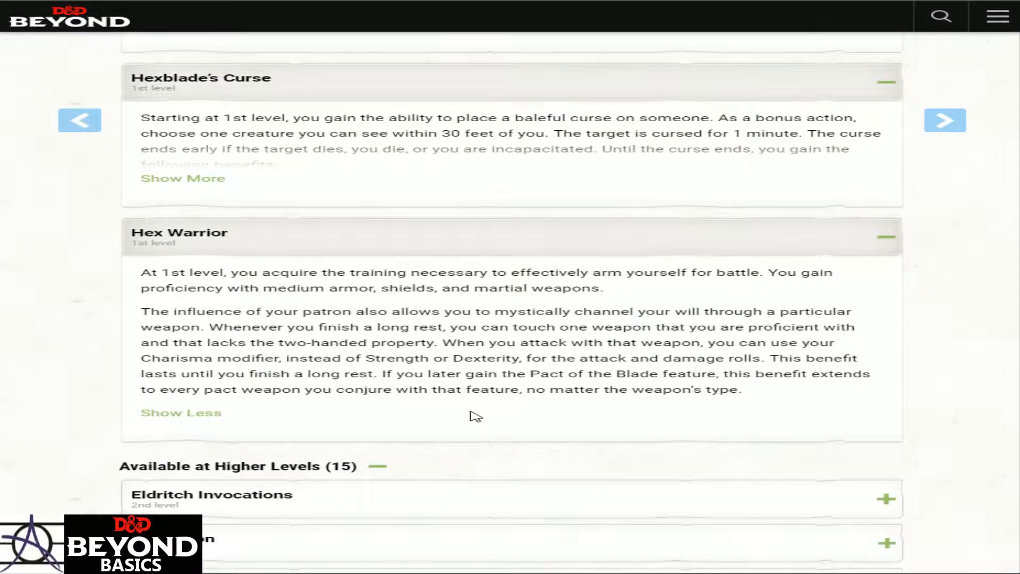
scroll(469, 415, "down", 2)
scroll(470, 420, "down", 1)
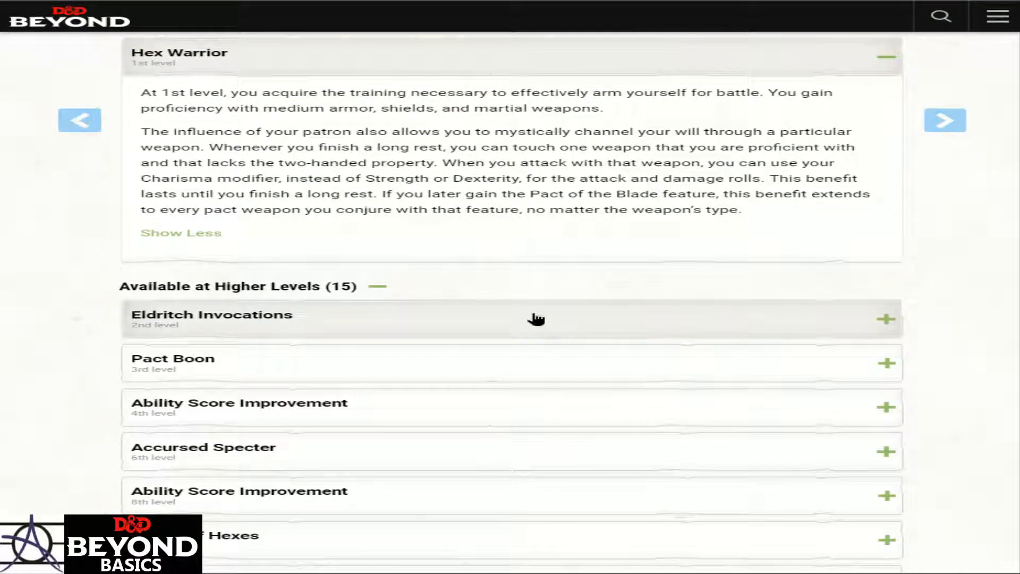
left_click(536, 319)
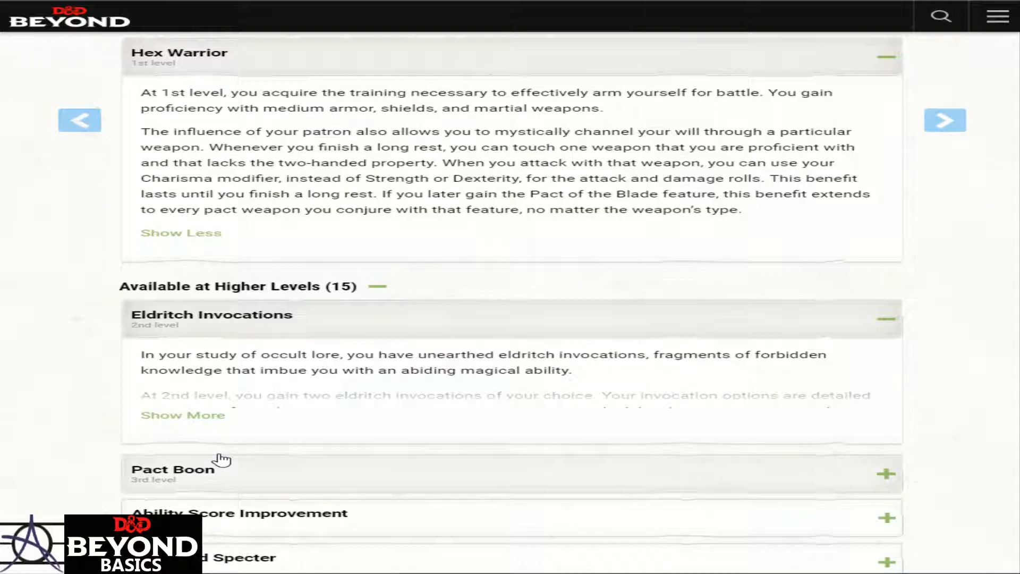
left_click(194, 416)
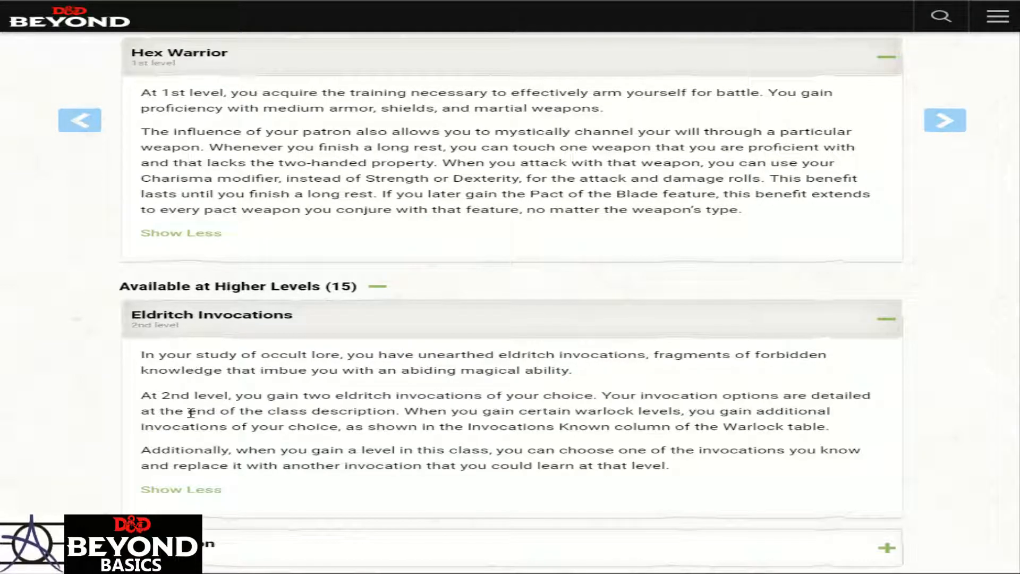
scroll(239, 399, "down", 1)
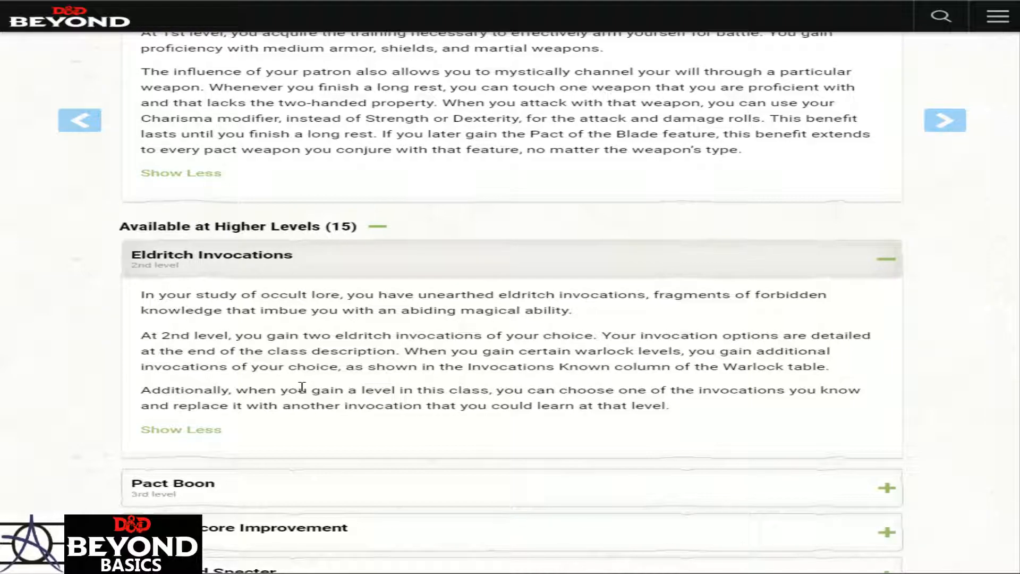
Look through the Warlock features available at higher levels, read the Eldritch Master description, and collapse it again
scroll(302, 386, "down", 1)
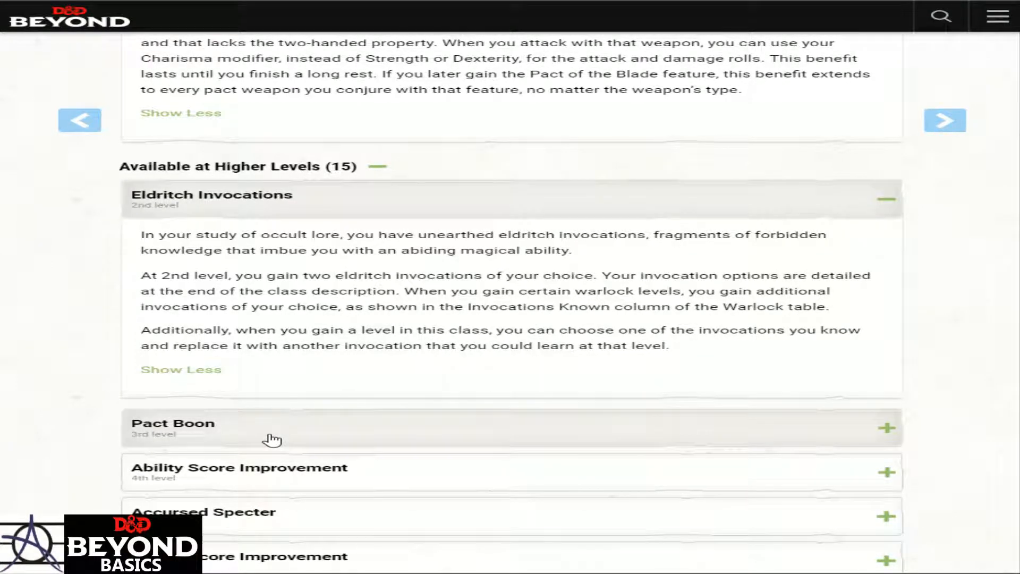
scroll(273, 452, "down", 3)
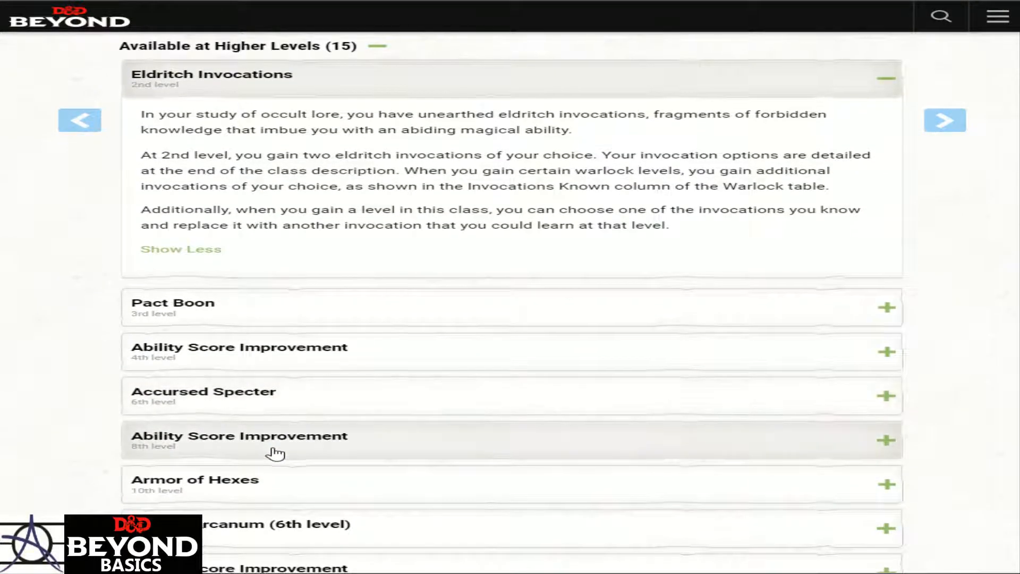
scroll(296, 454, "down", 6)
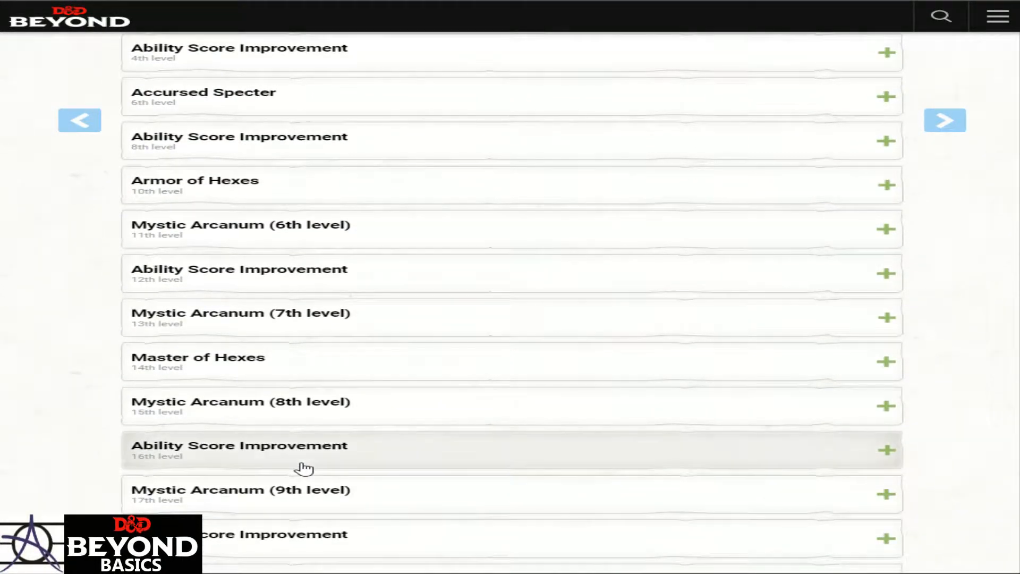
left_click(159, 471)
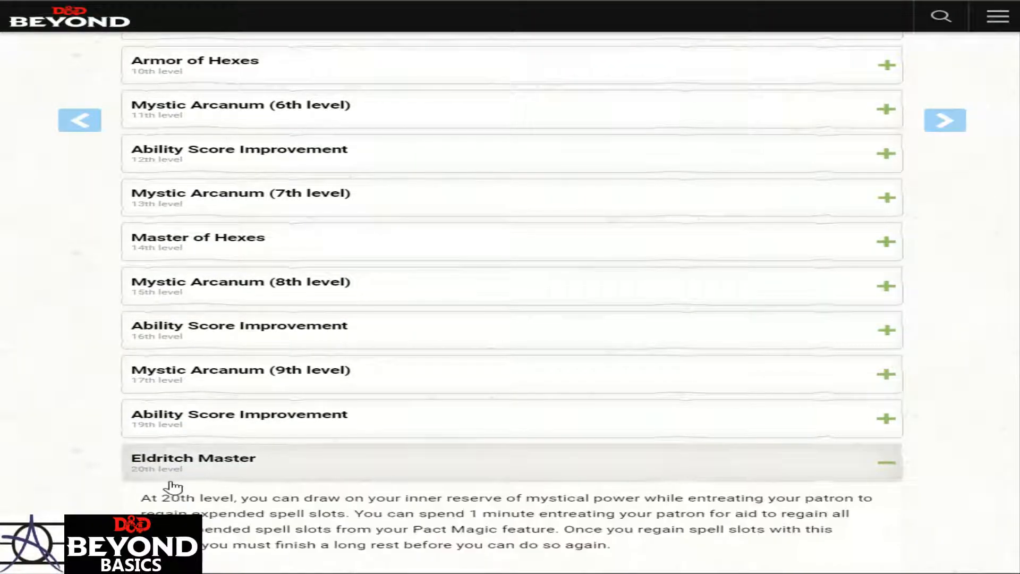
scroll(272, 480, "down", 3)
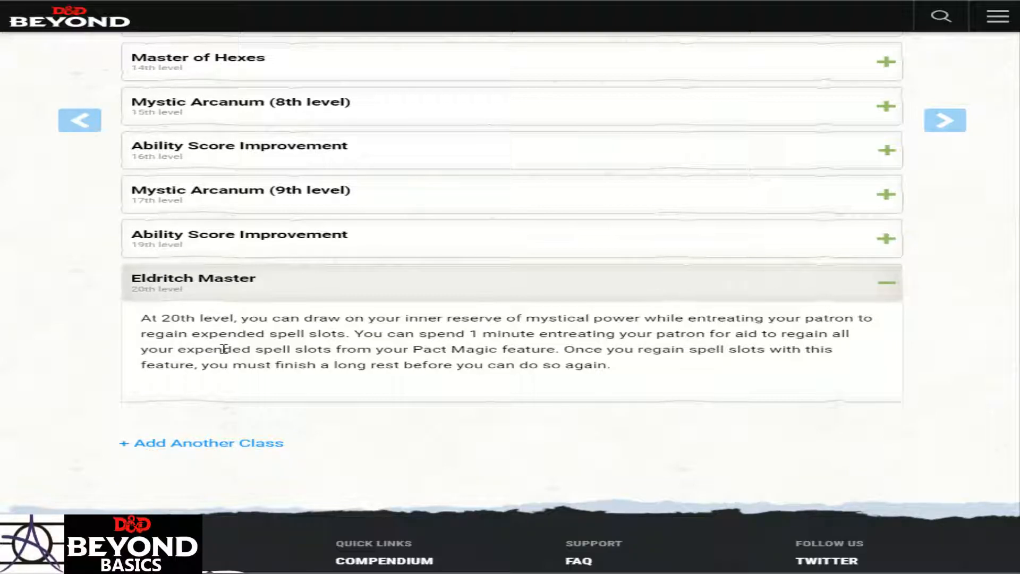
left_click(841, 280)
Proceed past the ability score introduction and choose Standard Array as the generation method
left_click(945, 120)
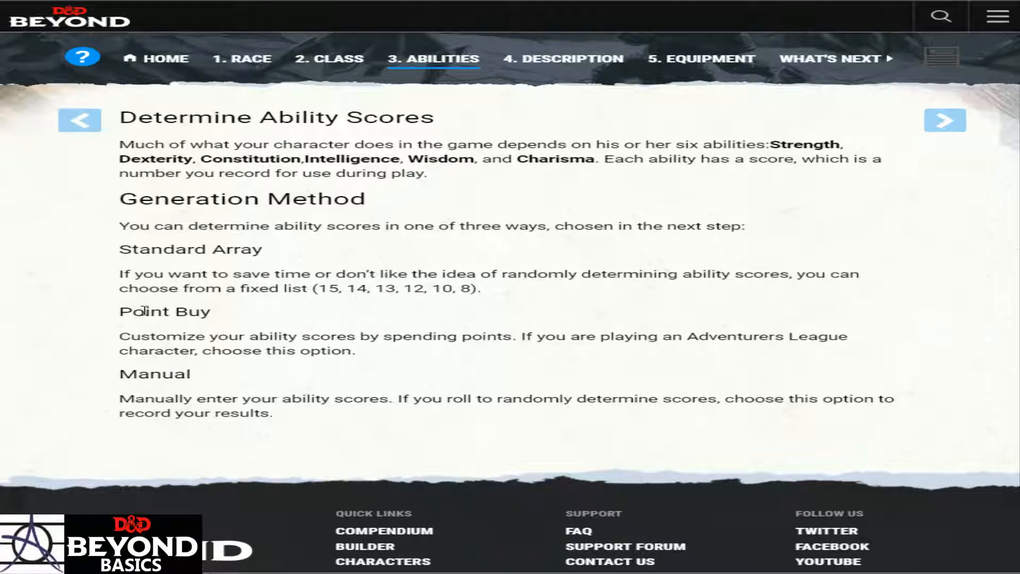
left_click(951, 125)
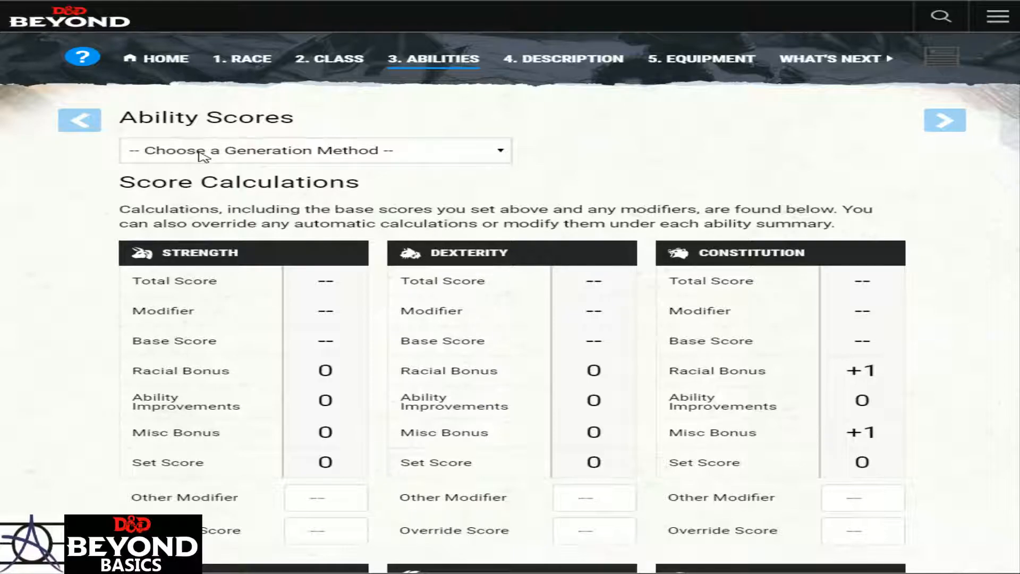
key("Down")
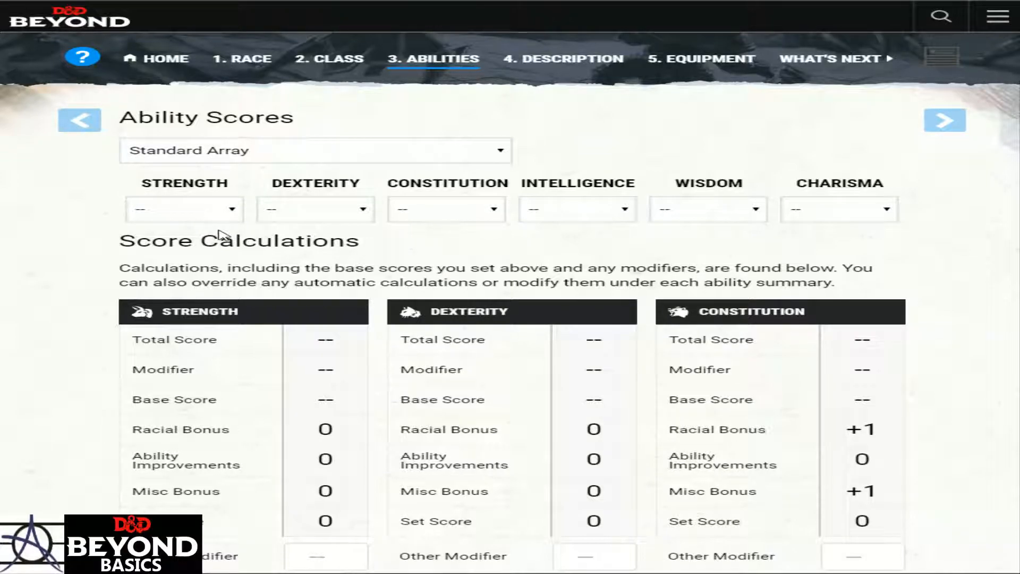
Assign the standard array as Strength 8, Dexterity 13, Constitution 14, Intelligence 10, Wisdom 12 and Charisma 15
key("Down")
left_click(408, 207)
key("Down")
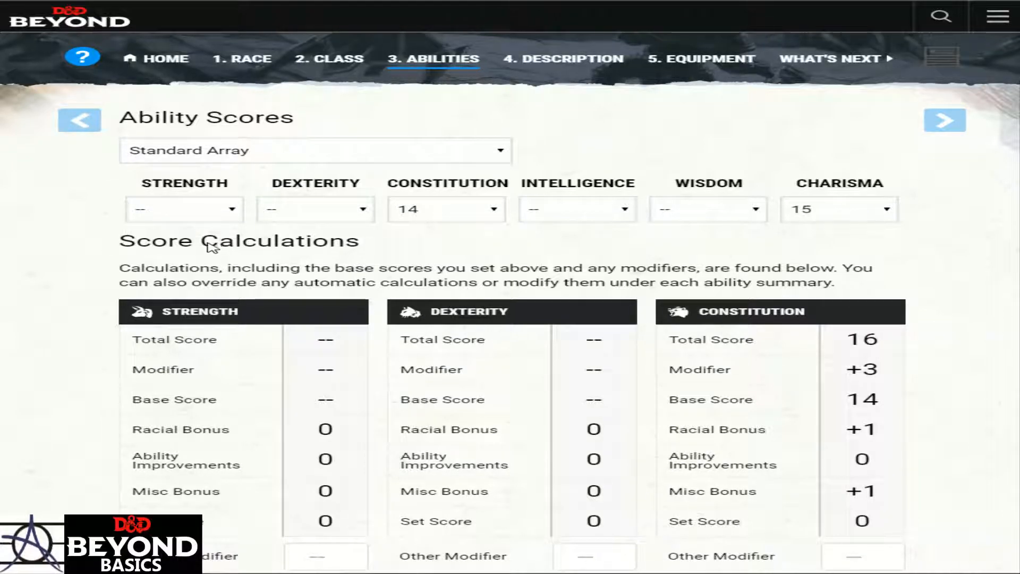
left_click(172, 245)
left_click(292, 241)
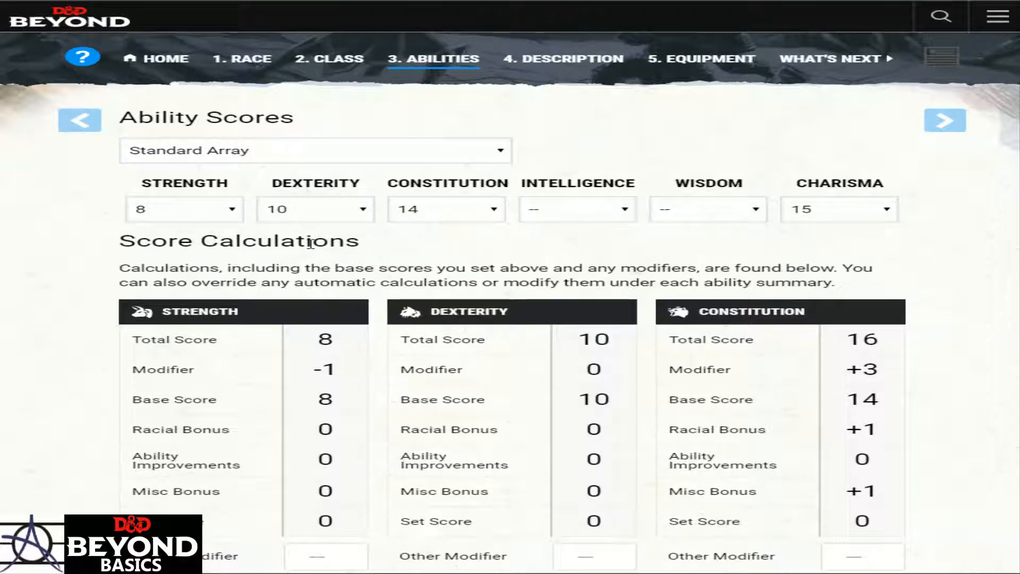
left_click(293, 262)
left_click(583, 244)
left_click(700, 218)
left_click(699, 243)
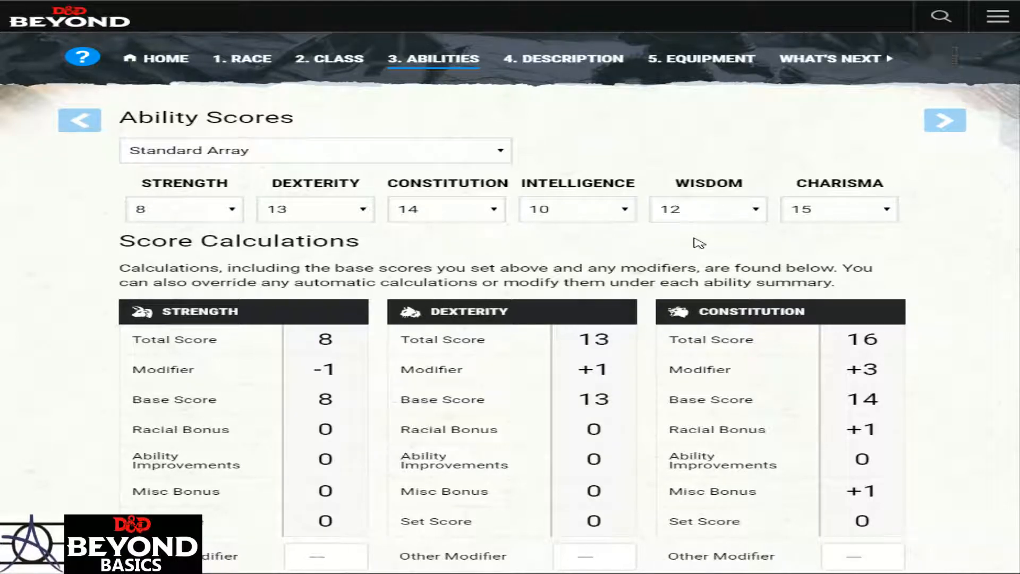
Review the score calculations and try an Other Modifier of 1 for Charisma, returning it to 0
scroll(700, 243, "down", 2)
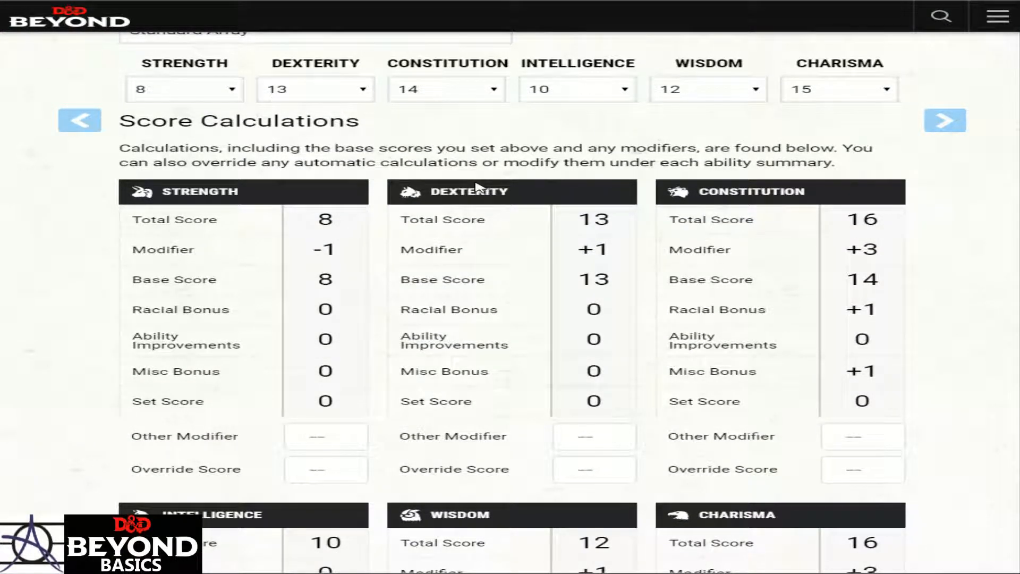
scroll(470, 181, "down", 4)
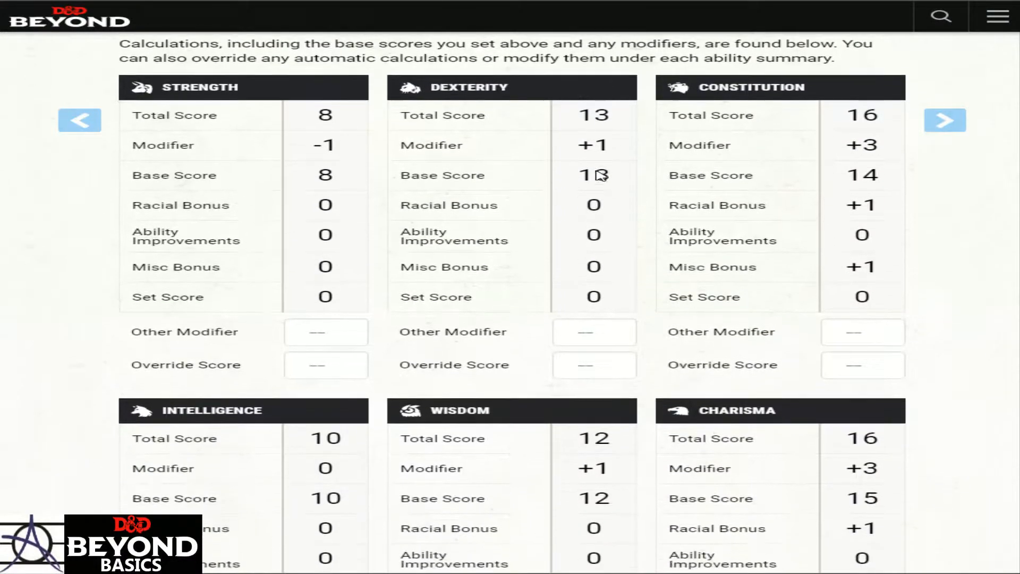
scroll(866, 274, "down", 1)
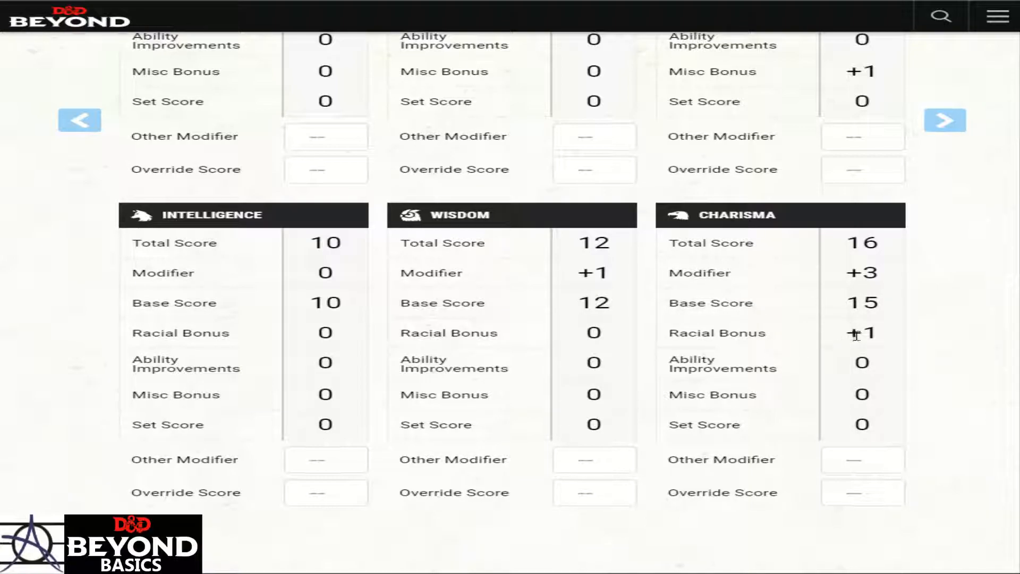
left_click(899, 456)
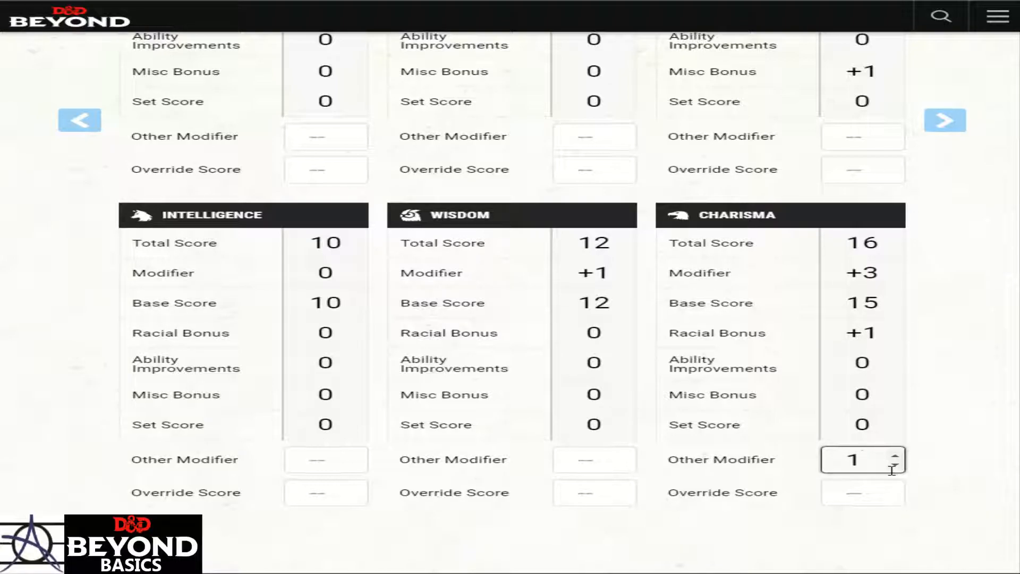
left_click(895, 466)
left_click(953, 430)
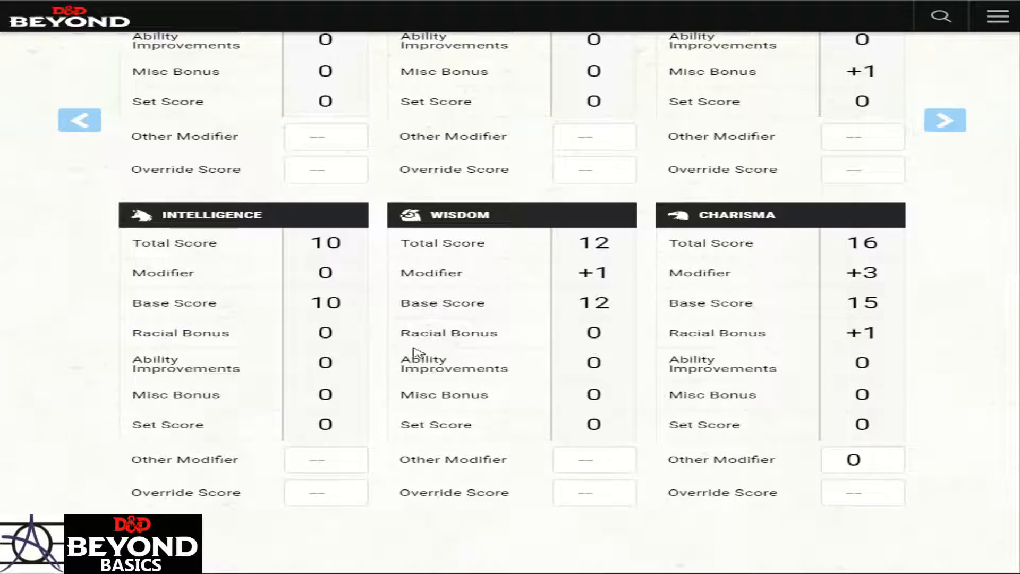
Switch the generation method to Manual and enter a Strength score of 13
scroll(420, 353, "up", 8)
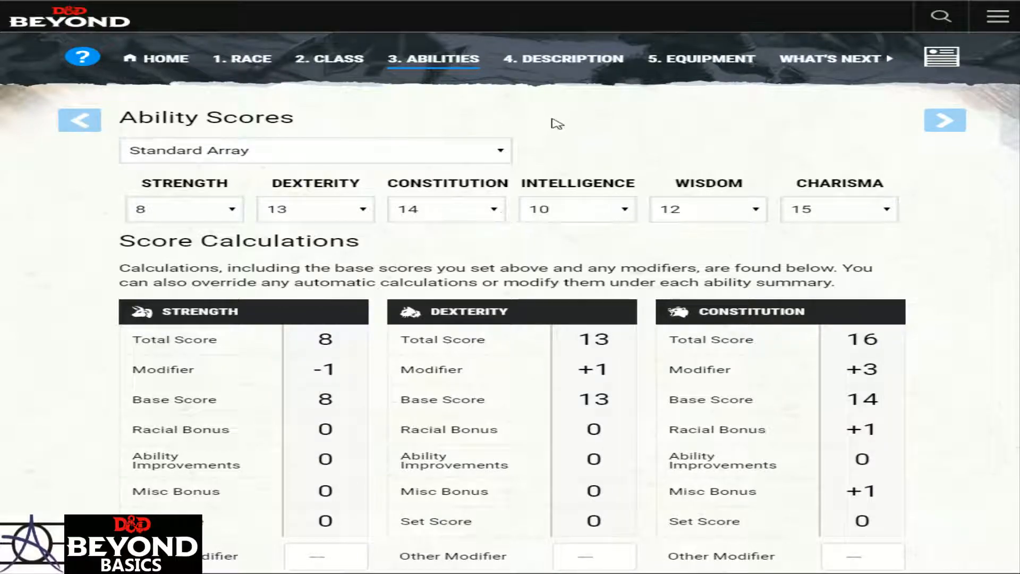
left_click(290, 198)
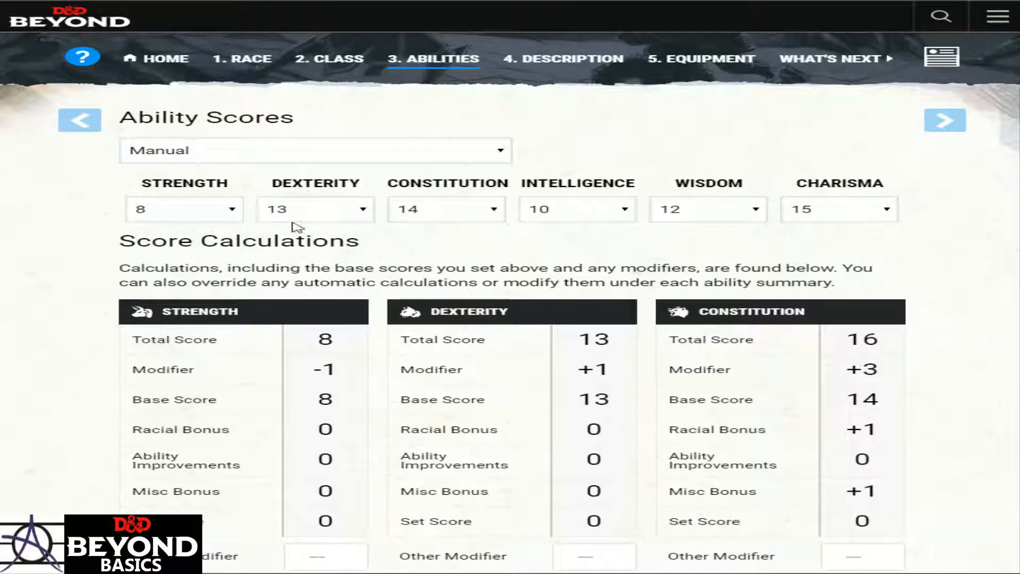
left_click(233, 202)
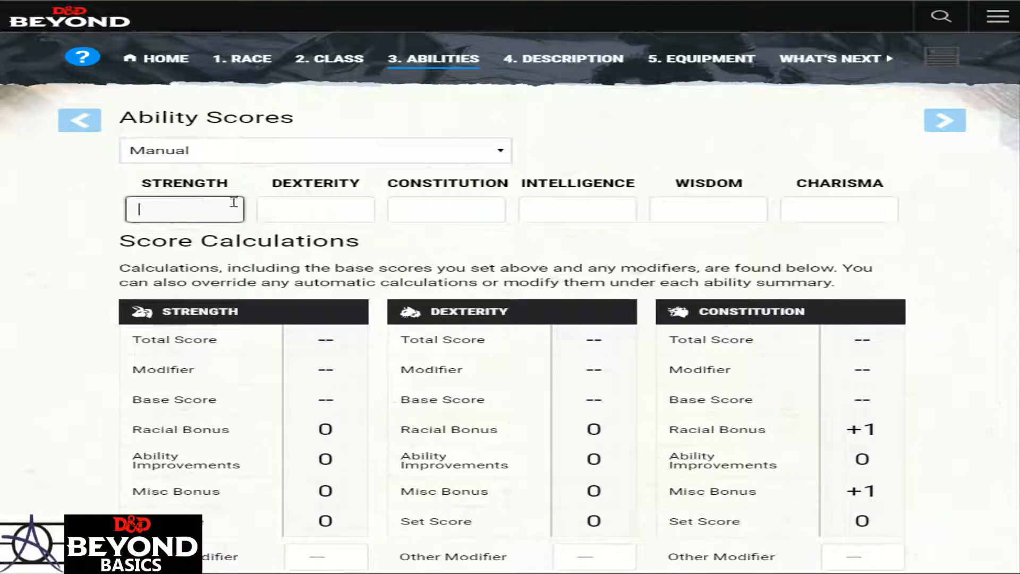
type("13")
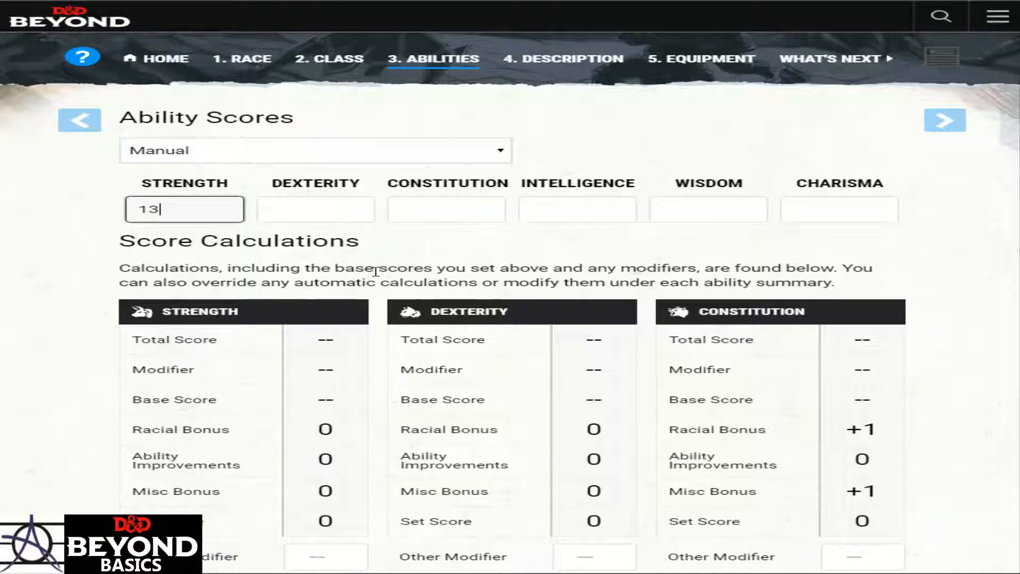
Enter 5 as the manual score for Dexterity, Constitution, Intelligence, Wisdom and Charisma
left_click(301, 210)
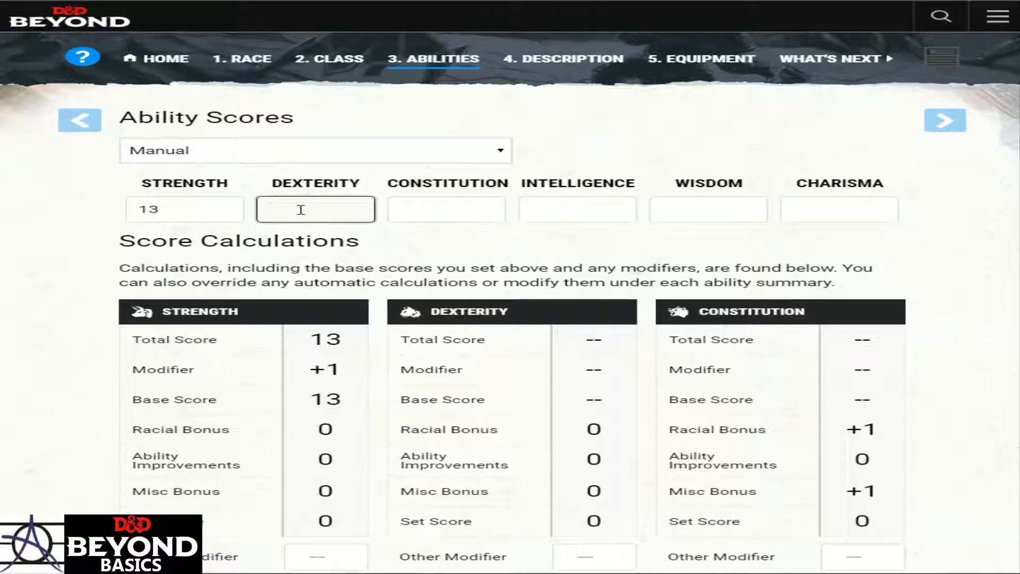
type("5")
left_click(428, 204)
type("5")
left_click(595, 211)
type("5")
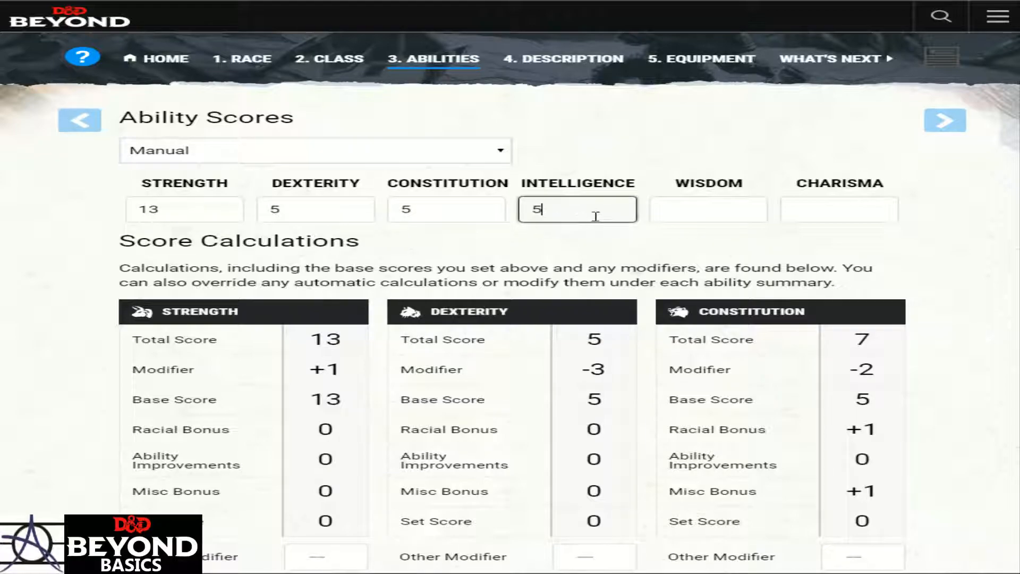
left_click(713, 215)
type("5")
left_click(831, 213)
type("5")
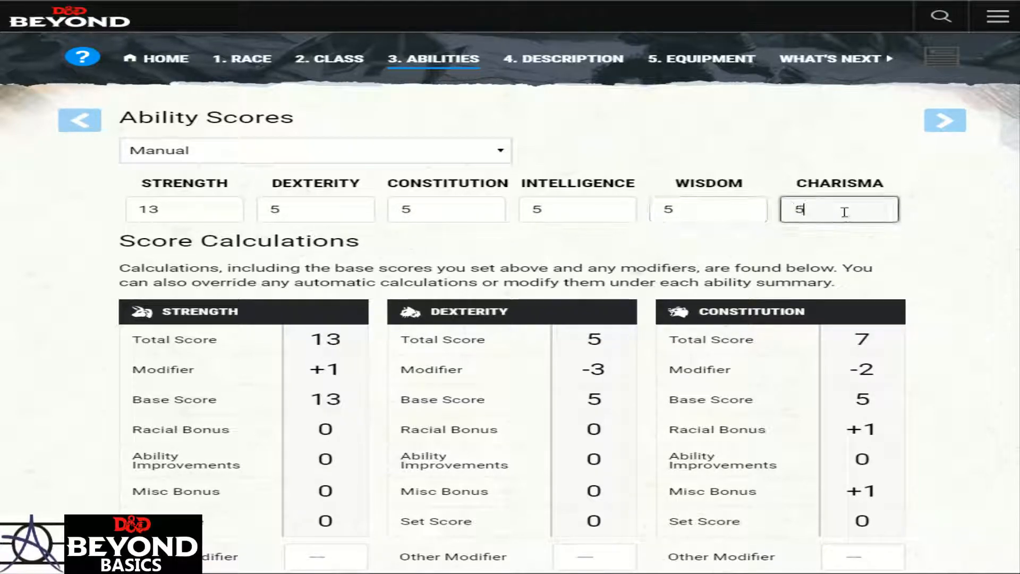
left_click(681, 167)
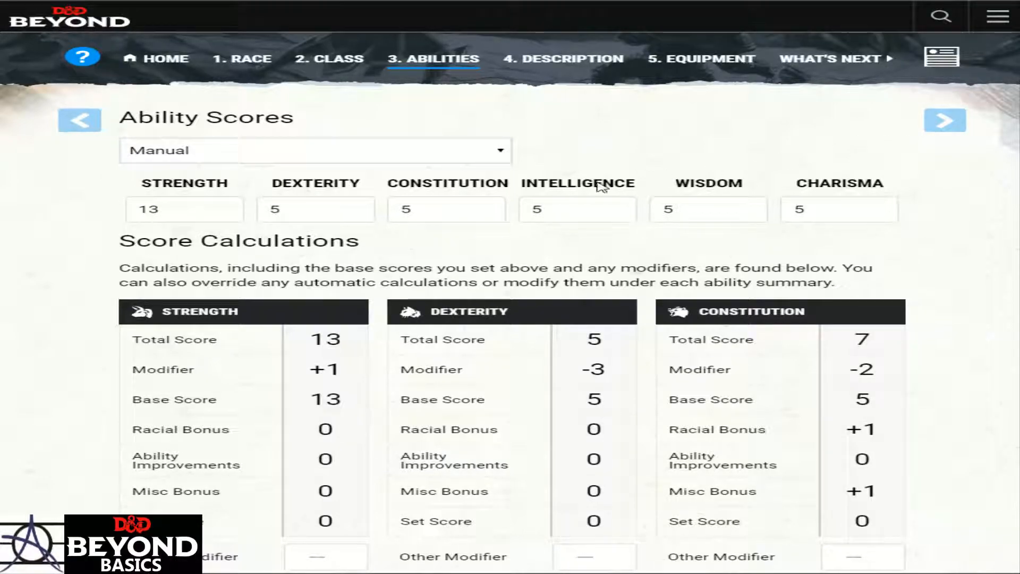
Switch the generation method to Point Buy and set Strength to 13, Dexterity to 11 and Constitution to 13
left_click(311, 152)
left_click(176, 228)
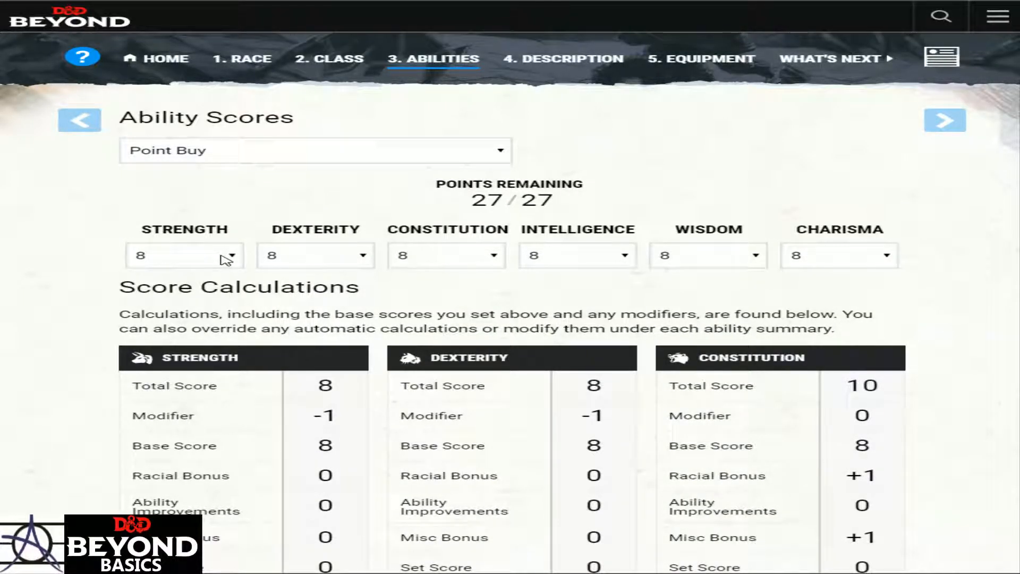
left_click(169, 344)
left_click(342, 260)
left_click(325, 315)
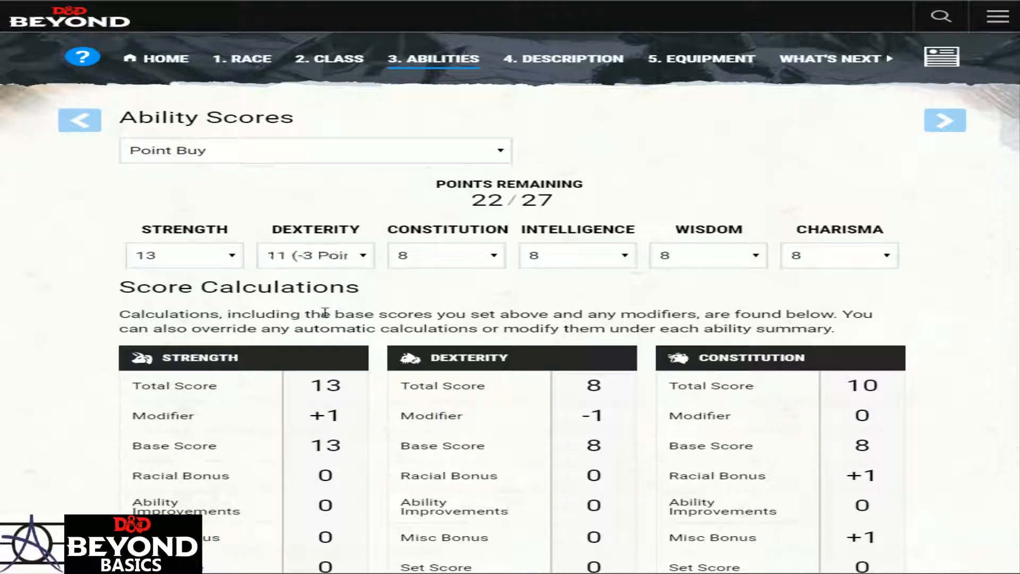
left_click(505, 263)
left_click(486, 337)
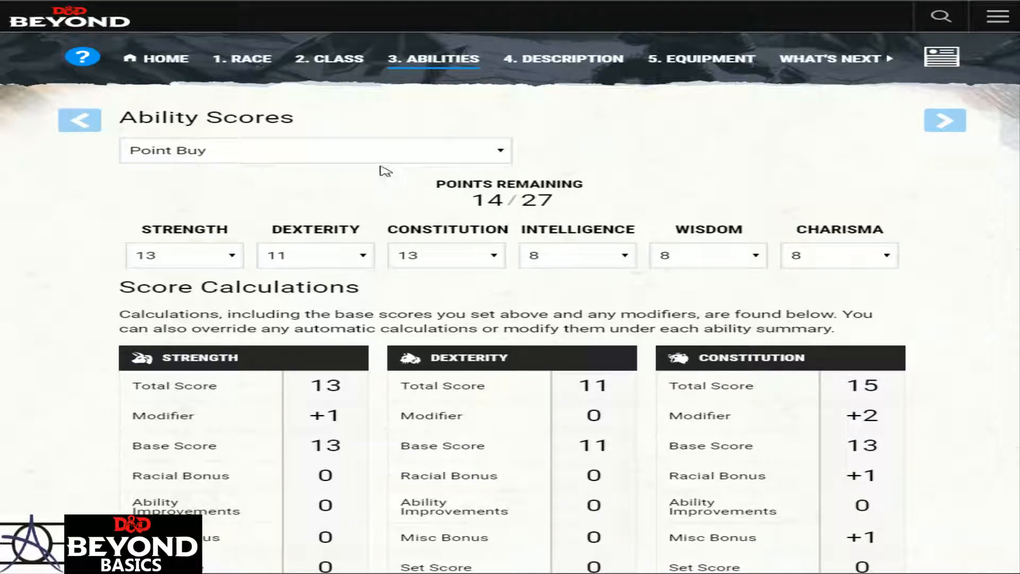
Return the generation method to Standard Array and assign 8 to Strength, 15 to Charisma and 14 to Constitution
left_click(204, 191)
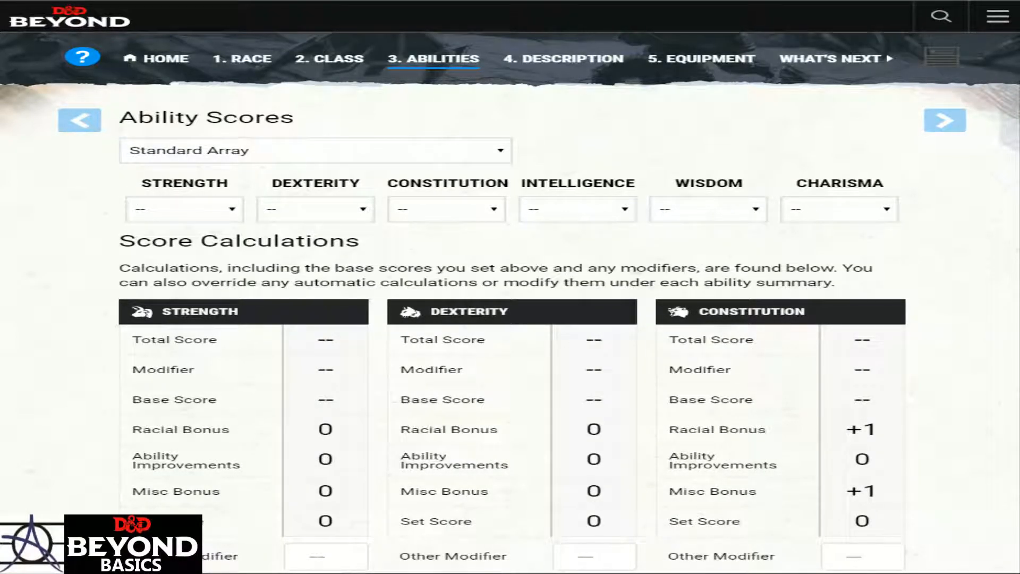
left_click(146, 243)
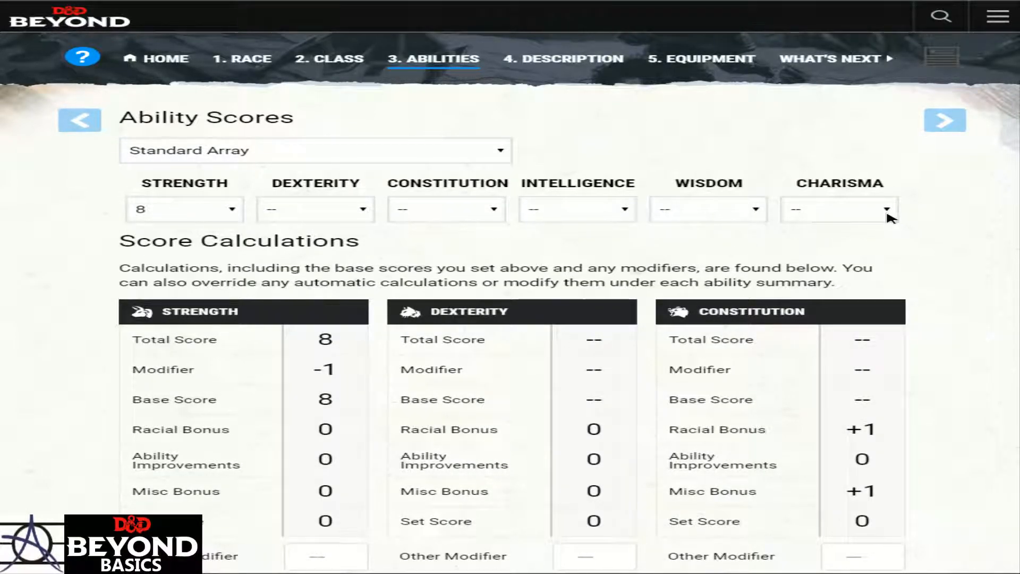
left_click(760, 241)
left_click(470, 212)
left_click(489, 289)
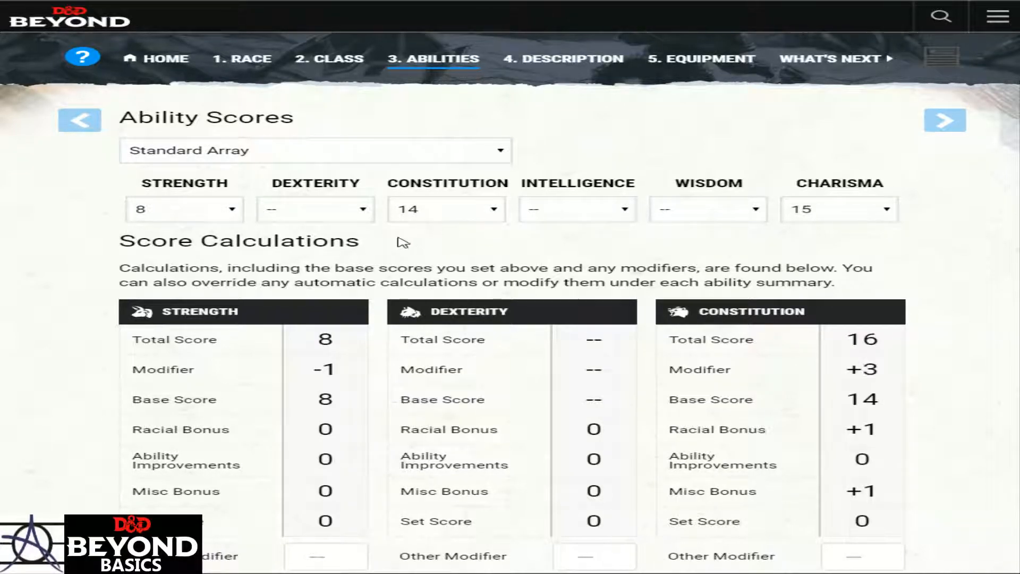
Assign the remaining standard array scores: 13 to Dexterity, 12 to Intelligence and 10 to Wisdom
left_click(313, 213)
left_click(326, 268)
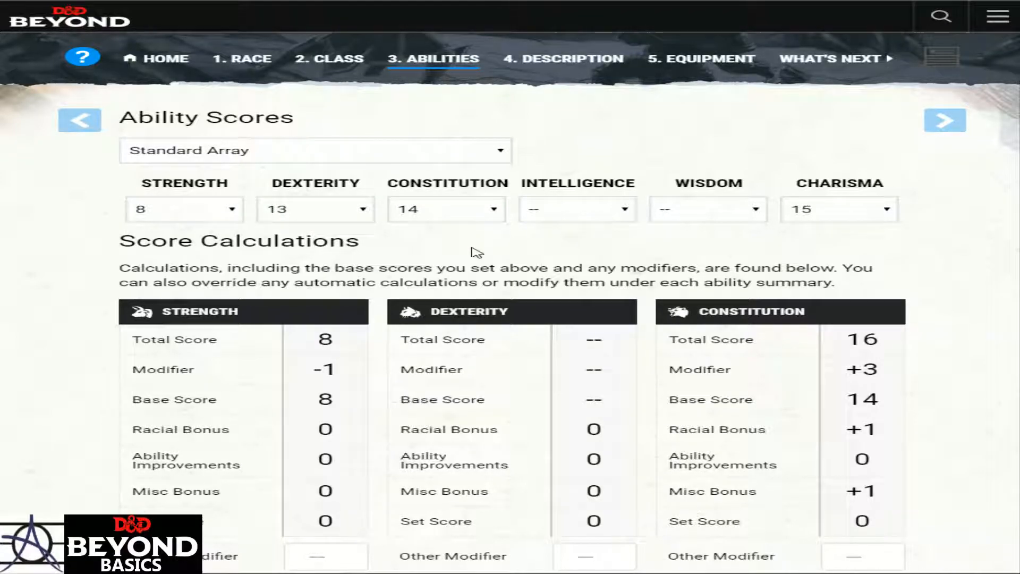
left_click(590, 253)
left_click(702, 211)
left_click(693, 244)
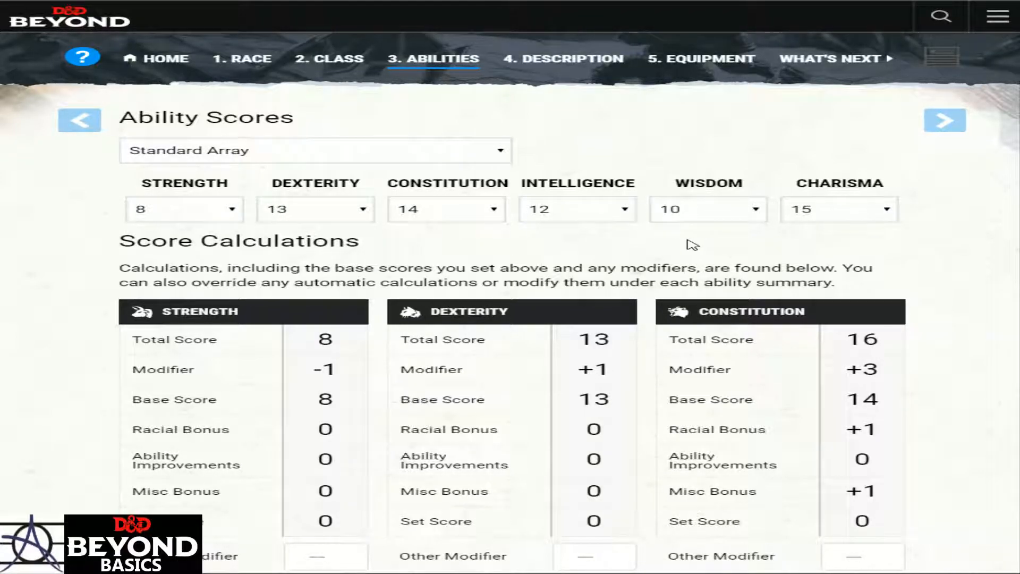
Advance past the description introduction to the character's name and background form and open the portrait choices
left_click(956, 128)
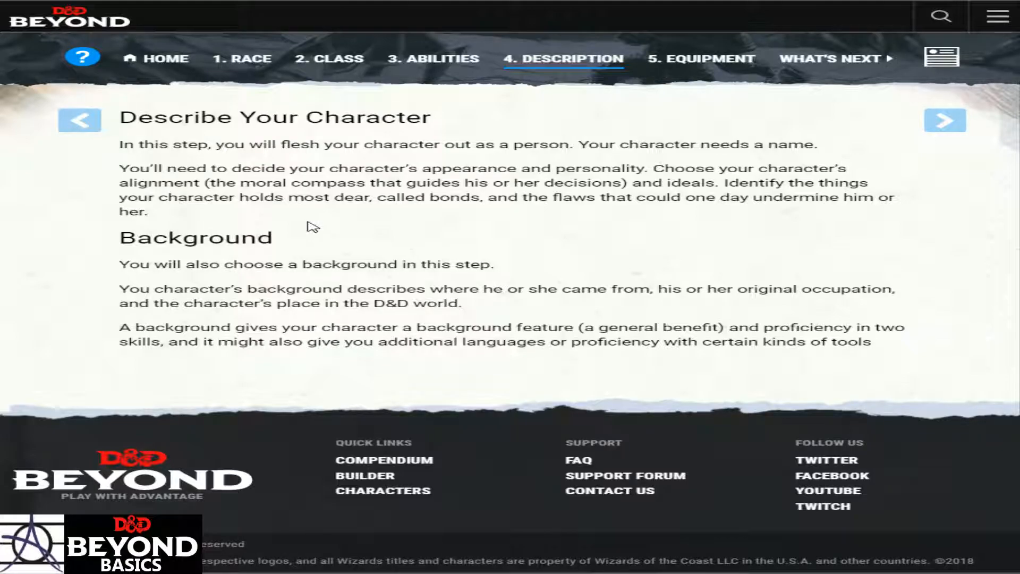
left_click(952, 120)
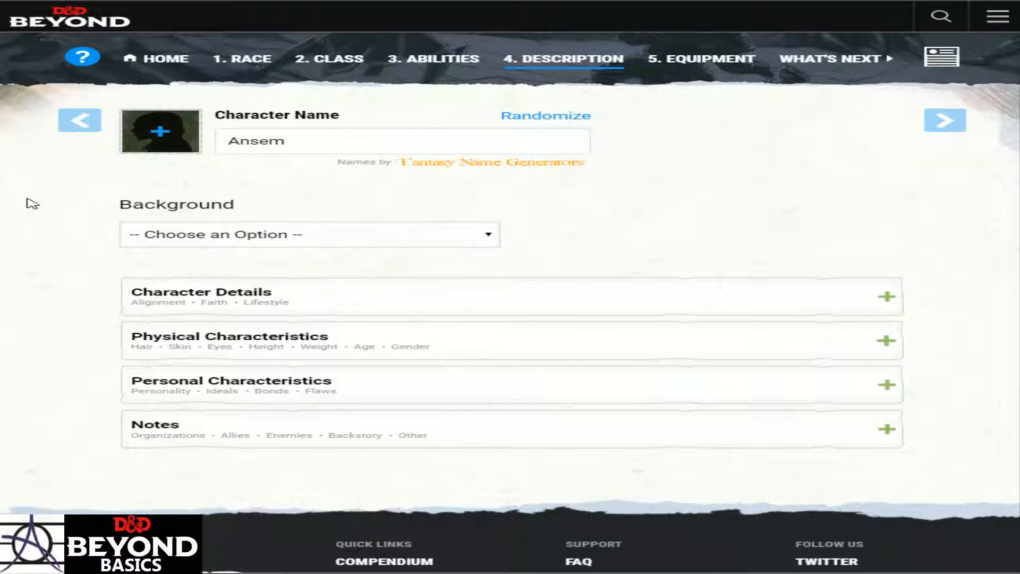
left_click(185, 151)
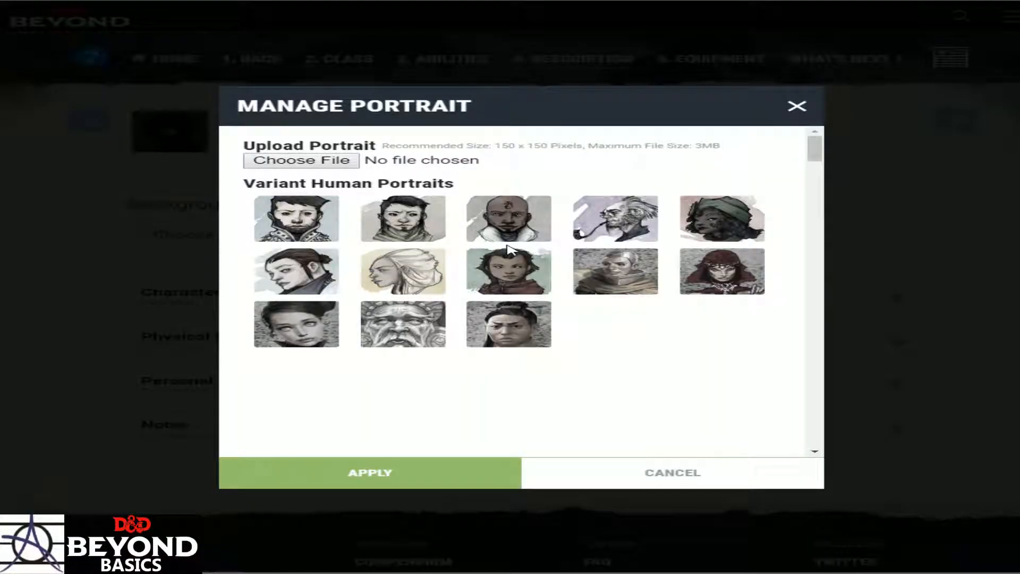
Choose the Variant Human portrait of the bearded man with dark dreadlocks and apply it to the character
scroll(590, 290, "down", 1)
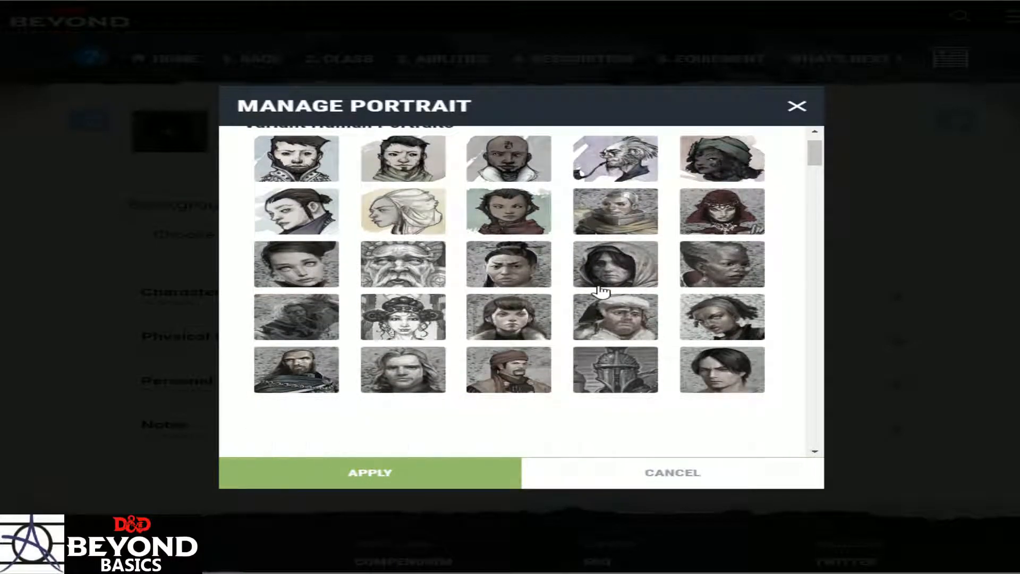
scroll(590, 289, "up", 1)
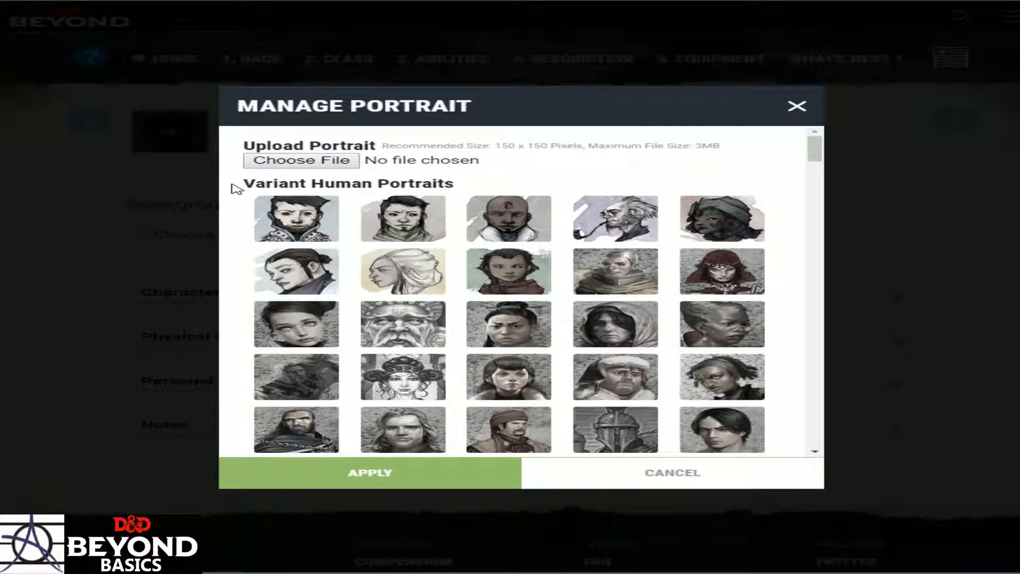
scroll(457, 258, "down", 12)
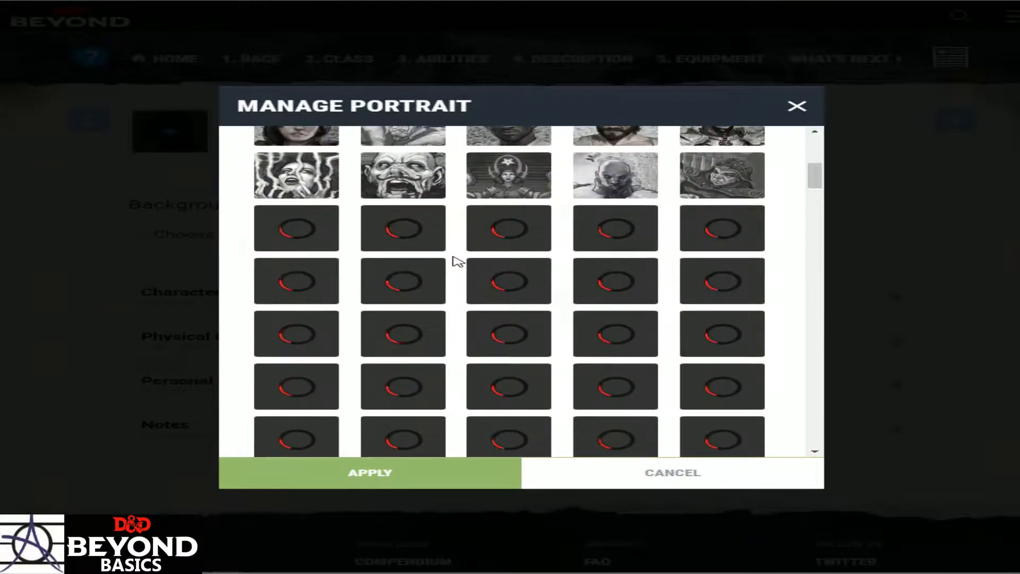
scroll(458, 258, "down", 8)
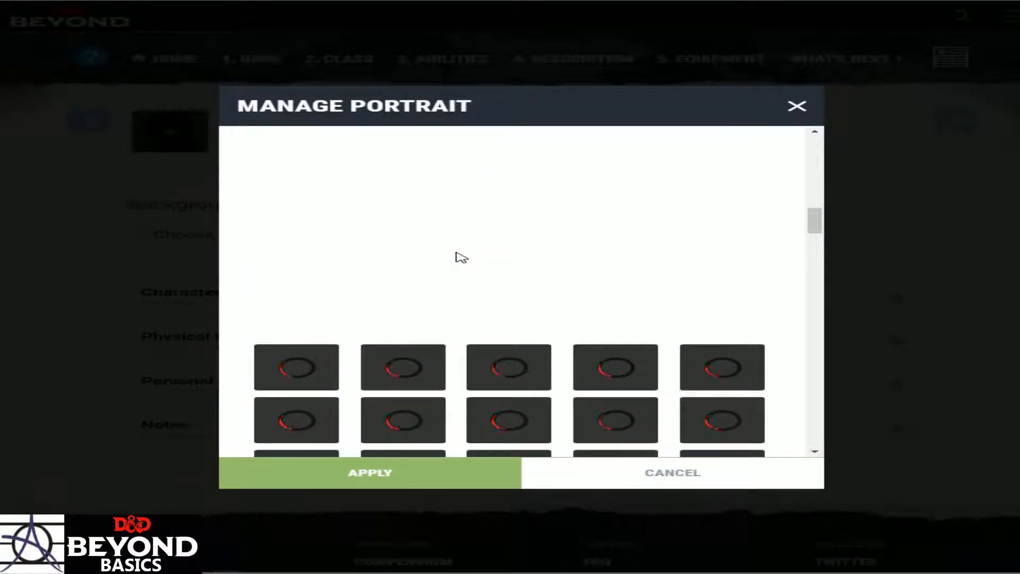
scroll(452, 252, "down", 4)
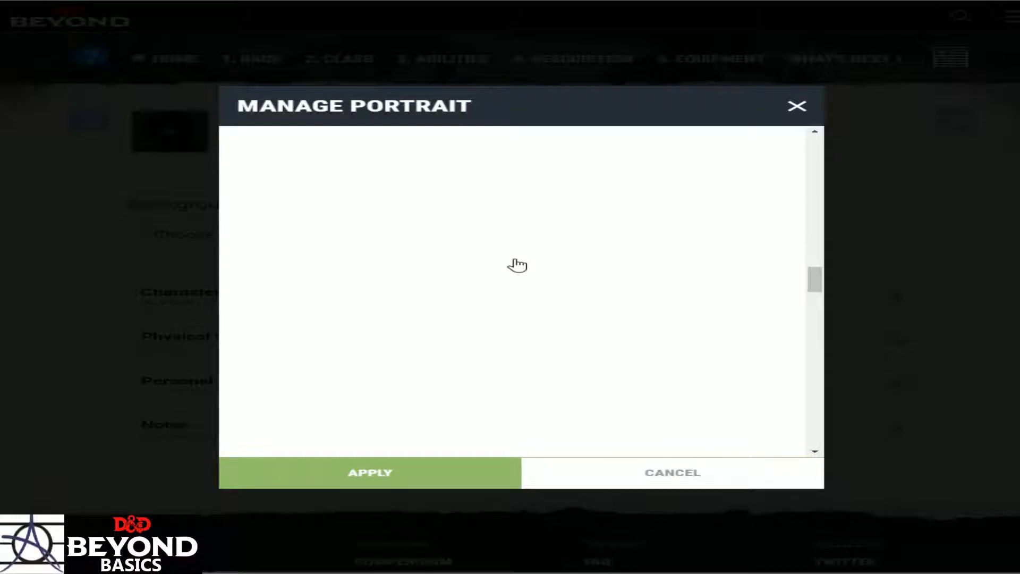
scroll(542, 270, "up", 5)
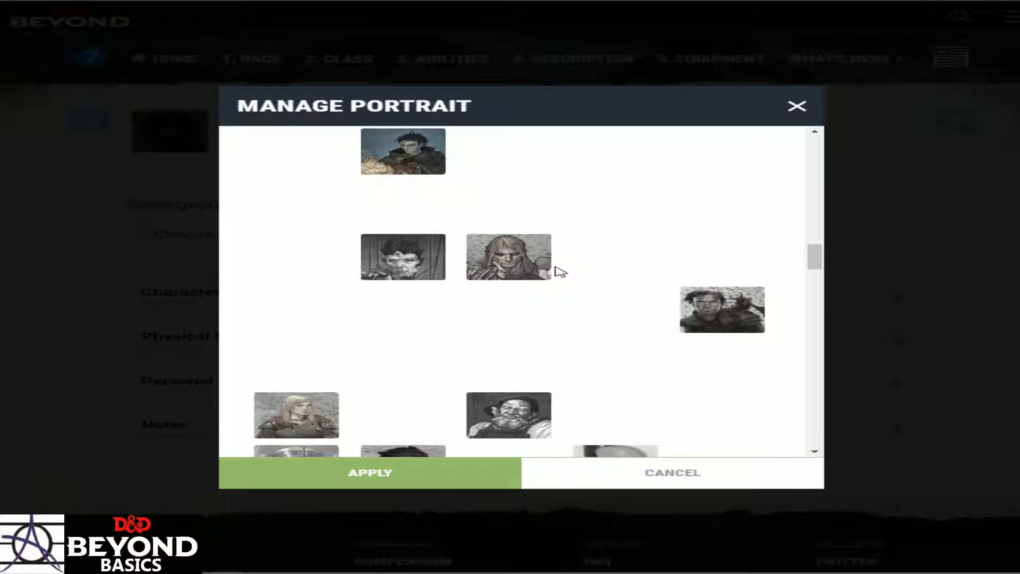
scroll(567, 239, "down", 3)
scroll(557, 235, "down", 5)
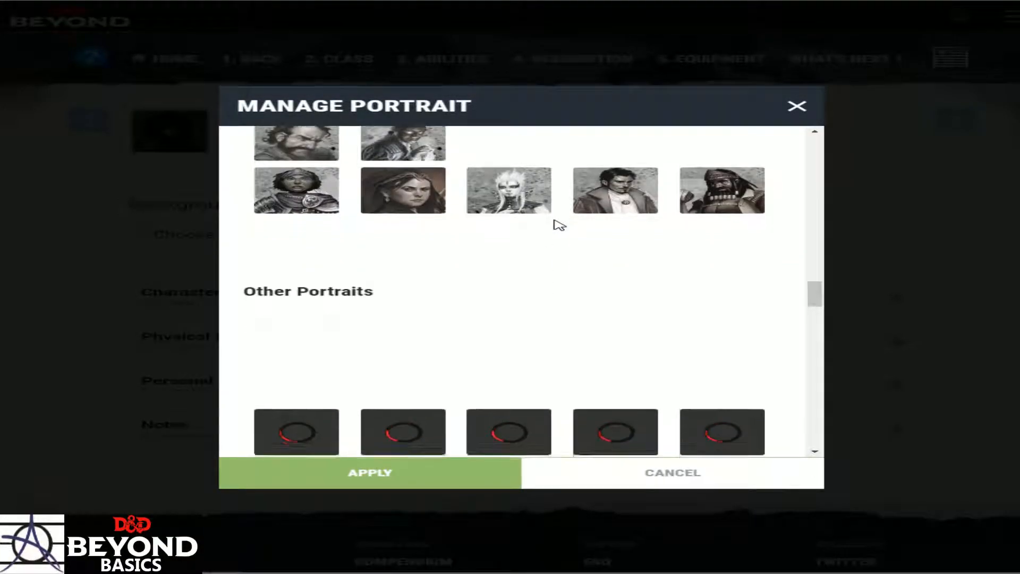
scroll(552, 232, "down", 1)
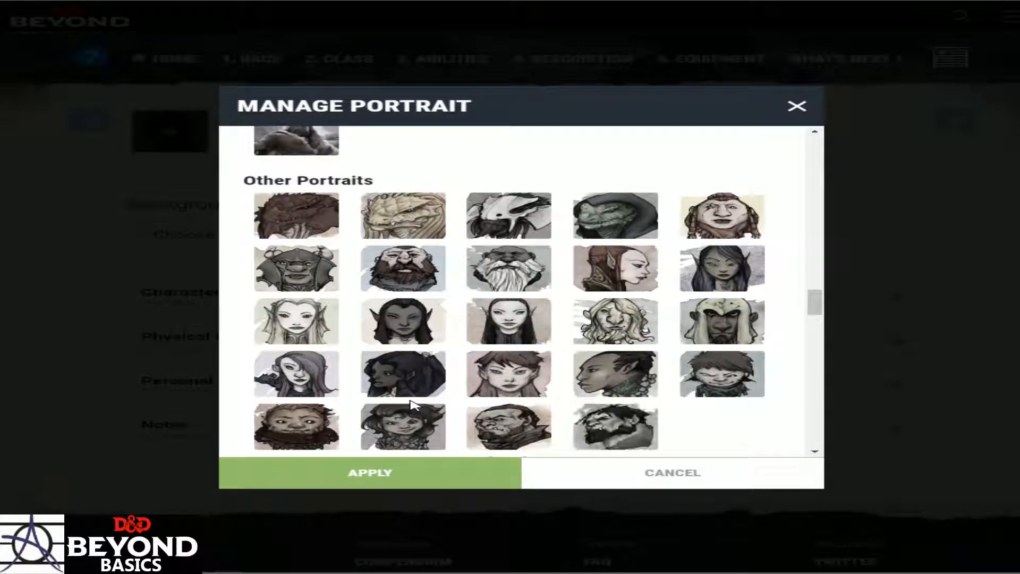
scroll(602, 430, "up", 4)
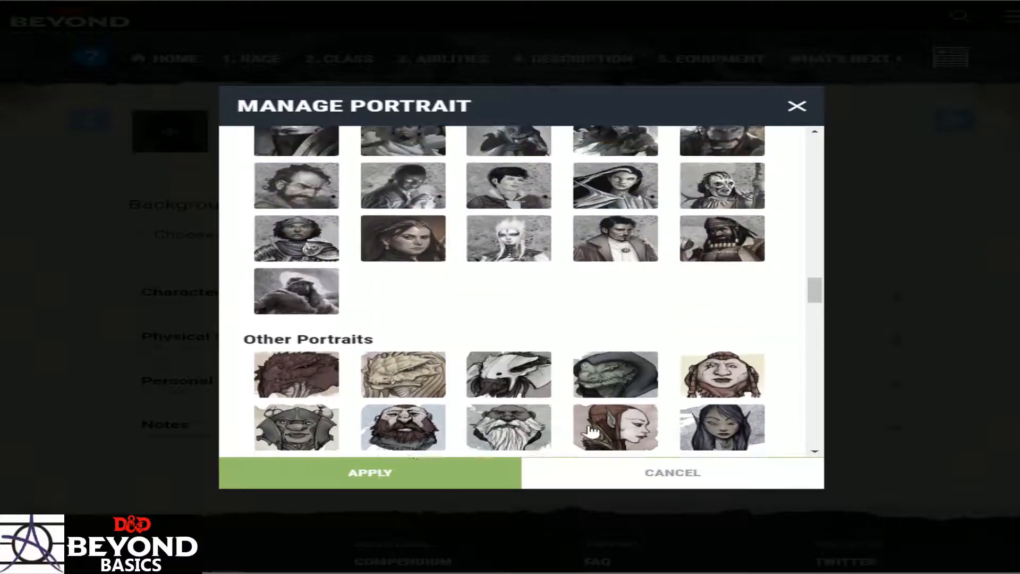
scroll(386, 273, "up", 4)
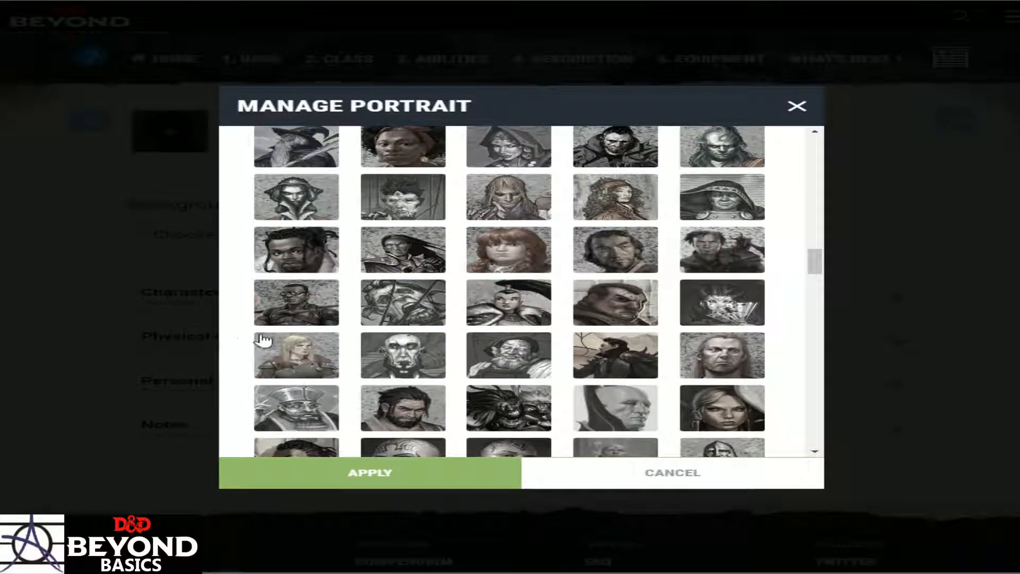
scroll(266, 350, "up", 2)
left_click(281, 379)
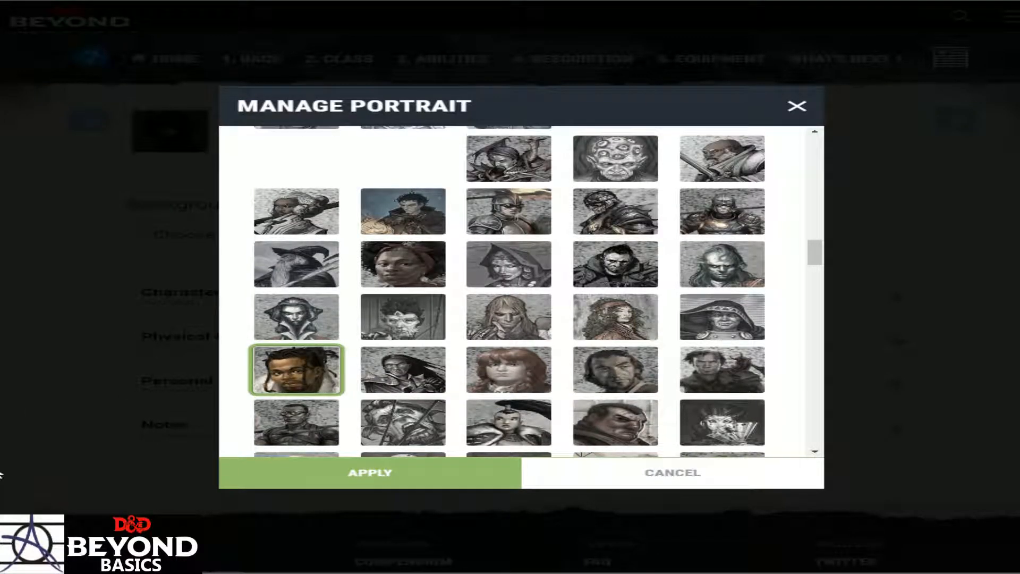
left_click(360, 480)
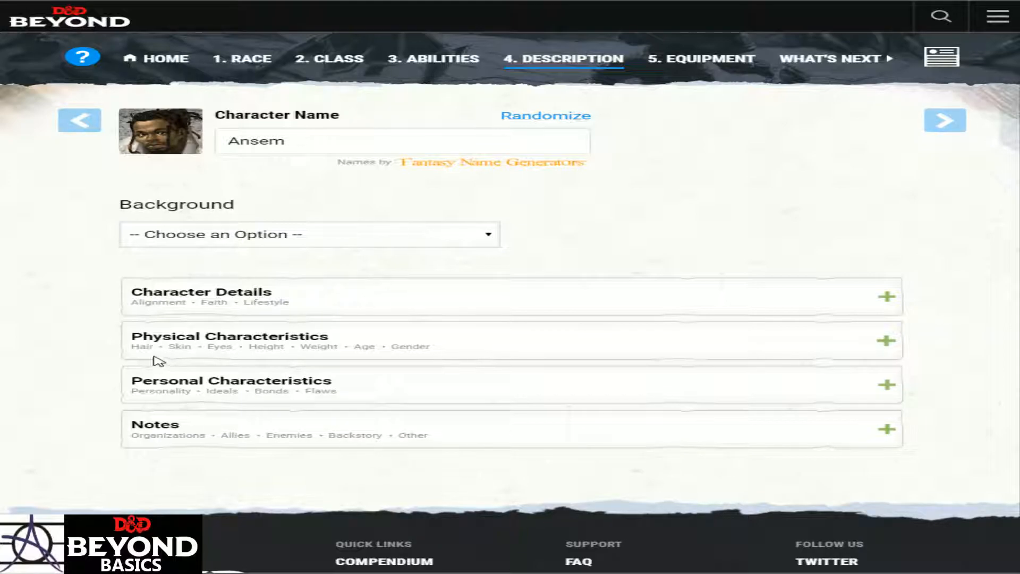
Set the background to Outlander, with Bagpipes as the tool proficiency and Sylvan as the language
left_click(228, 397)
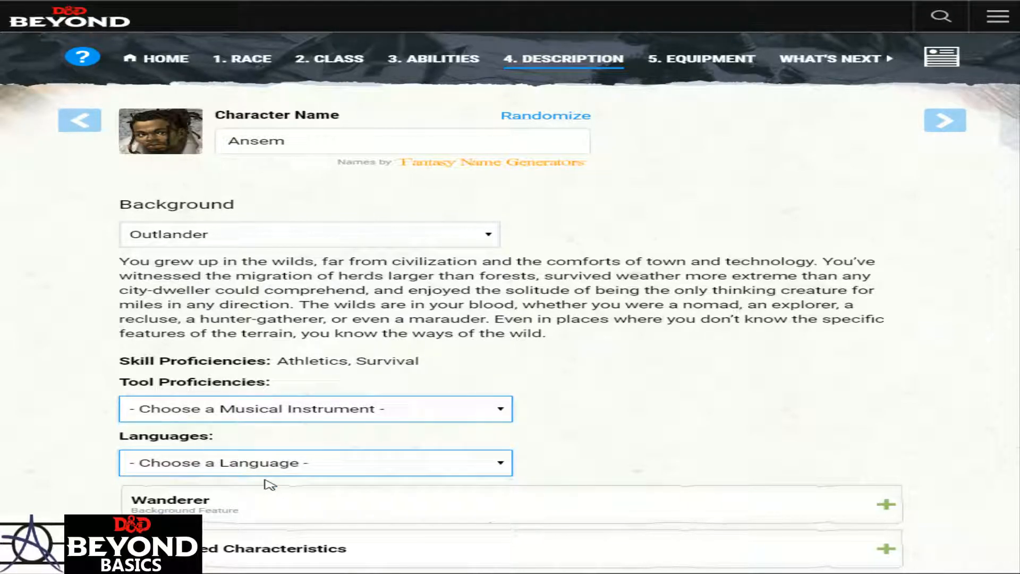
key("Down")
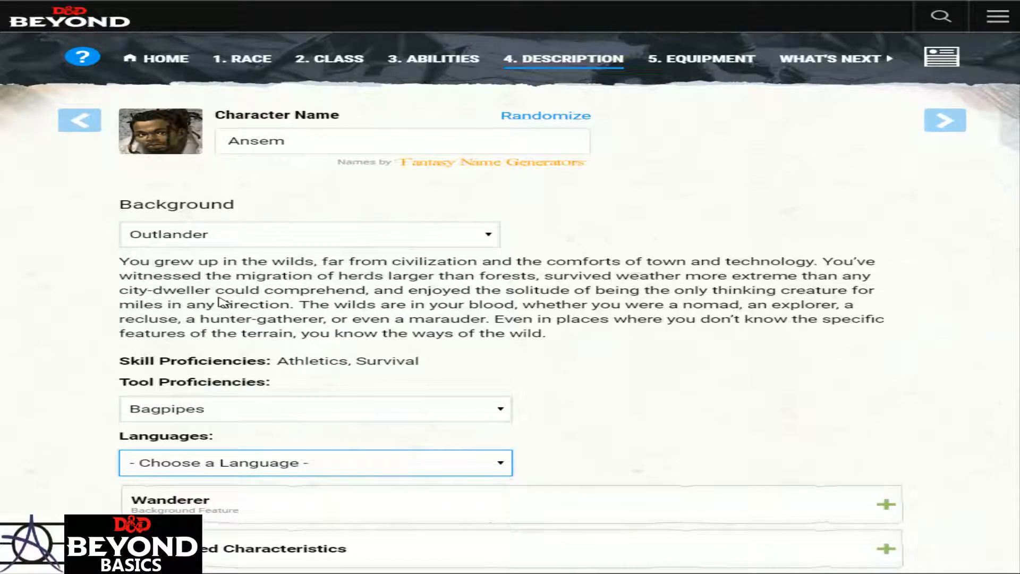
left_click(165, 429)
Expand the Wanderer background feature to read its description
scroll(123, 372, "down", 1)
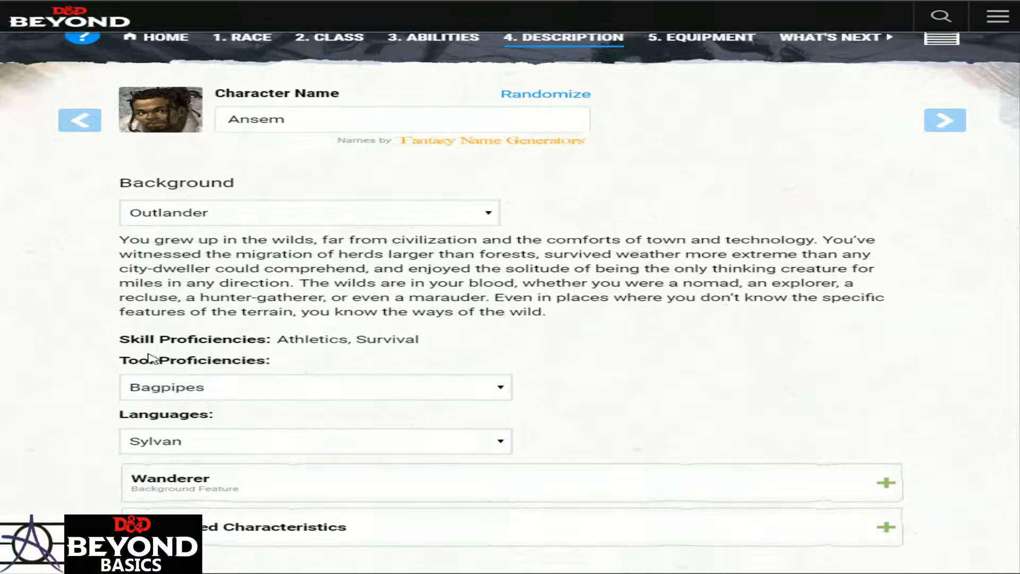
scroll(173, 391, "down", 1)
left_click(171, 390)
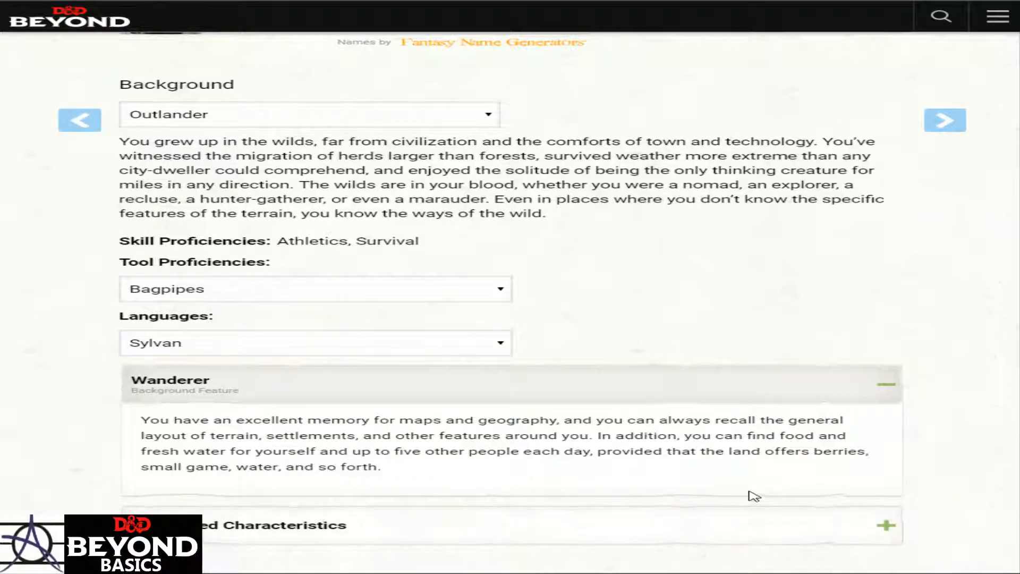
Add a random personality trait, ideal, bond and flaw from the Outlander background's suggested characteristics
scroll(591, 480, "down", 2)
left_click(592, 412)
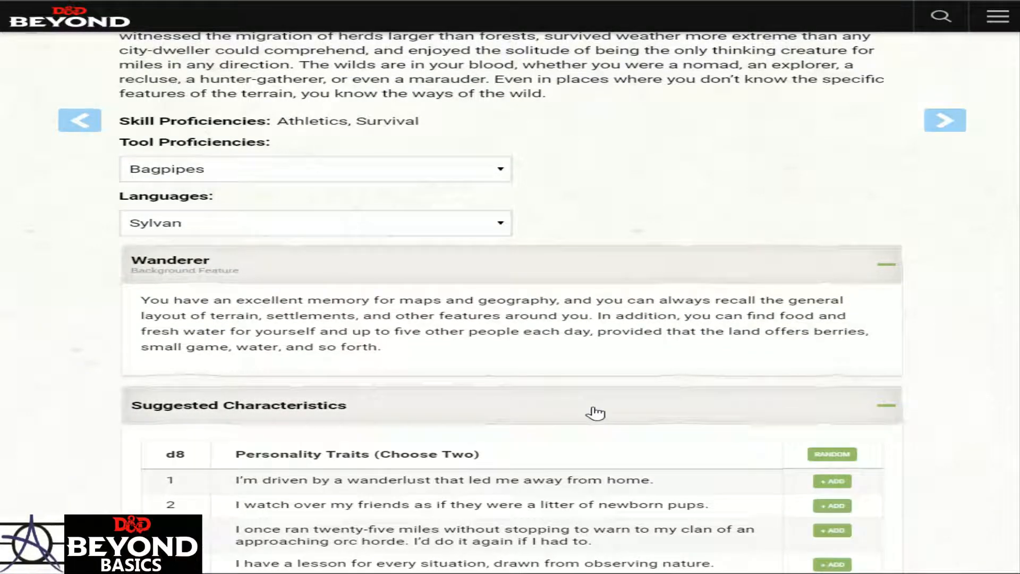
scroll(595, 412, "down", 1)
scroll(595, 413, "down", 3)
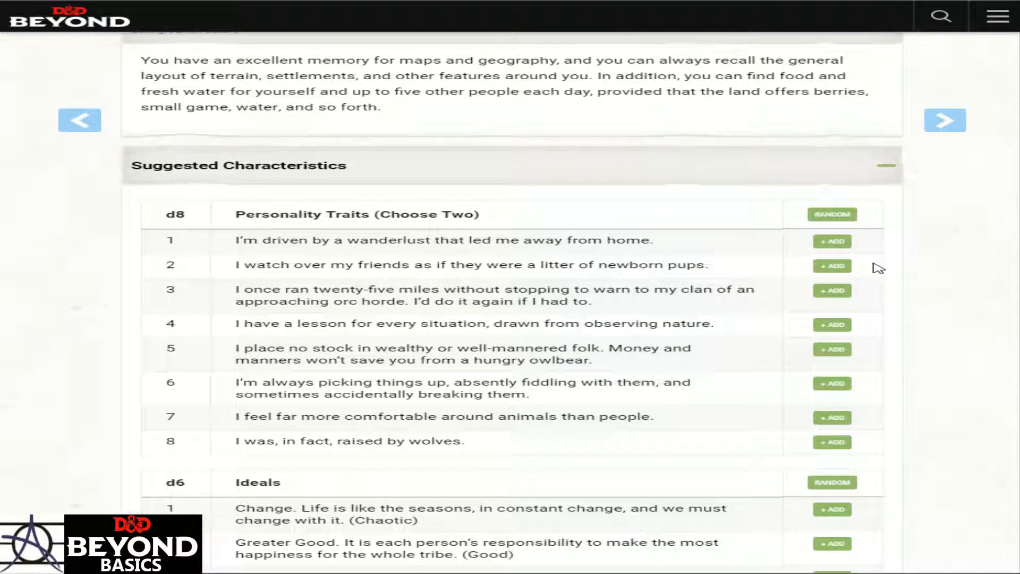
left_click(833, 215)
scroll(702, 229, "down", 3)
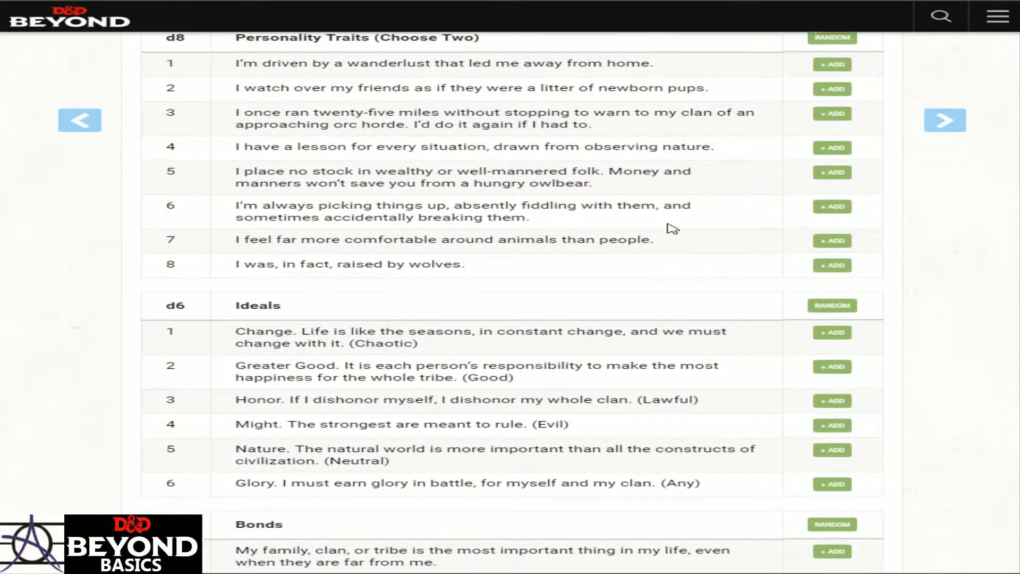
scroll(673, 228, "down", 2)
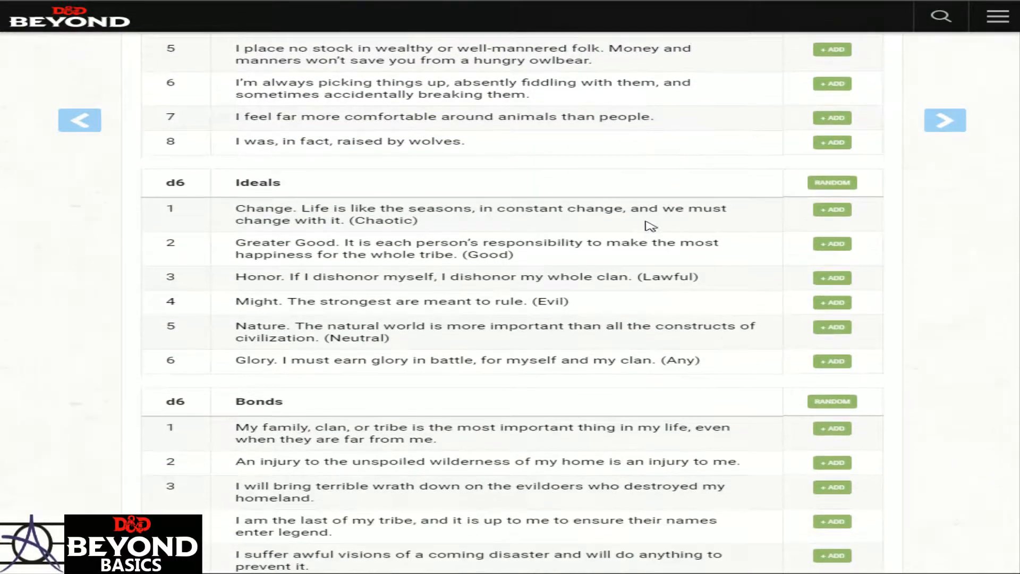
left_click(824, 183)
left_click(827, 403)
scroll(823, 410, "down", 5)
left_click(832, 391)
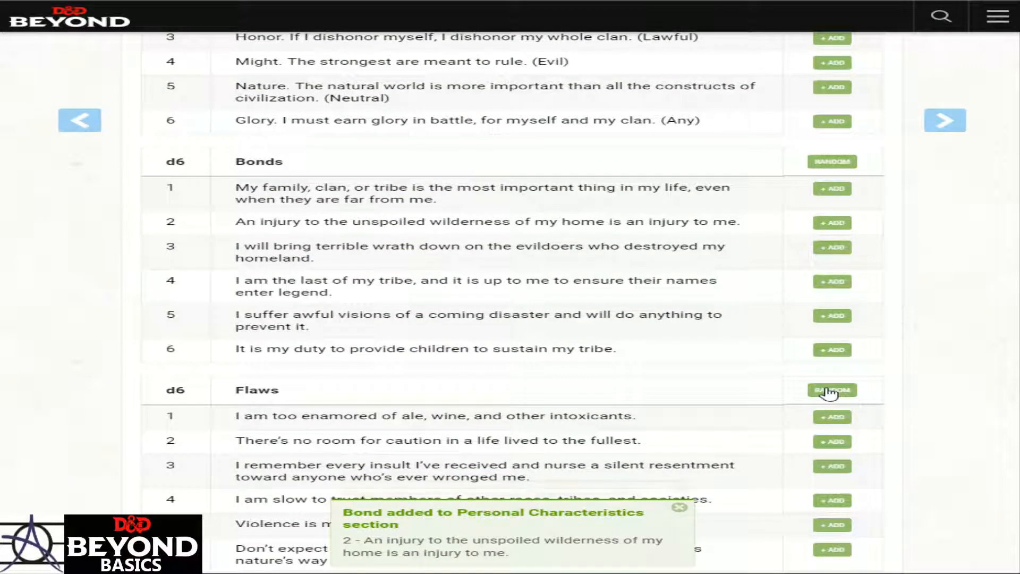
Expand the Character Details section and set the alignment to Chaotic Good
scroll(745, 371, "down", 6)
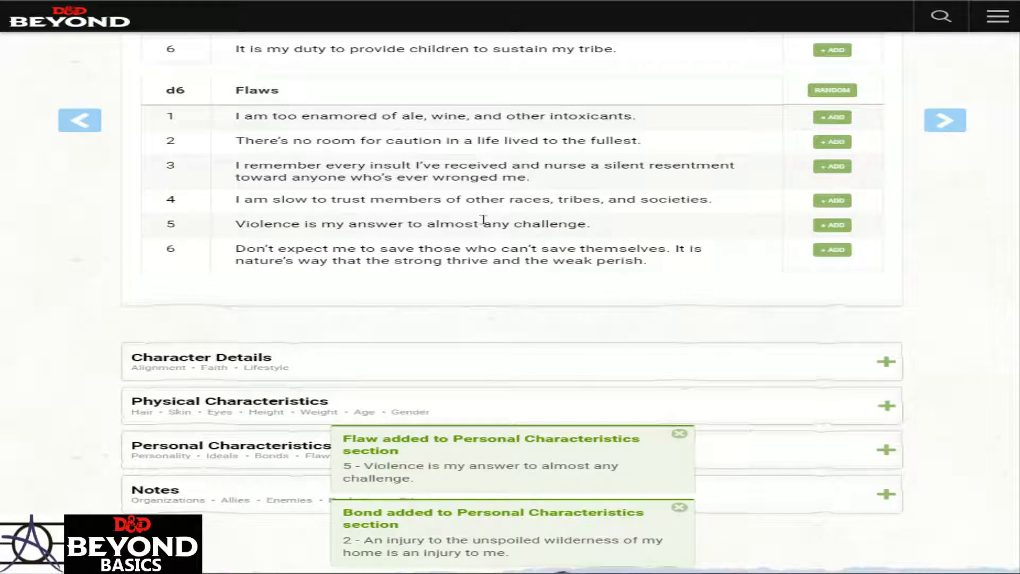
left_click(323, 368)
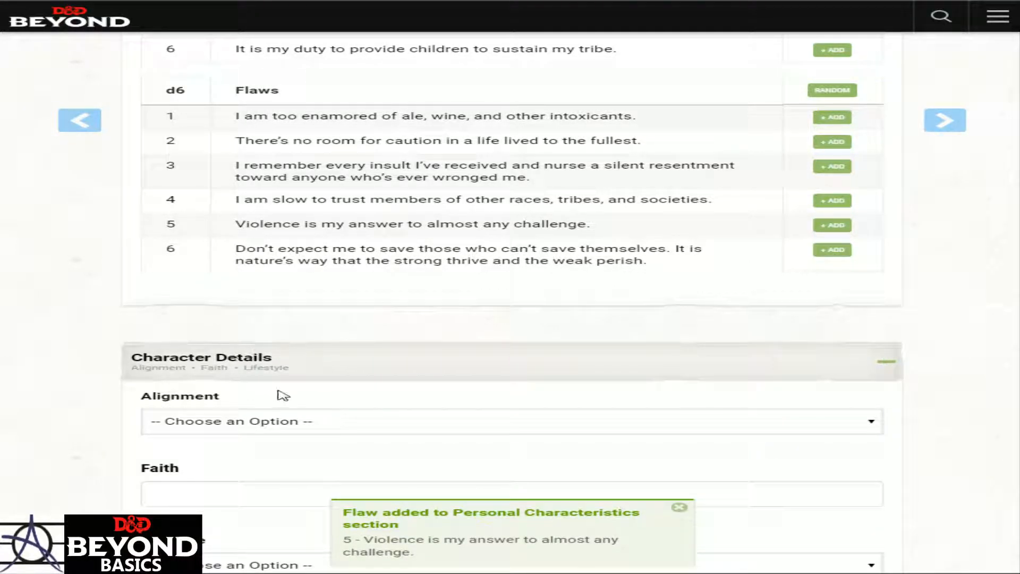
scroll(319, 345, "down", 5)
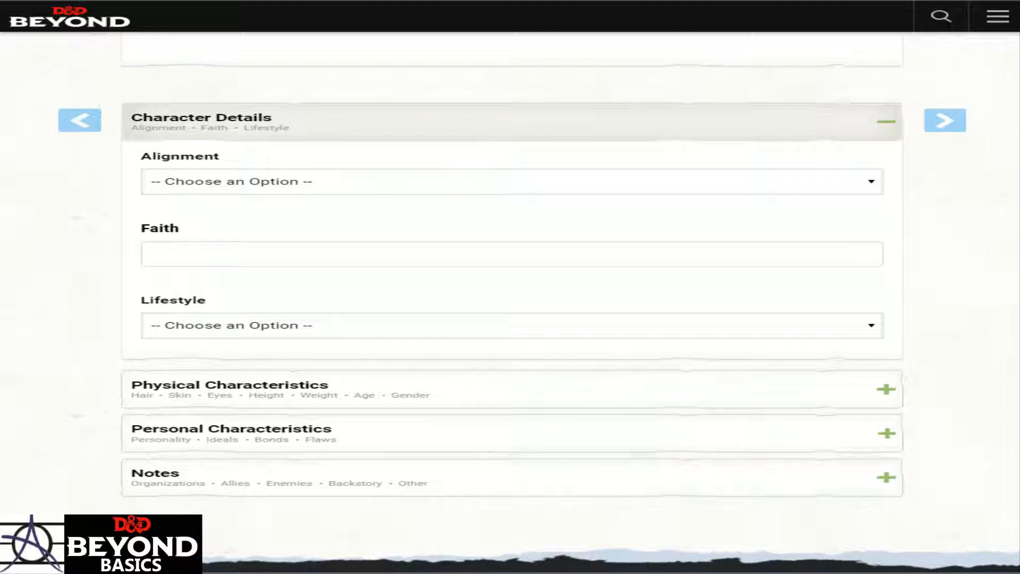
left_click(255, 239)
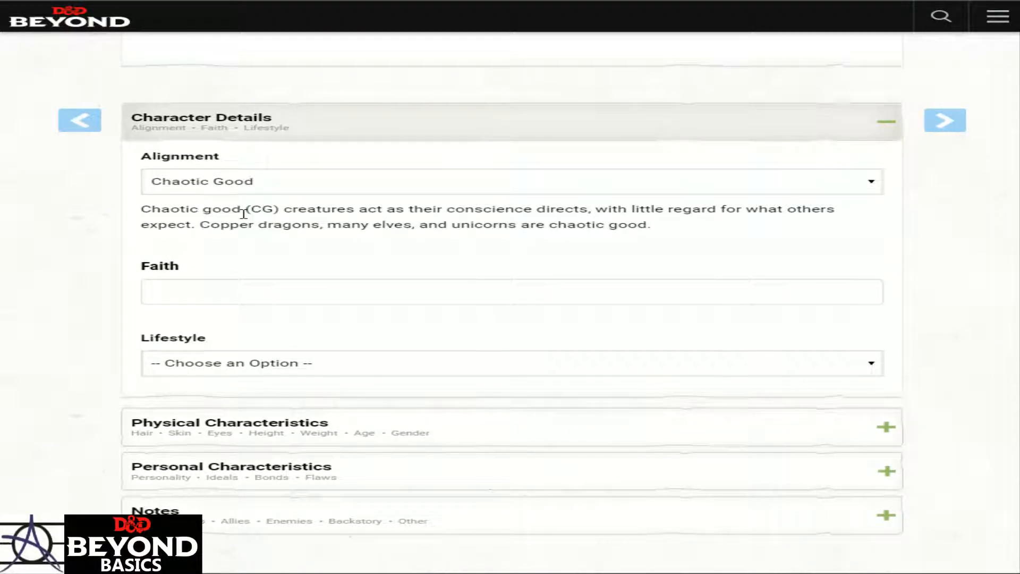
Enter the faith as "Power isn't provided by the Gods, those that that use that power use a crutch."
left_click(277, 287)
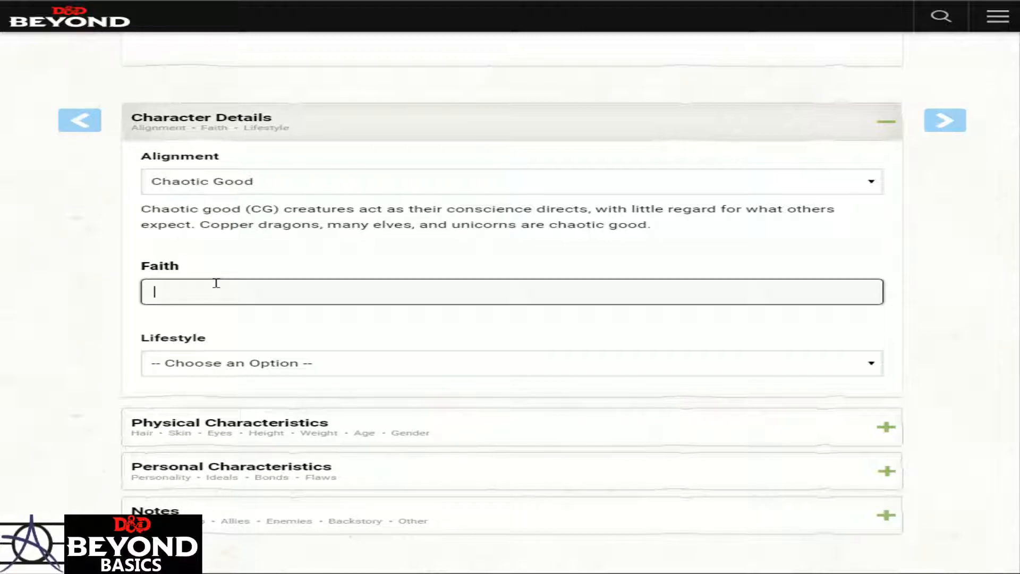
type("Power is n't provided b")
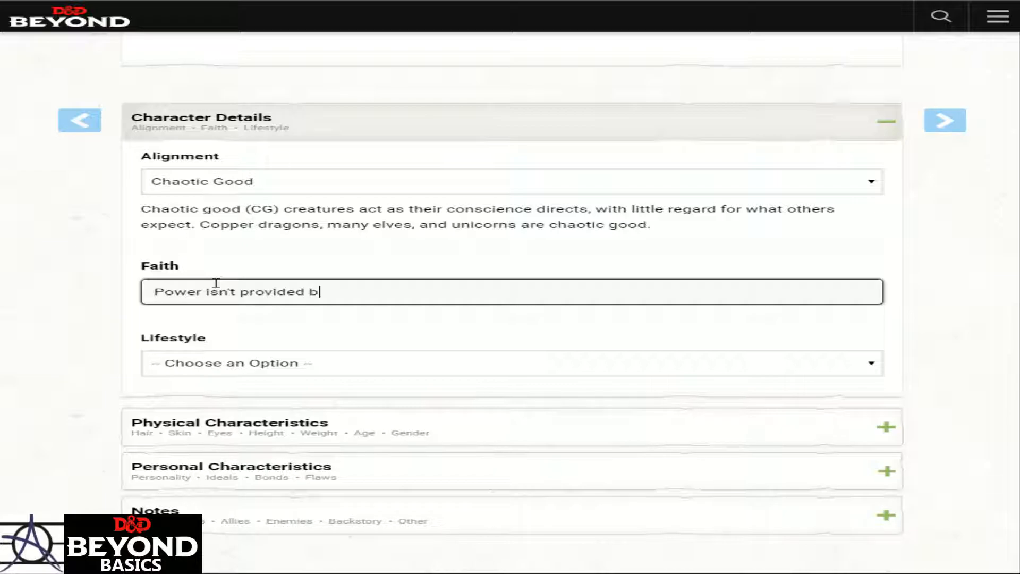
type("y the Gods, those that that")
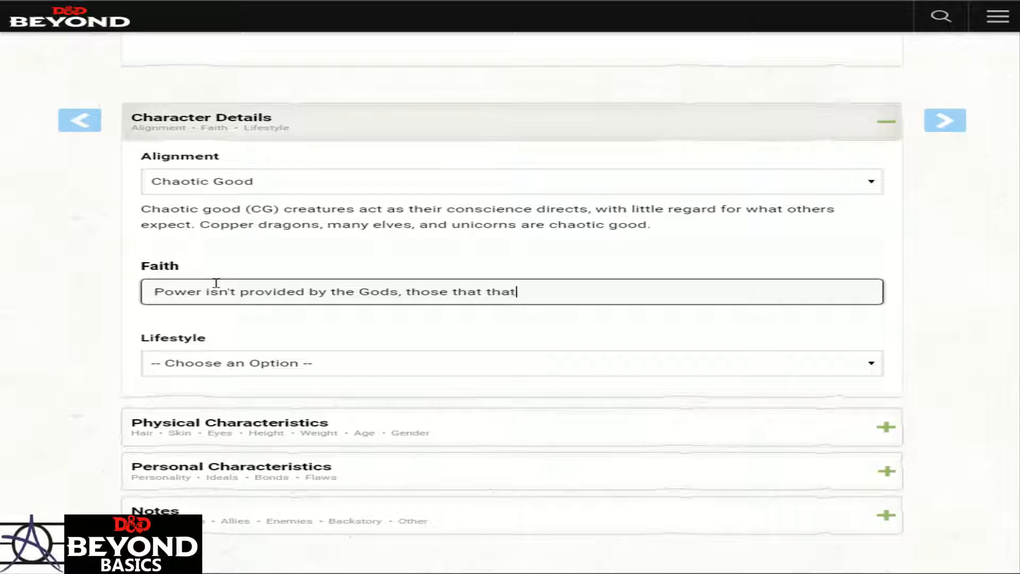
type(" use that power use a crutch.")
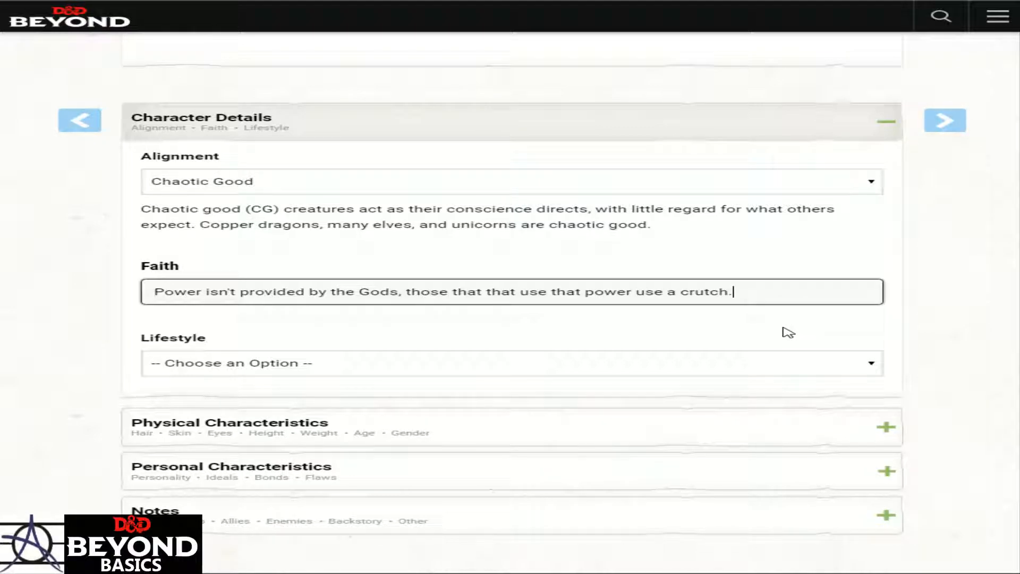
left_click(751, 330)
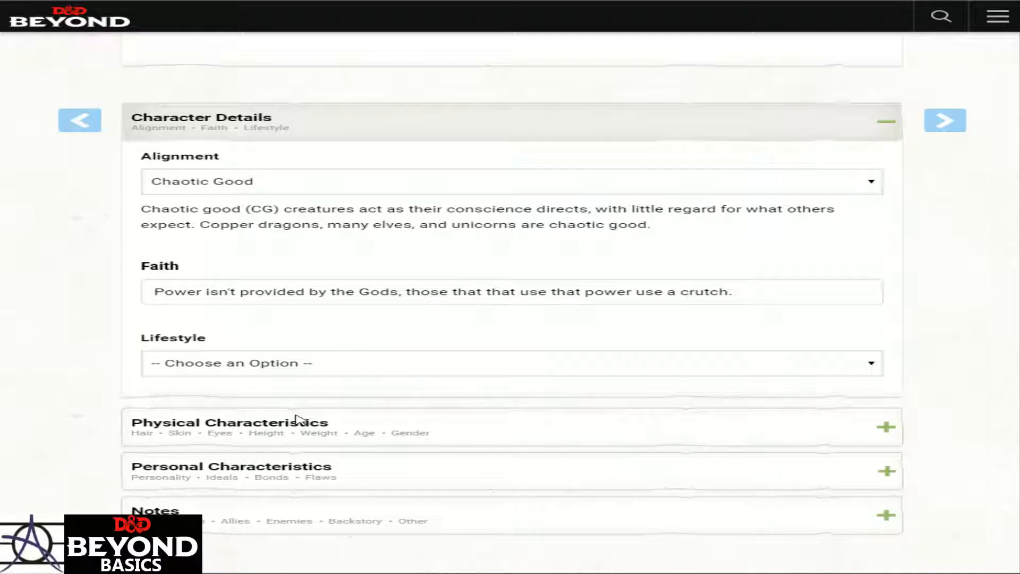
Set the lifestyle to Modest (1GP) and show its full description
left_click(398, 427)
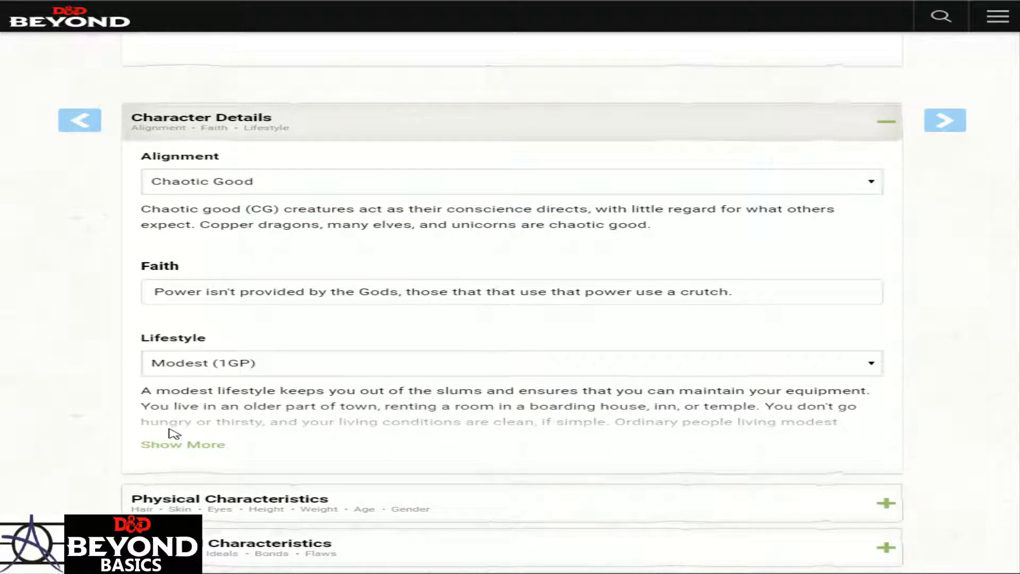
left_click(166, 445)
scroll(217, 439, "down", 3)
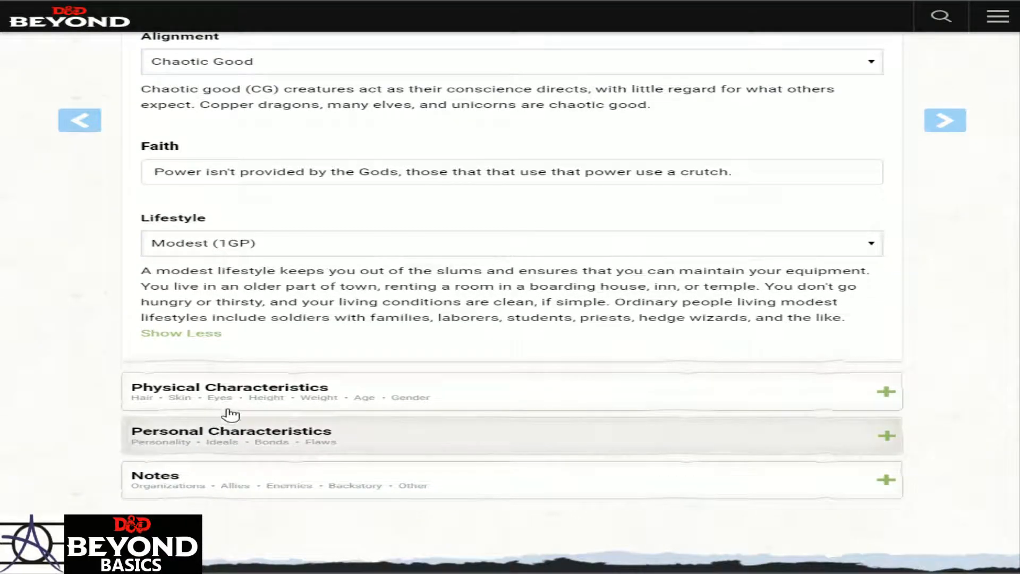
Expand Physical Characteristics and set the hair to Brown, the skin to Dark Olive and the eyes to Blue
left_click(260, 409)
scroll(292, 420, "down", 7)
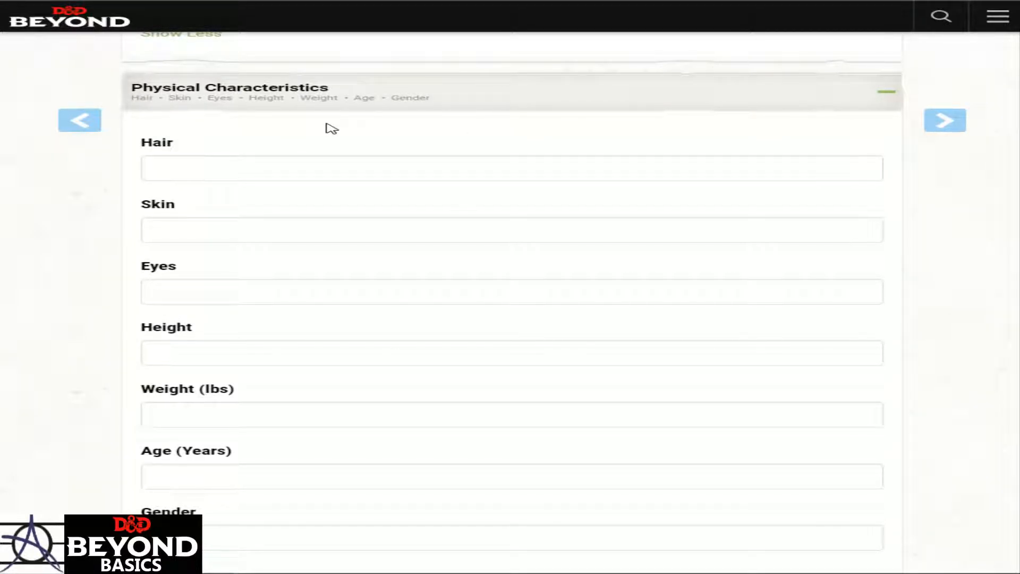
scroll(429, 173, "down", 5)
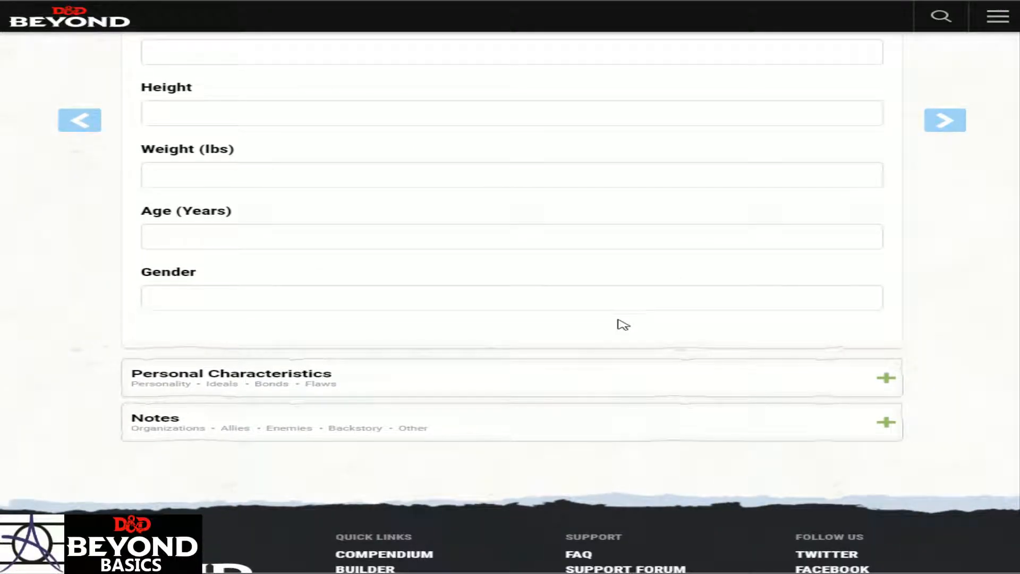
scroll(266, 282, "up", 5)
left_click(272, 158)
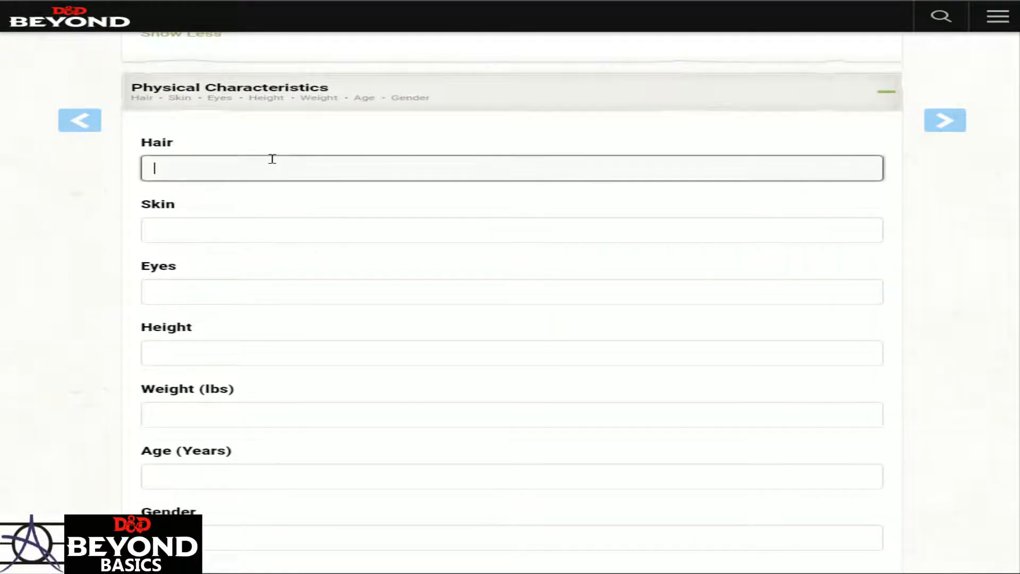
type("Brown")
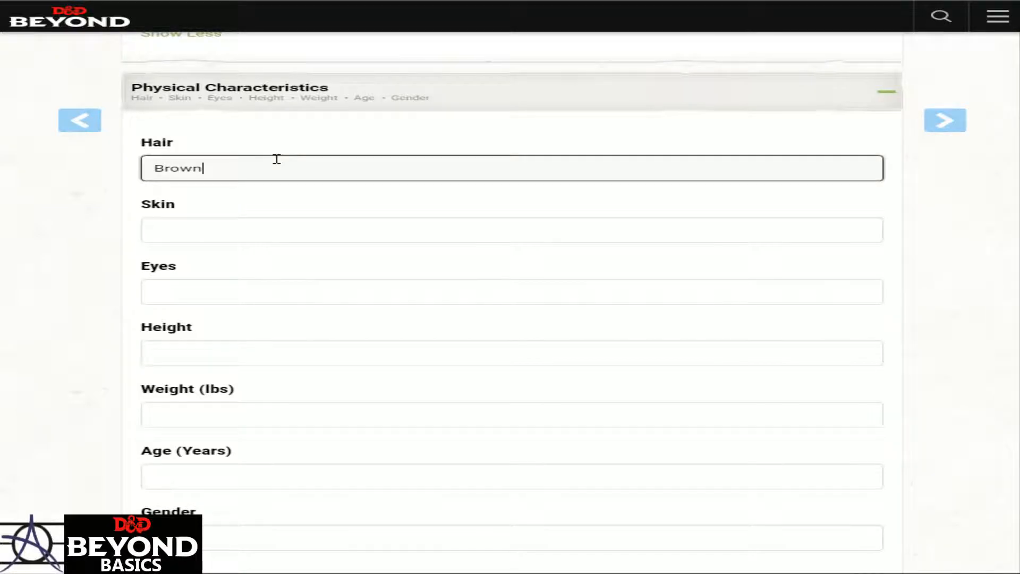
key("Tab")
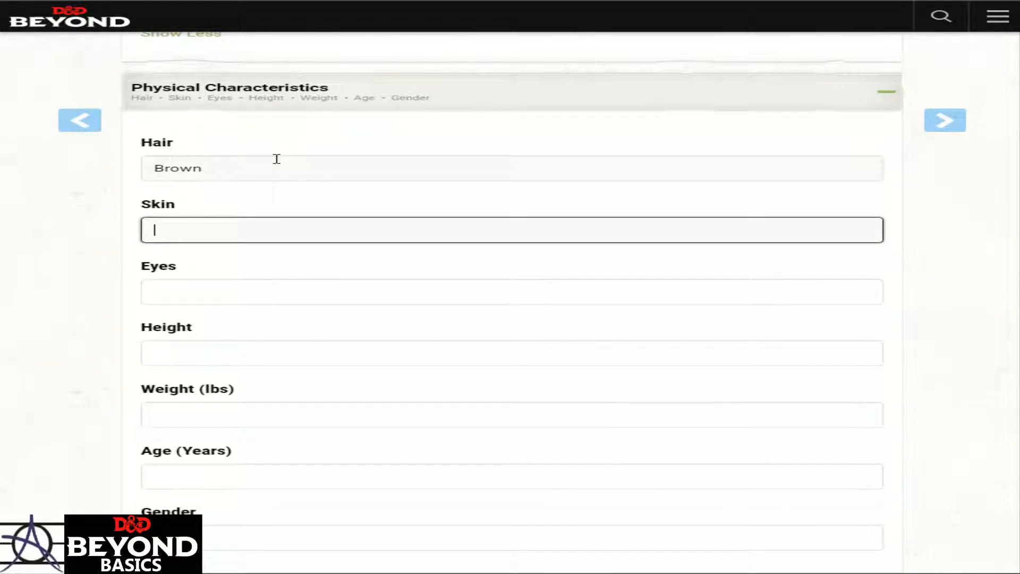
type("Dark Olive")
key("Tab")
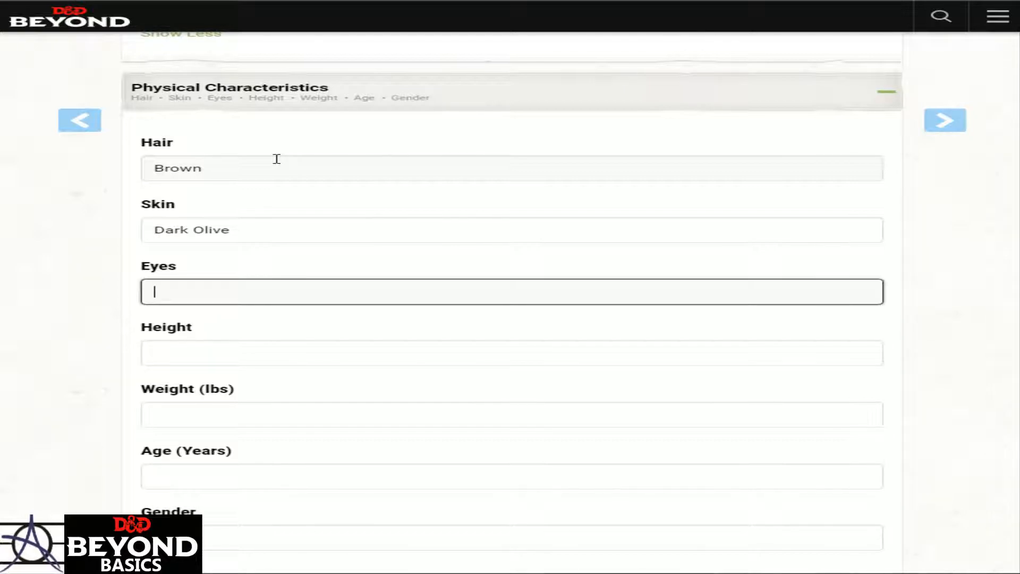
type("Blue")
key("Tab")
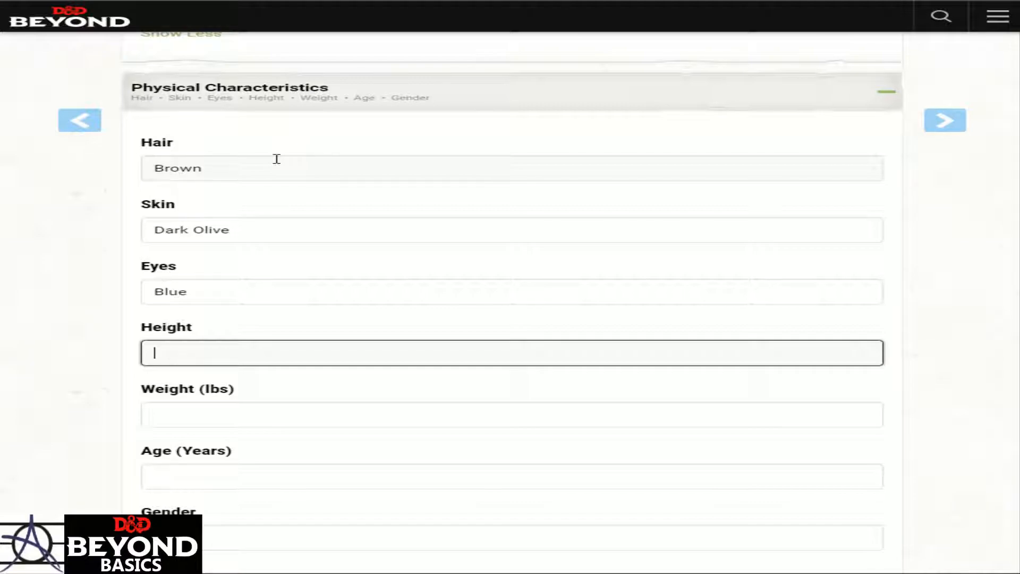
Set the character's height to 5'5, weight to 170 lbs, age to 25 years and gender to Male
type("5'5")
key("Tab")
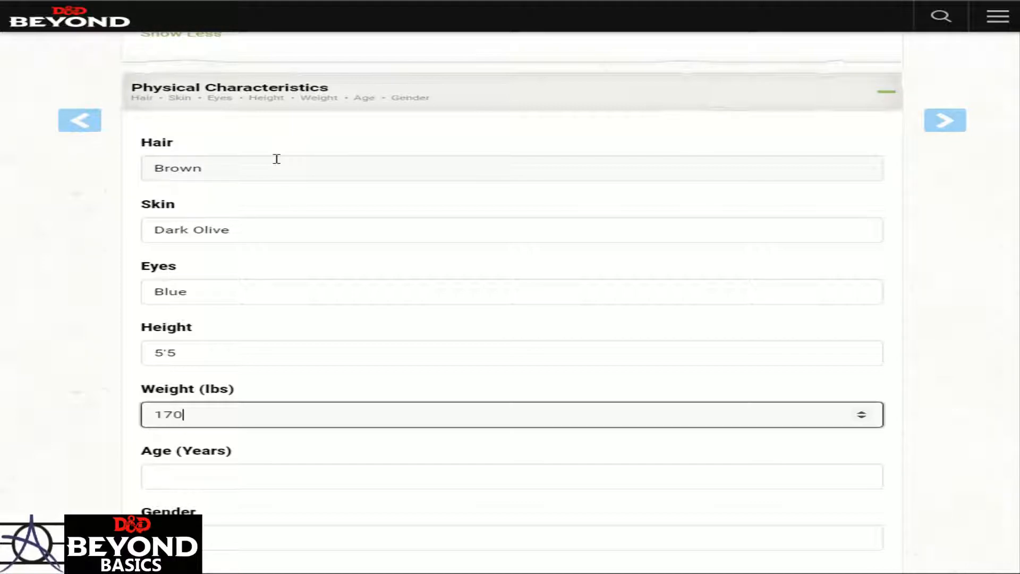
key("Tab")
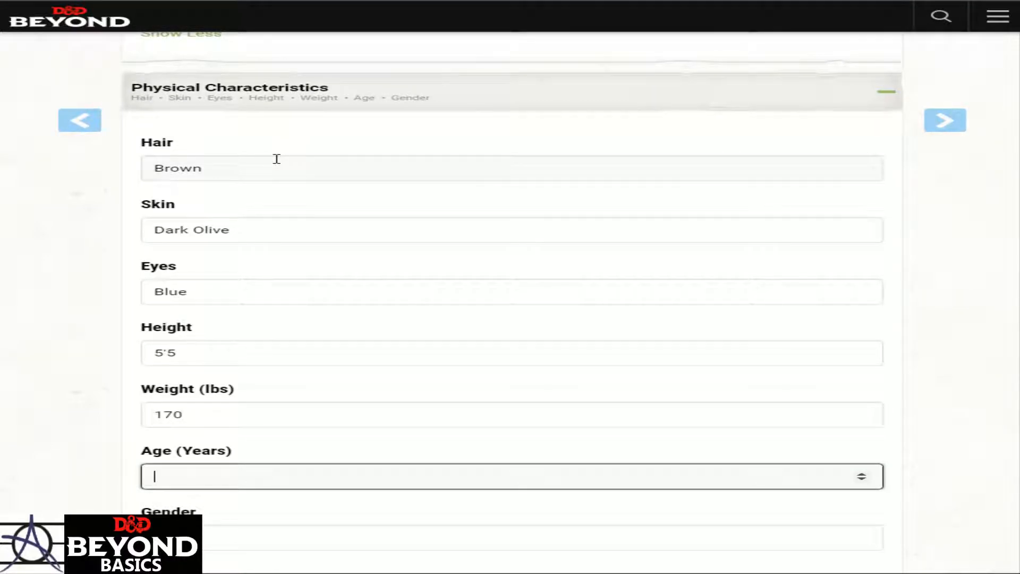
type("25")
key("Tab")
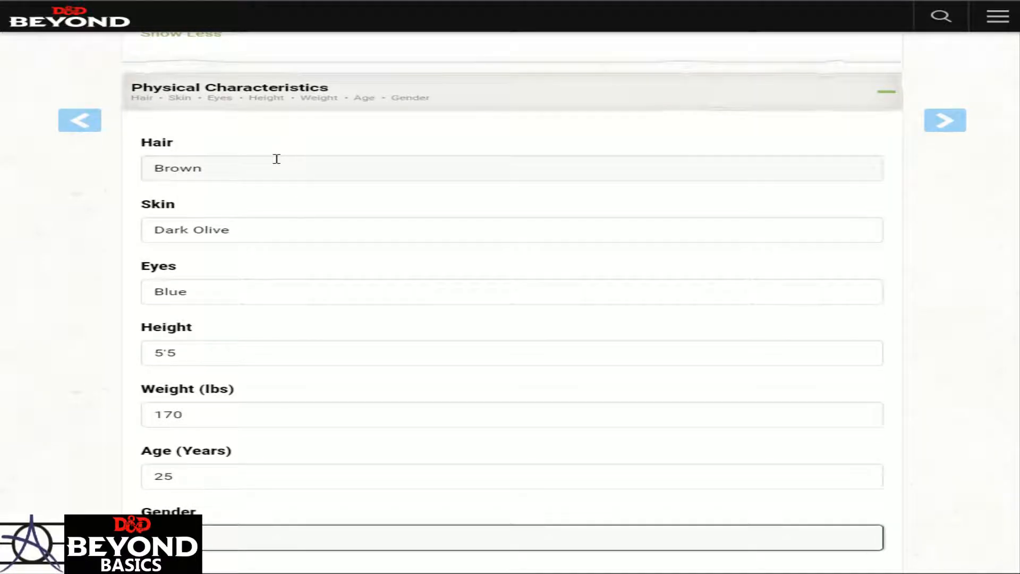
type("Male")
Under Personal Characteristics, append a new line to the personality traits: "No faith in the Gods, I make my own way."
scroll(277, 158, "down", 7)
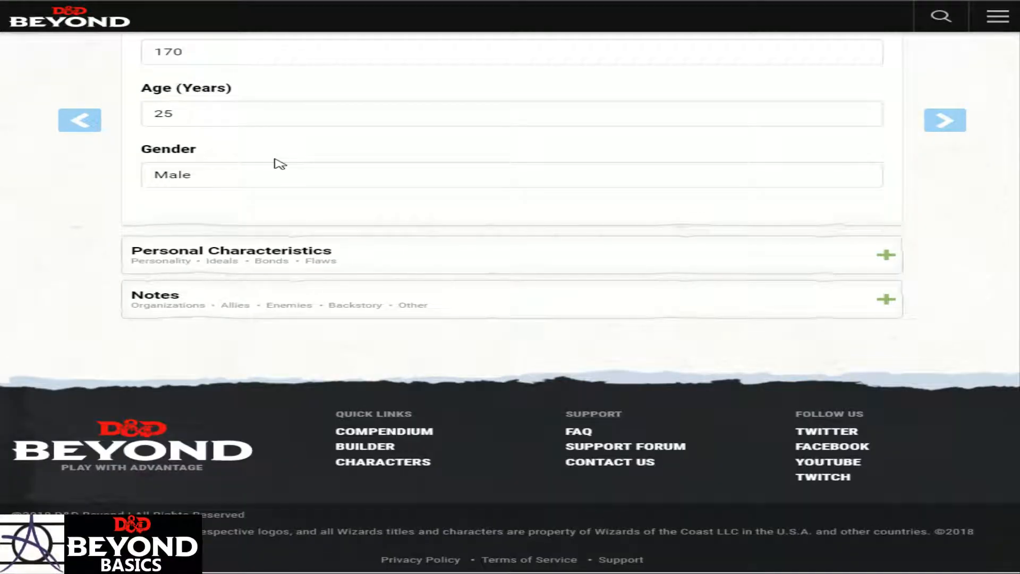
left_click(382, 238)
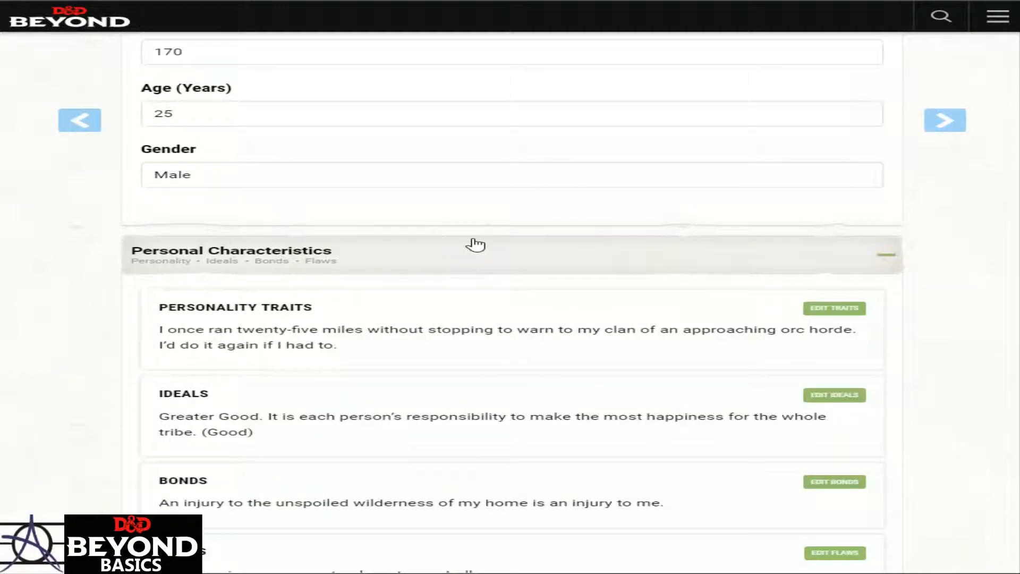
scroll(334, 295, "down", 1)
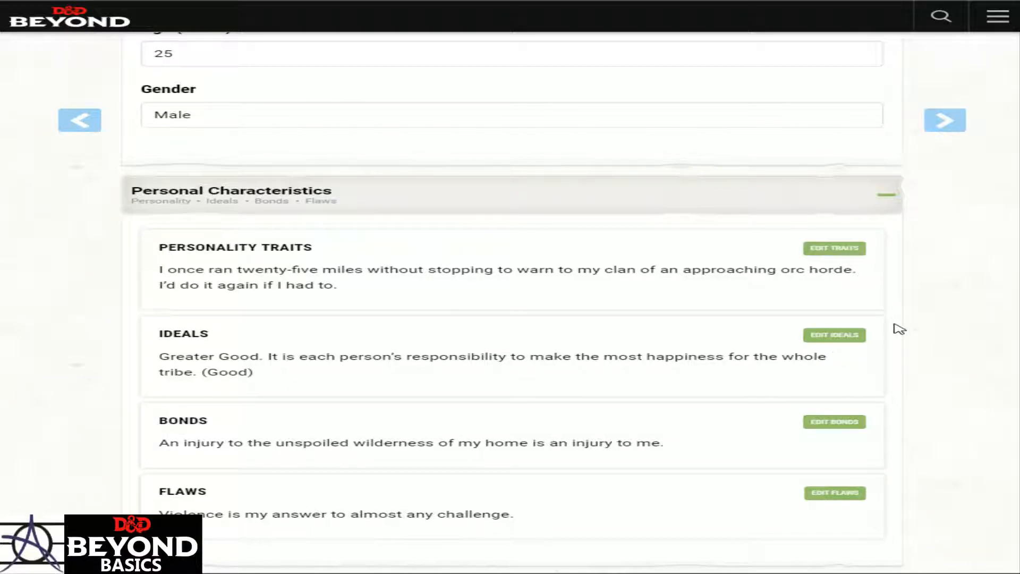
left_click(832, 249)
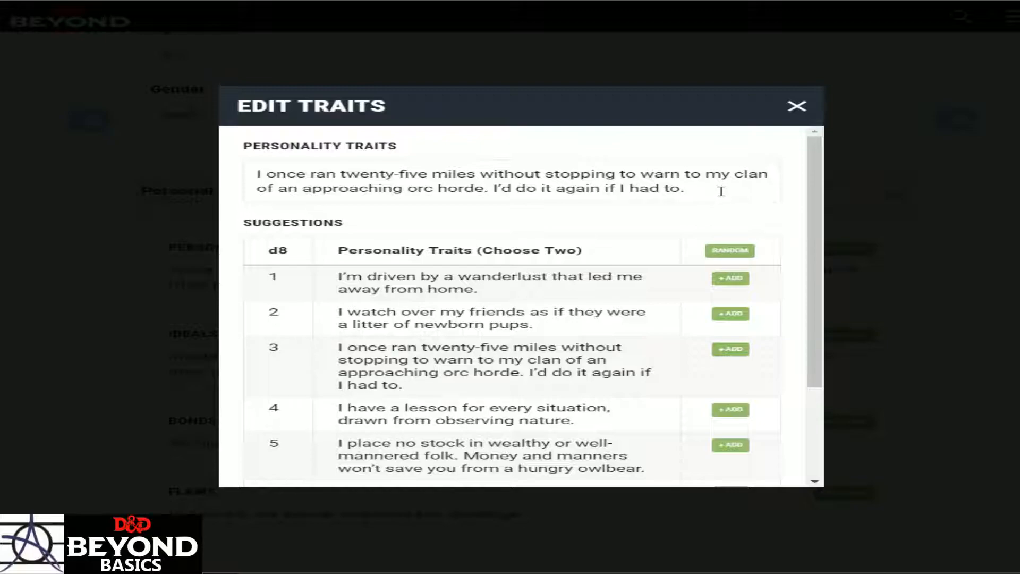
left_click(750, 201)
key("Return")
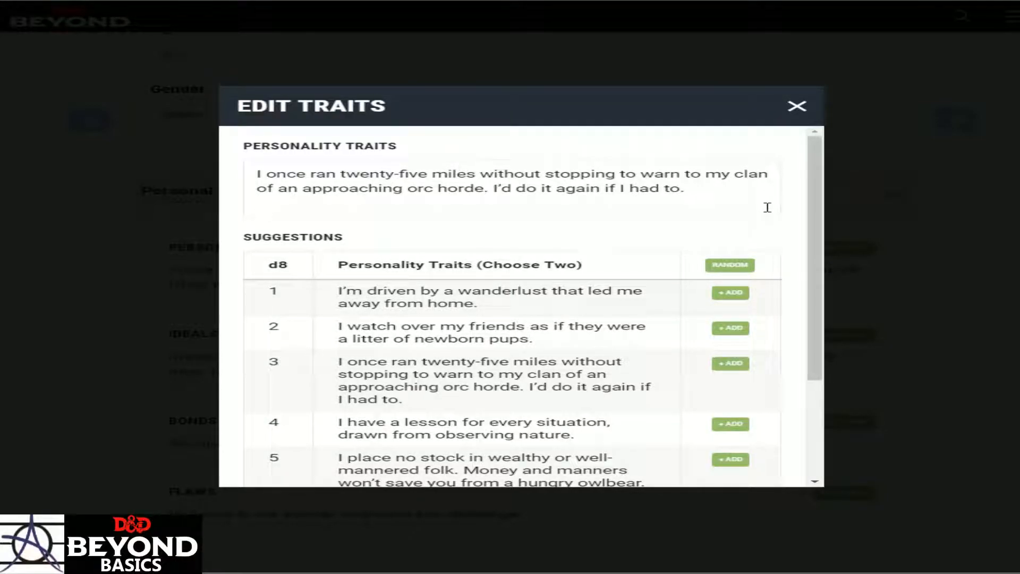
type("No faith in the ")
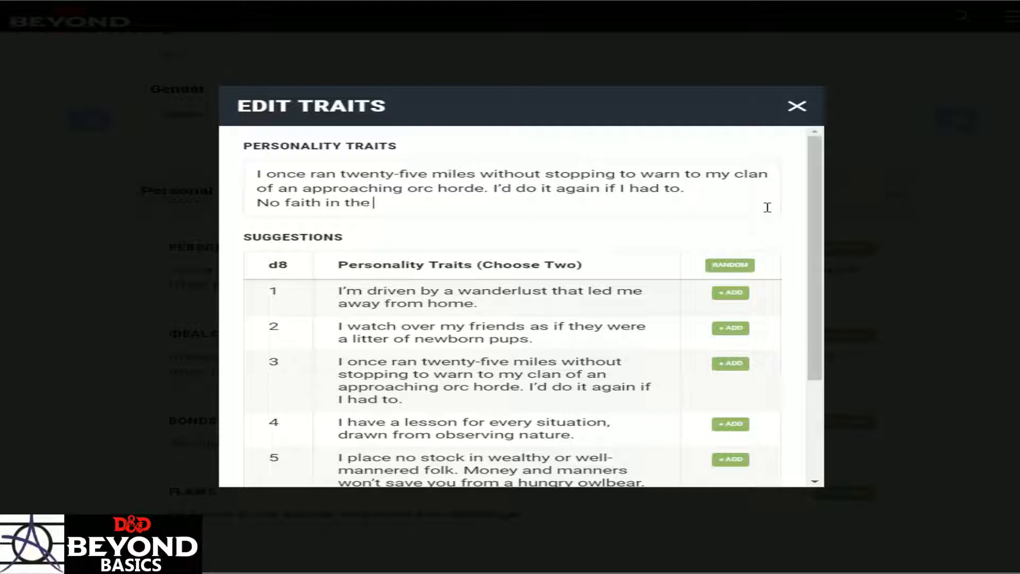
type("Gods, I make my ")
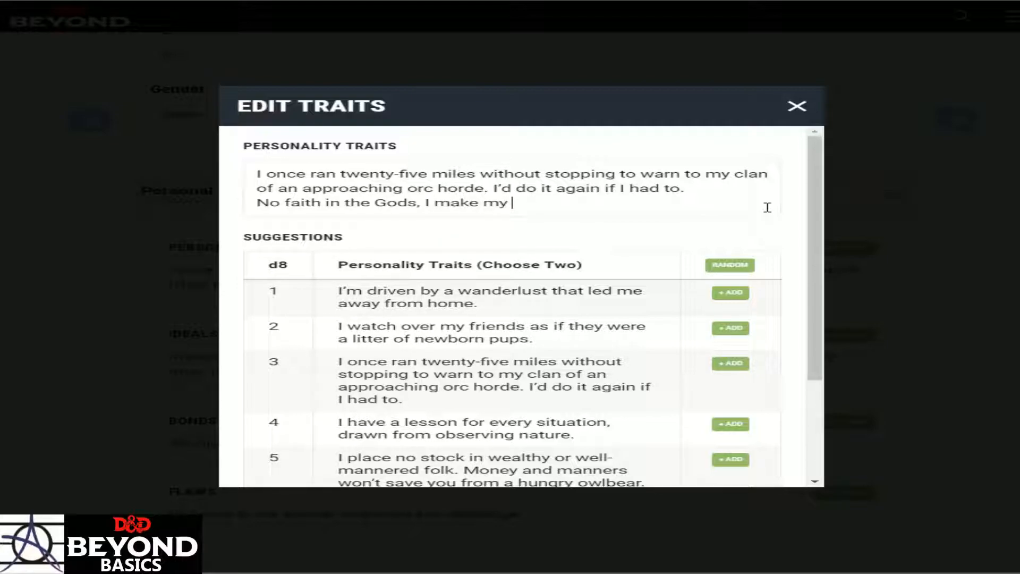
type("own  way.")
left_click(796, 106)
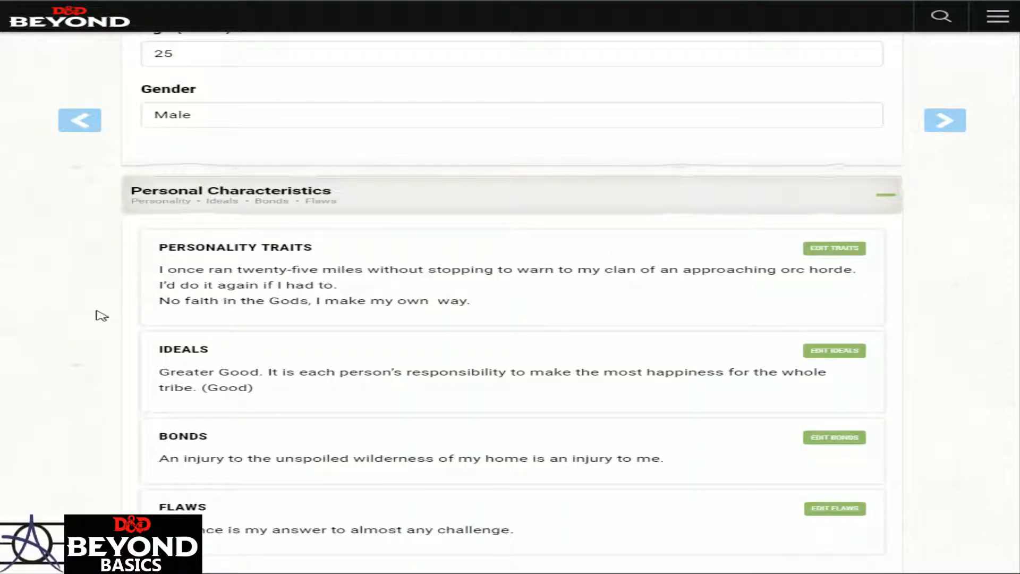
left_click_drag(159, 302, 478, 303)
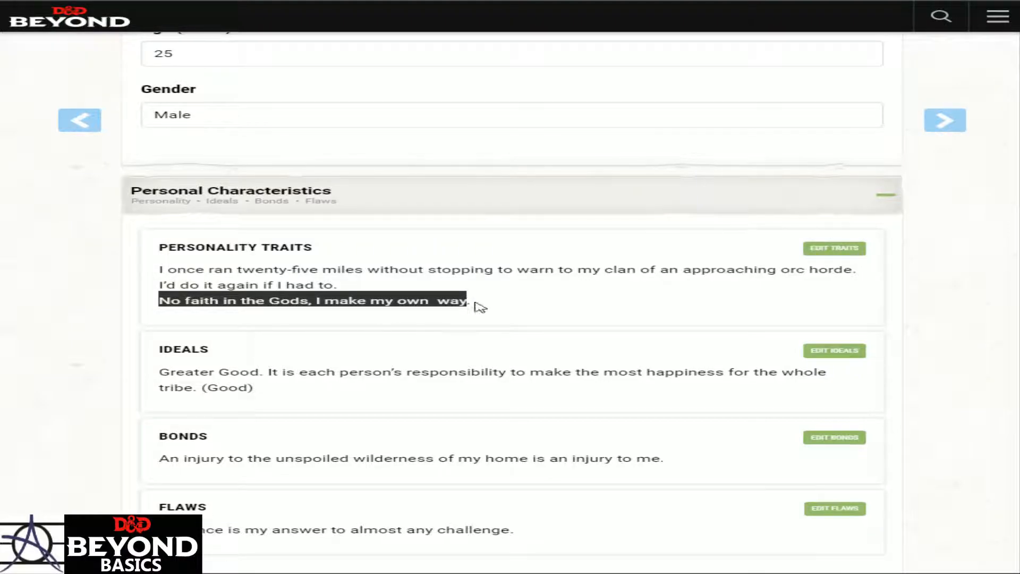
left_click(472, 301)
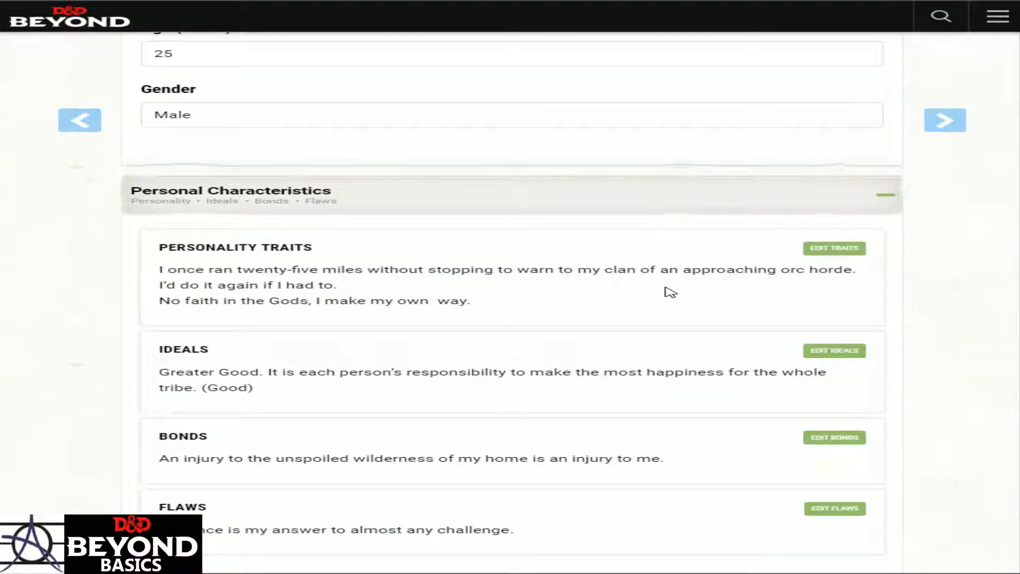
Expand the Notes section and look over its note categories
scroll(772, 264, "down", 3)
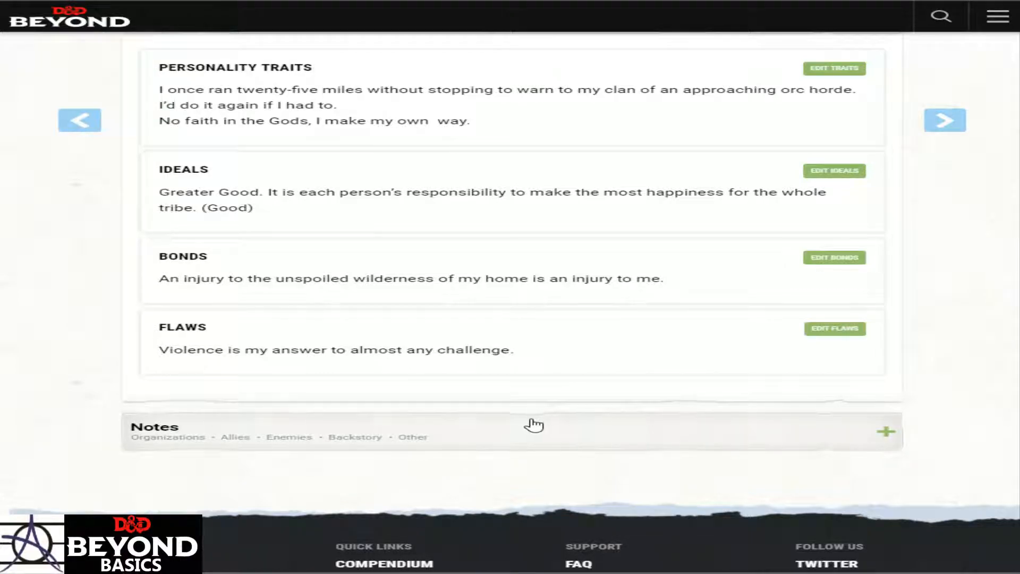
left_click(534, 425)
scroll(606, 458, "down", 3)
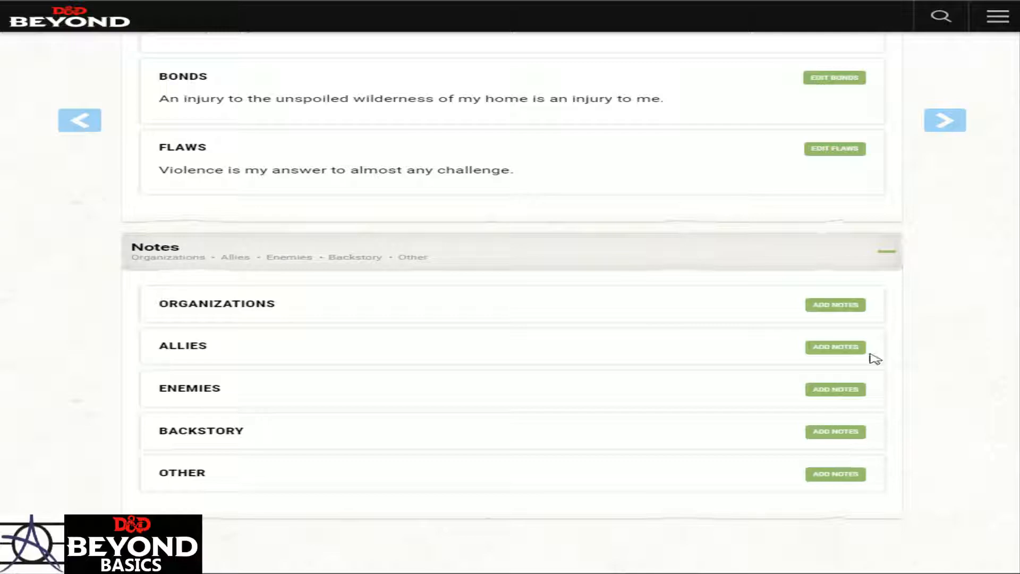
Proceed past the equipment introduction to equipment management and choose starting Equipment instead of Gold
left_click(942, 124)
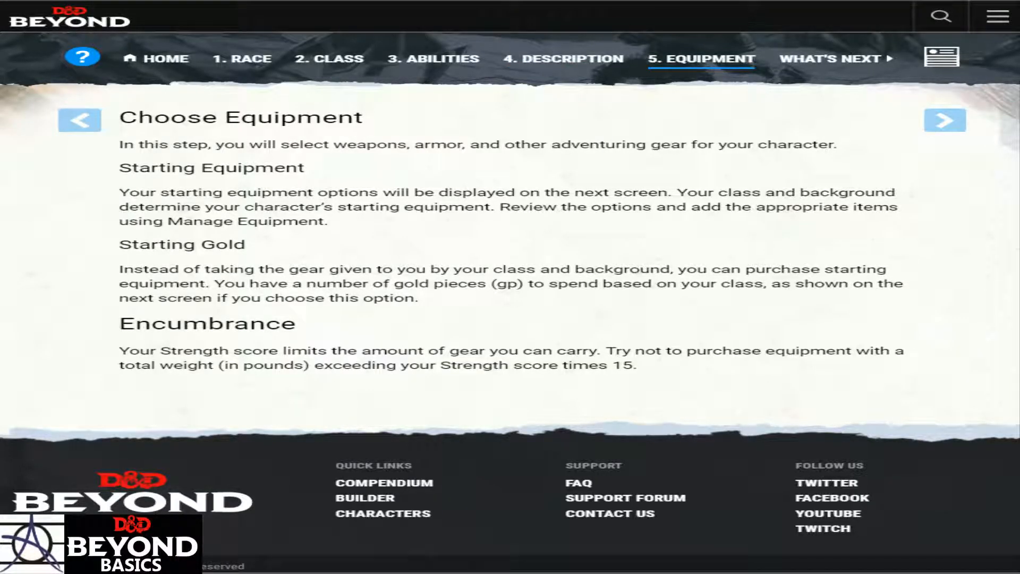
left_click(954, 118)
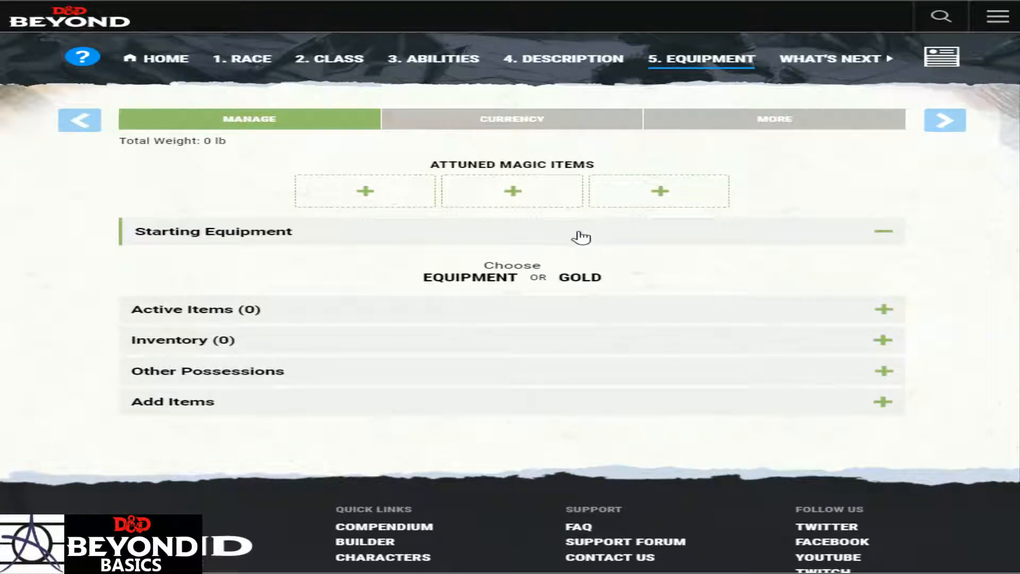
left_click(459, 281)
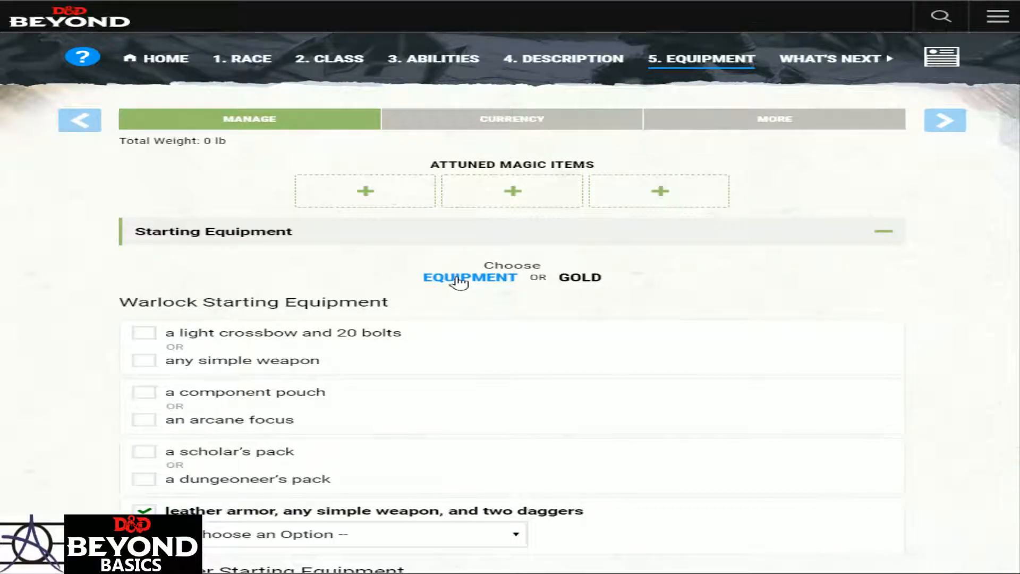
In the Warlock starting equipment, pick a Boomerang as the simple weapon and a Crystal as the arcane focus
scroll(289, 249, "down", 2)
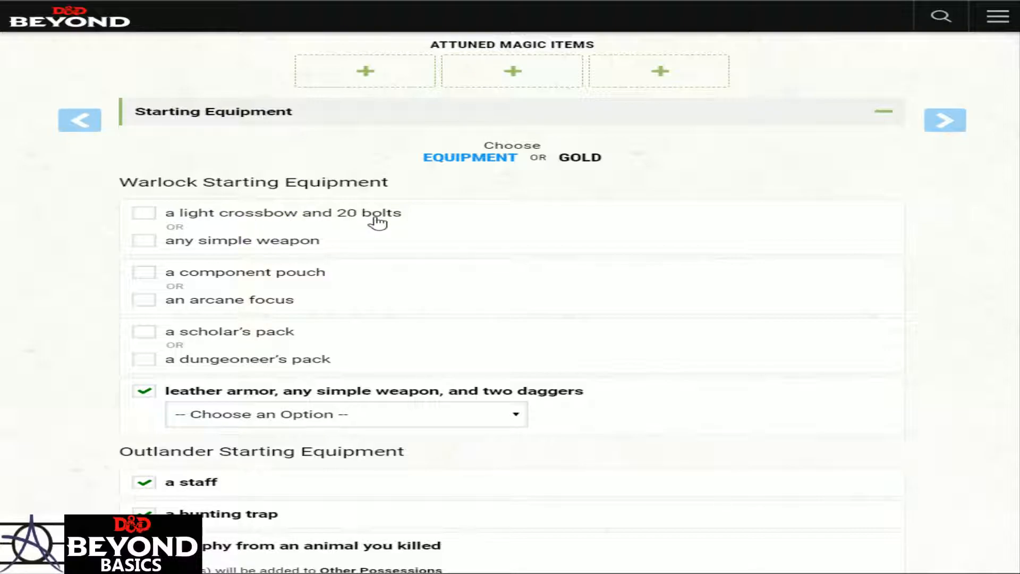
left_click(144, 241)
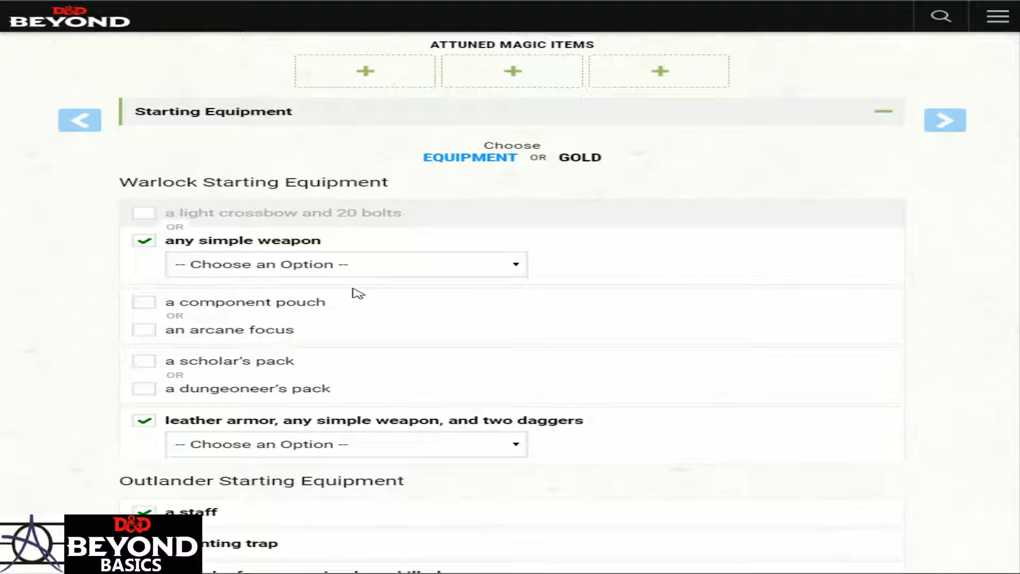
left_click(414, 296)
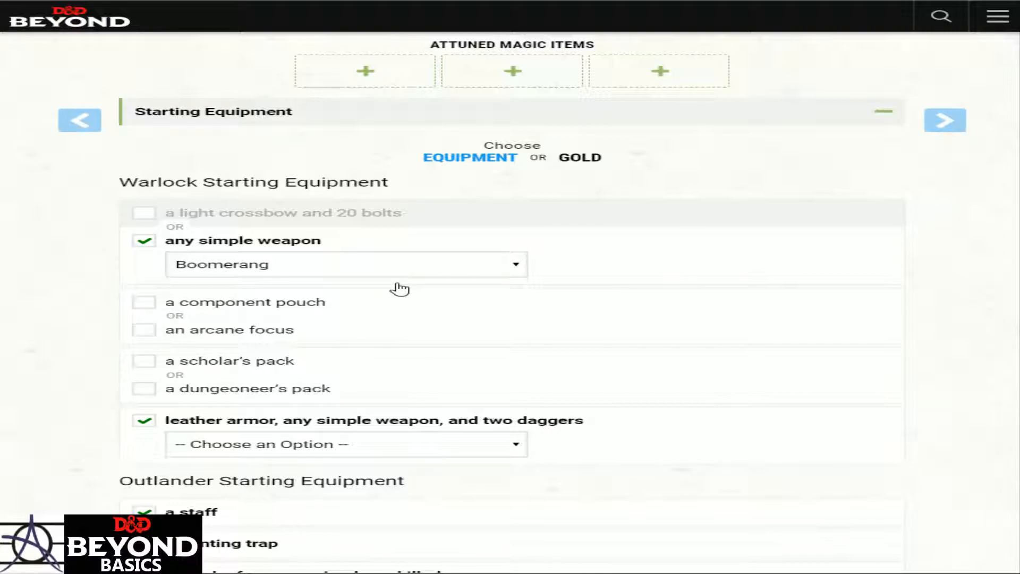
left_click(135, 299)
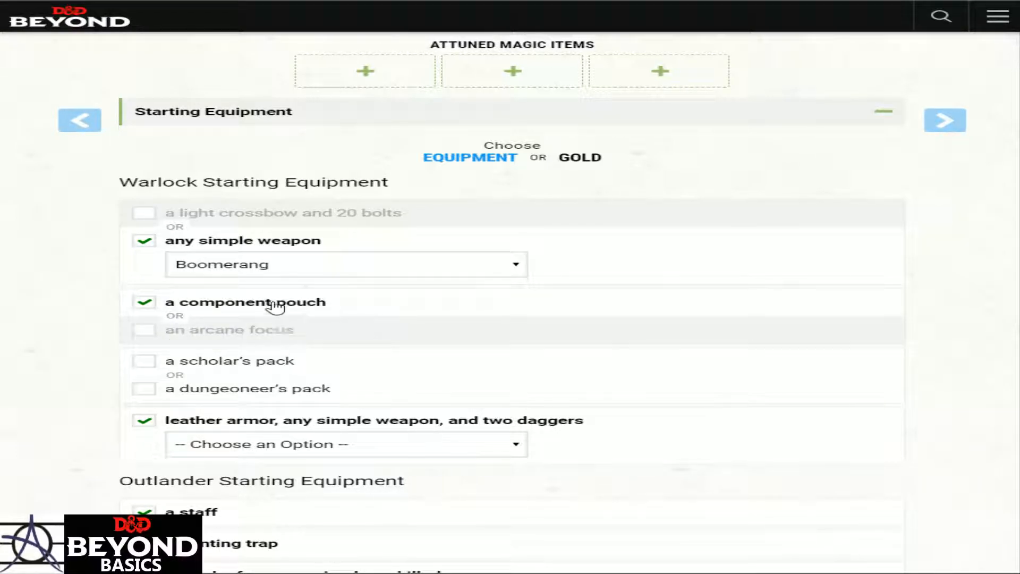
left_click(150, 311)
left_click(143, 333)
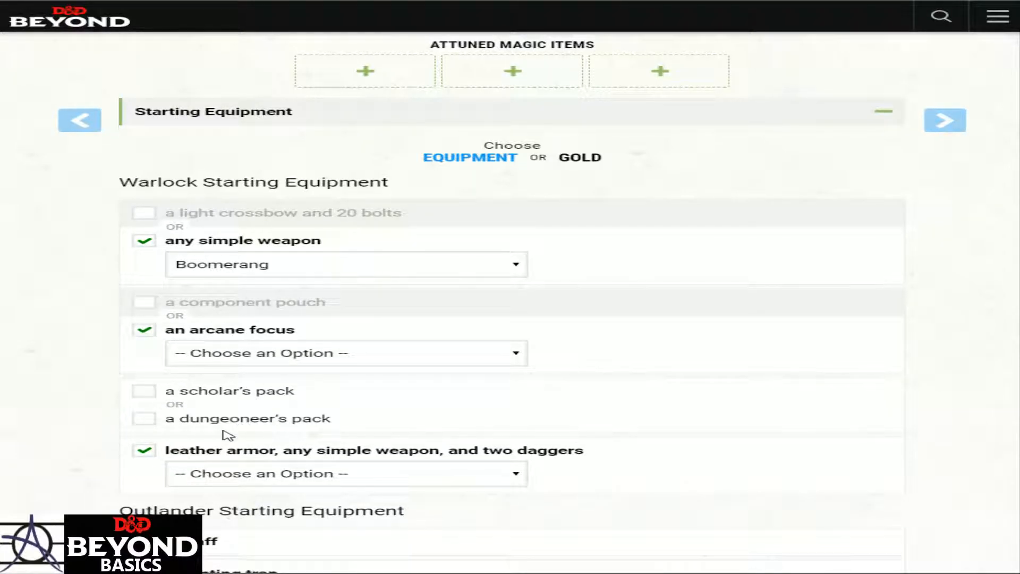
left_click(336, 399)
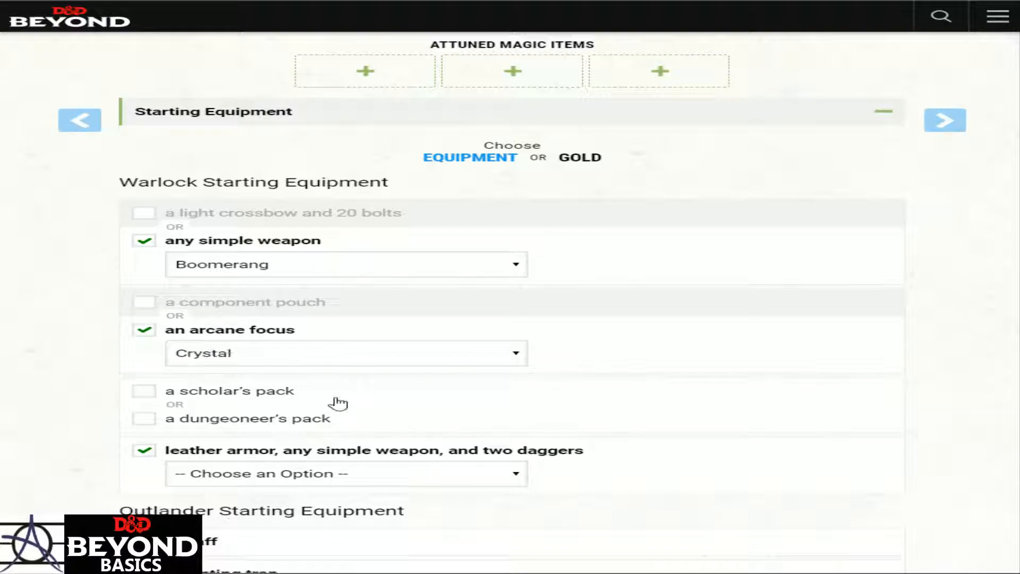
Compare the contents of the scholar's pack and the dungeoneer's pack, and select the dungeoneer's pack
left_click(154, 392)
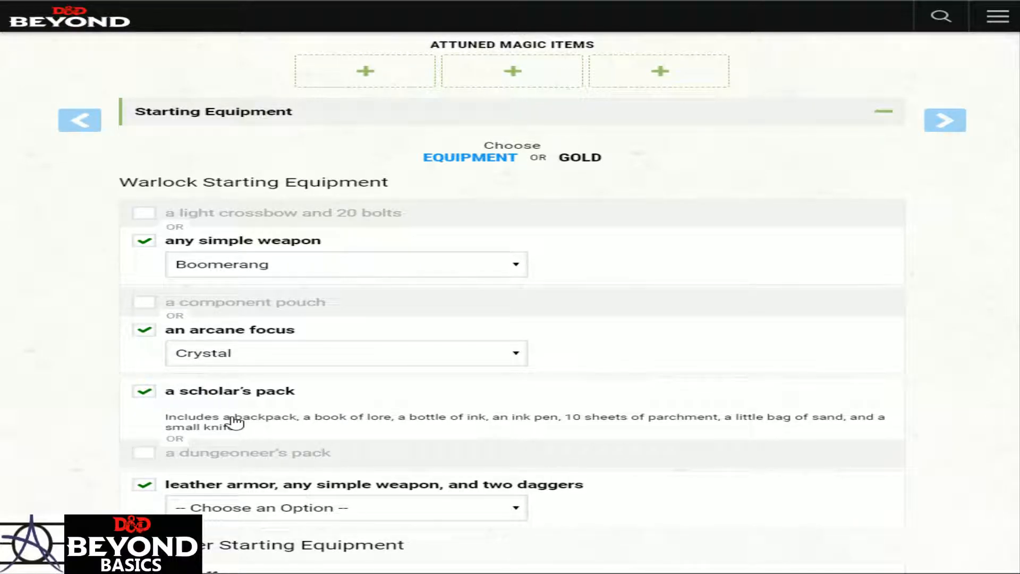
left_click(156, 455)
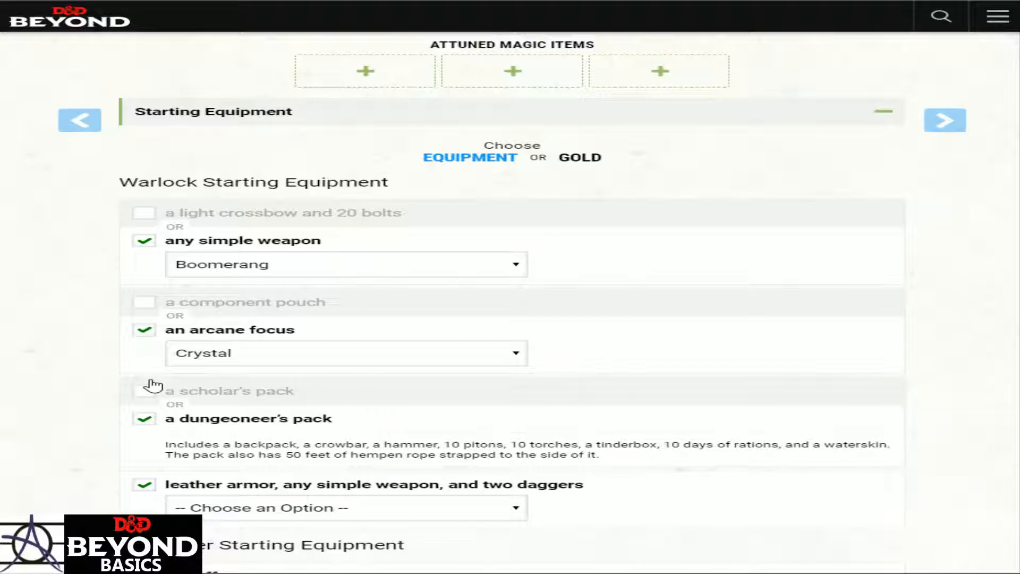
left_click(138, 401)
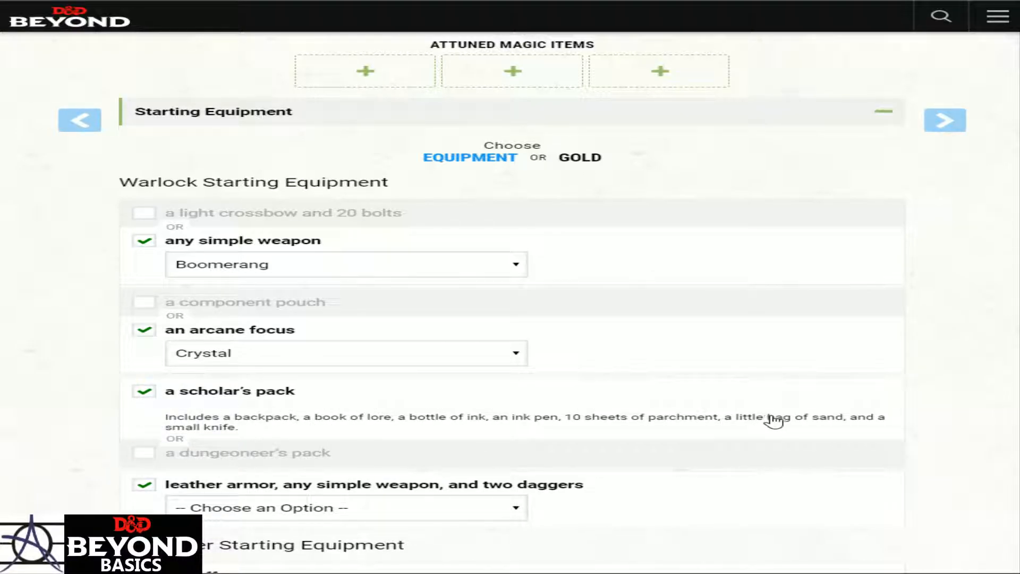
left_click(139, 456)
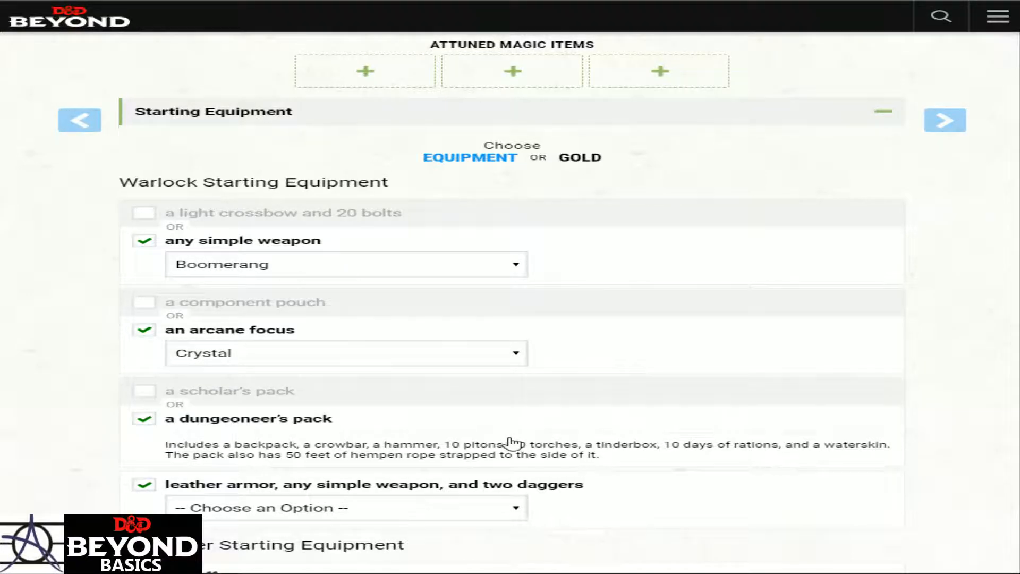
Choose a Mace as the simple weapon that comes with the leather armor and two daggers
scroll(197, 326, "down", 2)
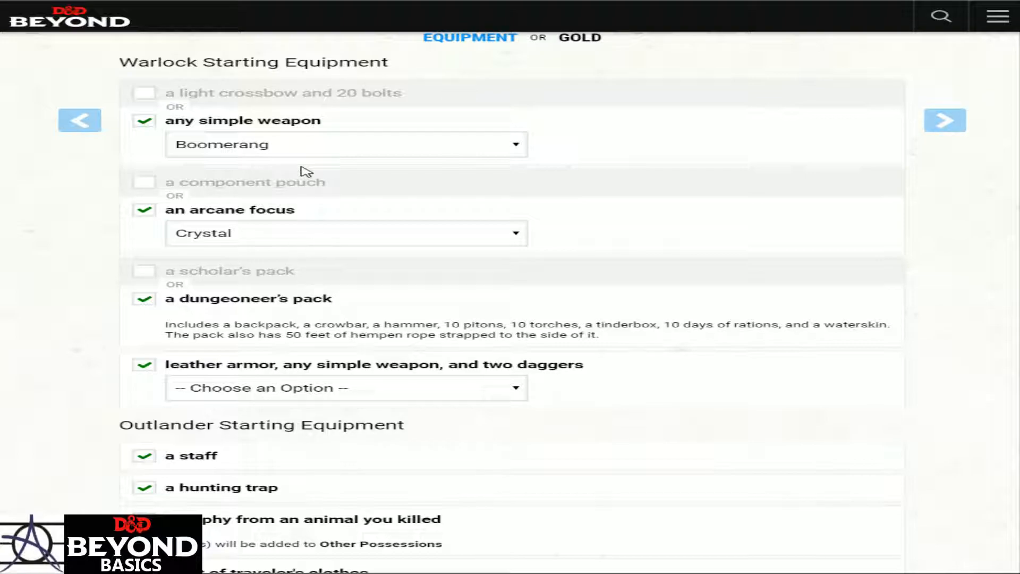
left_click(275, 212)
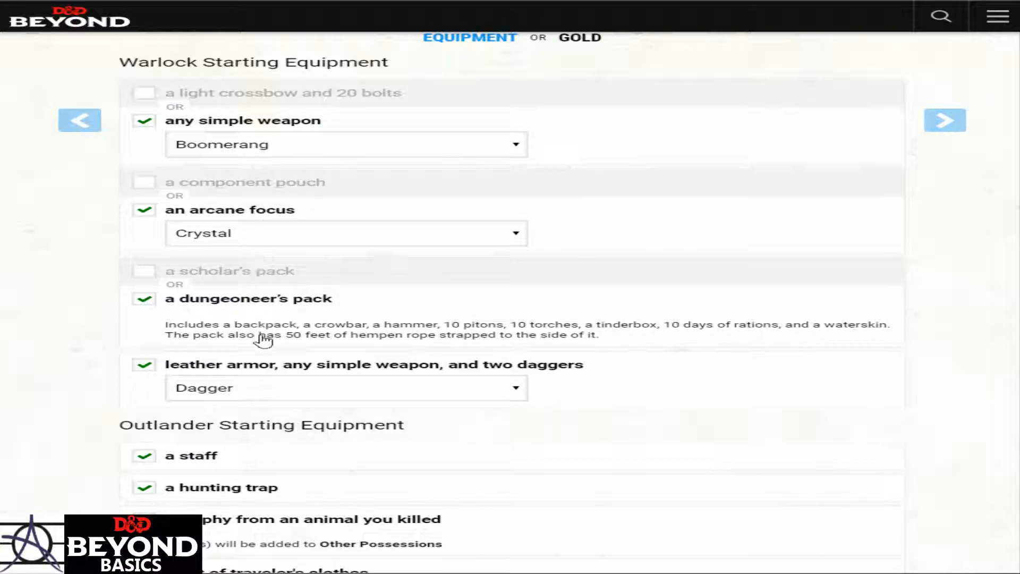
left_click(244, 378)
left_click(268, 365)
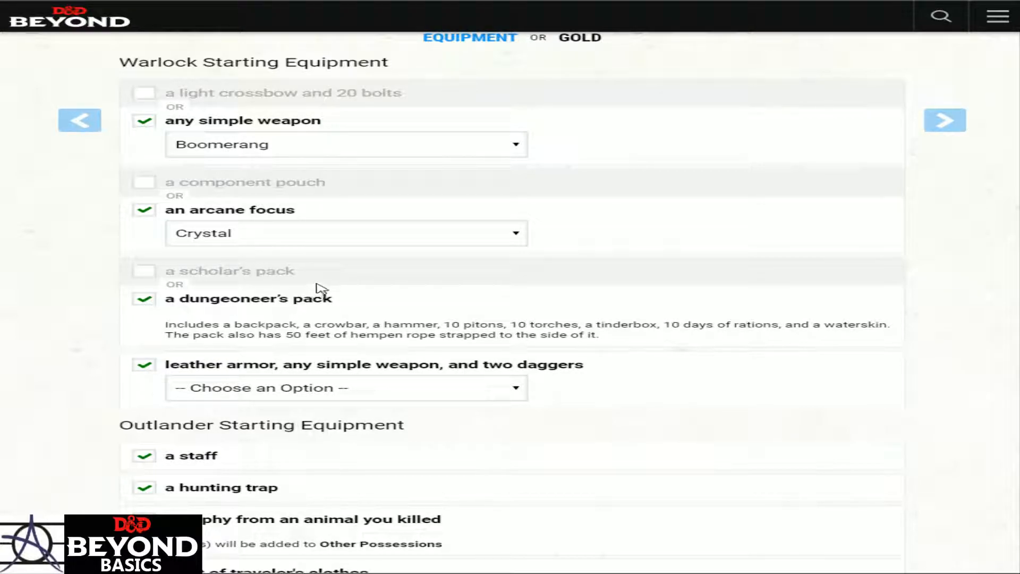
left_click(292, 293)
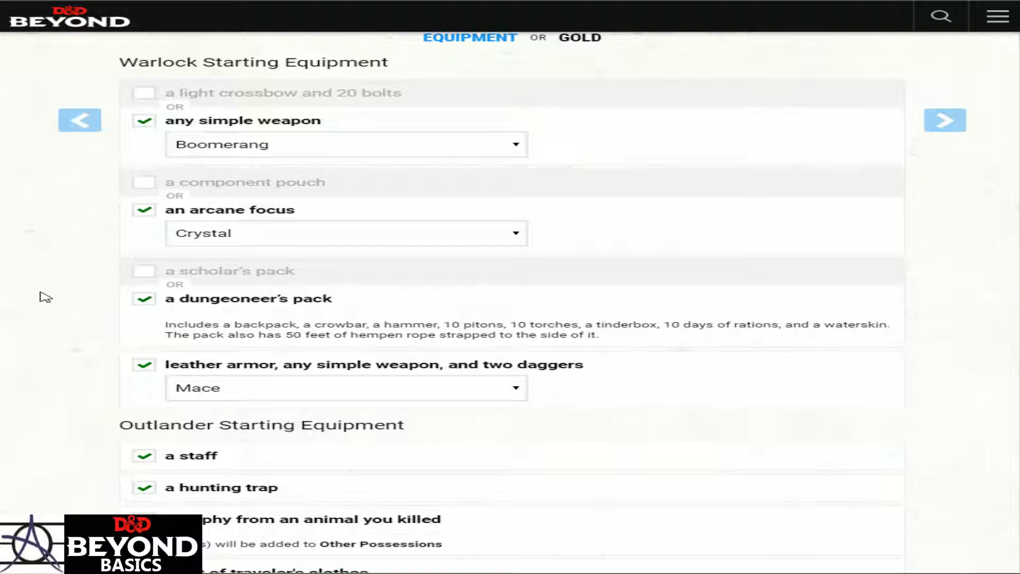
Review the Warlock and Outlander starting equipment choices and add the starting equipment to the inventory
scroll(71, 382, "down", 3)
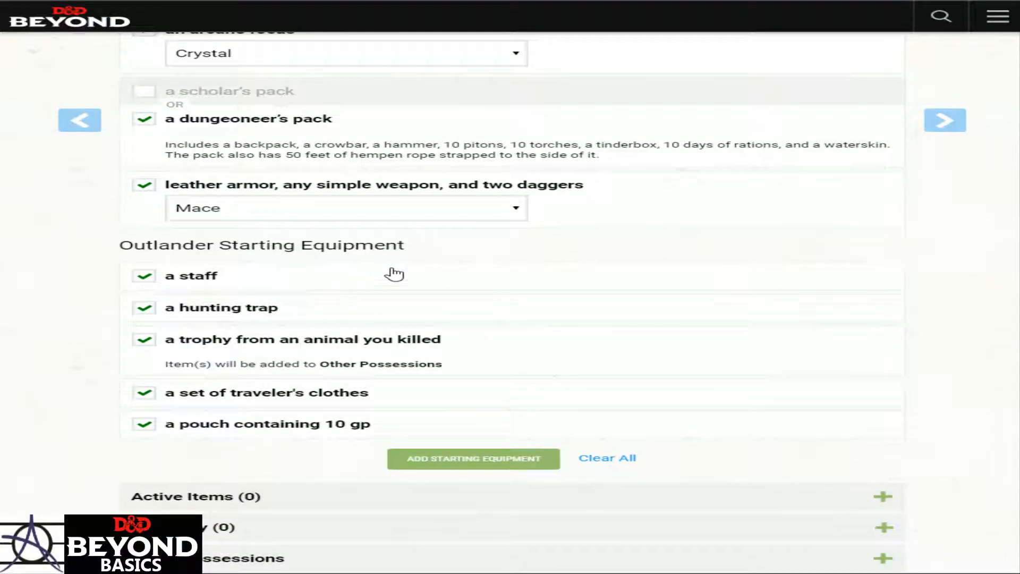
scroll(227, 259, "up", 4)
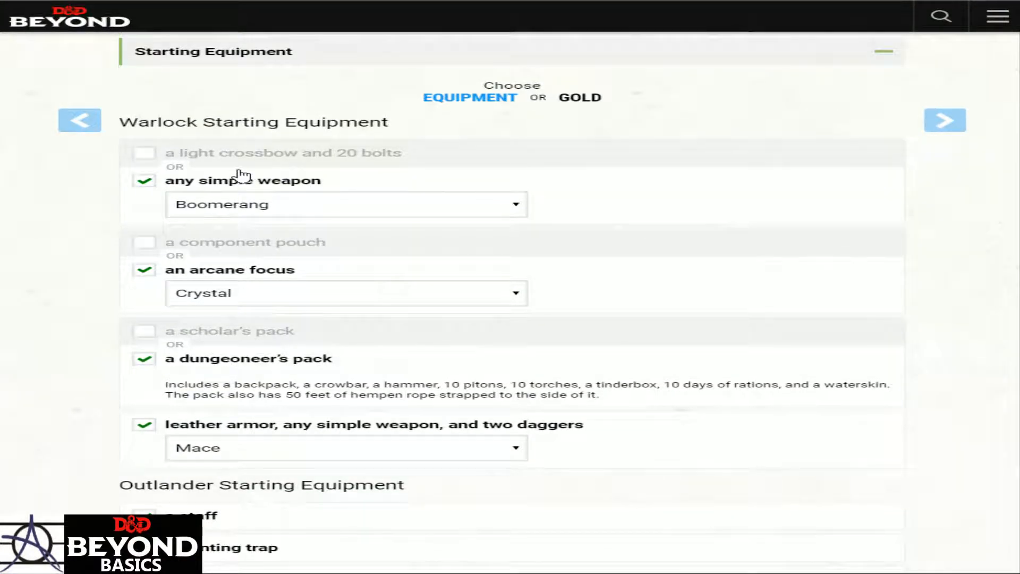
scroll(289, 289, "down", 3)
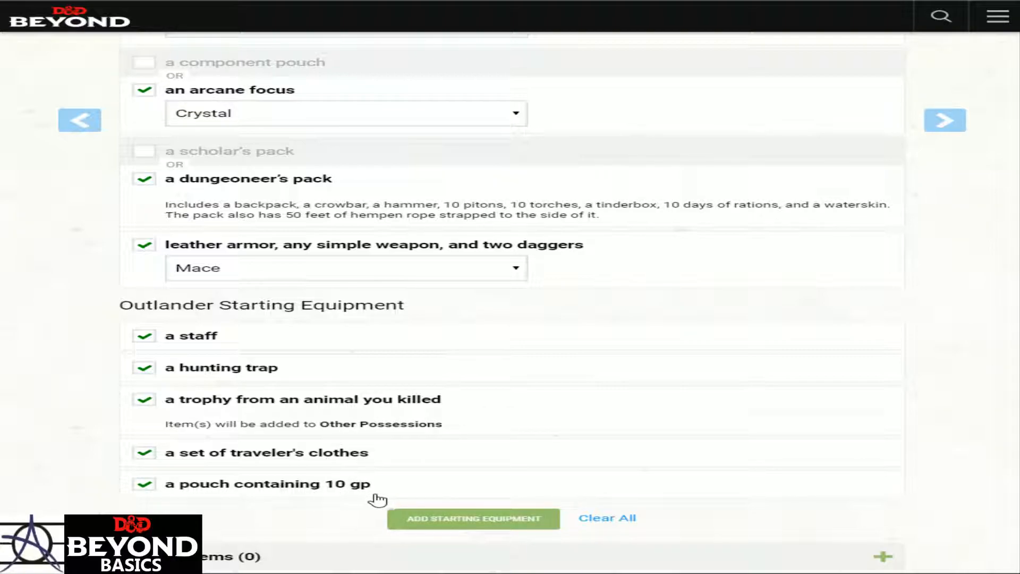
left_click(478, 519)
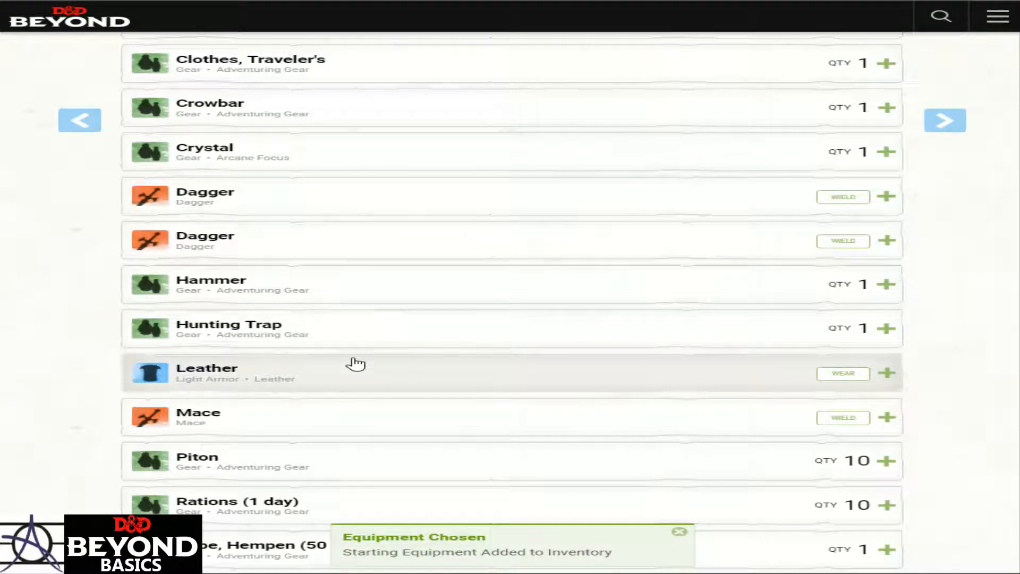
Wield the Boomerang from the inventory and look through the remaining items
scroll(377, 363, "up", 5)
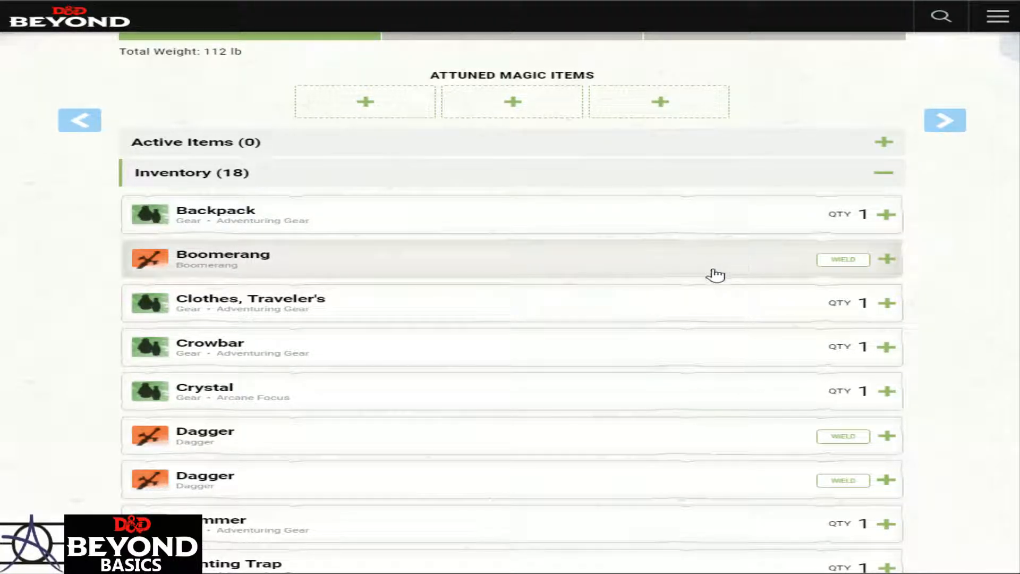
left_click(834, 266)
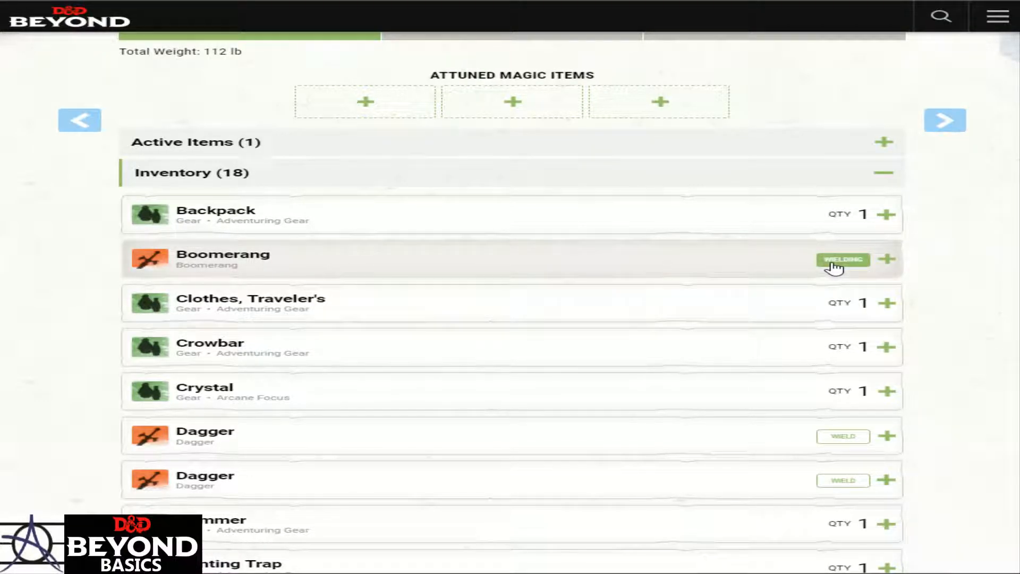
scroll(550, 246, "down", 1)
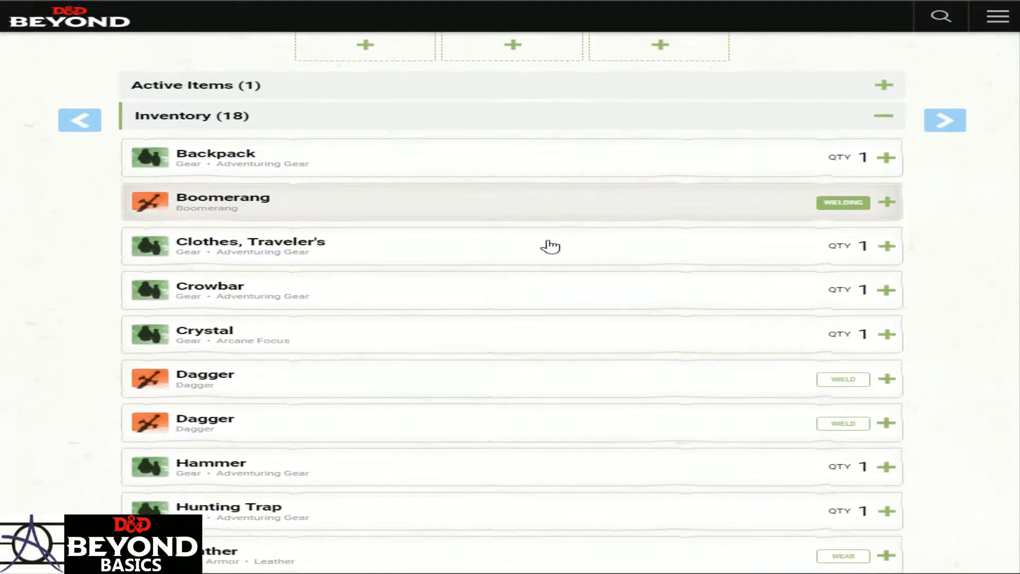
scroll(551, 247, "down", 2)
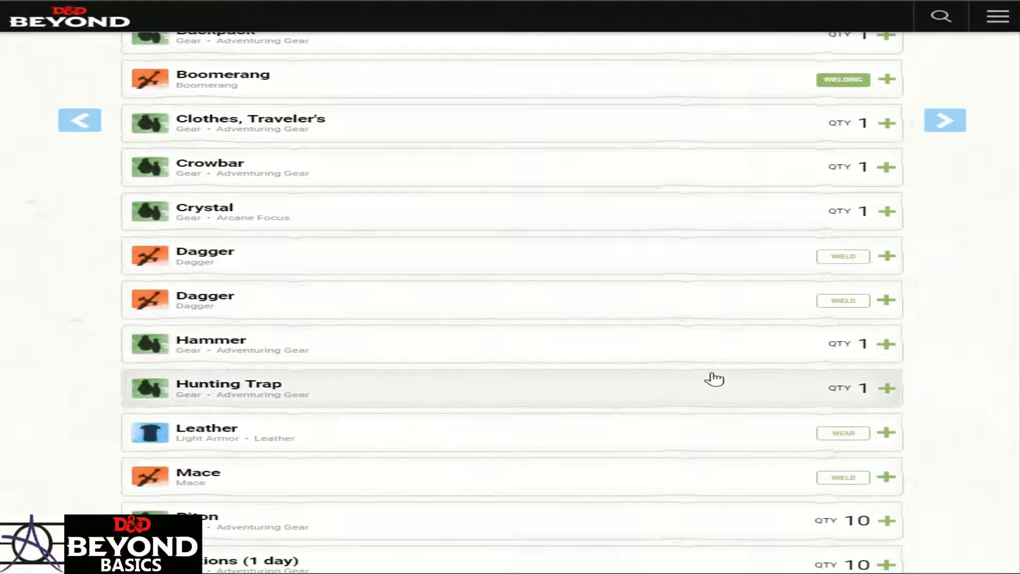
scroll(713, 380, "down", 1)
scroll(713, 379, "down", 2)
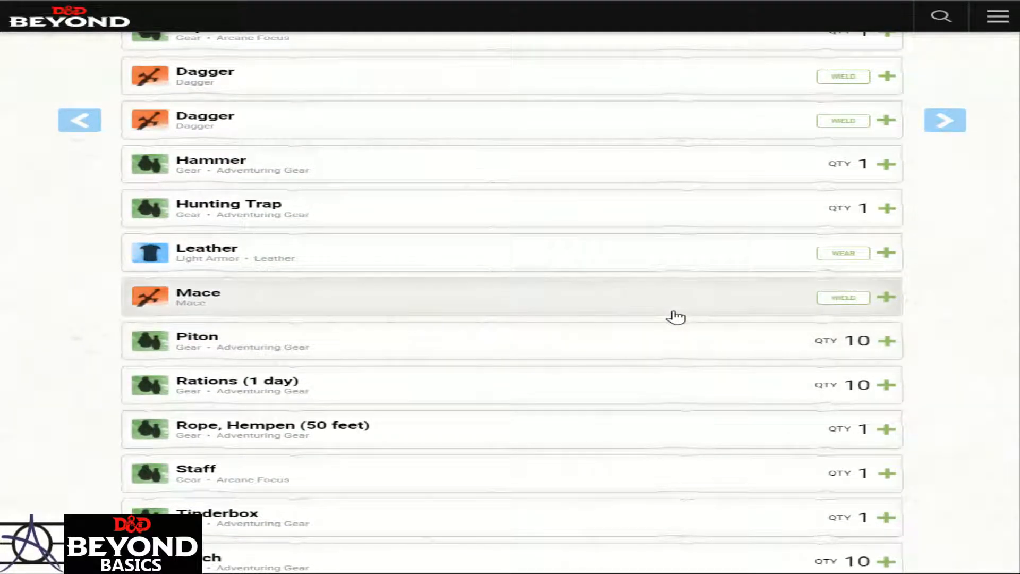
Equip the Leather light armor in the inventory so the character is wearing it
scroll(676, 318, "down", 3)
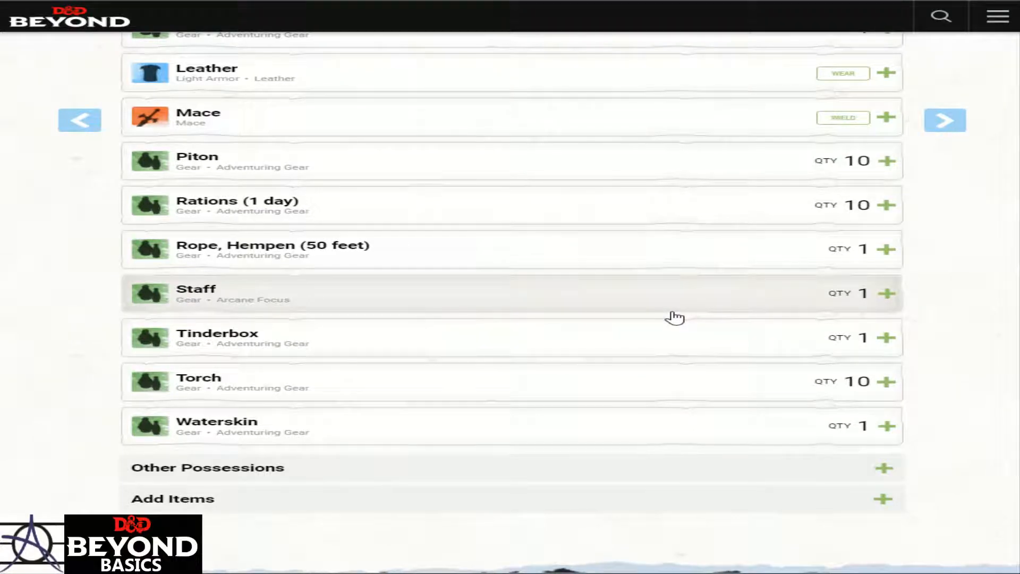
scroll(675, 318, "up", 2)
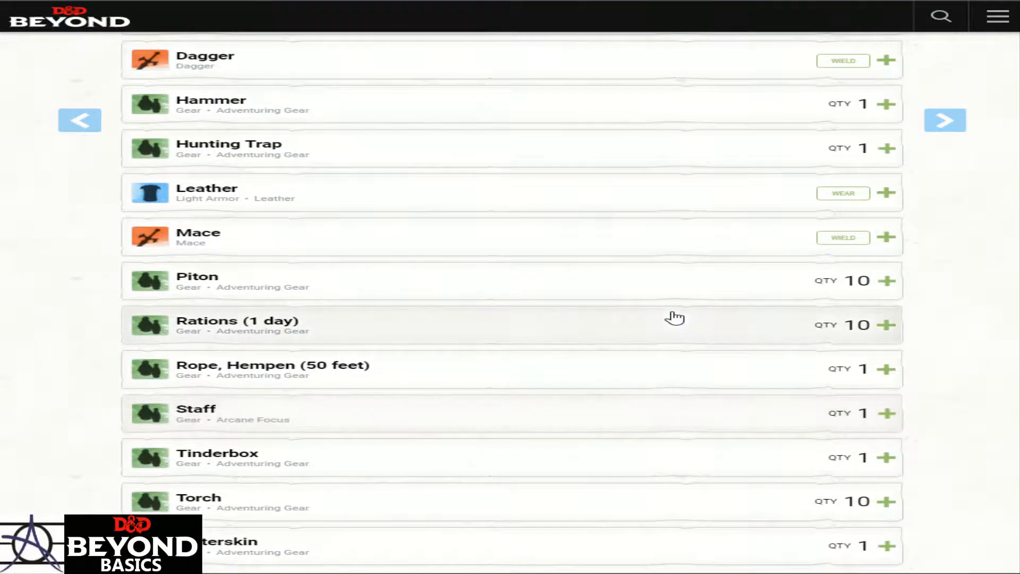
left_click(844, 197)
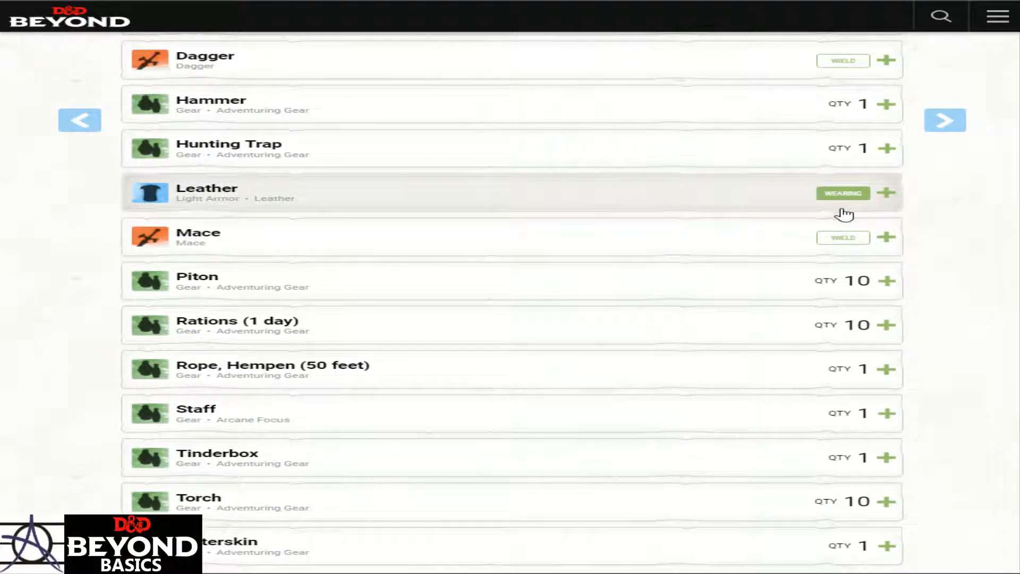
Check the character's currency amounts and the starting equipment choice between equipment and gold
scroll(844, 207, "up", 2)
scroll(841, 216, "up", 7)
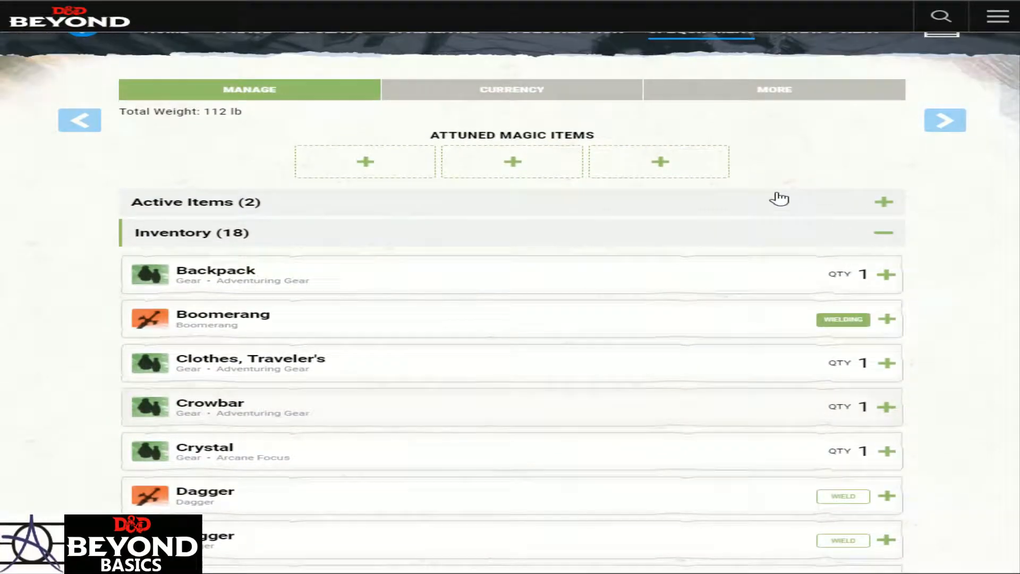
left_click(540, 102)
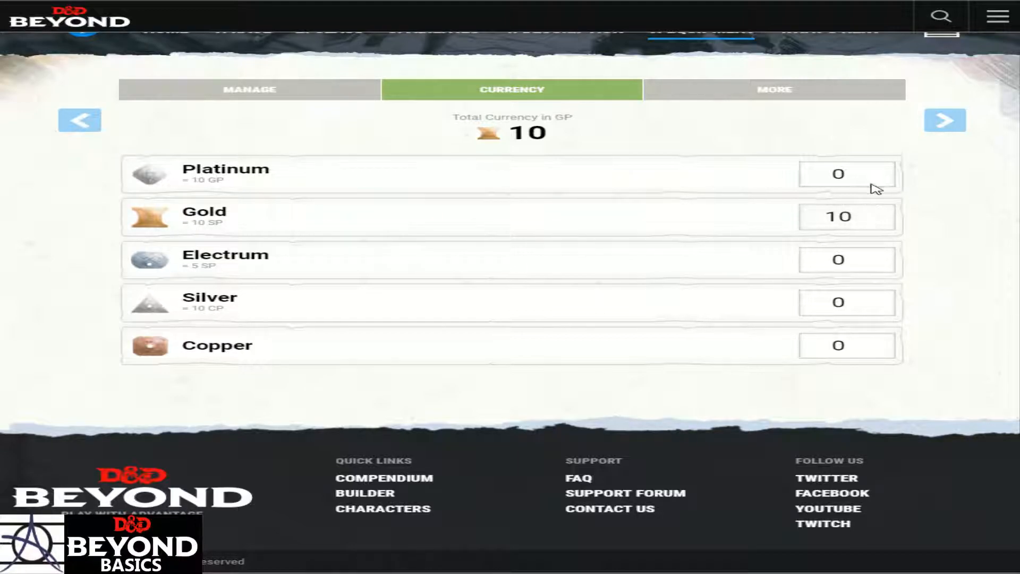
left_click(842, 100)
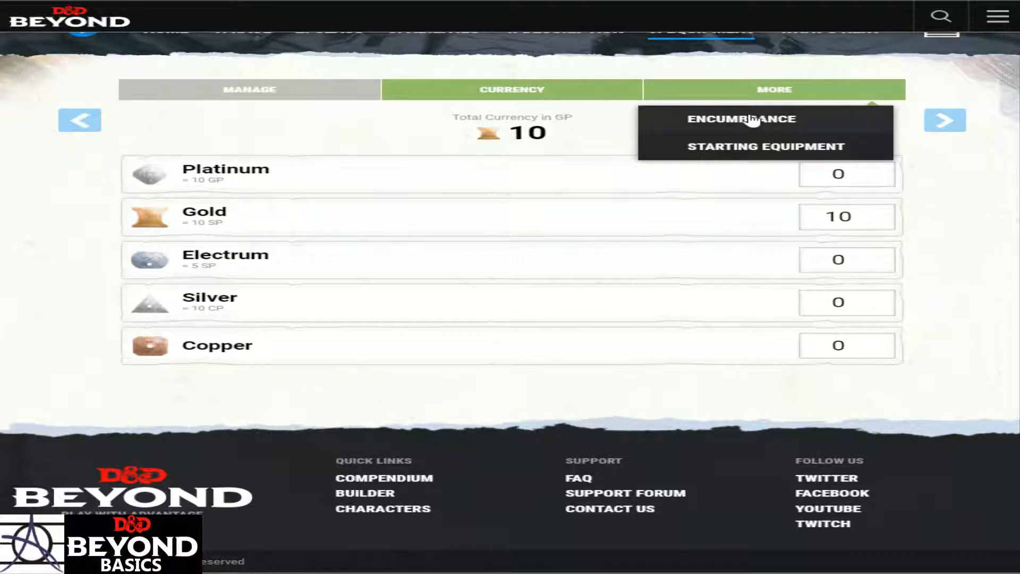
left_click(749, 145)
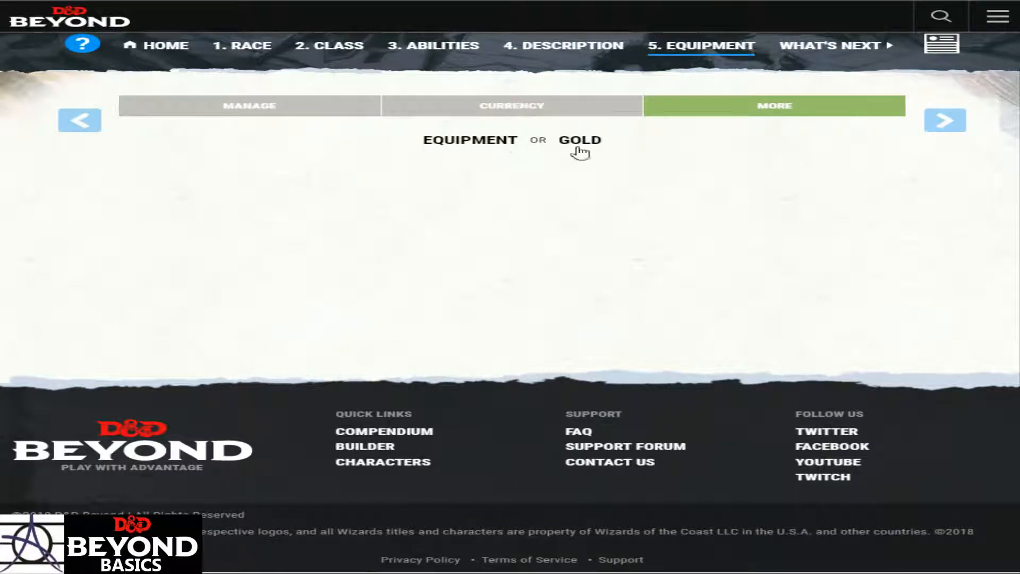
left_click(579, 138)
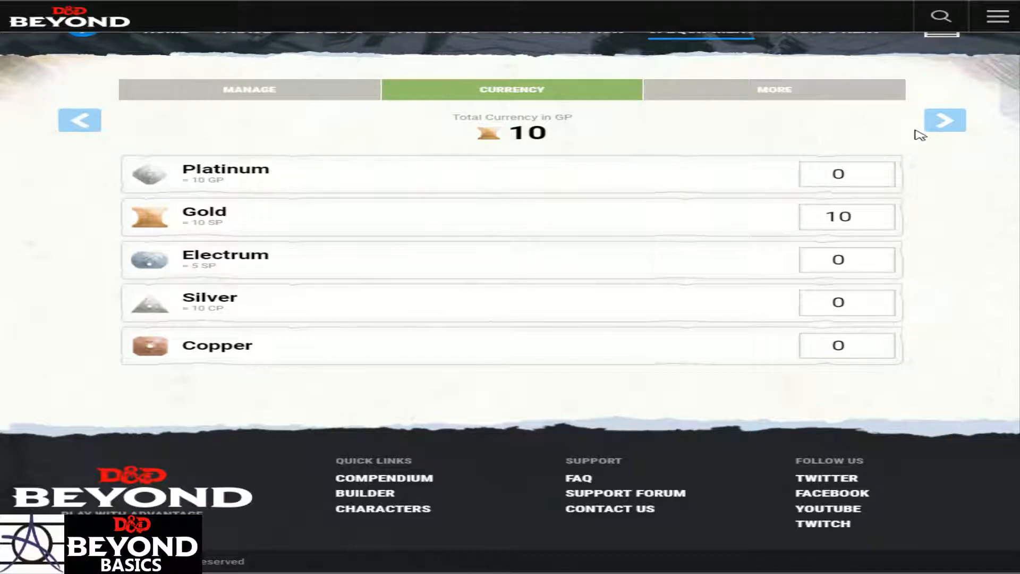
Advance the character builder to the What's Next stage and open the character sheet
scroll(795, 148, "up", 1)
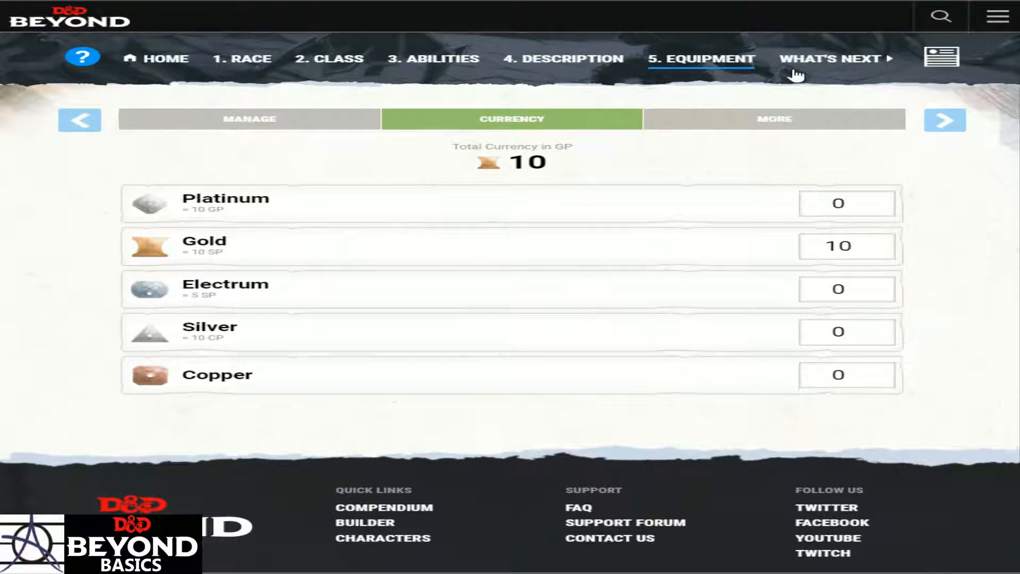
left_click(929, 126)
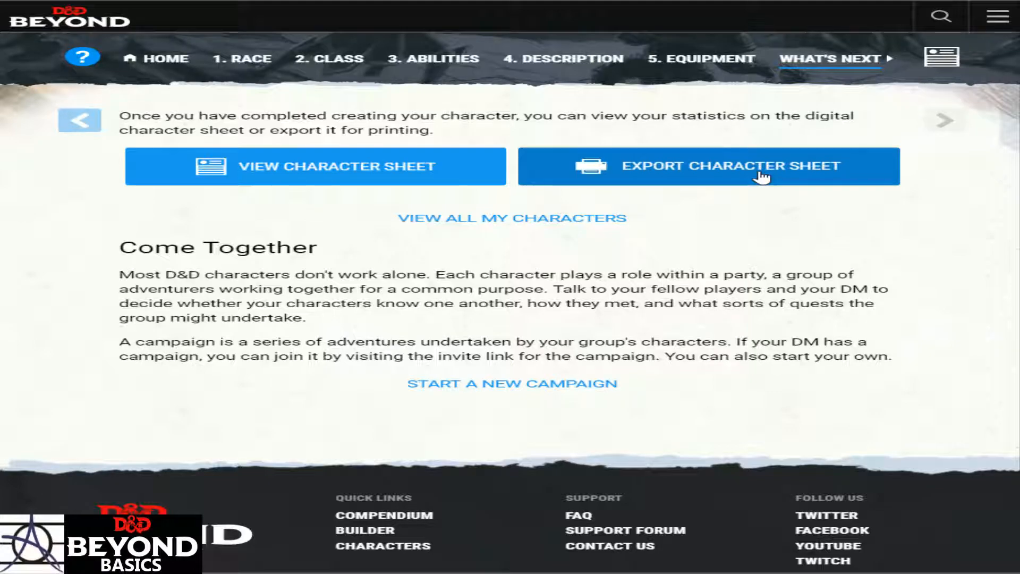
left_click(355, 172)
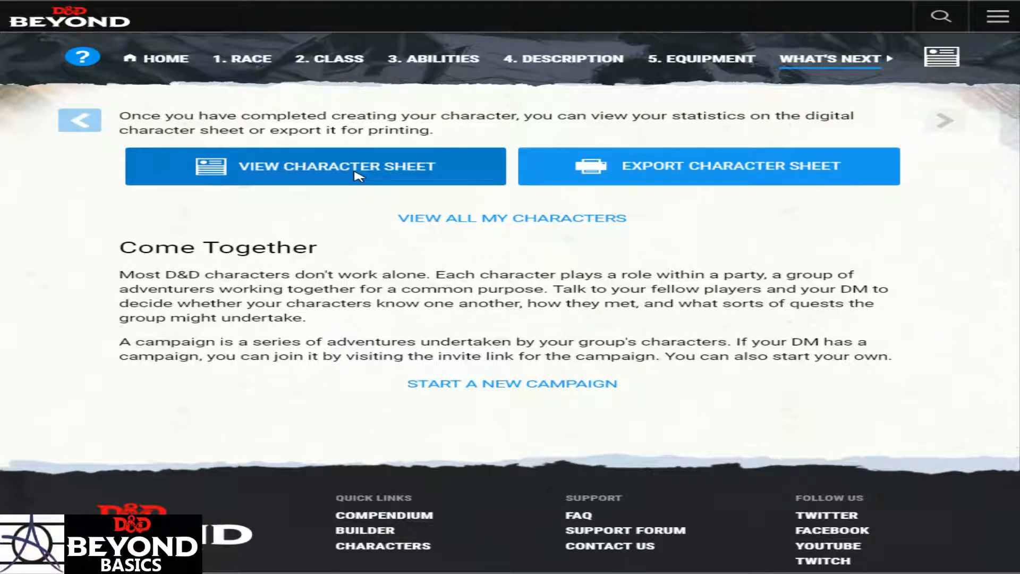
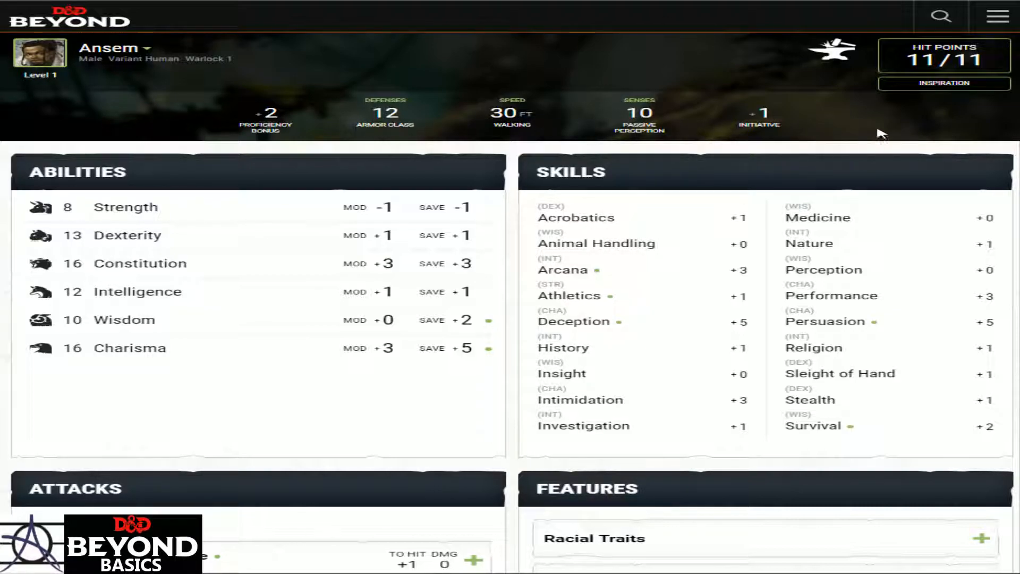
Look over the sheet's abilities and skills, and check the Unarmed Strike attack's details against the Strength modifier
scroll(590, 149, "down", 1)
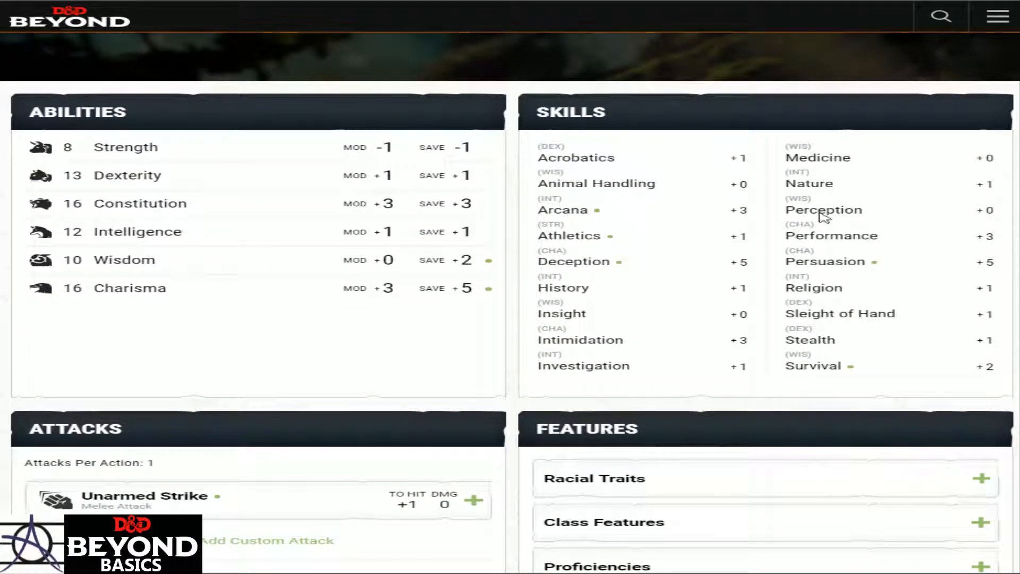
scroll(744, 196, "down", 3)
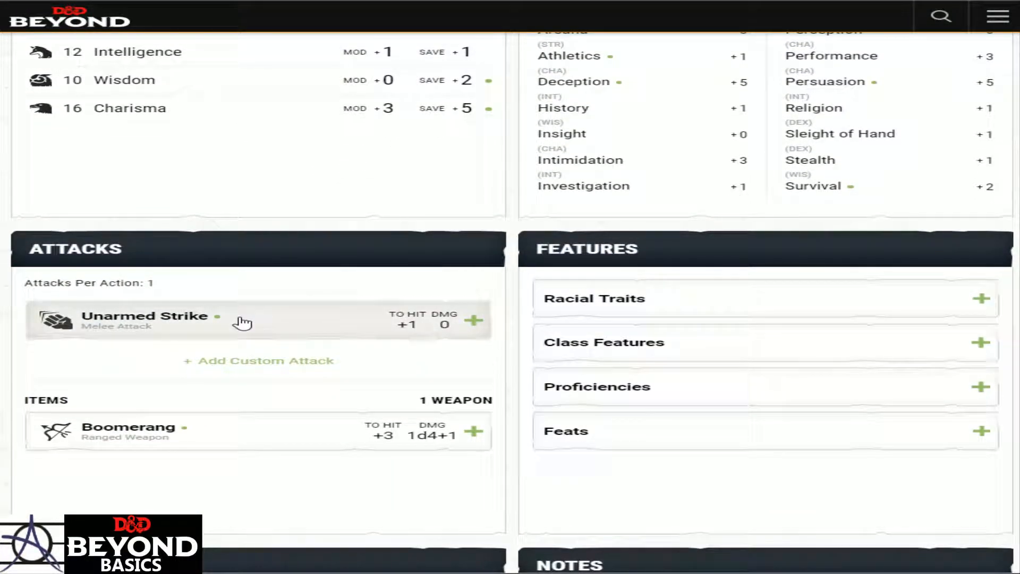
left_click(429, 330)
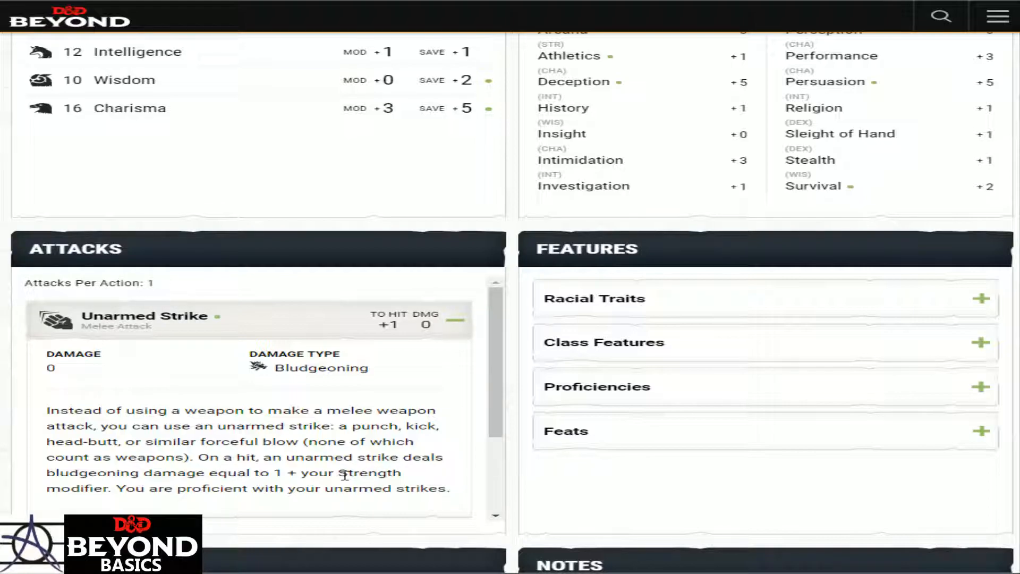
scroll(341, 474, "up", 5)
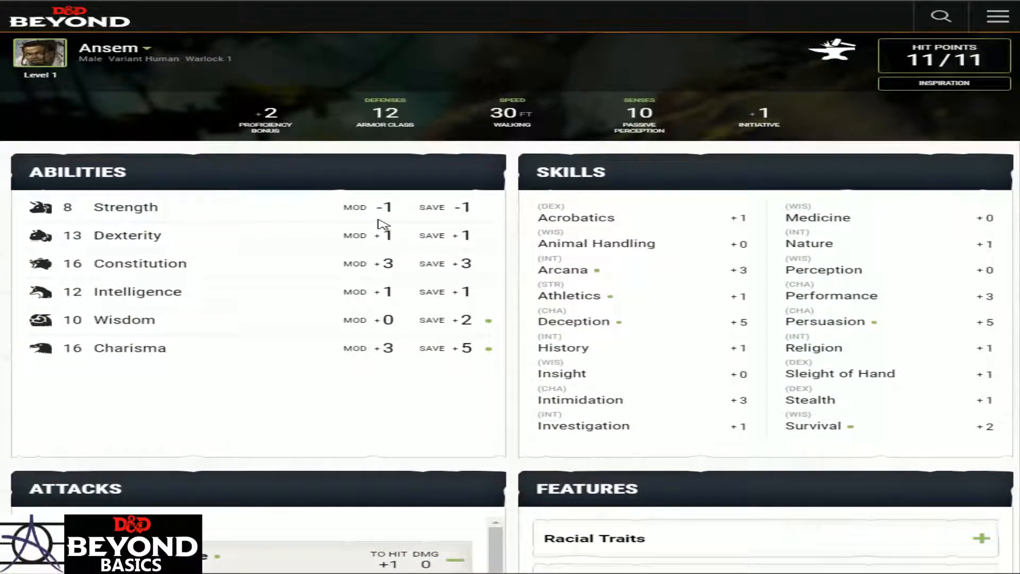
scroll(348, 282, "down", 5)
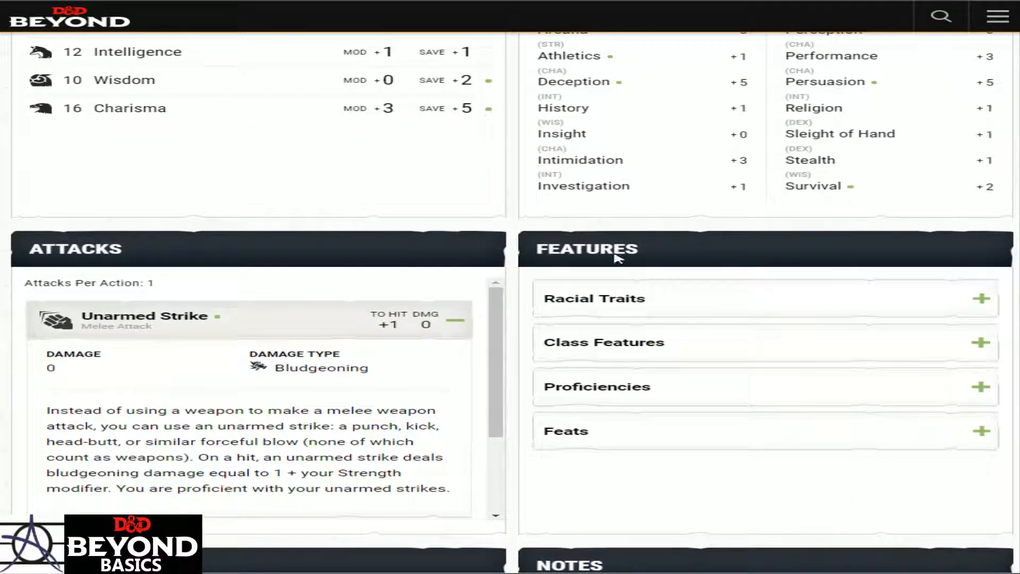
left_click(402, 323)
left_click(396, 328)
scroll(361, 321, "down", 2)
scroll(372, 316, "up", 2)
left_click(440, 323)
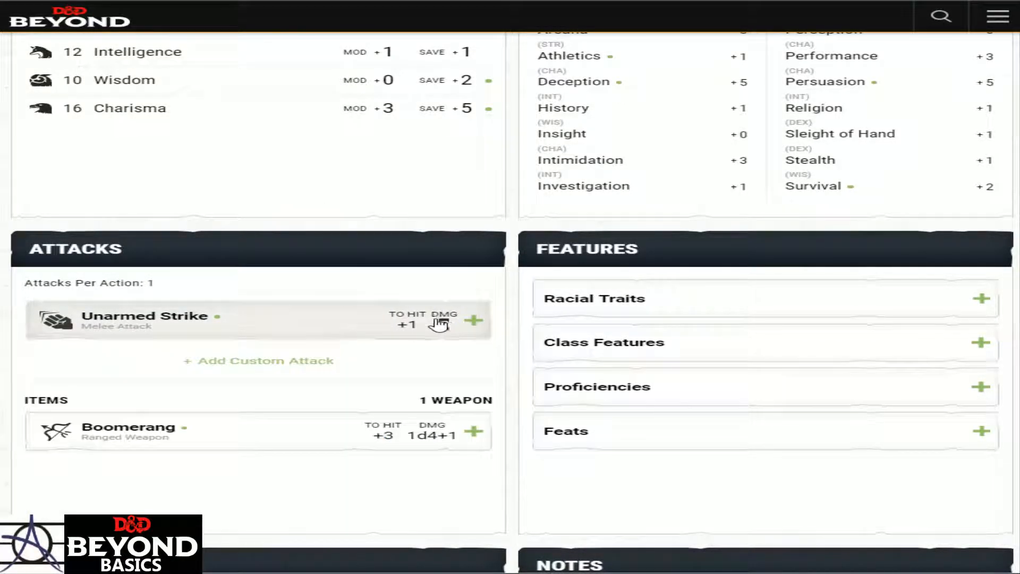
Customize the Boomerang attack, trying a To Hit Override of 1 before setting it to 0
scroll(387, 337, "down", 1)
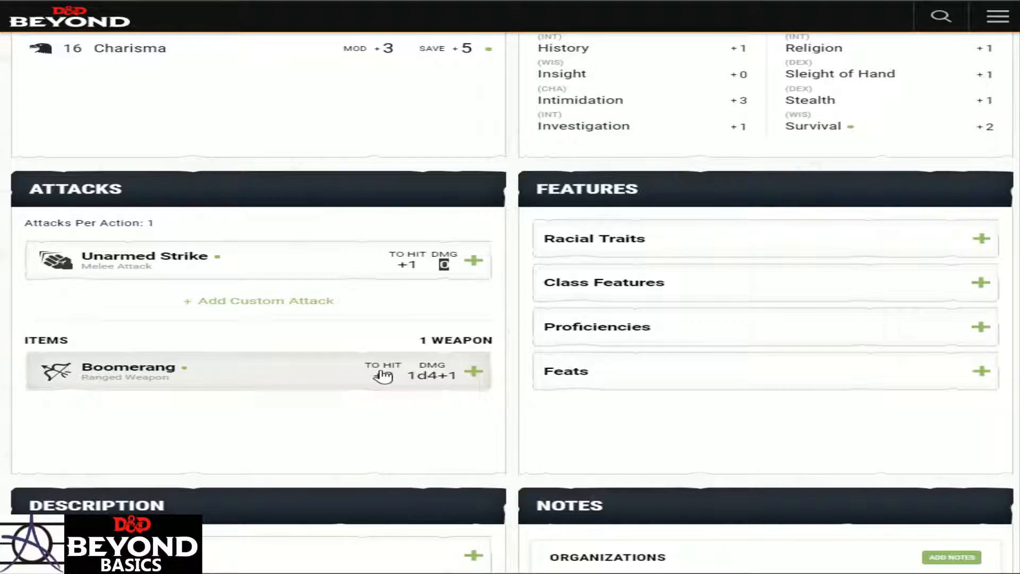
left_click(457, 382)
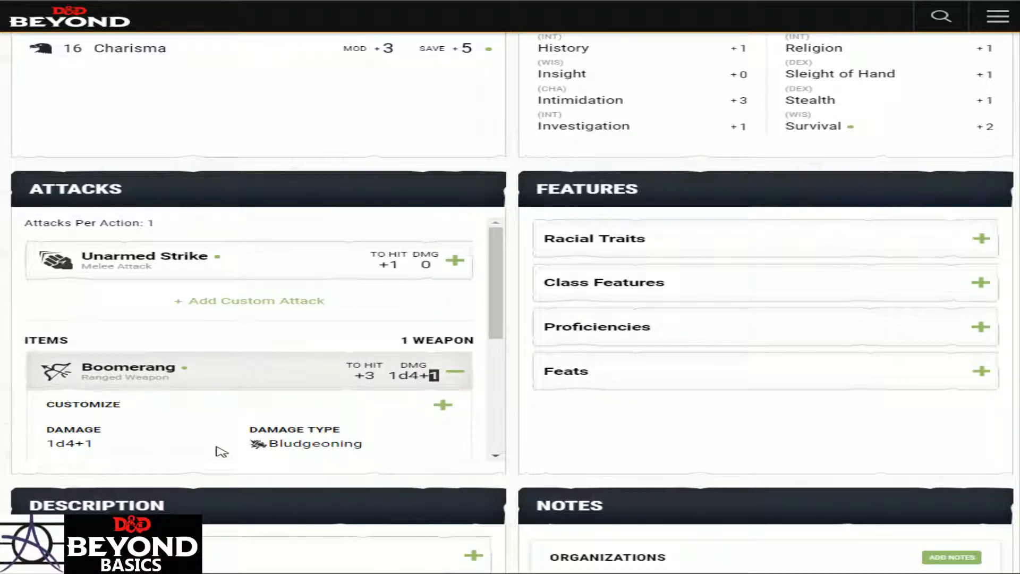
left_click(360, 416)
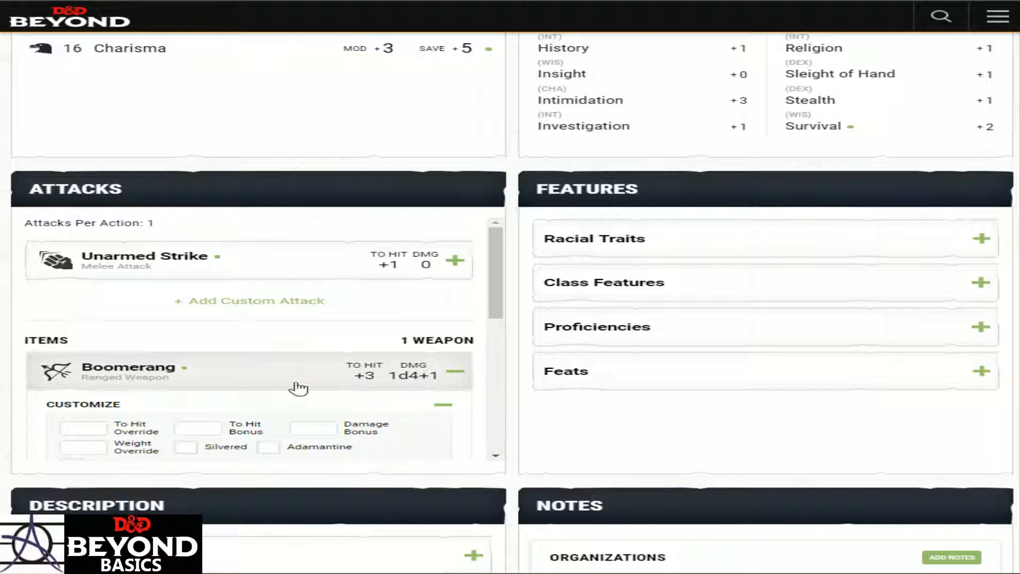
scroll(239, 412, "down", 1)
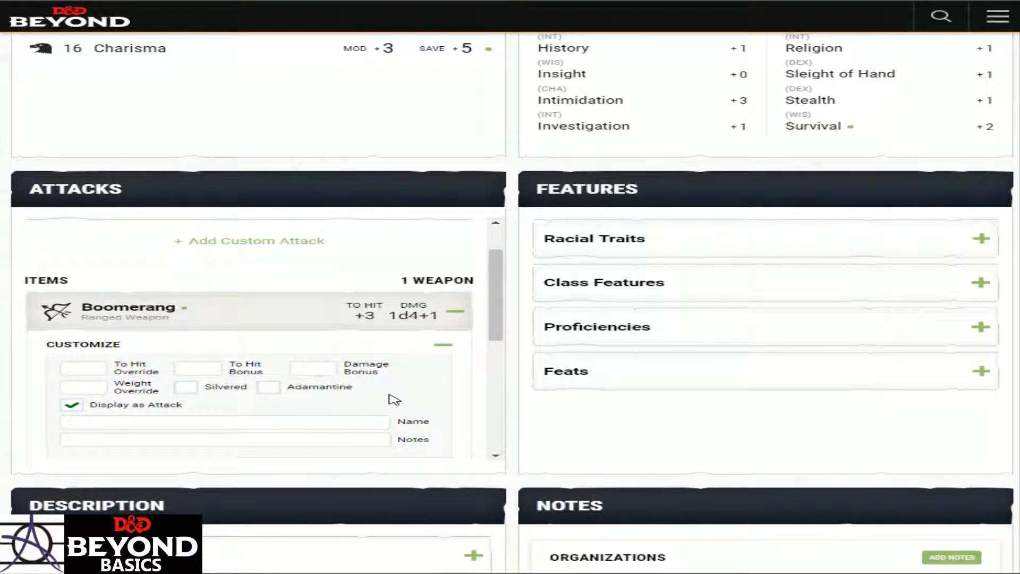
left_click(92, 366)
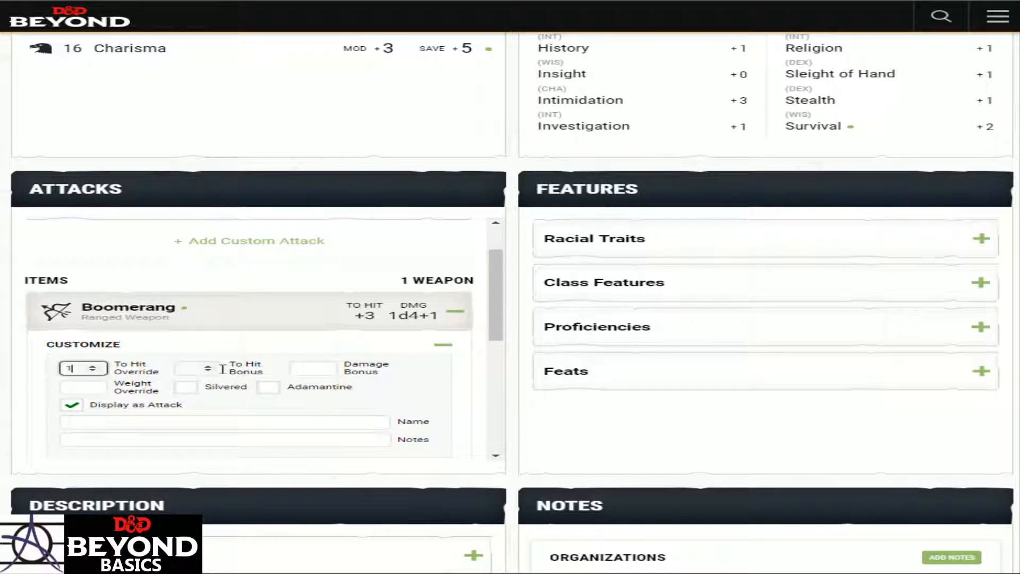
left_click(189, 370)
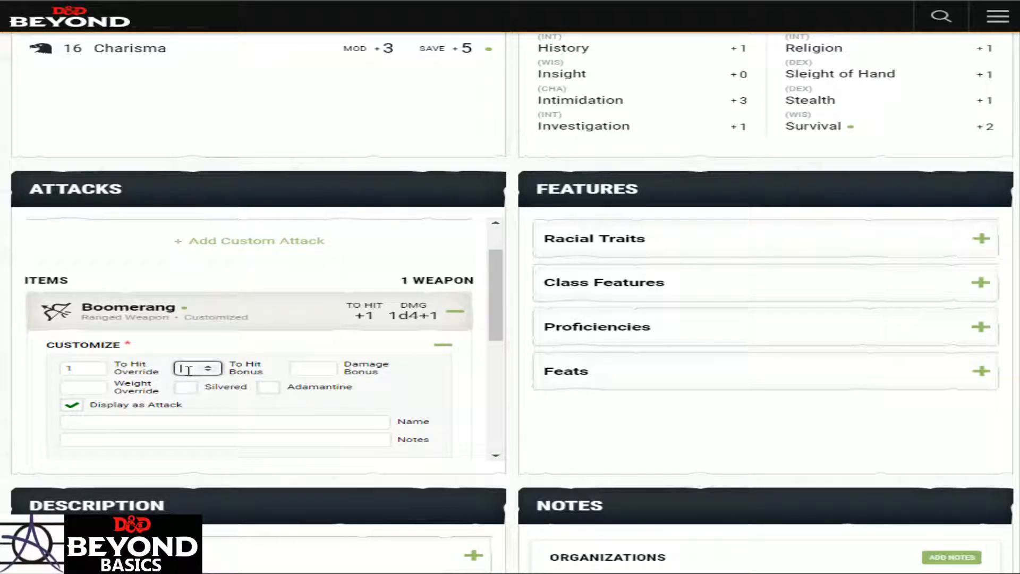
left_click(92, 371)
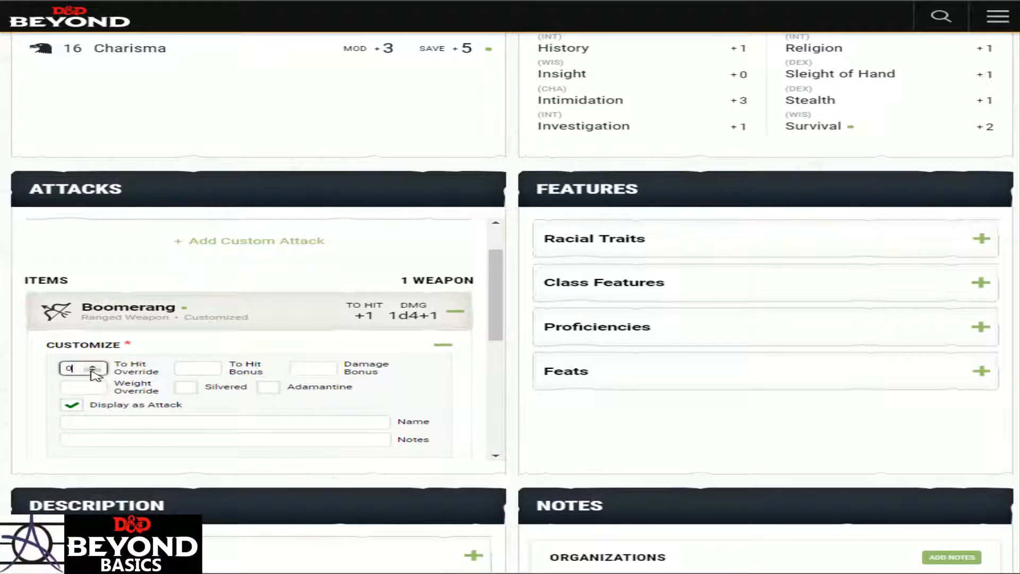
left_click(195, 354)
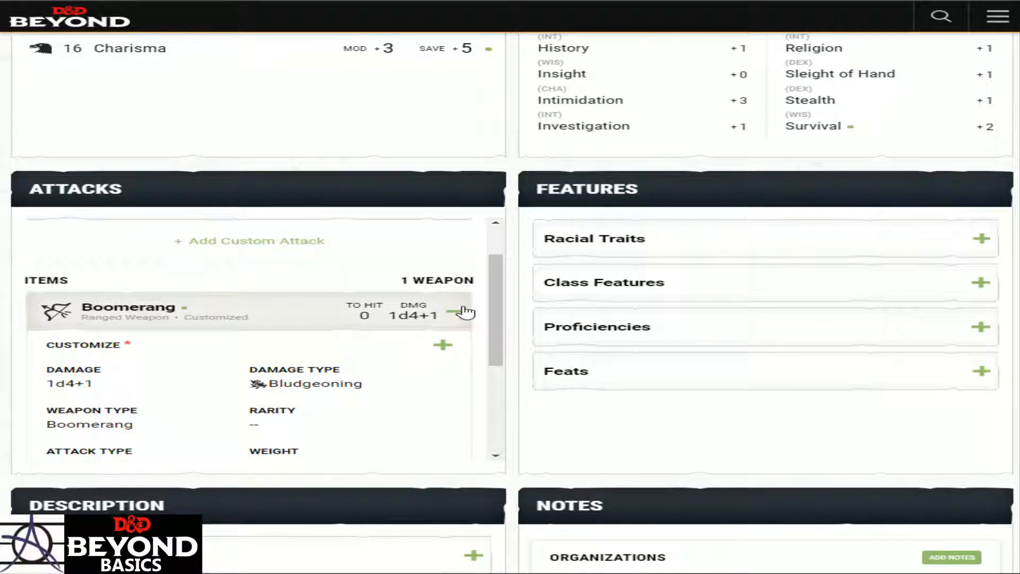
scroll(465, 313, "down", 3)
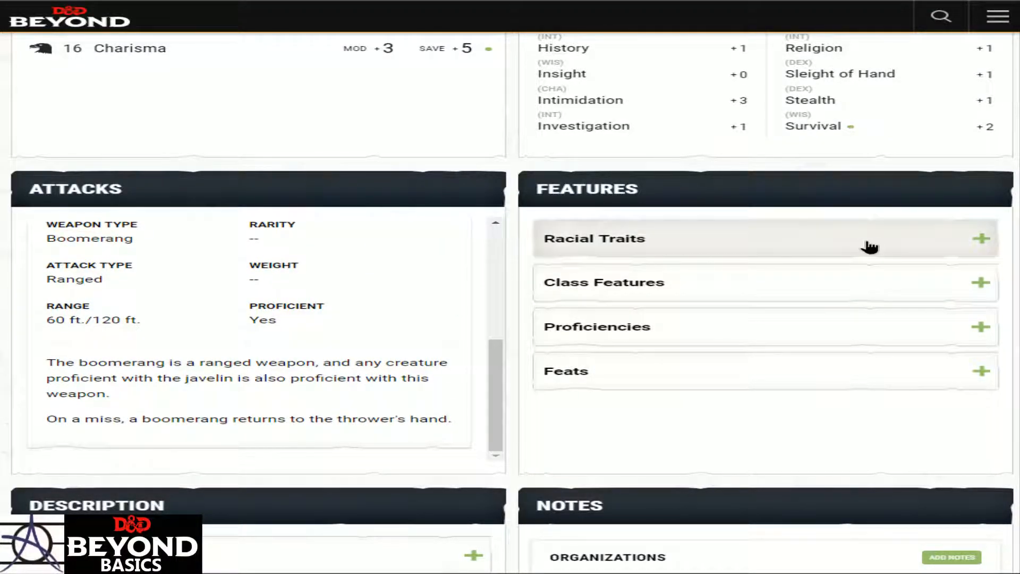
Expand the racial traits and read the Languages, Skills, Ability Score Increase and Feat entries
left_click(868, 246)
scroll(856, 252, "down", 1)
left_click(858, 250)
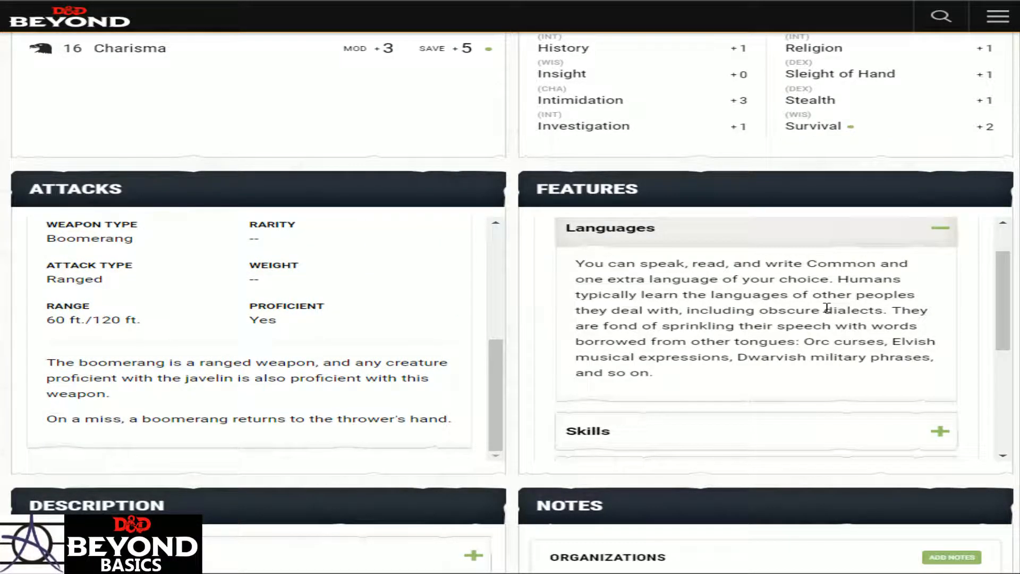
scroll(827, 309, "down", 2)
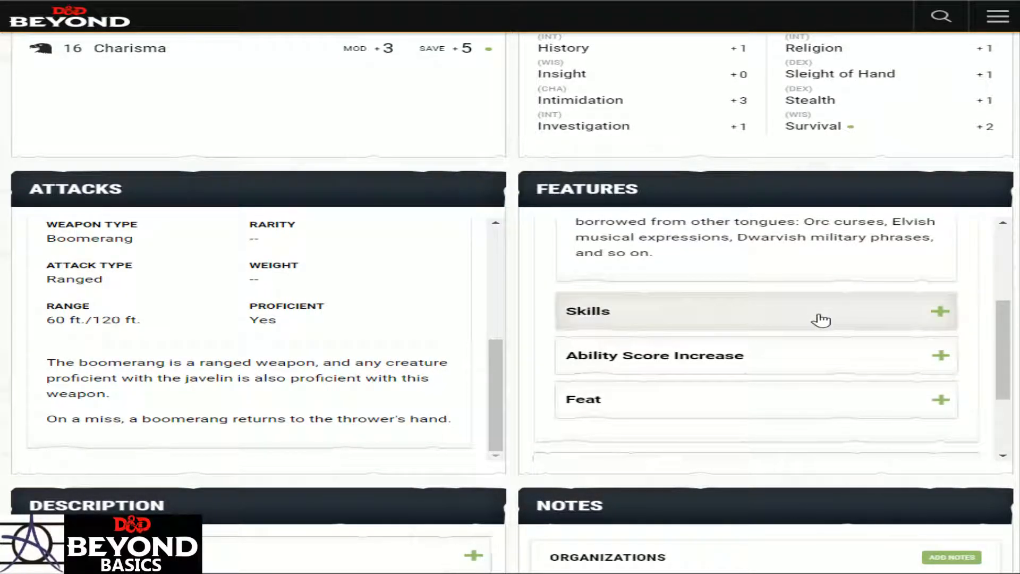
left_click(819, 318)
scroll(754, 348, "down", 1)
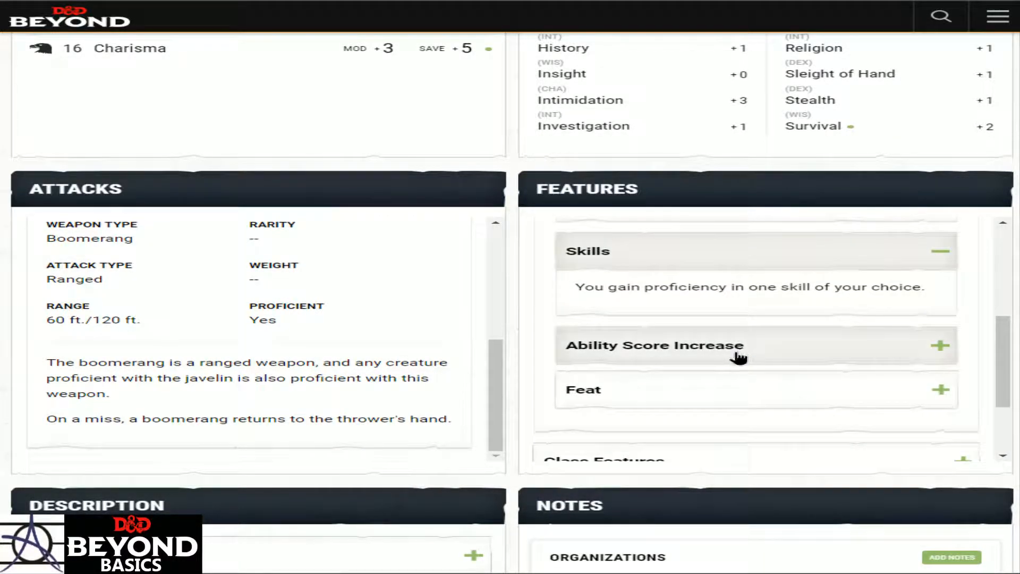
left_click(741, 355)
scroll(742, 348, "down", 2)
left_click(748, 345)
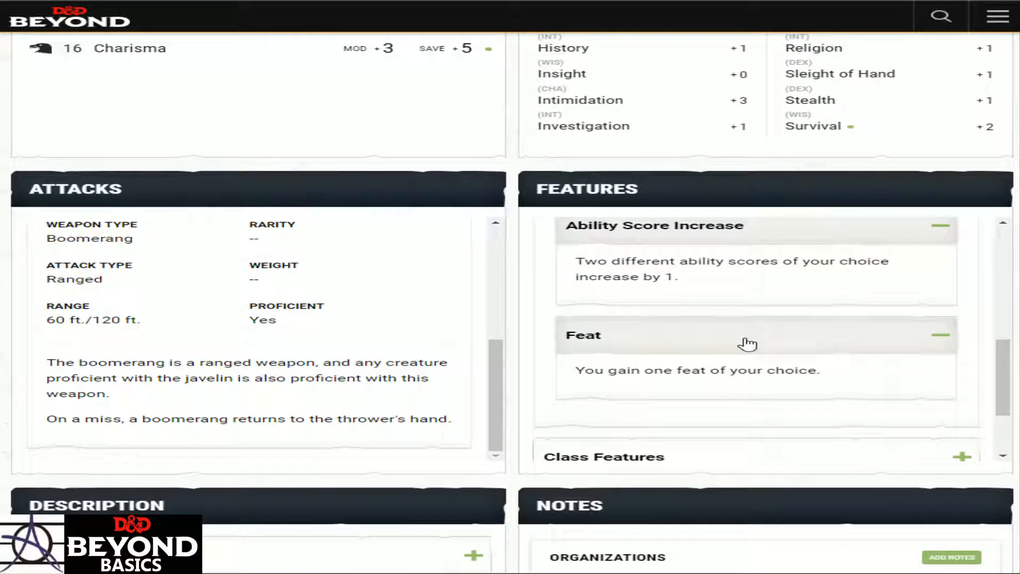
scroll(747, 342, "down", 4)
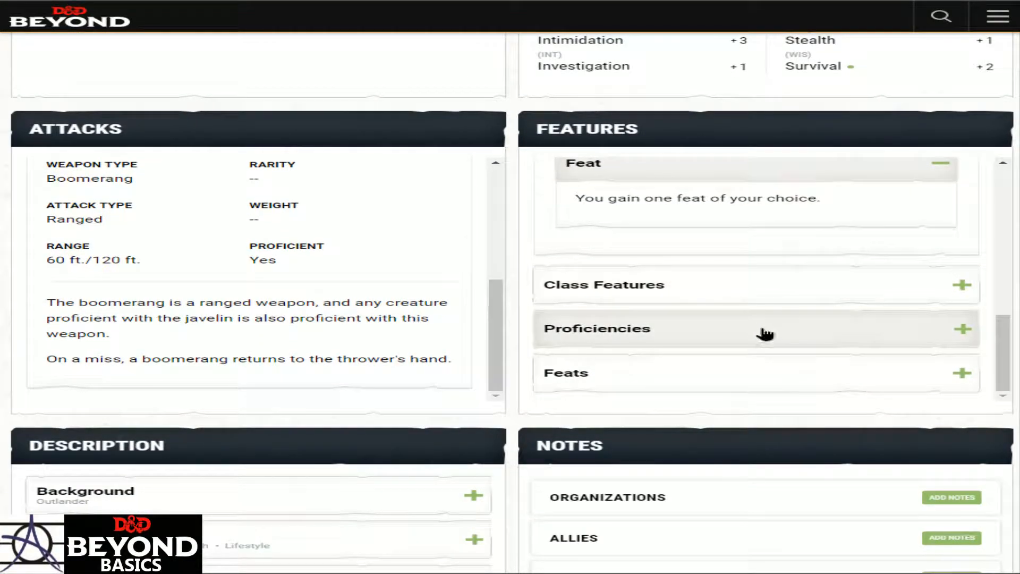
Read the character's proficiencies and feats, and bring the Description and Notes sections into view
left_click(761, 333)
scroll(763, 348, "down", 3)
left_click(728, 387)
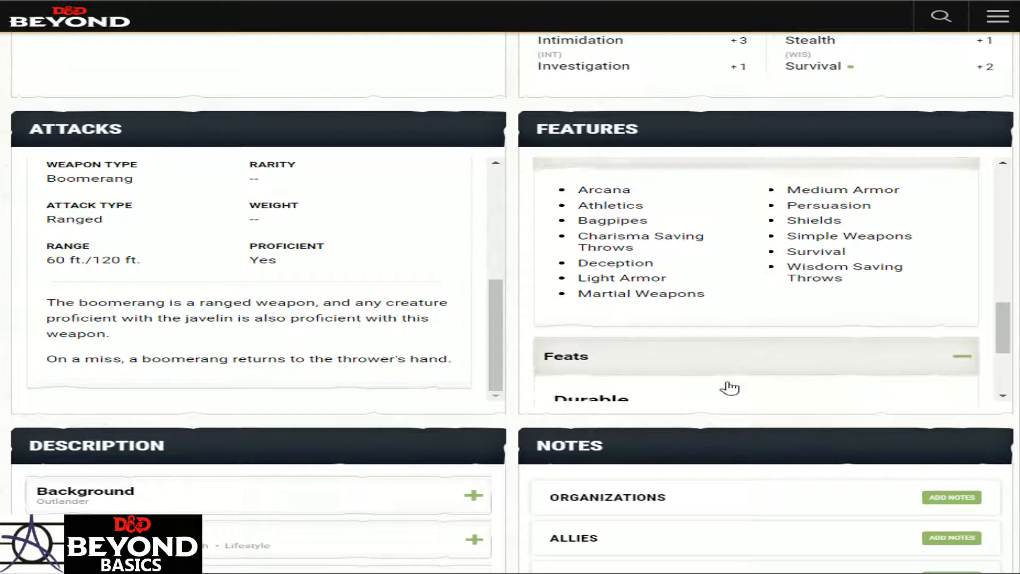
scroll(723, 388, "down", 3)
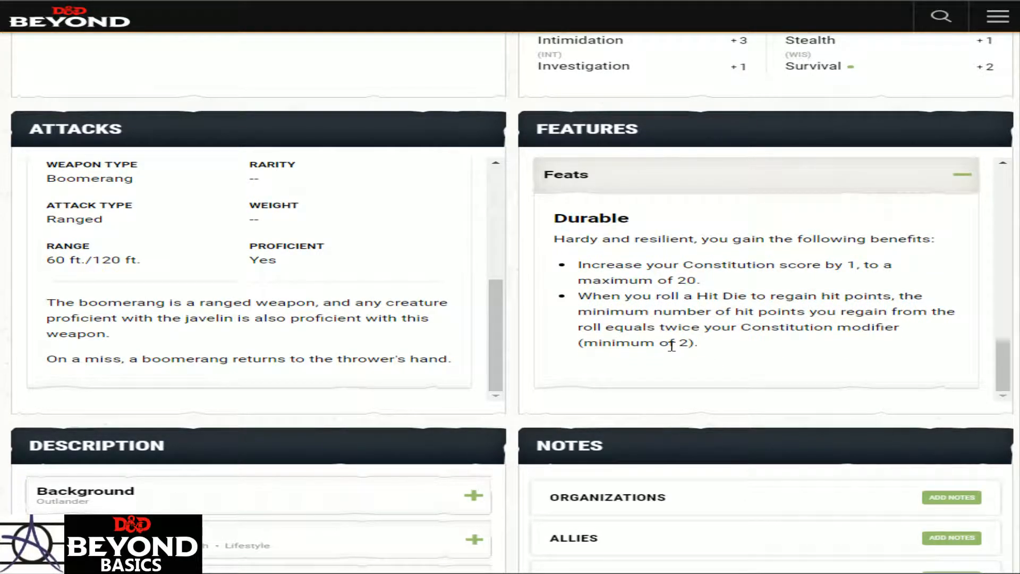
scroll(744, 348, "down", 3)
scroll(610, 278, "down", 2)
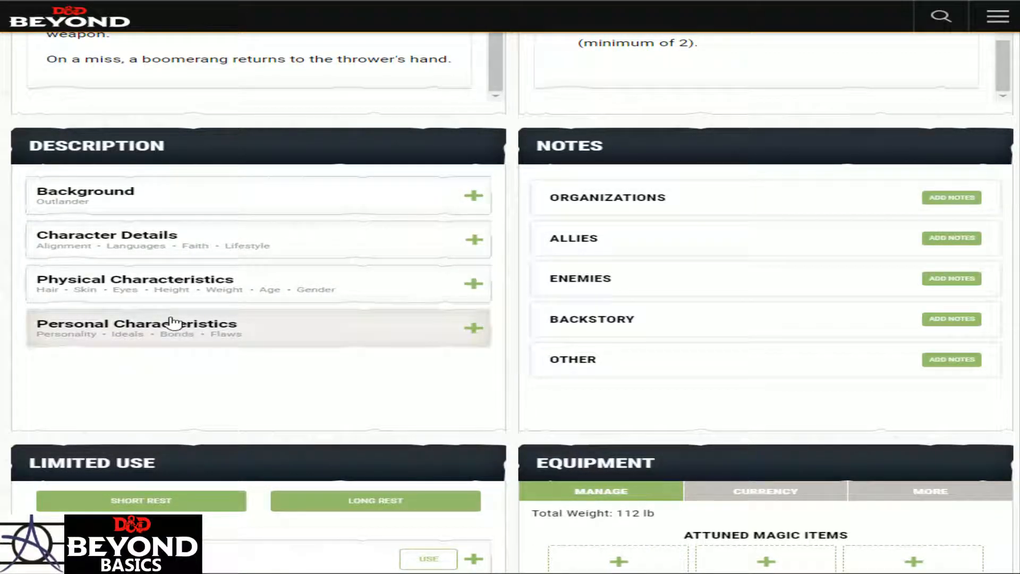
Review the Short Rest and Long Rest recovery options in the Limited Use section without taking either rest
scroll(700, 287, "down", 3)
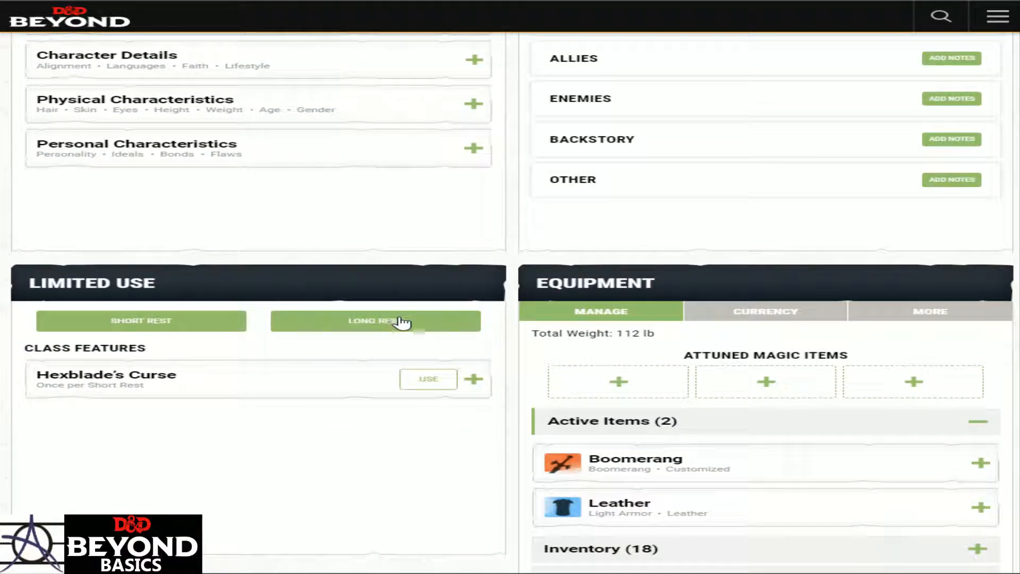
left_click(191, 321)
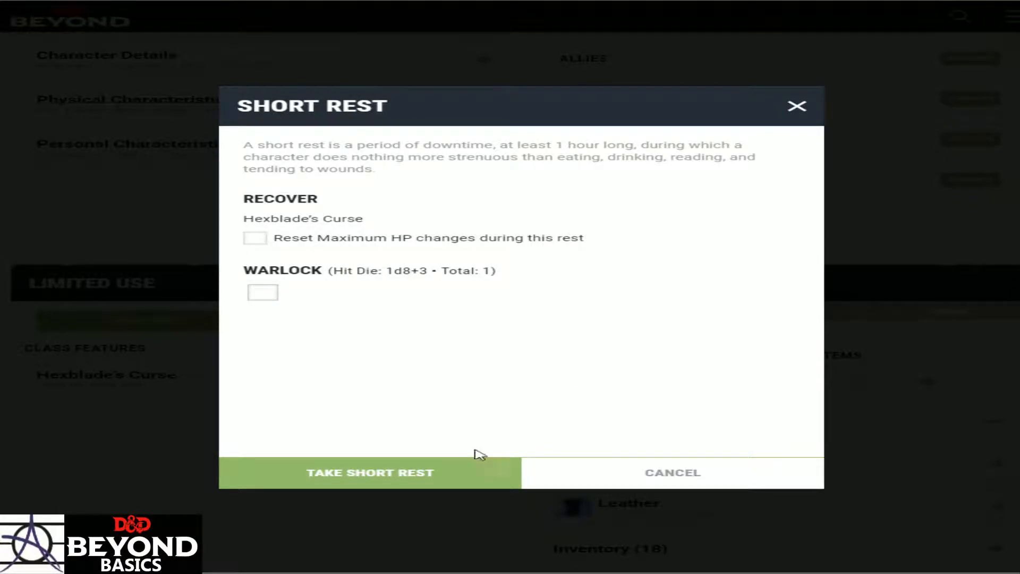
left_click(594, 474)
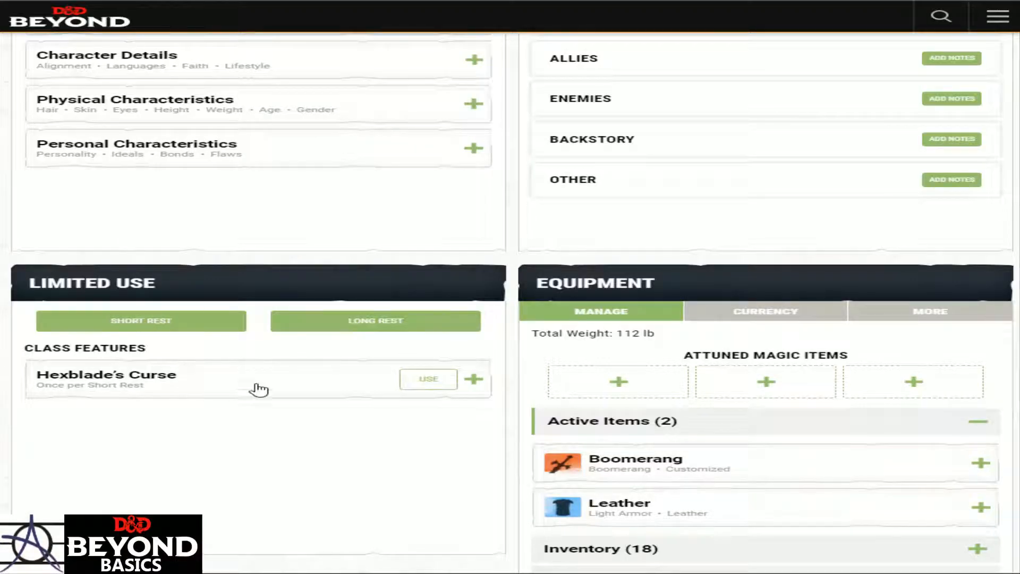
left_click(411, 325)
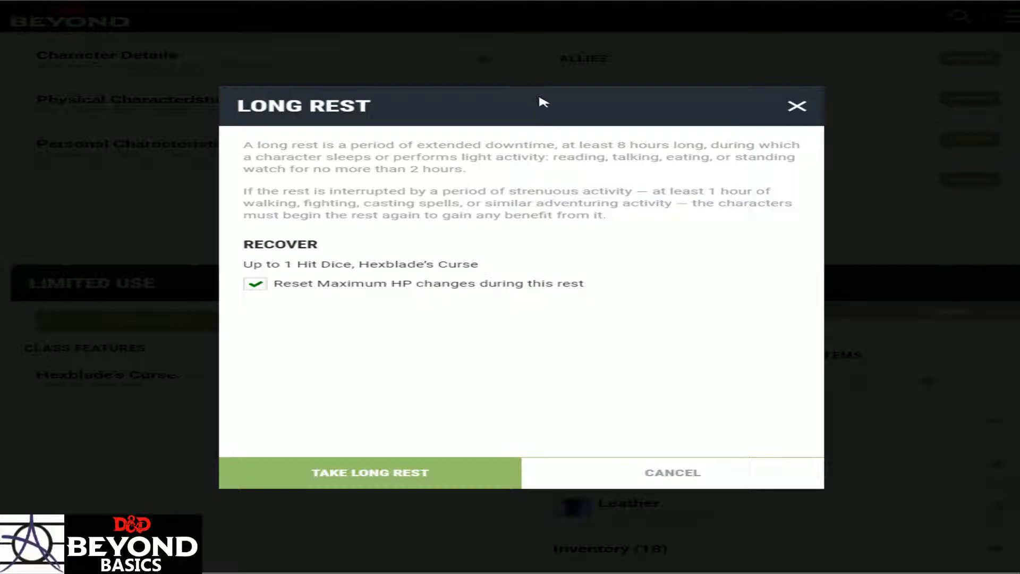
left_click(576, 483)
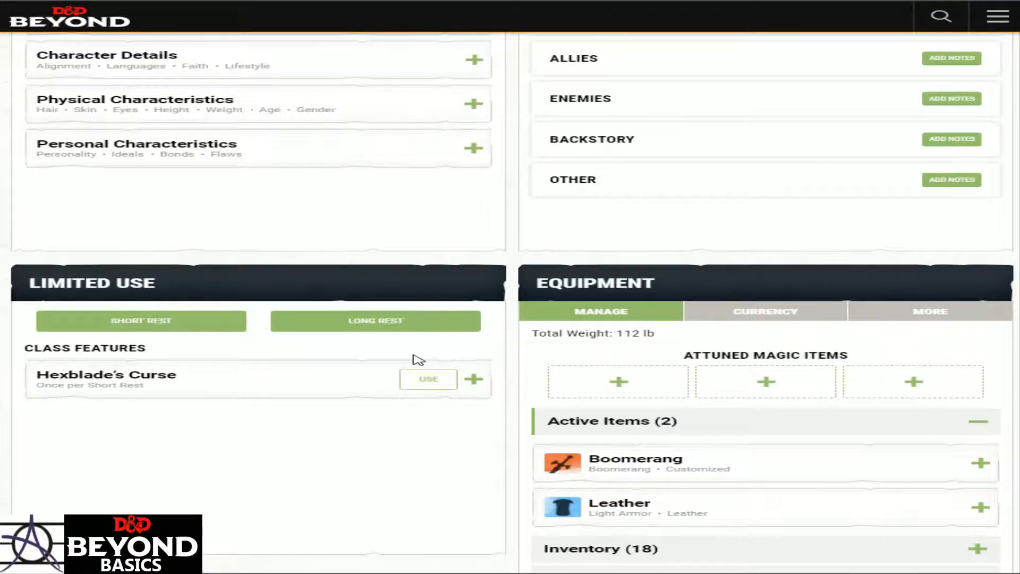
Mark Hexblade's Curse as used, and take a short rest with Reset Maximum HP changes enabled to recover it
scroll(416, 359, "down", 1)
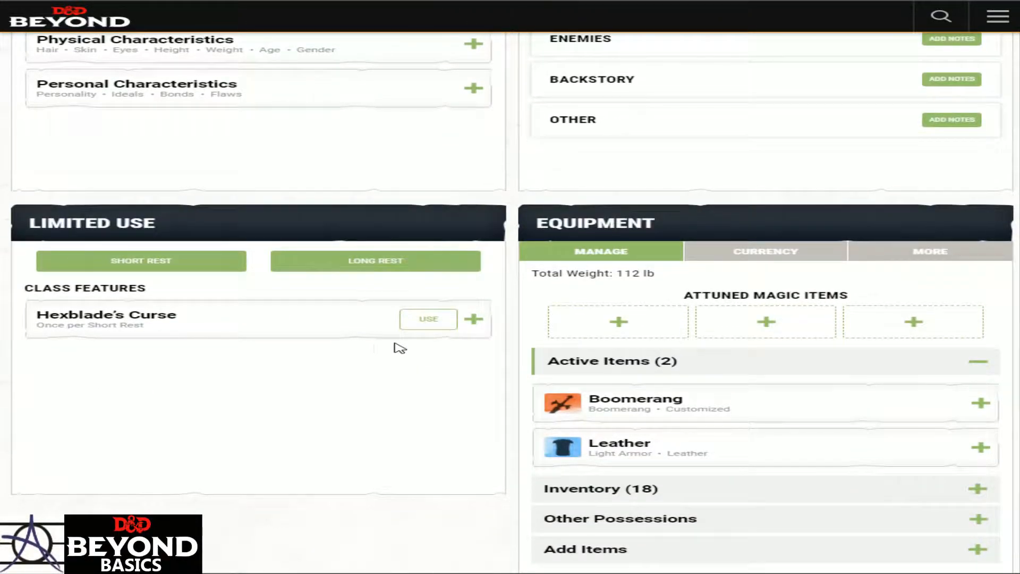
left_click(428, 323)
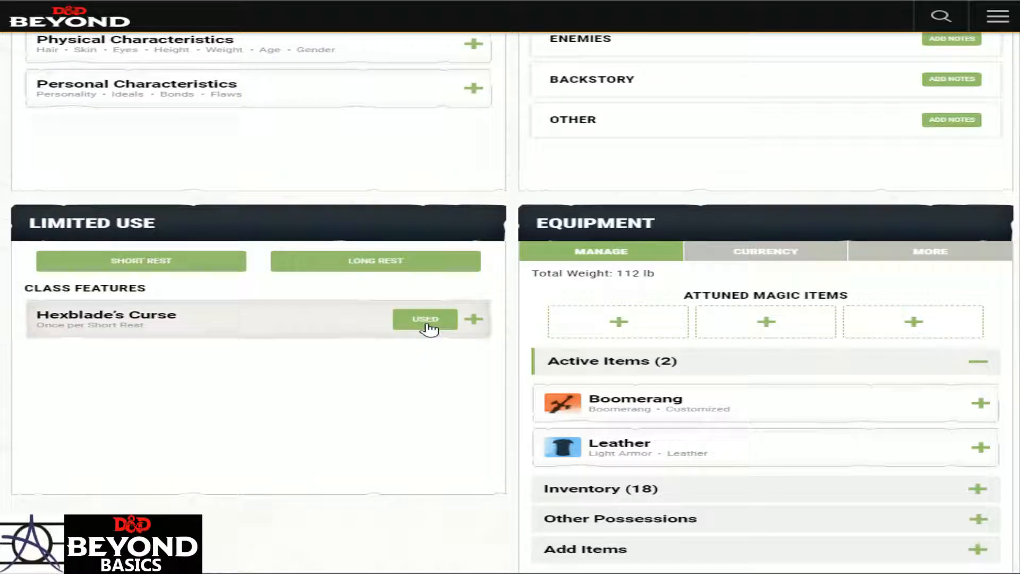
left_click(141, 260)
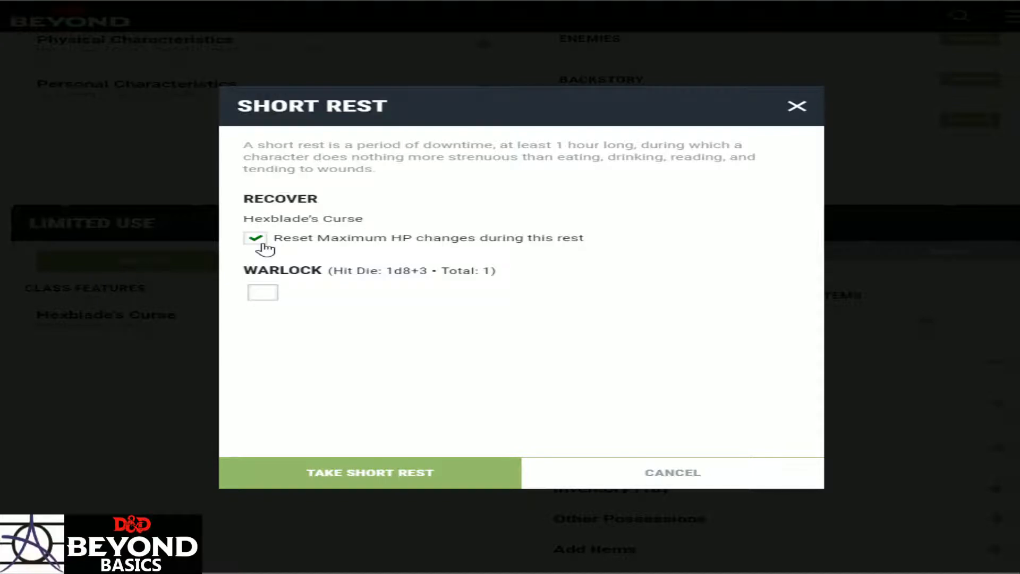
left_click(409, 475)
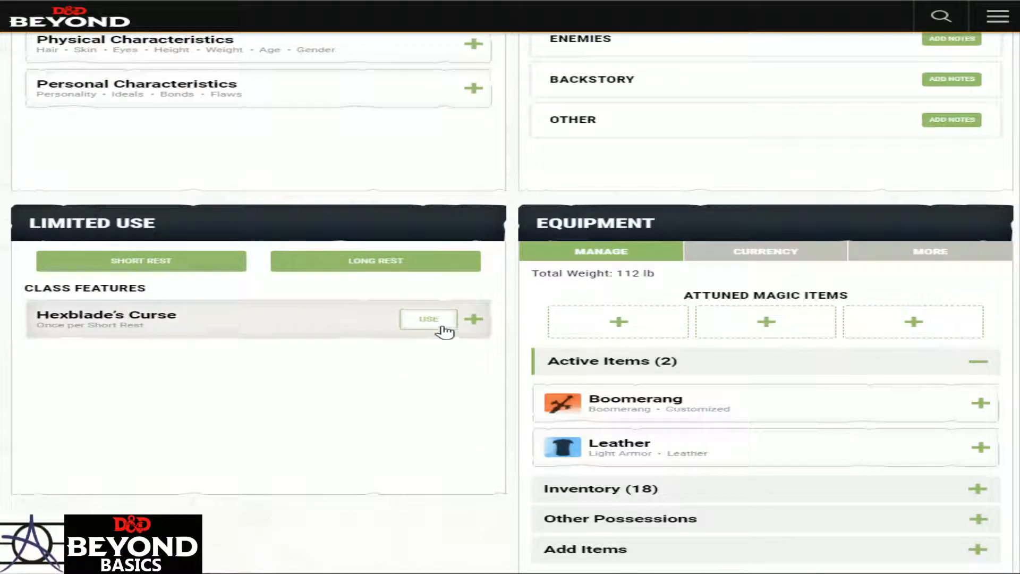
Check the Boomerang's details among the active items in the Equipment section, and collapse them again
scroll(467, 344, "down", 1)
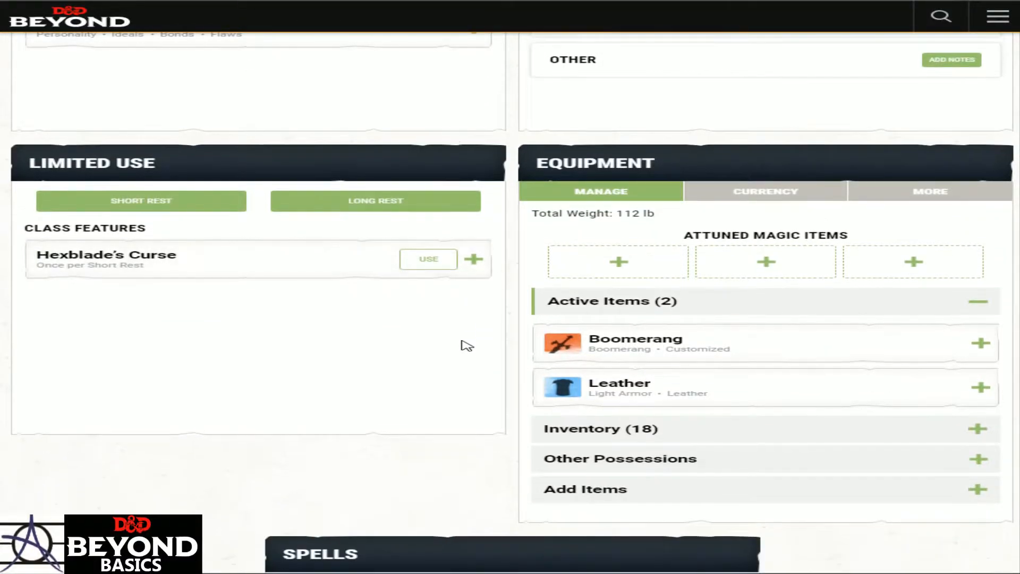
scroll(608, 340, "down", 1)
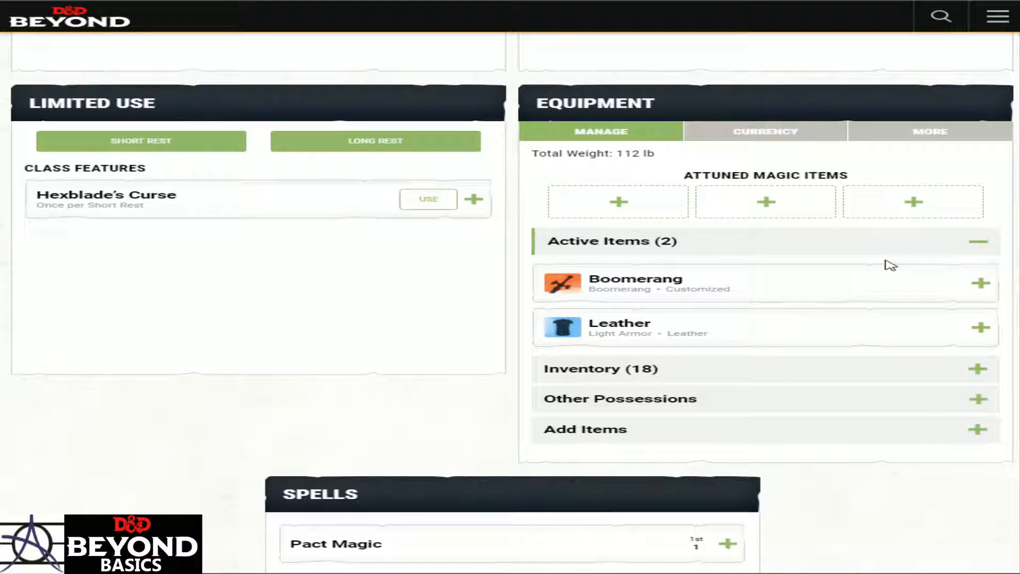
left_click(776, 286)
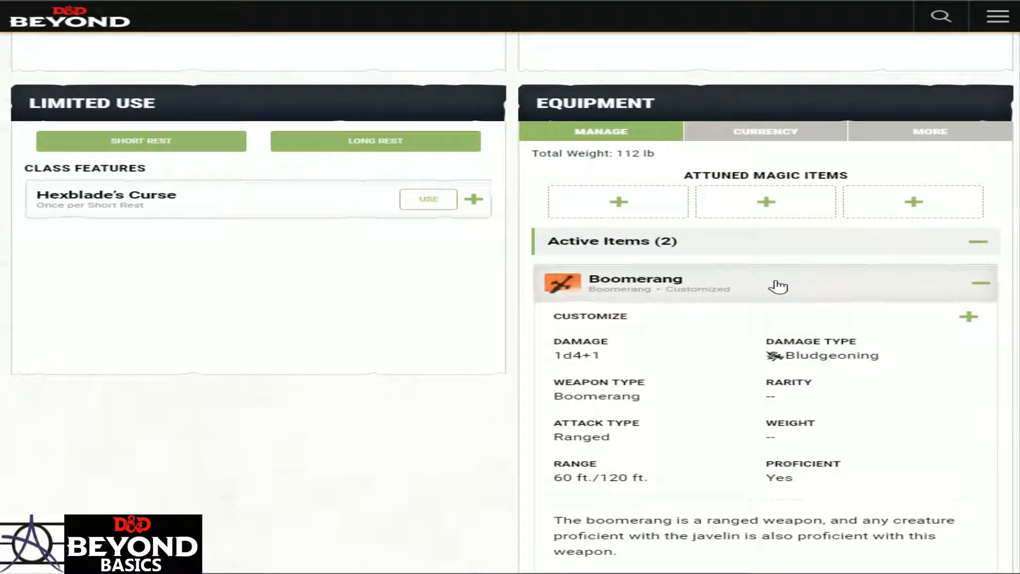
left_click(841, 283)
Wield the first Dagger in the inventory and reopen the list of active items
left_click(658, 371)
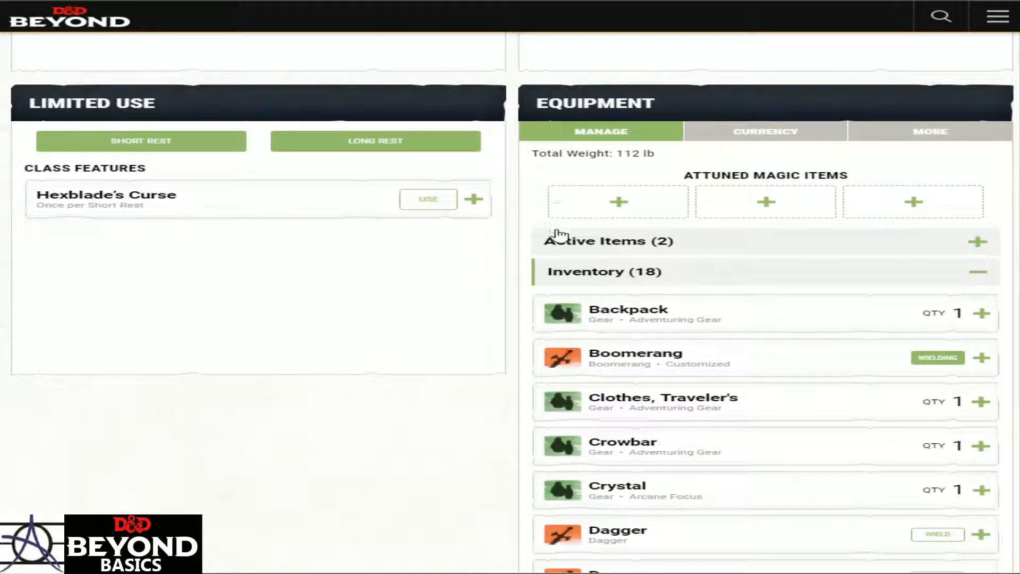
scroll(911, 369, "down", 3)
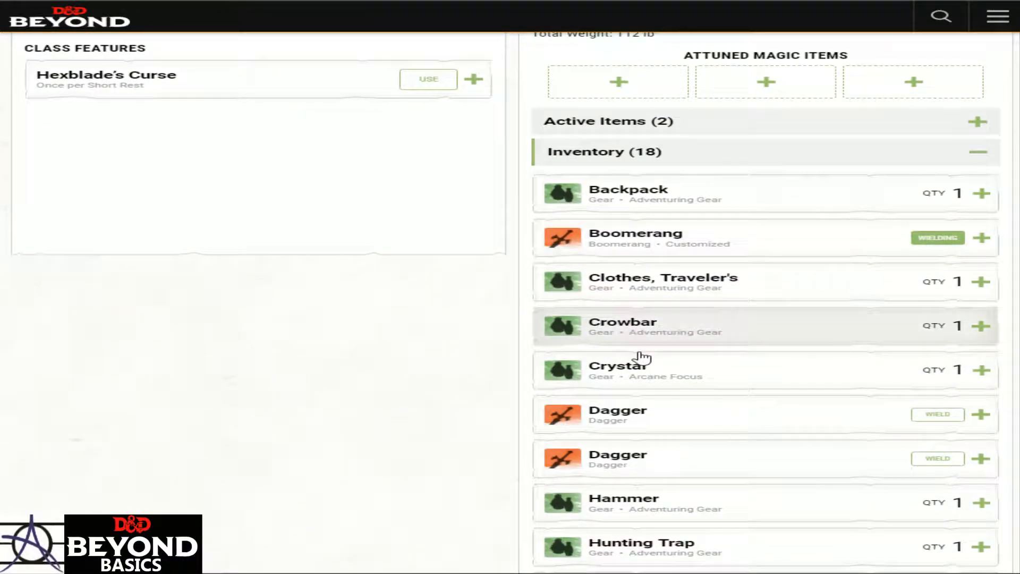
left_click(938, 414)
scroll(792, 444, "up", 4)
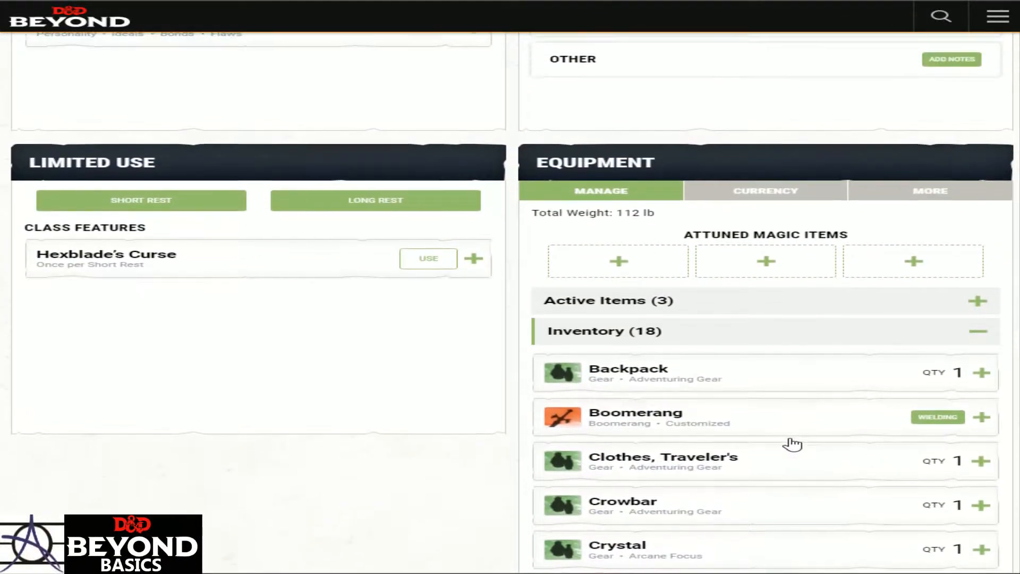
left_click(711, 313)
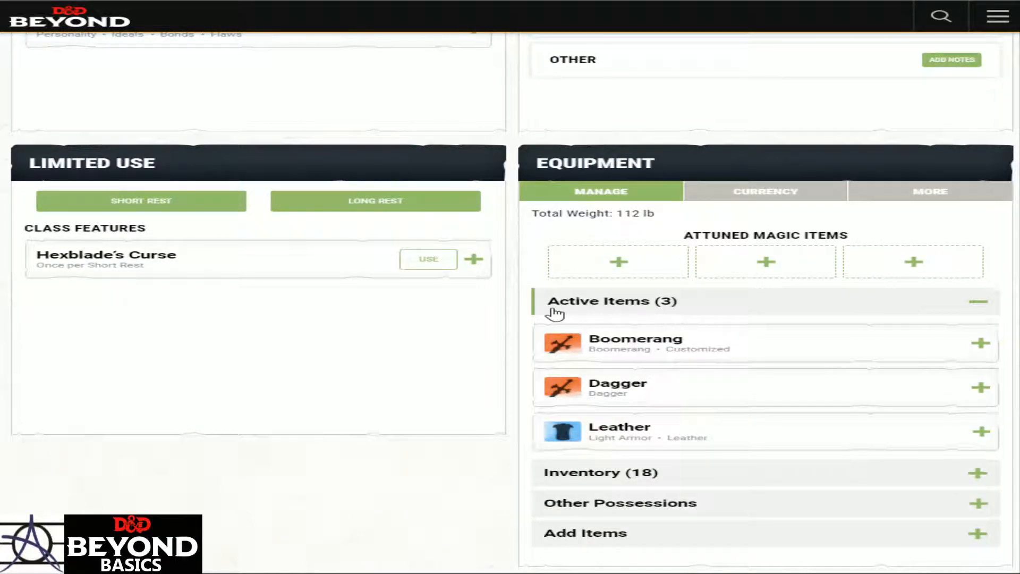
Collapse the Boomerang's details in the Attacks section and look at the Dagger's attack entry
scroll(667, 396, "up", 15)
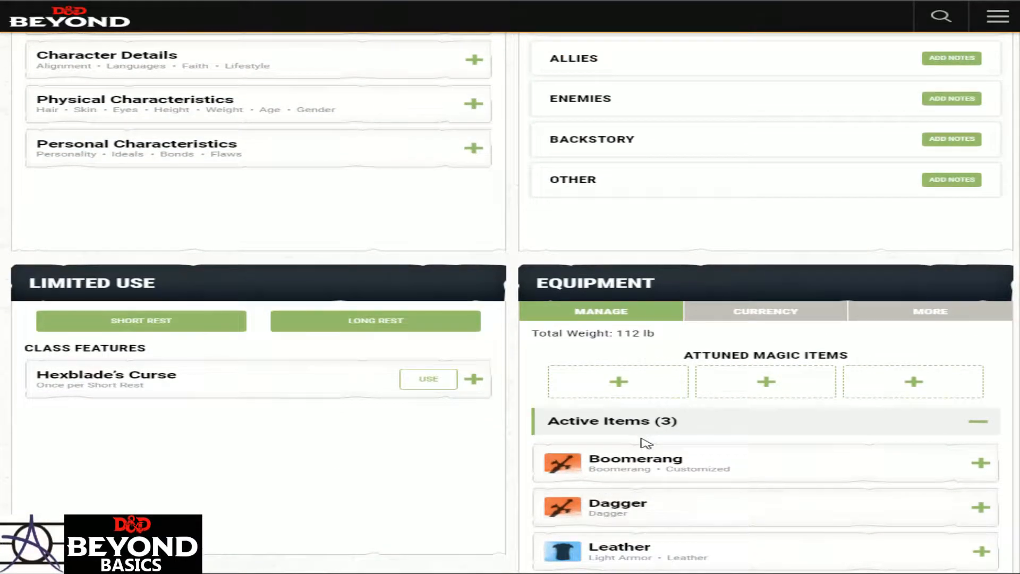
scroll(678, 481, "up", 1)
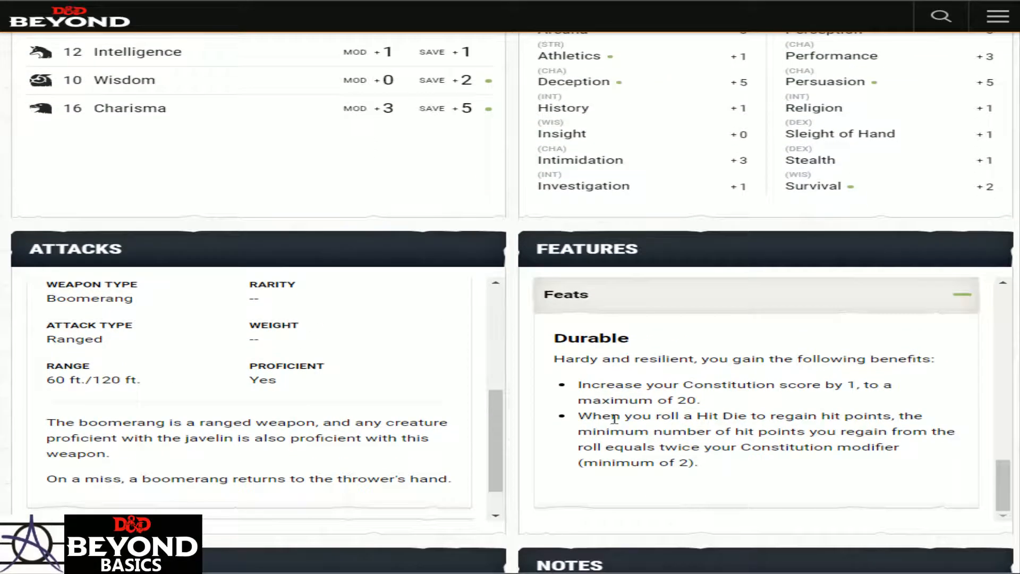
scroll(381, 356, "up", 3)
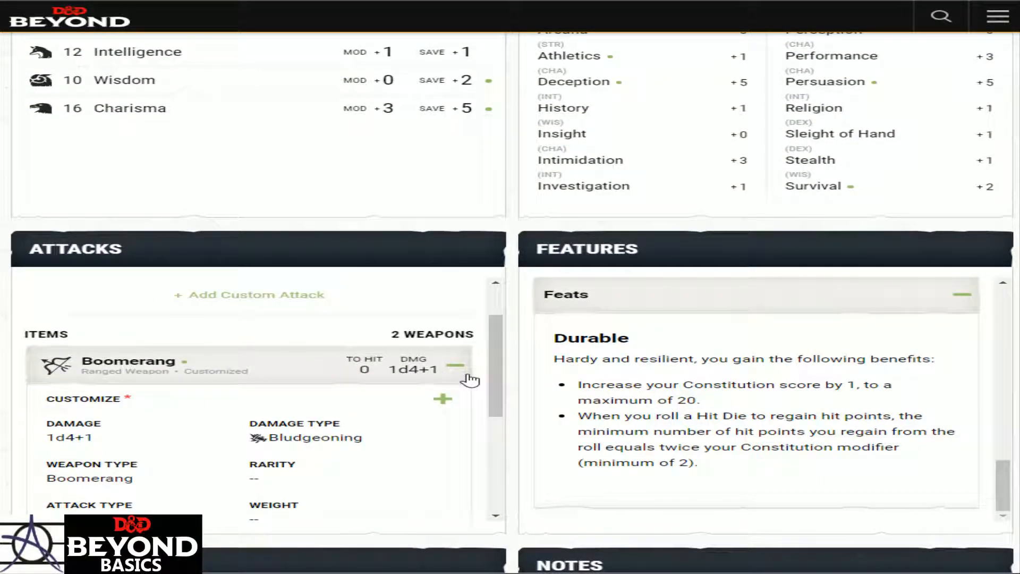
left_click(464, 372)
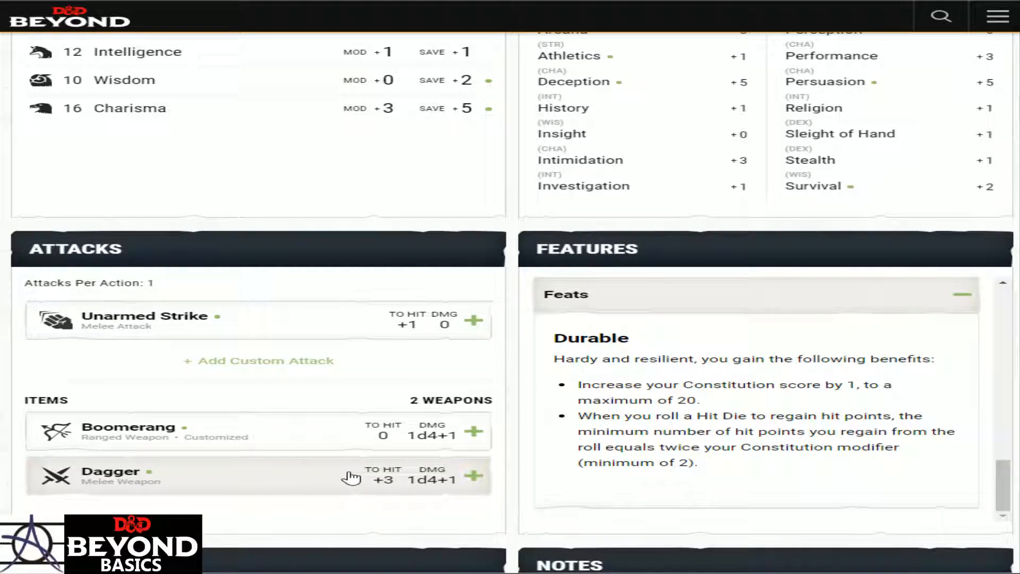
scroll(355, 483, "down", 1)
scroll(355, 484, "up", 1)
Open the Warlock's list of spells to add, filter it by "eld", and learn the Eldritch Blast cantrip
scroll(675, 316, "down", 12)
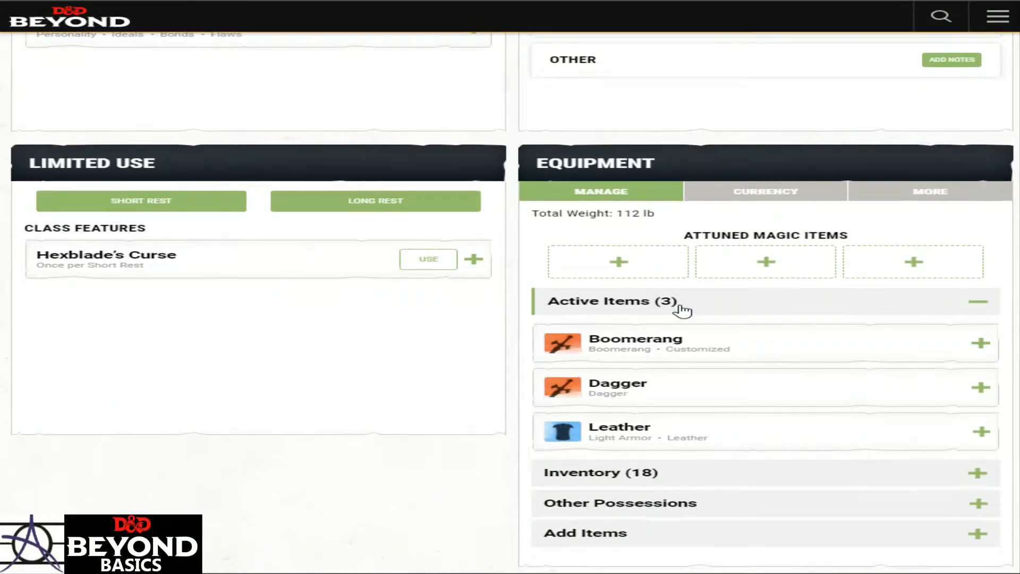
scroll(680, 309, "down", 7)
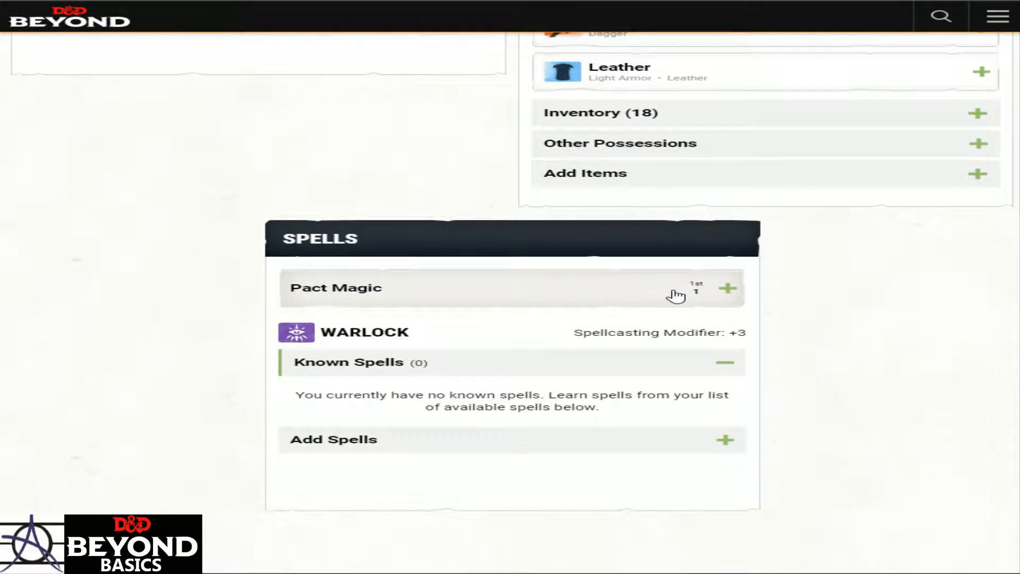
scroll(630, 323, "down", 1)
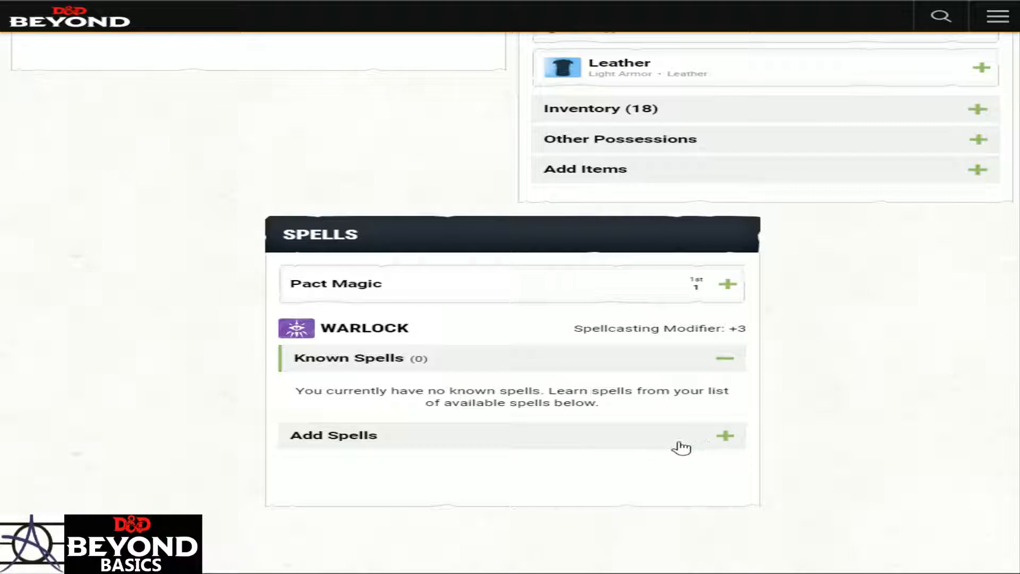
left_click(694, 447)
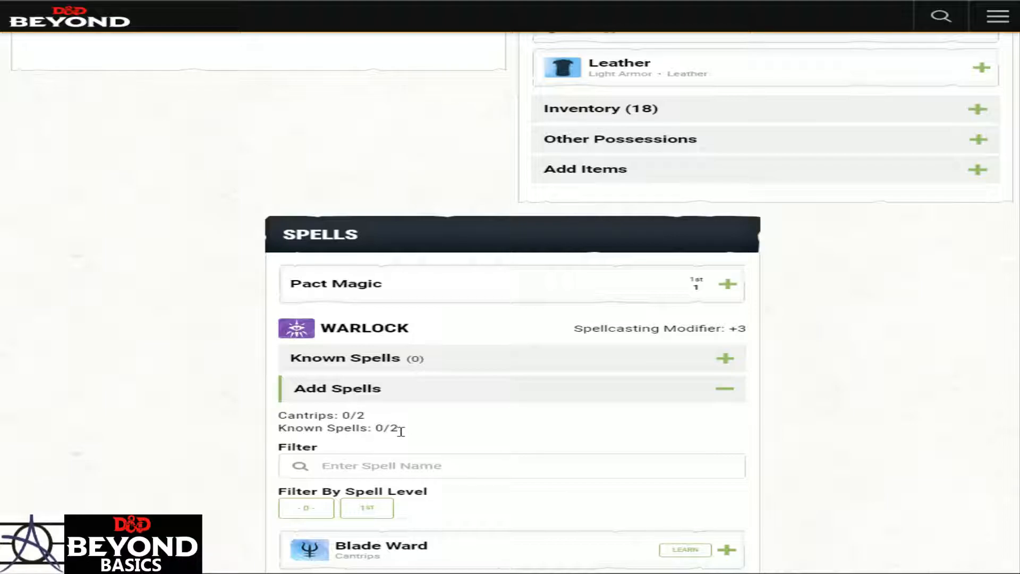
scroll(401, 431, "down", 2)
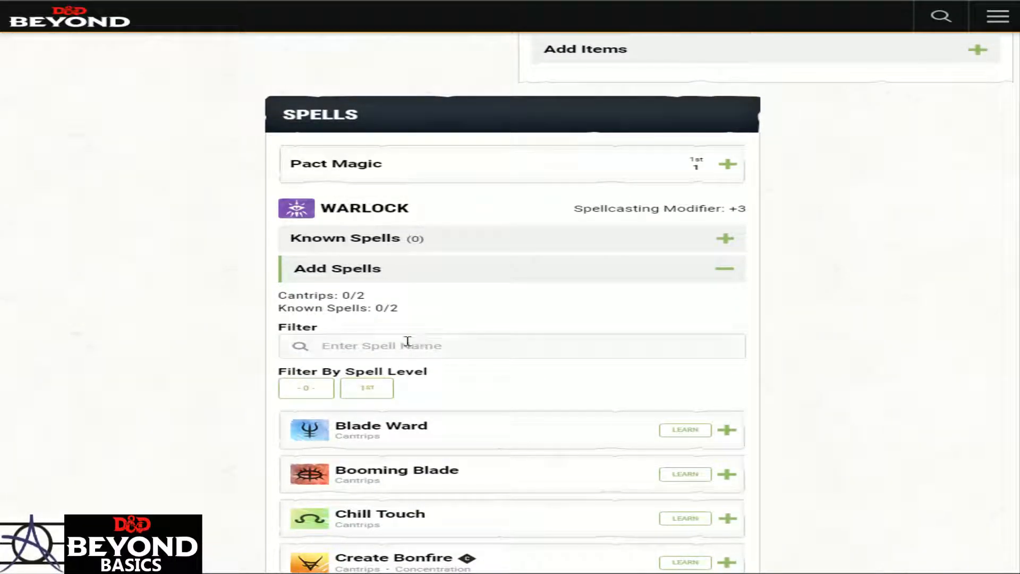
left_click(407, 341)
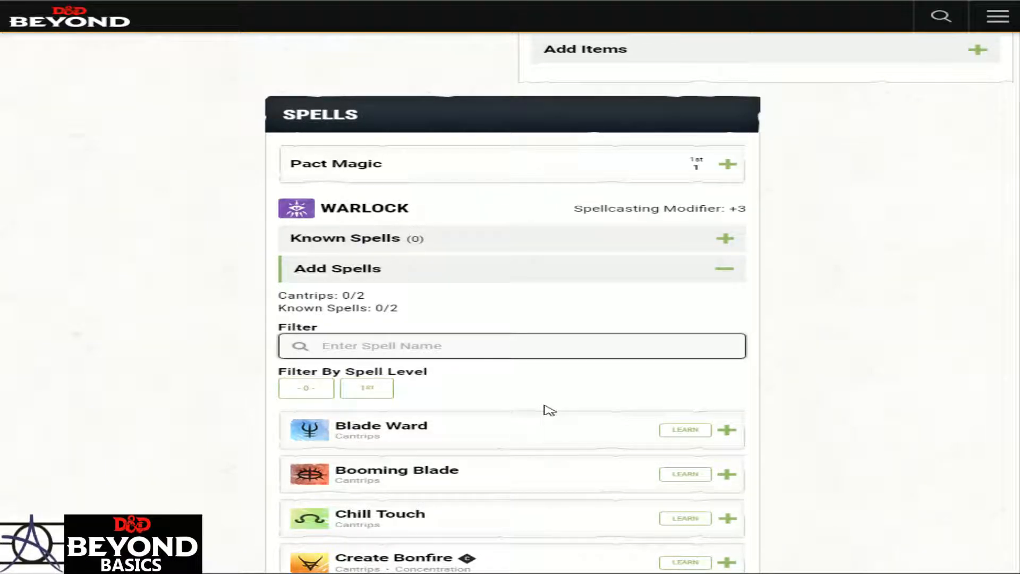
type("eld")
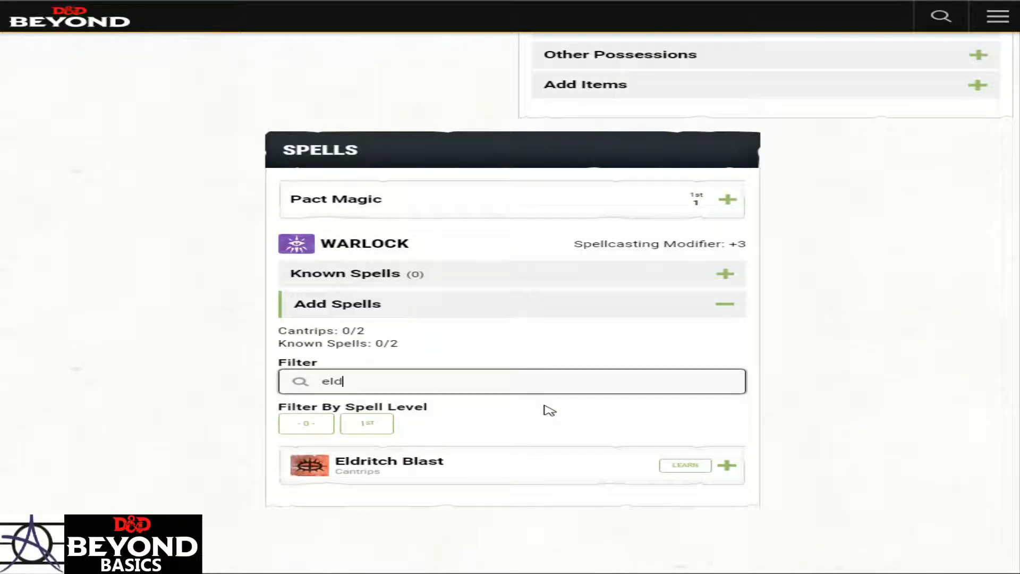
left_click(689, 471)
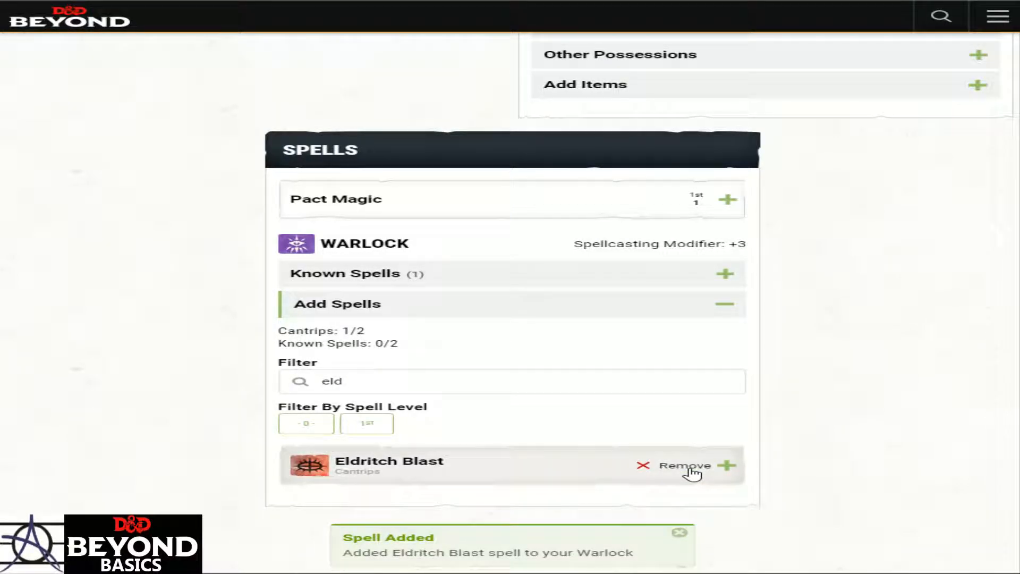
Clear the spell name filter, limit the list to level 0 spells, and learn the Green-Flame Blade cantrip
double_click(421, 375)
key("BackSpace")
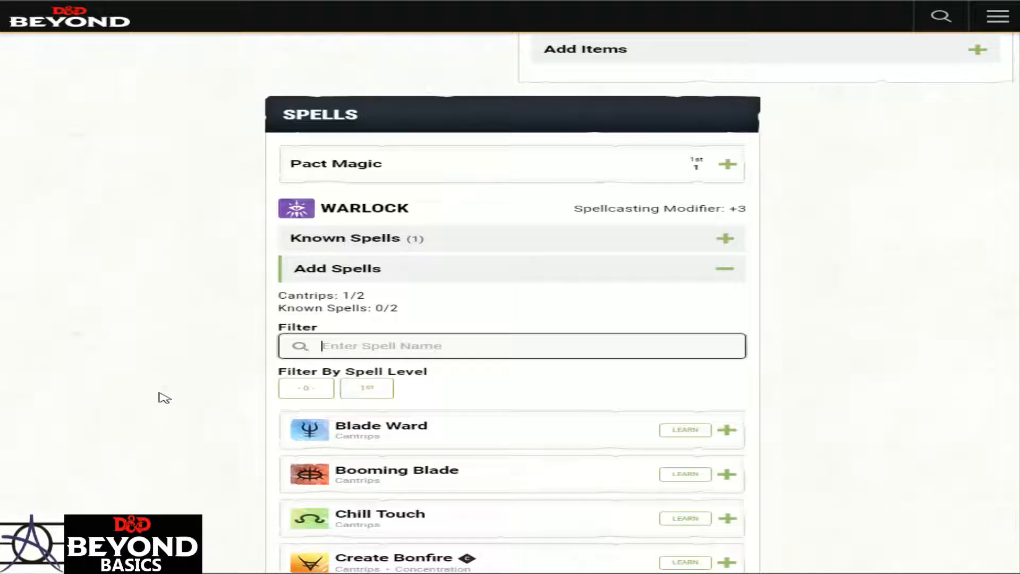
left_click(317, 393)
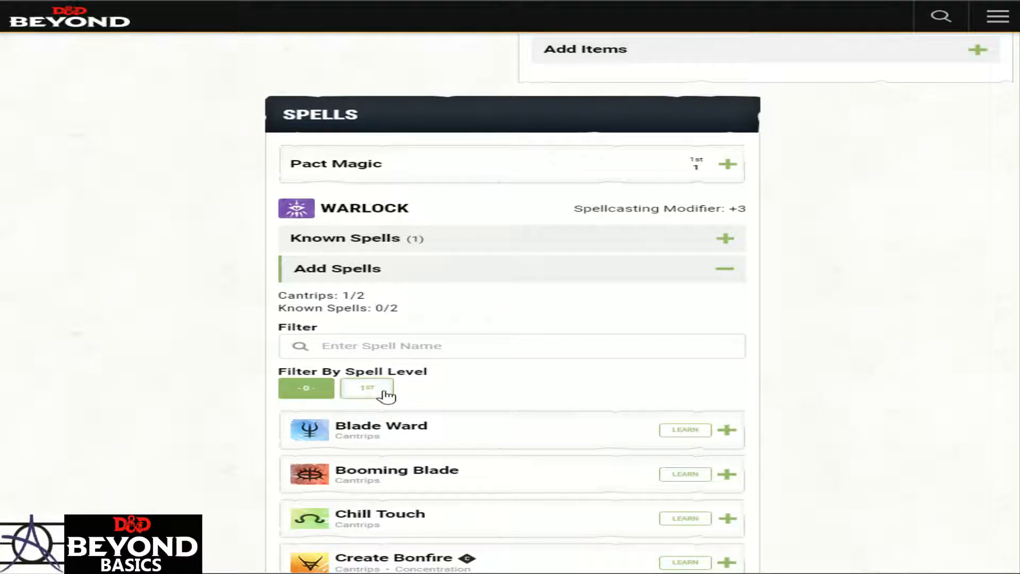
scroll(386, 394, "down", 2)
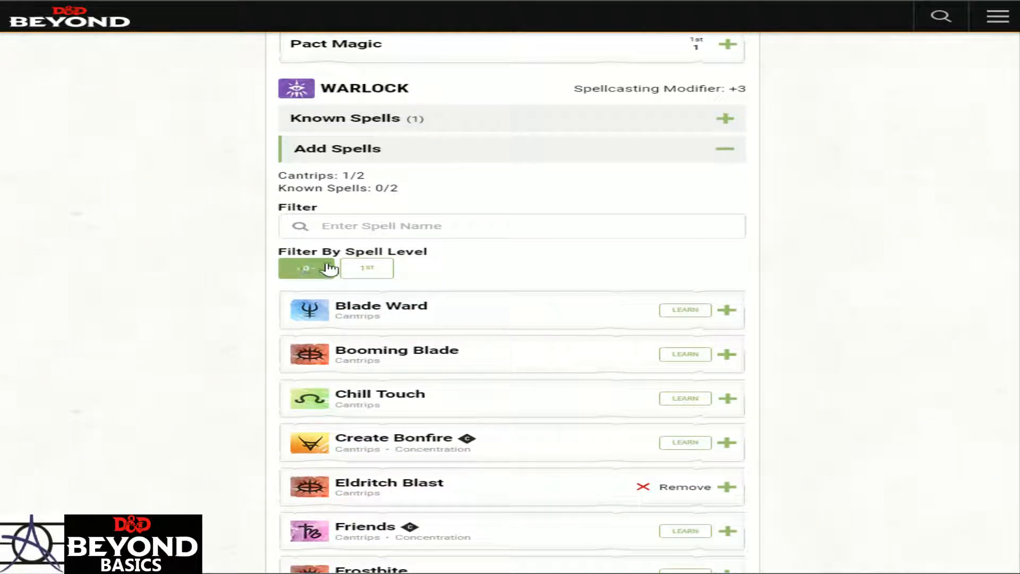
scroll(446, 290, "down", 2)
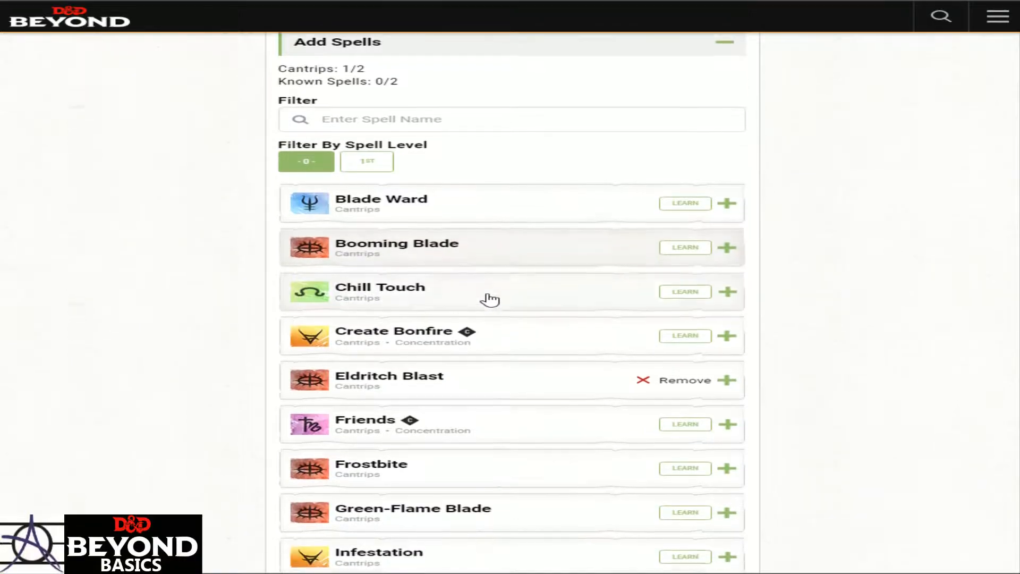
scroll(478, 303, "down", 2)
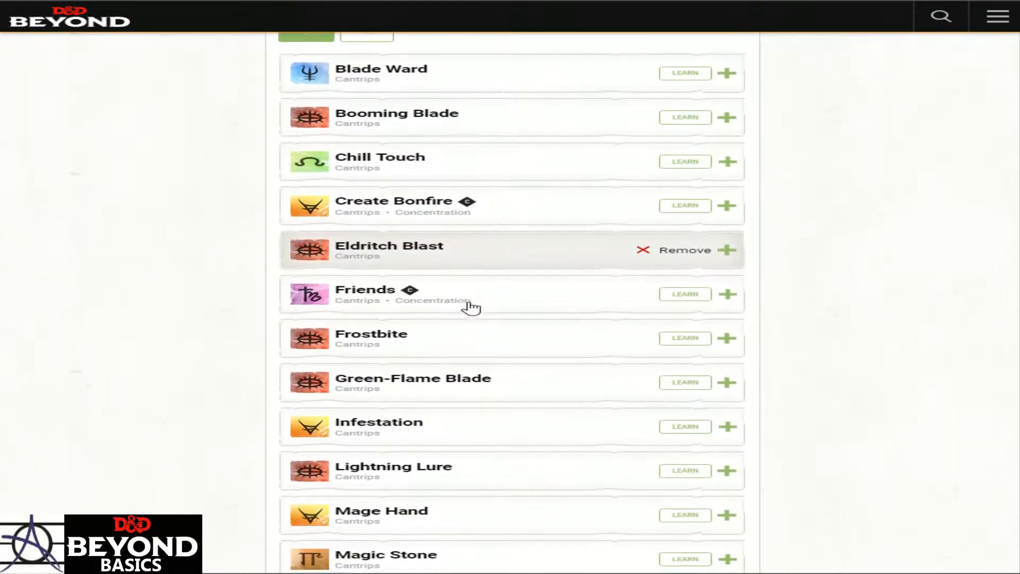
scroll(470, 307, "down", 3)
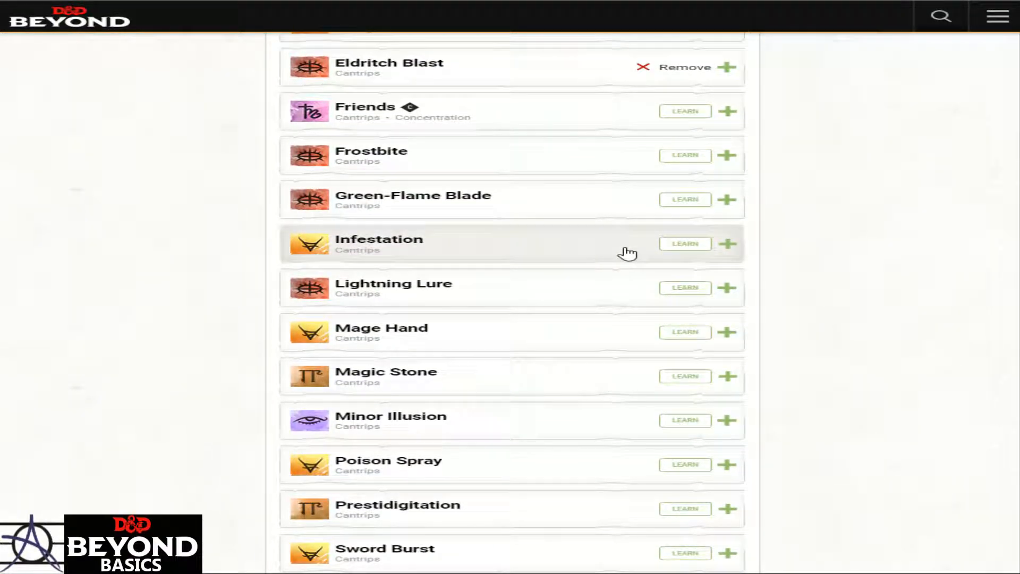
left_click(690, 203)
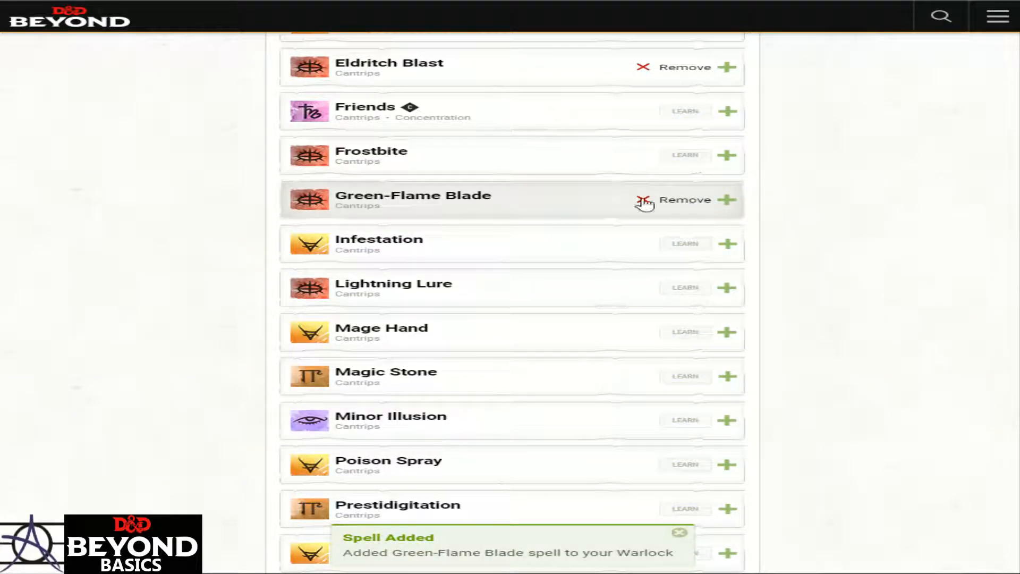
Expand the Green-Flame Blade entry and read its components and full spell description
left_click(552, 207)
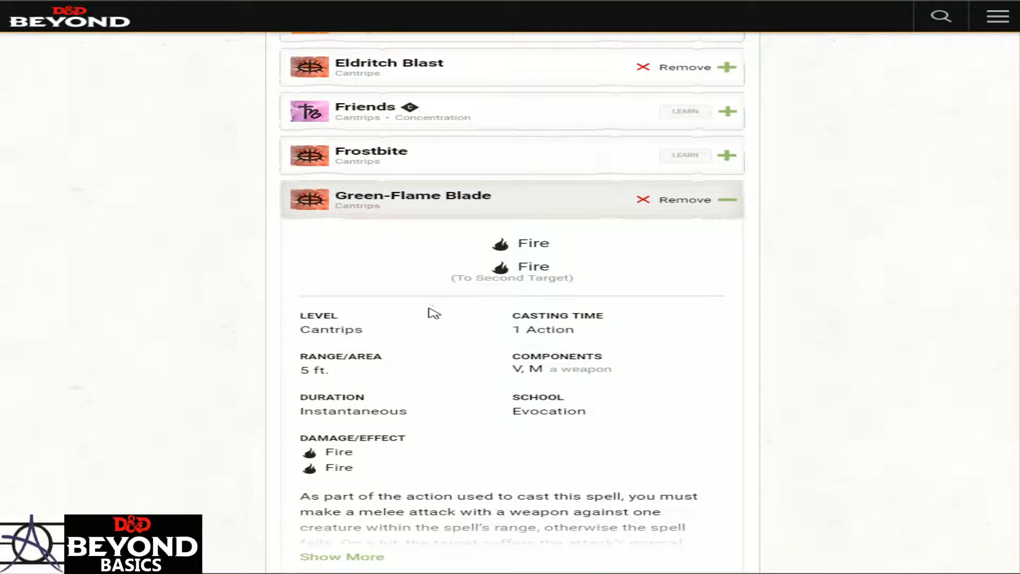
scroll(420, 311, "down", 1)
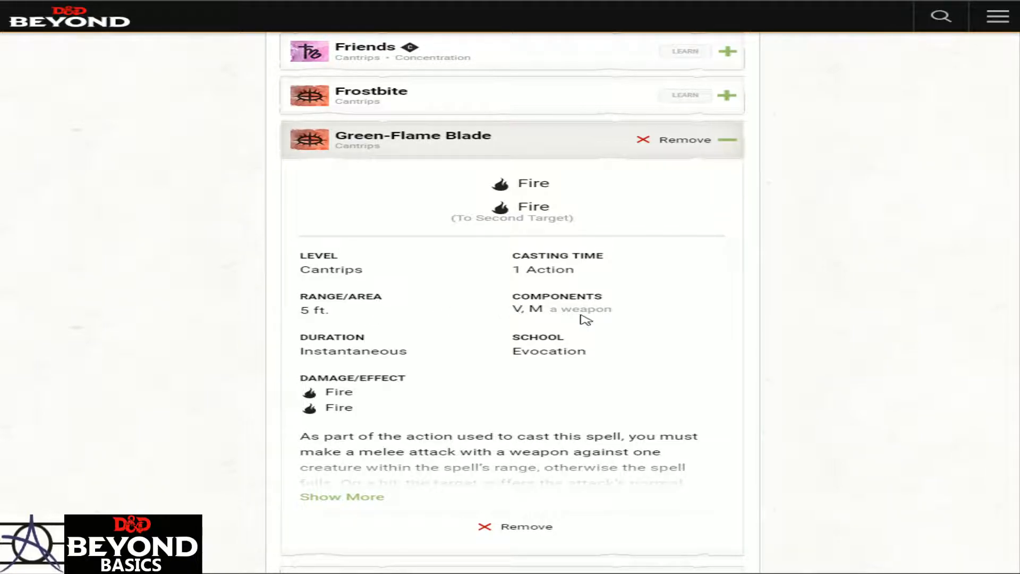
scroll(585, 319, "down", 1)
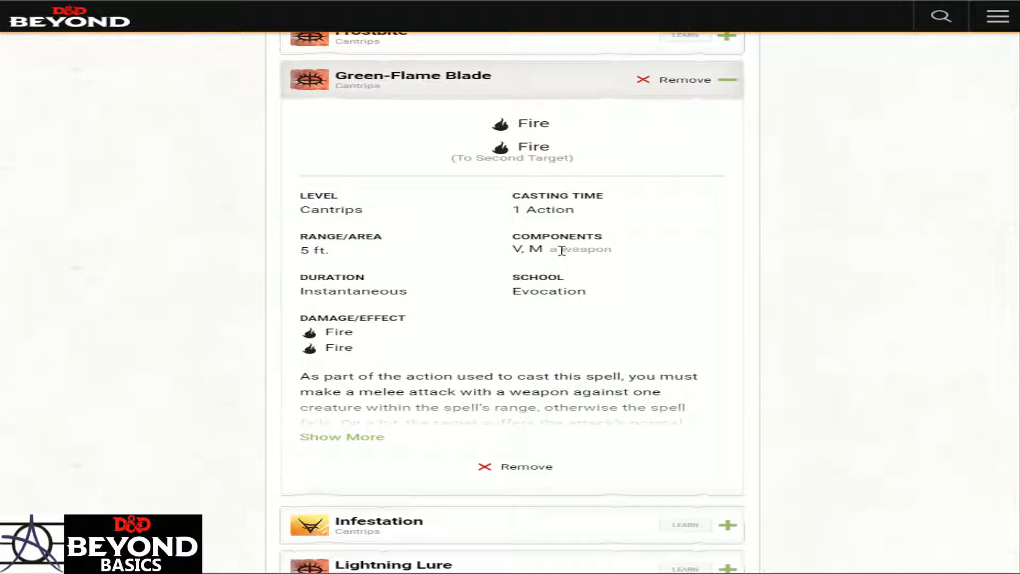
left_click_drag(573, 249, 611, 249)
left_click(585, 250)
scroll(593, 308, "down", 2)
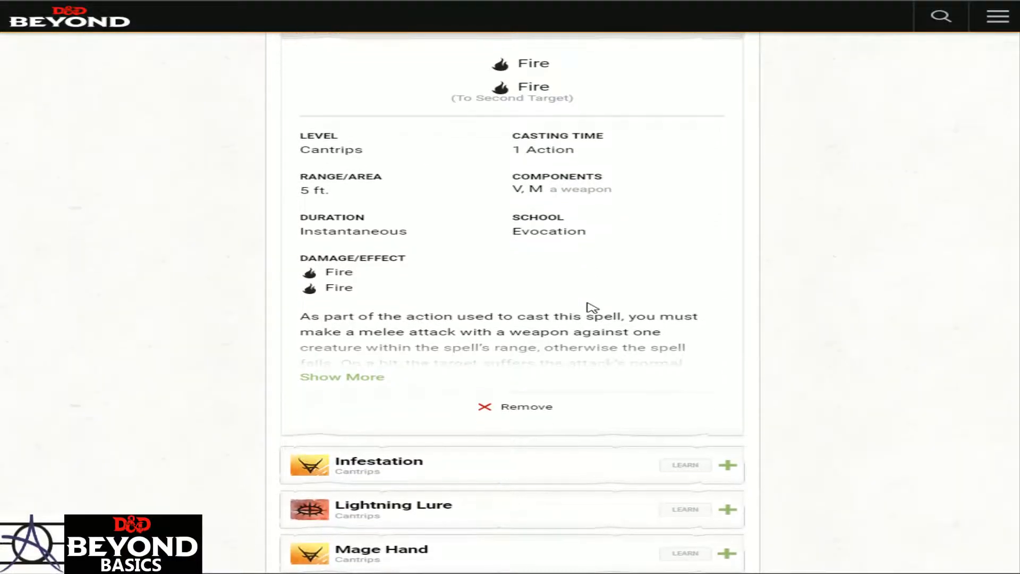
left_click(320, 322)
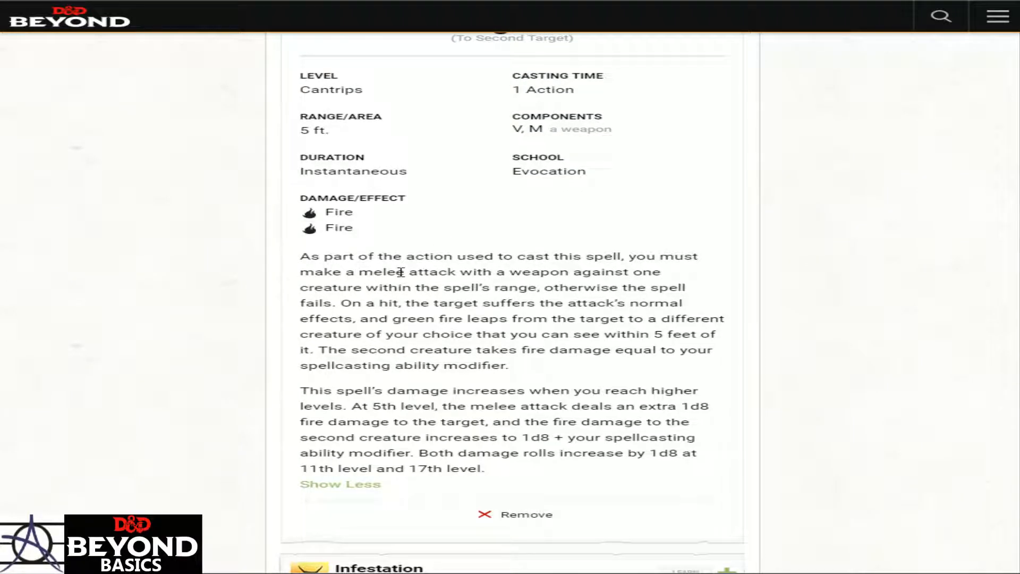
scroll(400, 272, "down", 1)
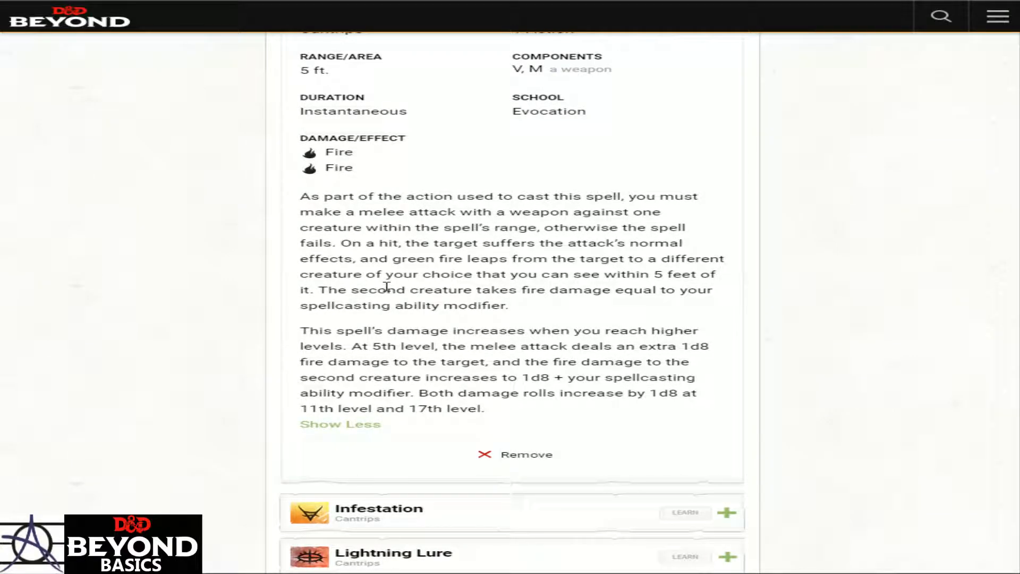
Limit the list to 1st-level spells only, learn the Hex spell, and collapse its details
scroll(492, 358, "up", 10)
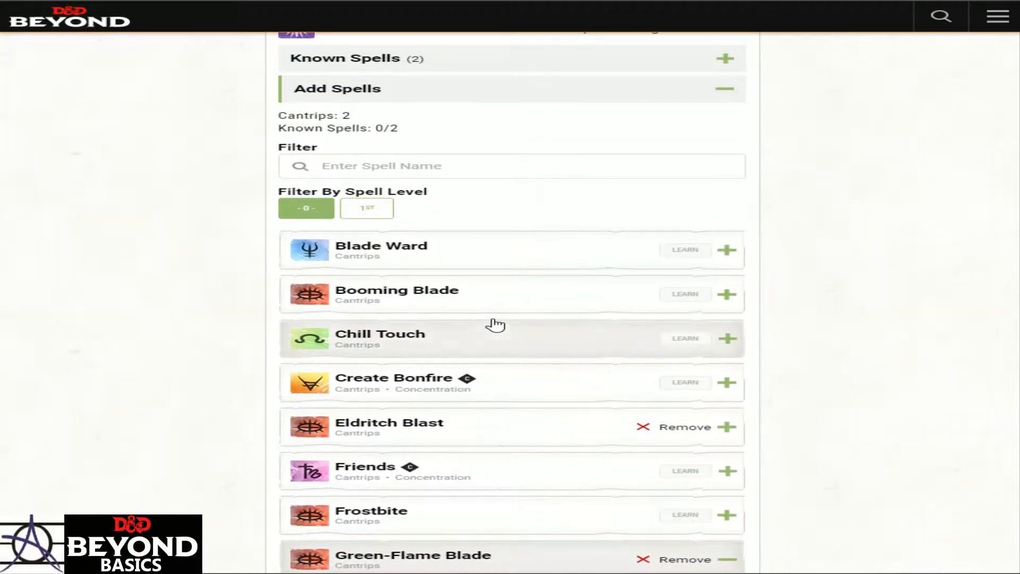
scroll(493, 322, "up", 4)
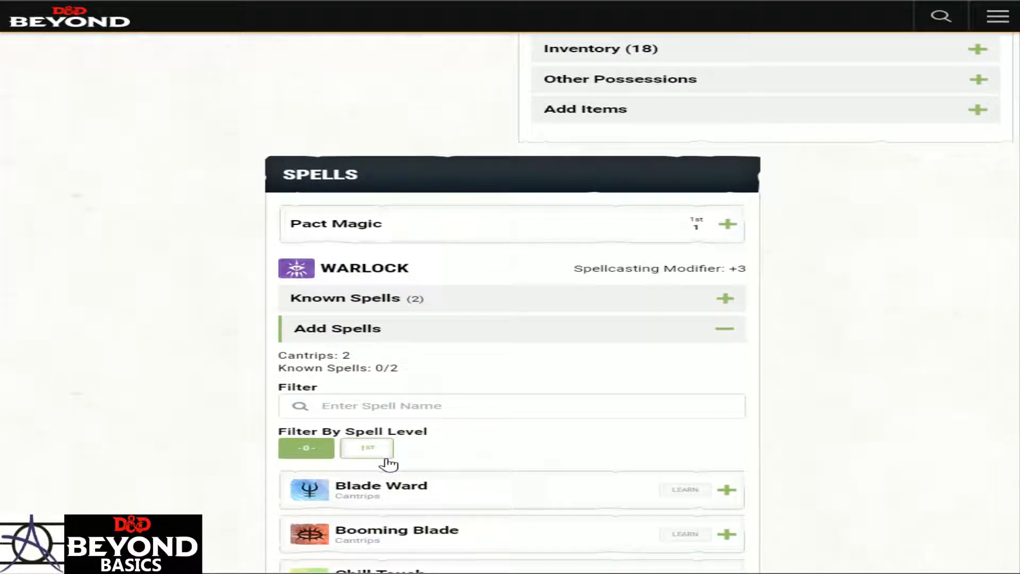
left_click(372, 450)
scroll(404, 449, "down", 2)
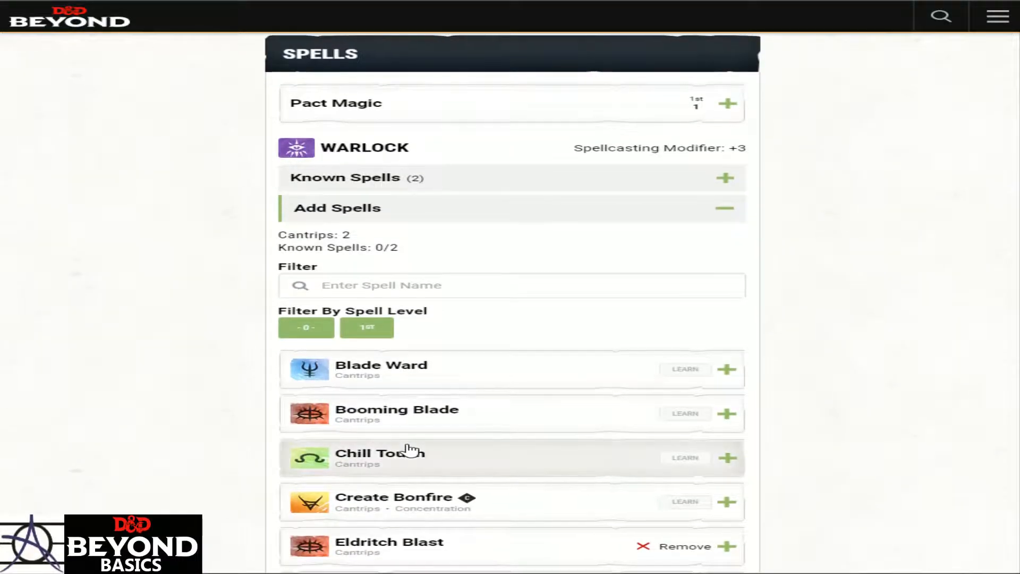
scroll(409, 450, "down", 4)
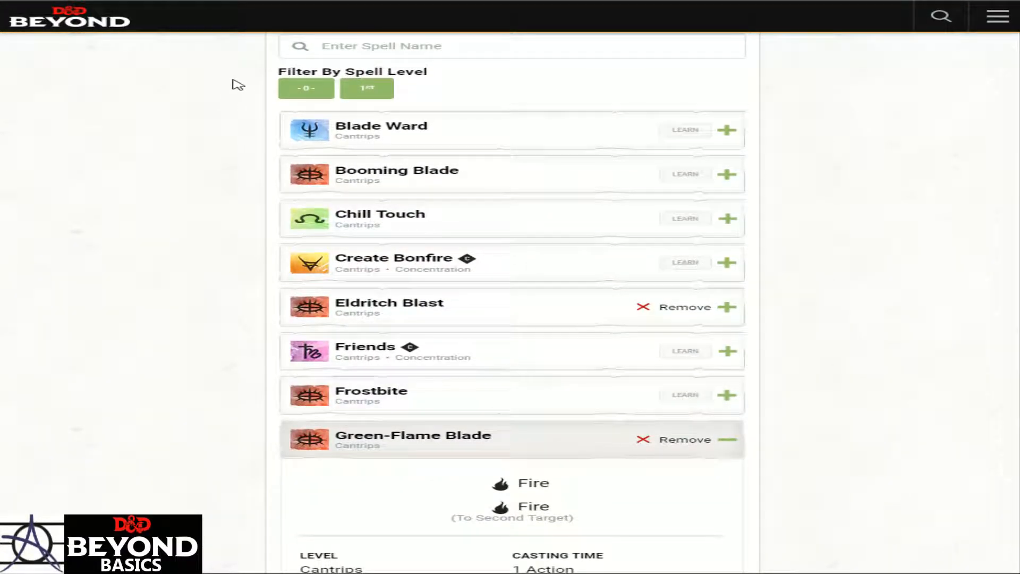
left_click(291, 91)
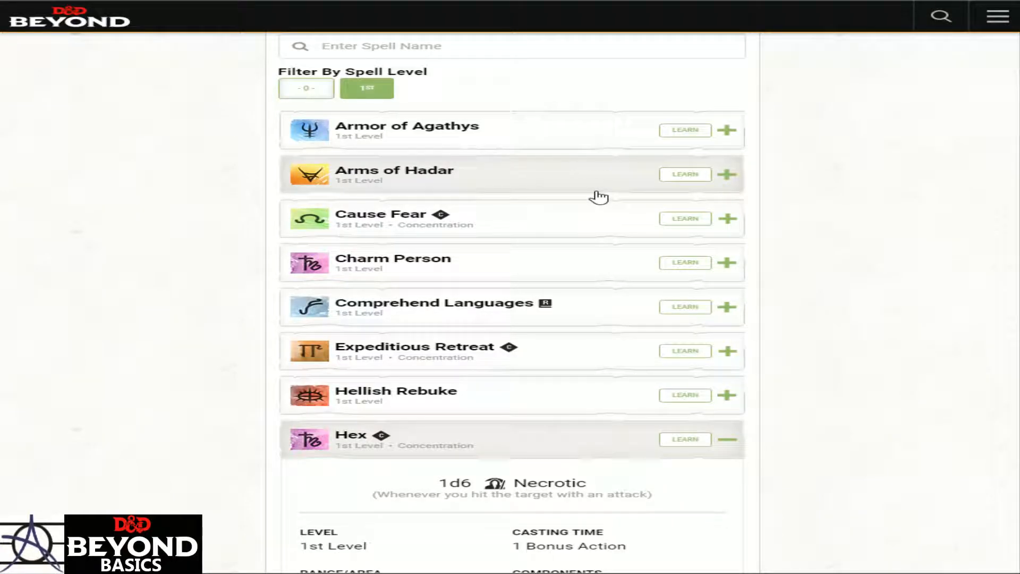
scroll(599, 196, "down", 1)
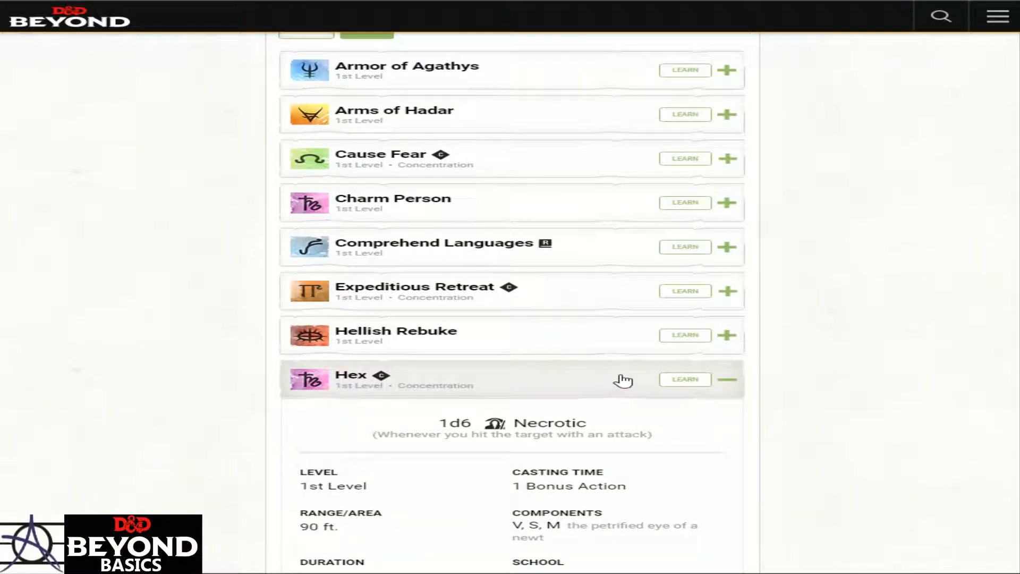
left_click(685, 379)
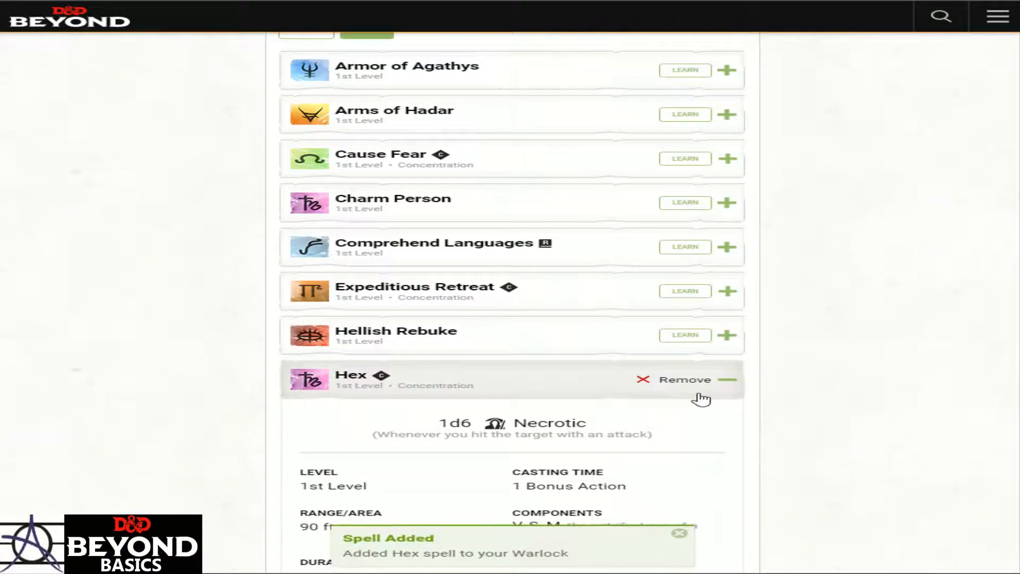
left_click(485, 382)
Expand the Wrathful Smite entry at the end of the 1st-level list and learn the spell
scroll(485, 380, "down", 3)
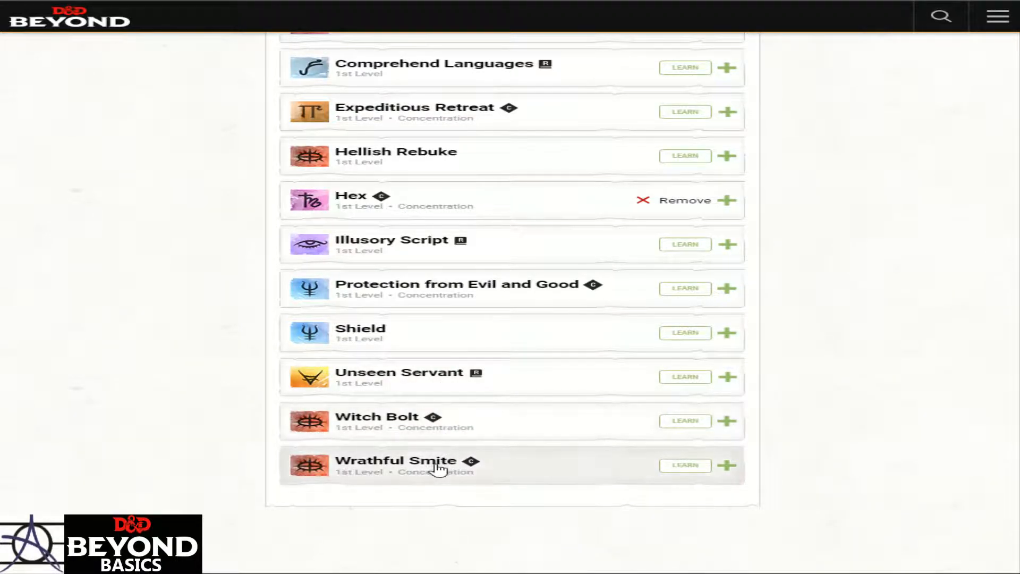
left_click(535, 476)
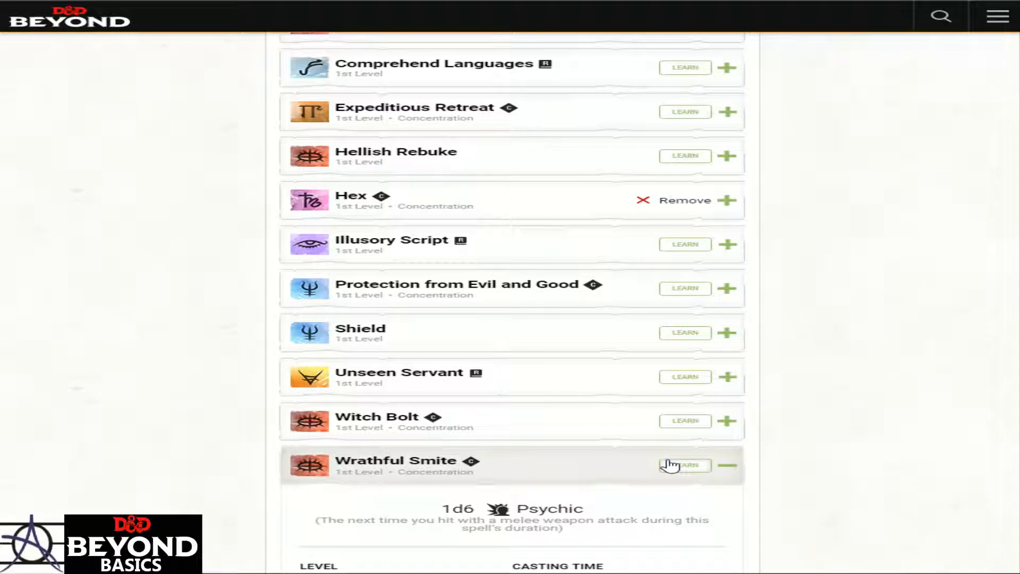
left_click(690, 464)
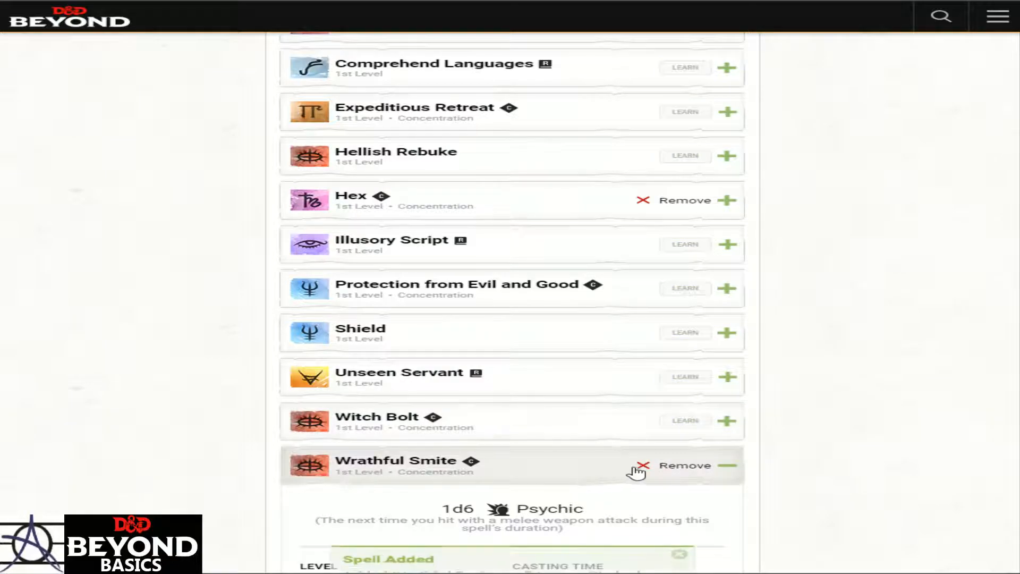
Collapse the list of spells to add and look at the 1st-level slot under Pact Magic
scroll(694, 455, "up", 7)
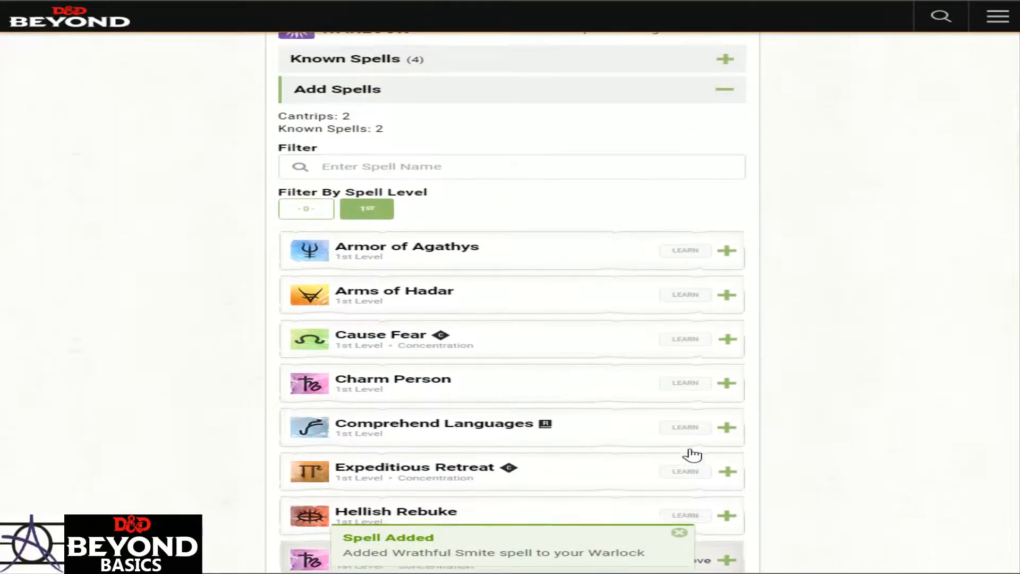
scroll(693, 456, "up", 5)
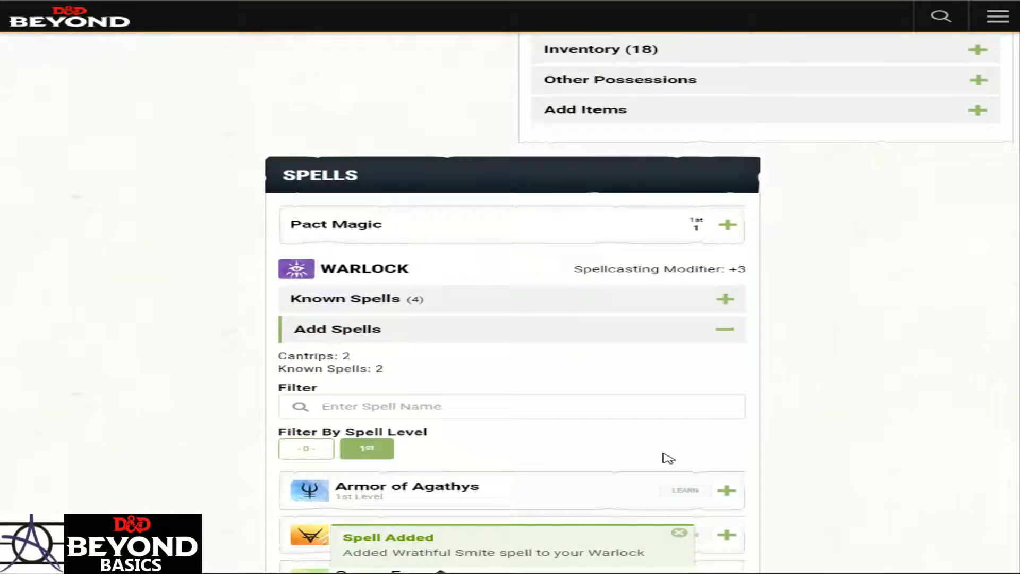
left_click(699, 334)
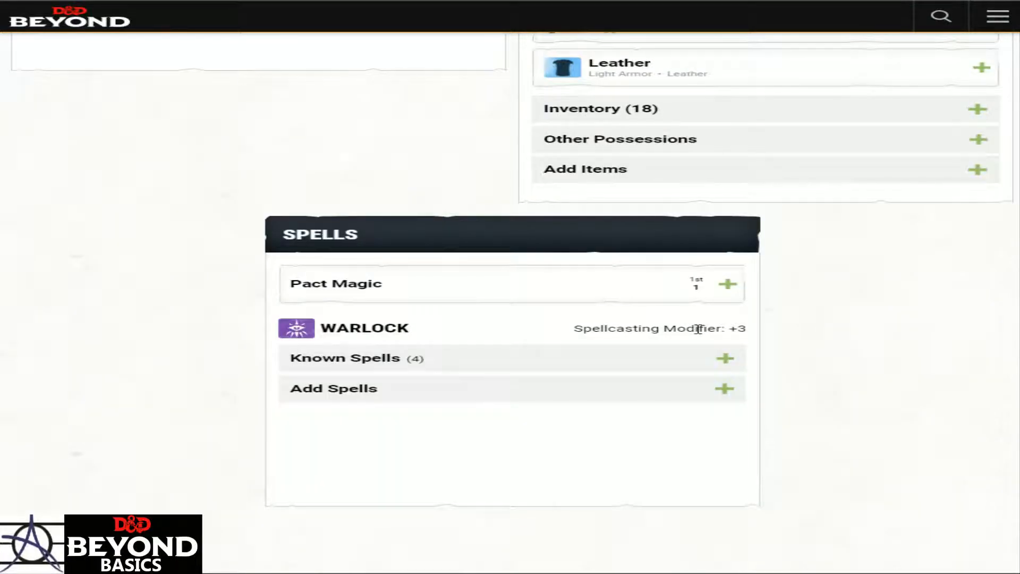
left_click(581, 301)
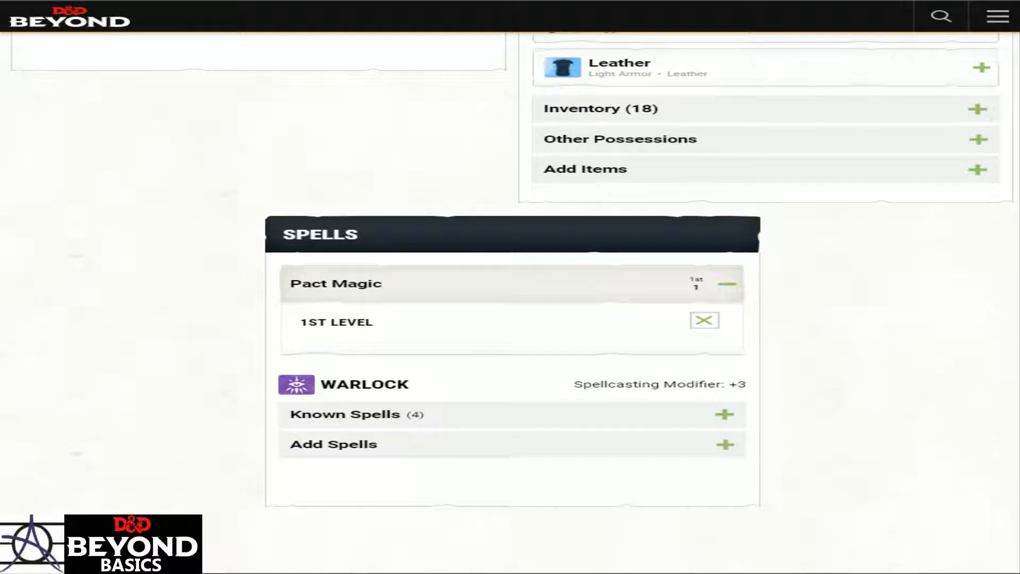
left_click(565, 289)
Turn on Inspiration in the character sheet's header
scroll(753, 233, "up", 15)
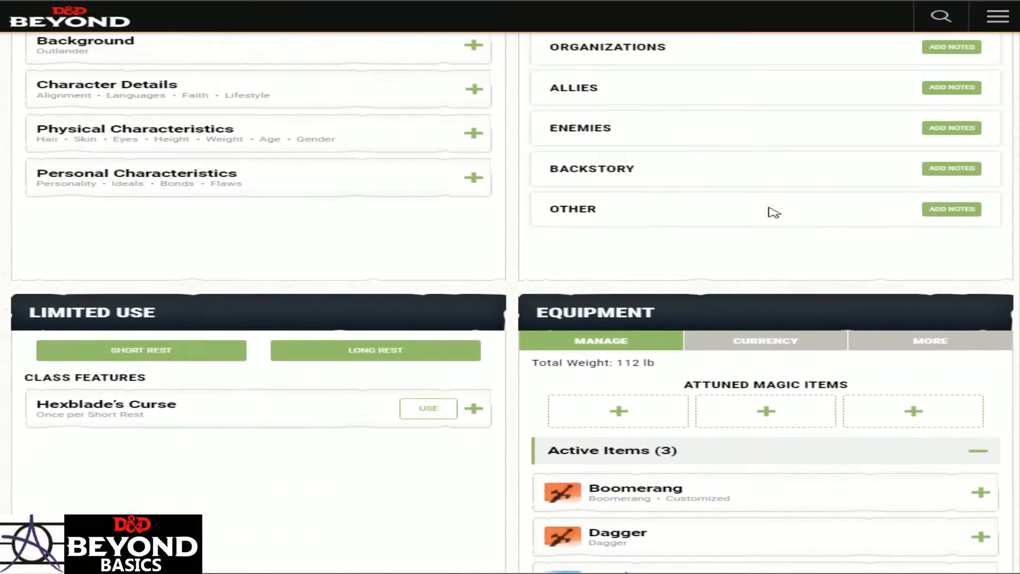
scroll(766, 223, "up", 5)
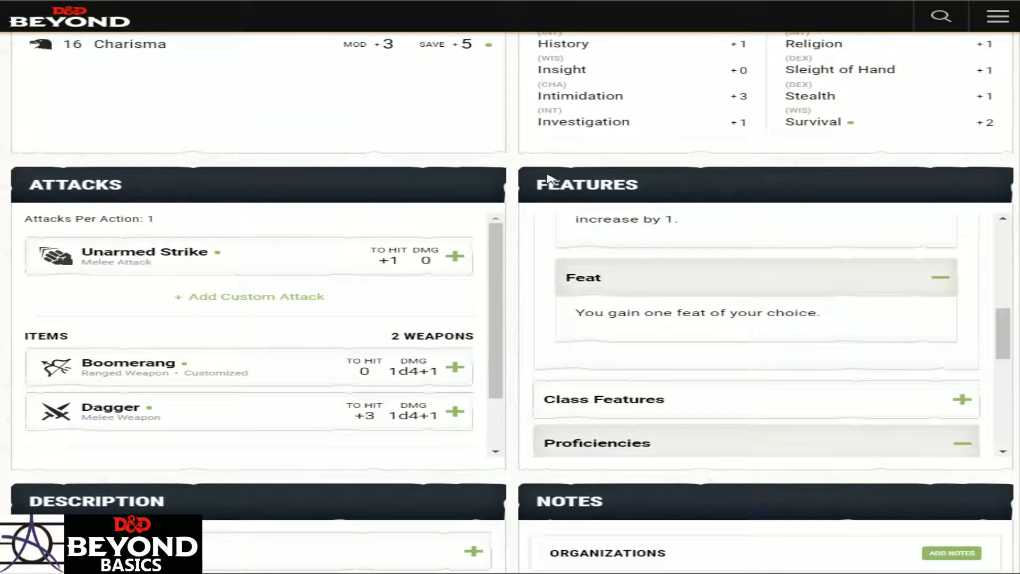
scroll(468, 150, "up", 3)
scroll(488, 138, "up", 3)
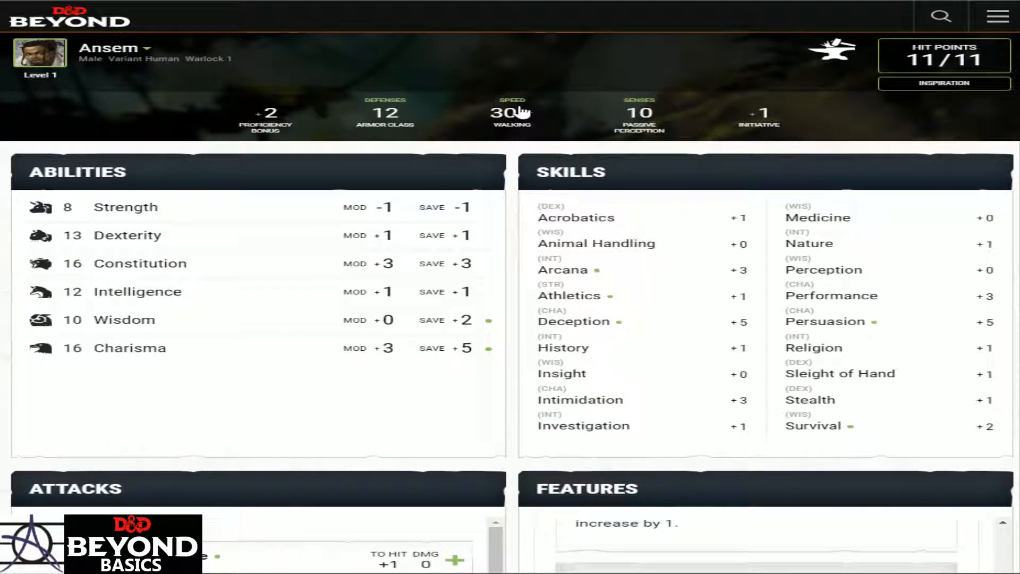
left_click(947, 86)
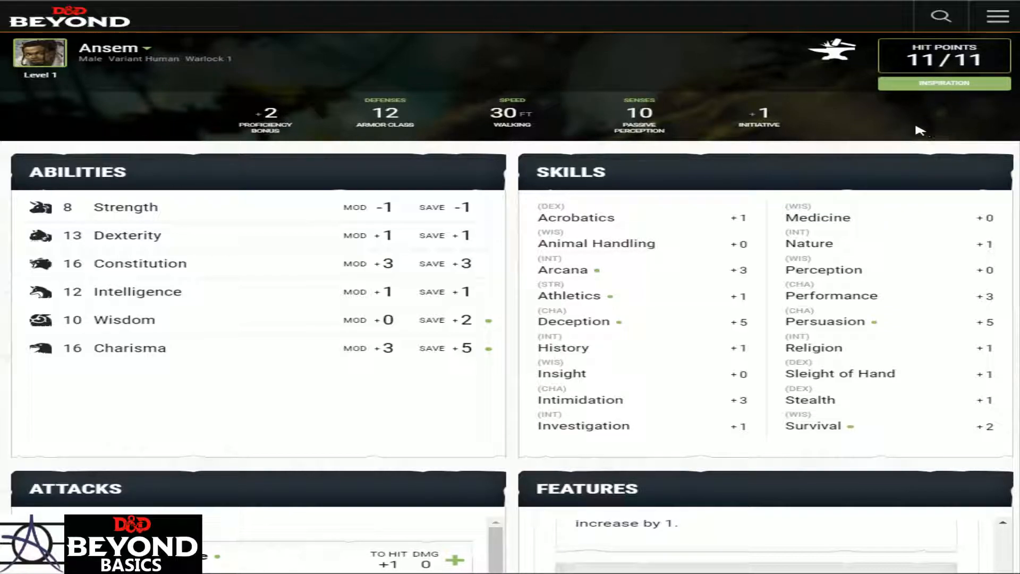
Turn Inspiration back off and look through the character's hit point settings and conditions
left_click(963, 76)
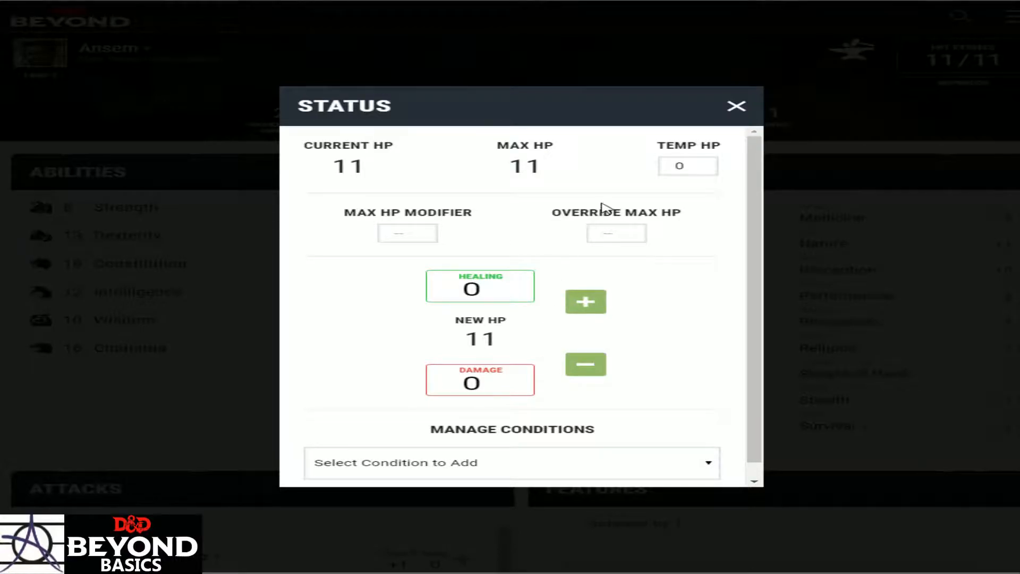
scroll(566, 319, "down", 1)
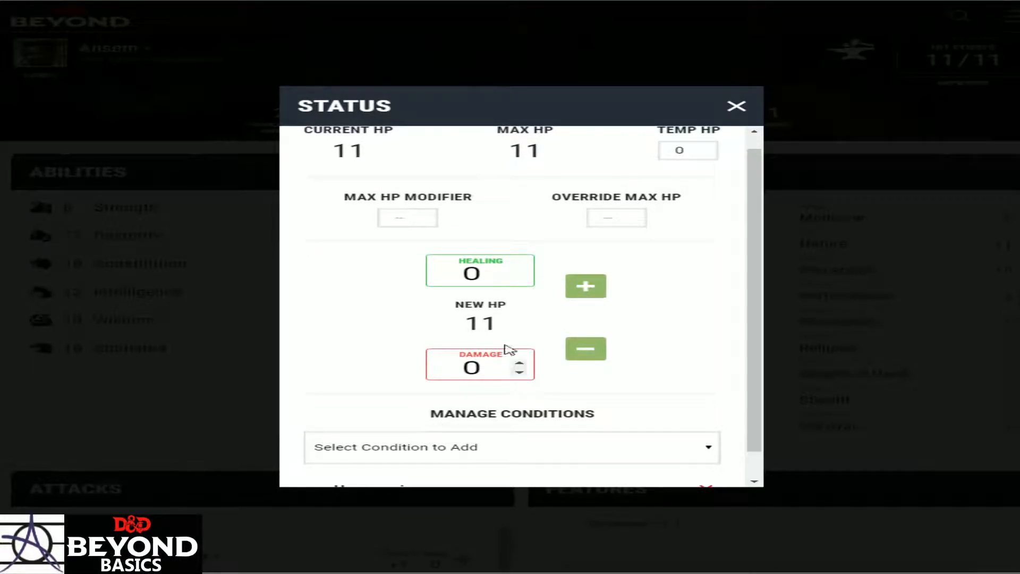
scroll(600, 383, "down", 1)
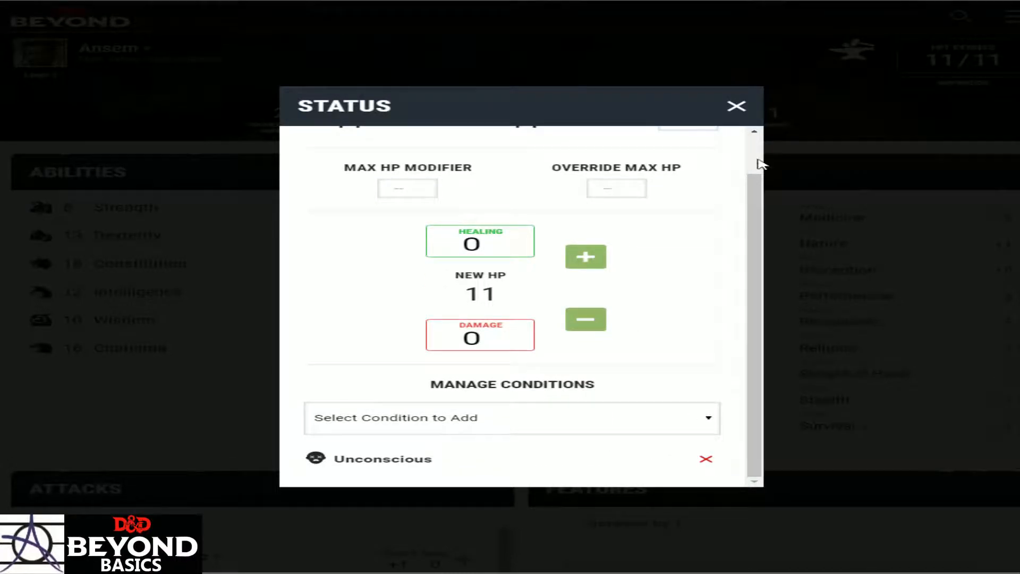
left_click(736, 106)
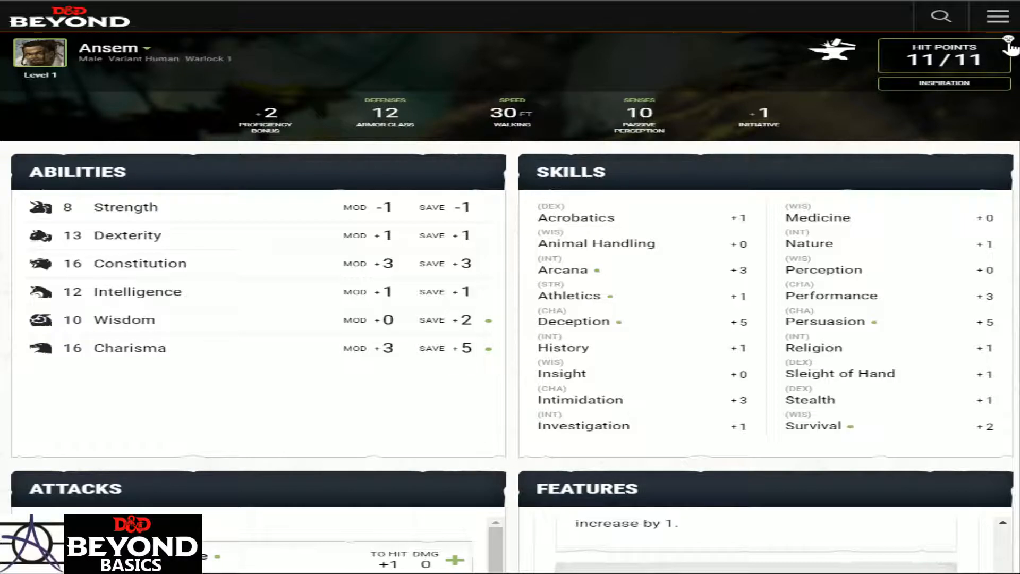
Remove the Unconscious condition in the character's status settings and close them
left_click(991, 54)
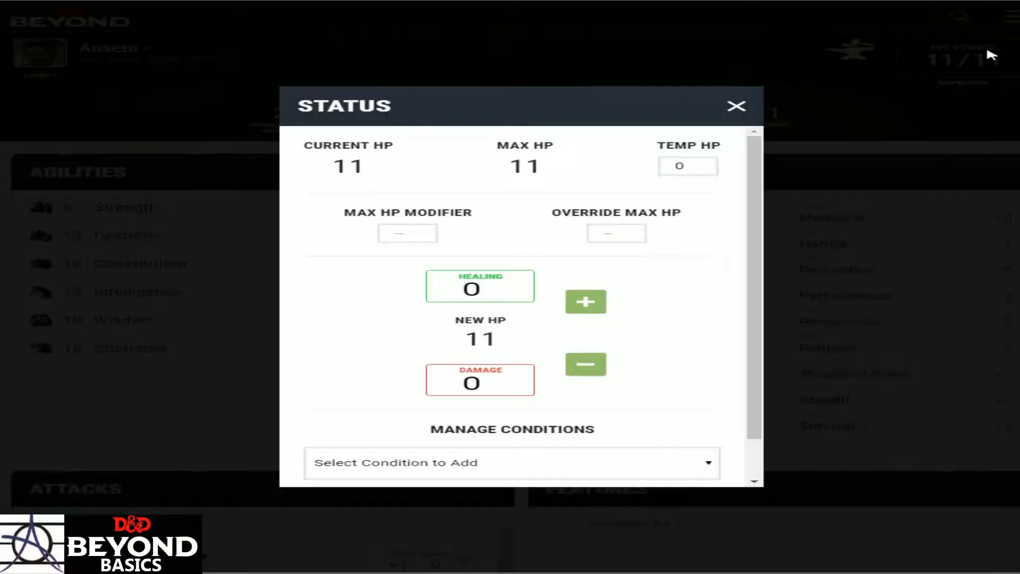
left_click(603, 471)
left_click(645, 420)
left_click(706, 459)
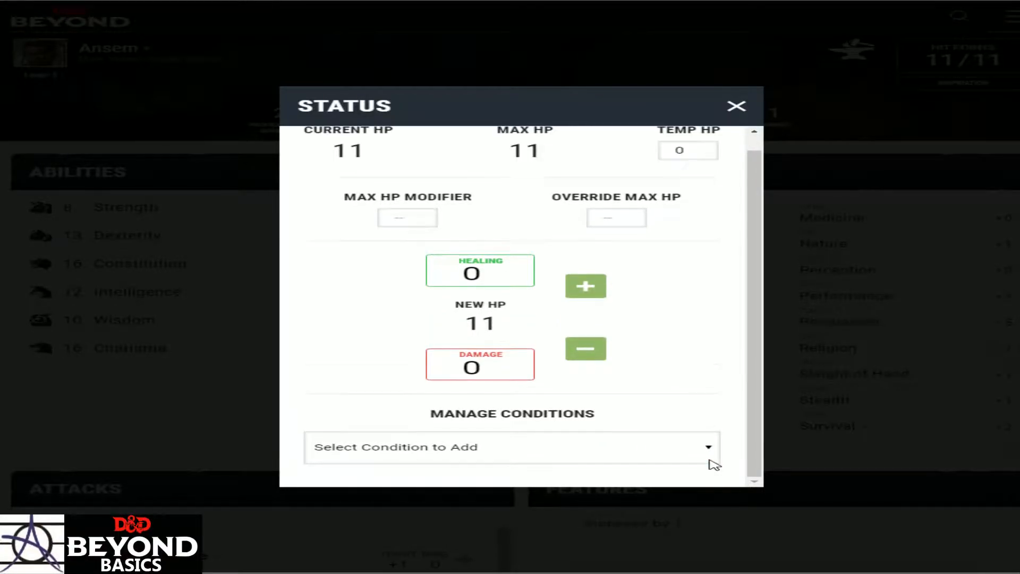
left_click(736, 107)
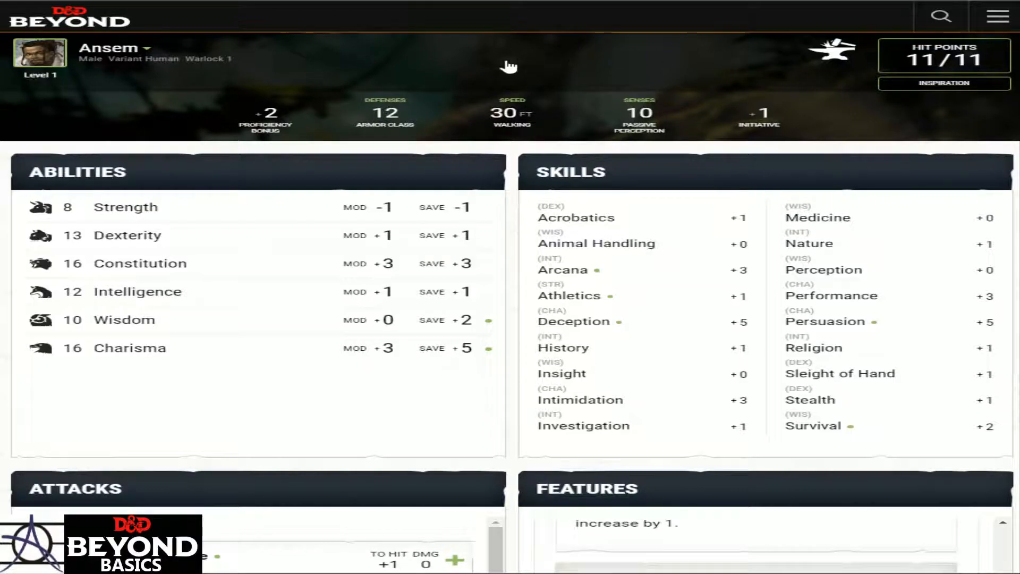
Open the character builder's class page and set the Warlock's level to 2
left_click(832, 59)
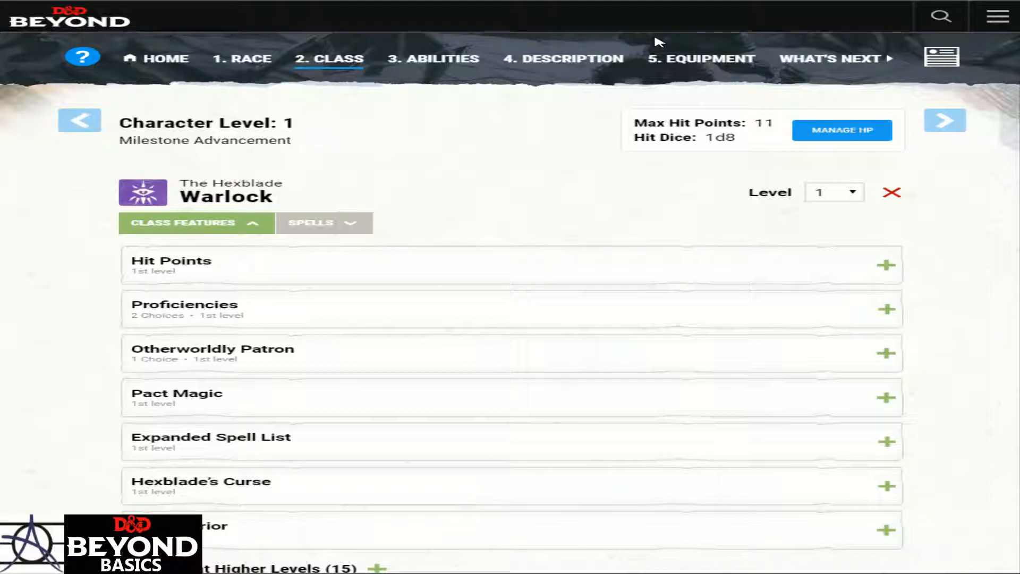
left_click(827, 225)
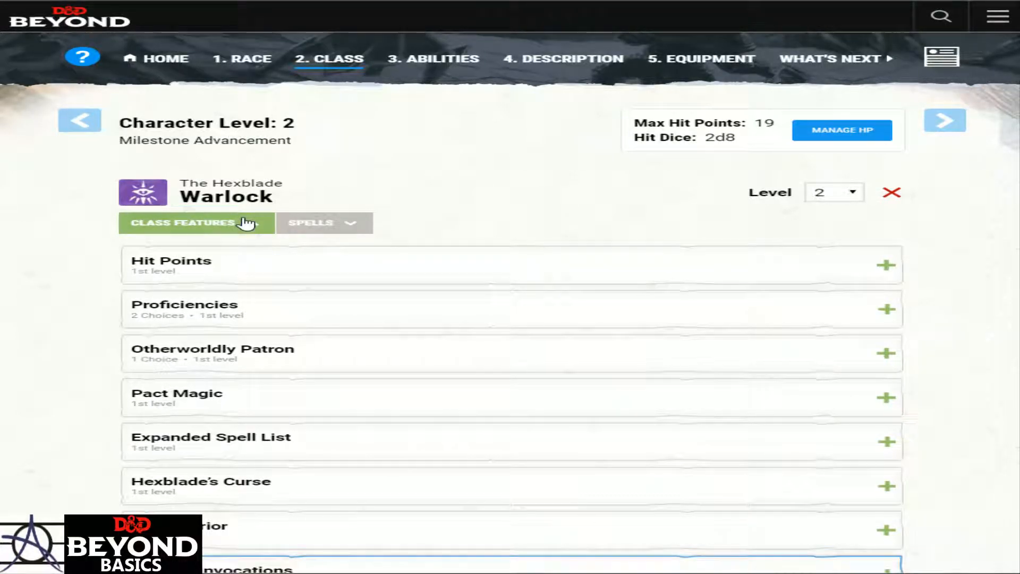
Choose Eldritch Spear and Mask of Many Faces as the Warlock's two Eldritch Invocations
scroll(503, 217, "down", 3)
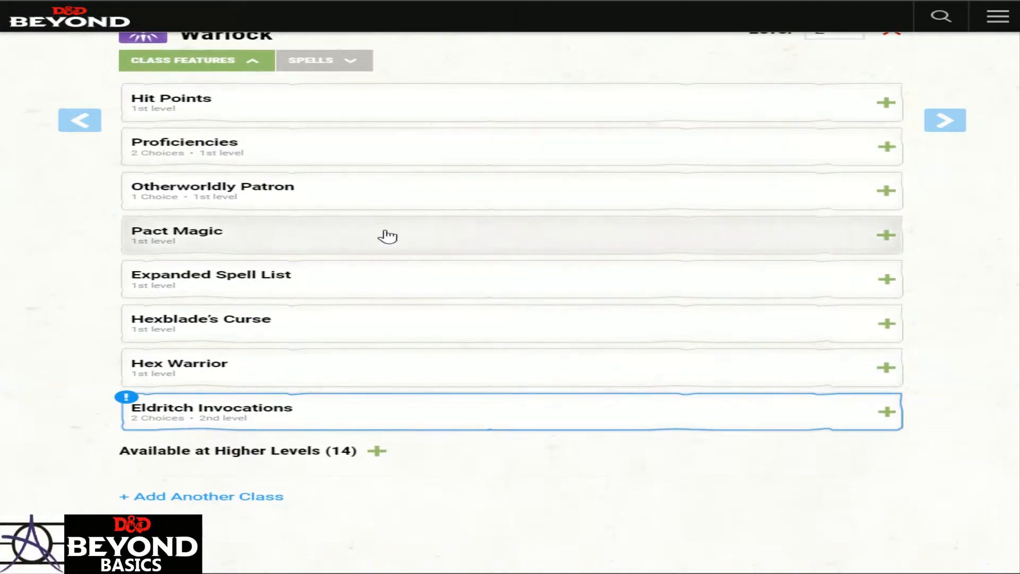
left_click(215, 423)
scroll(289, 448, "down", 2)
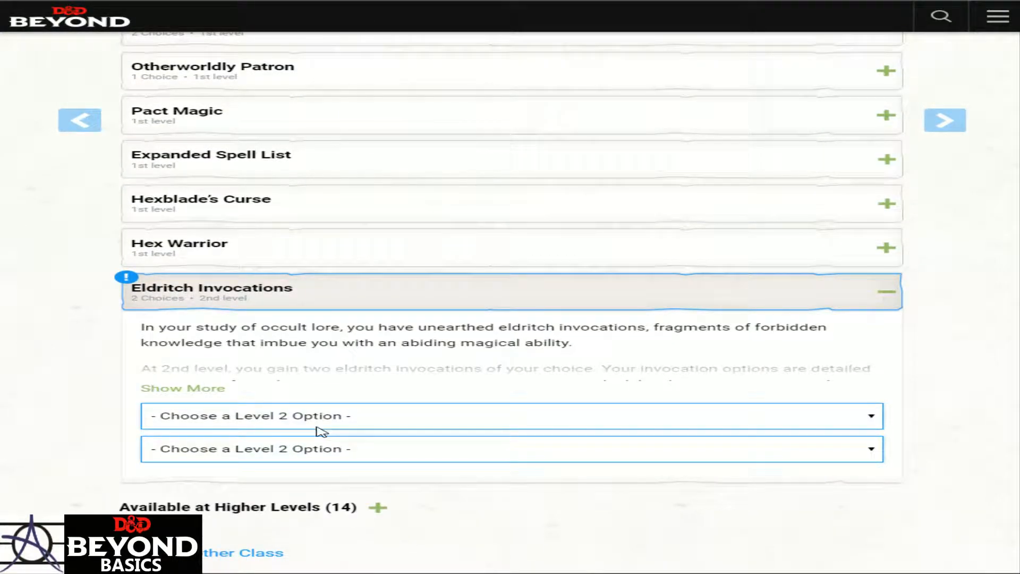
left_click(318, 299)
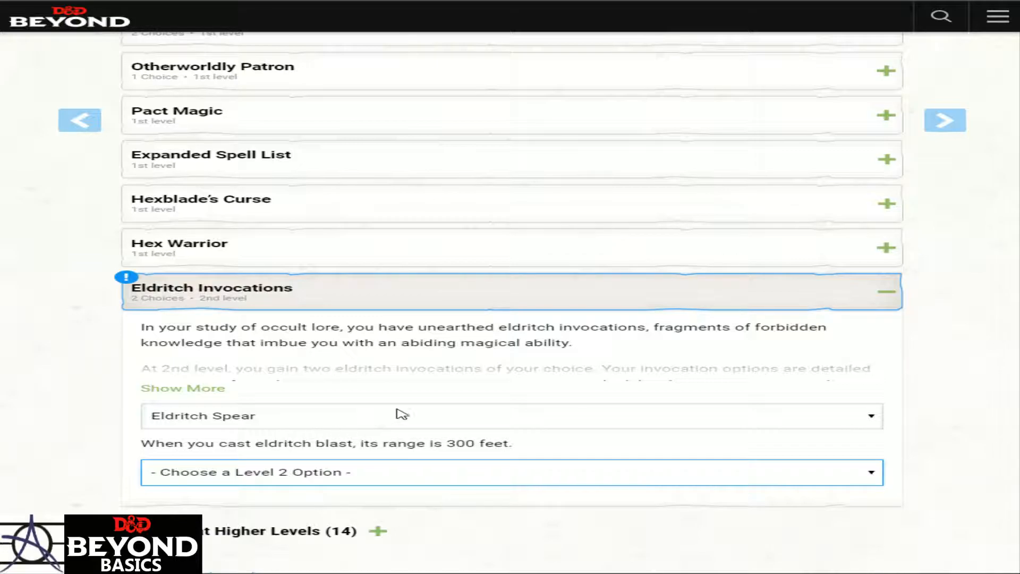
left_click(355, 423)
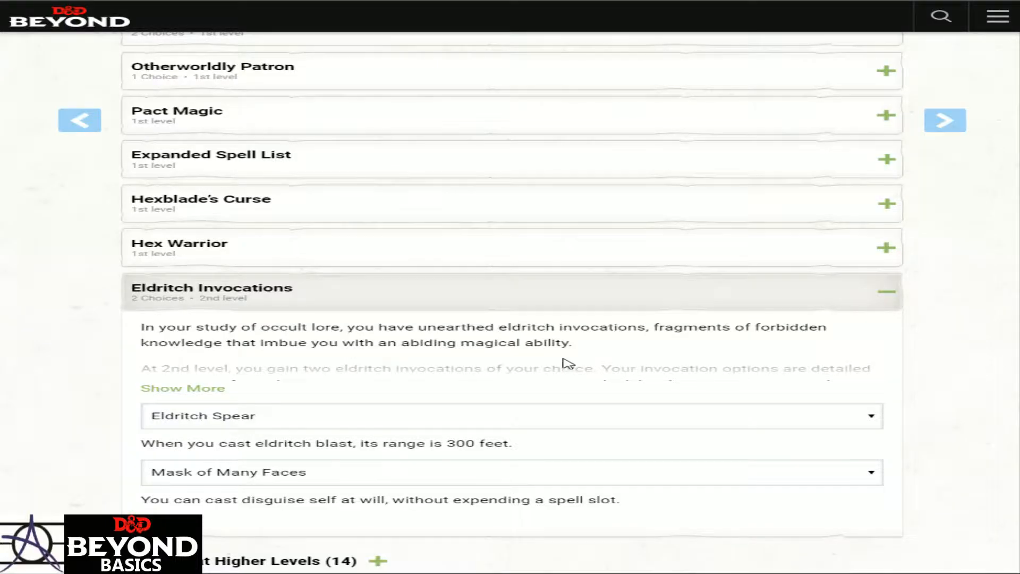
scroll(431, 332, "down", 2)
scroll(464, 360, "up", 6)
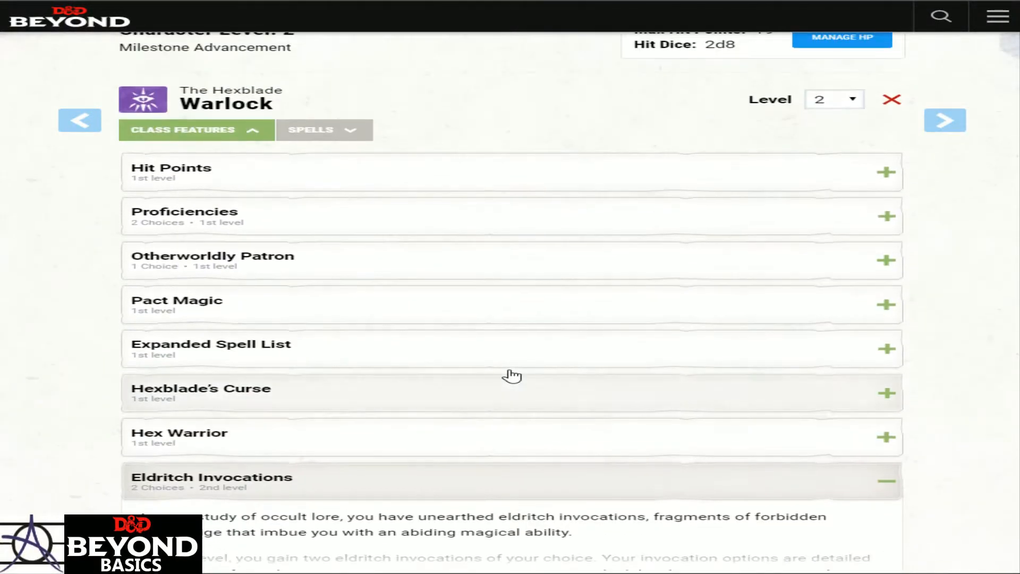
Advance through the builder's abilities, description and equipment pages to the final page and export the character sheet
left_click(939, 125)
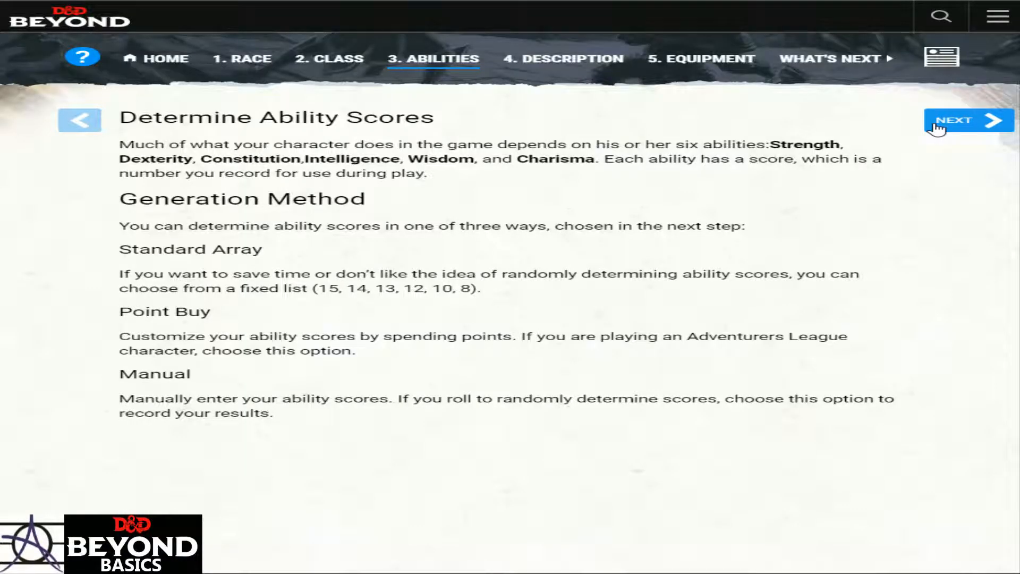
left_click(933, 133)
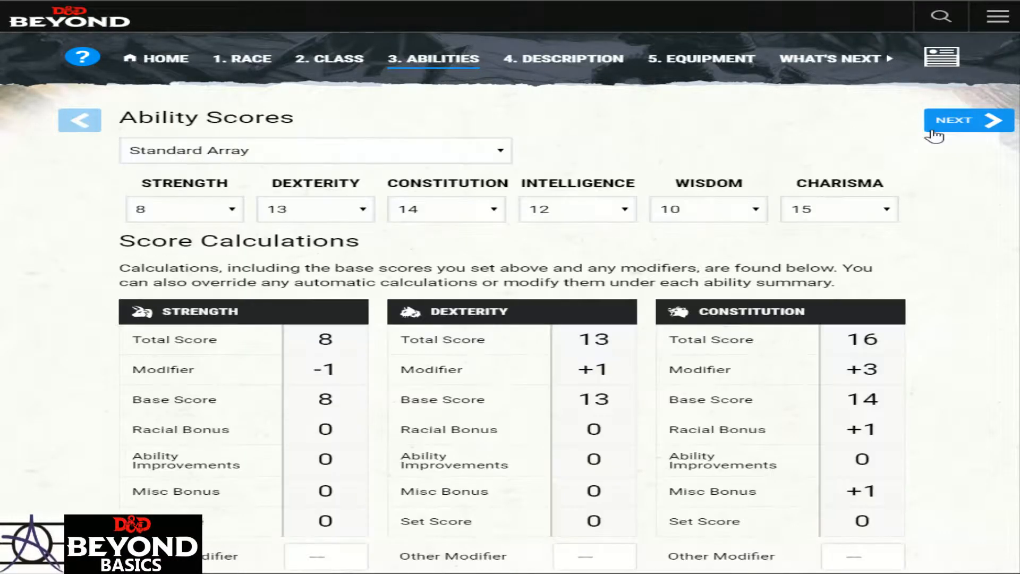
left_click(935, 132)
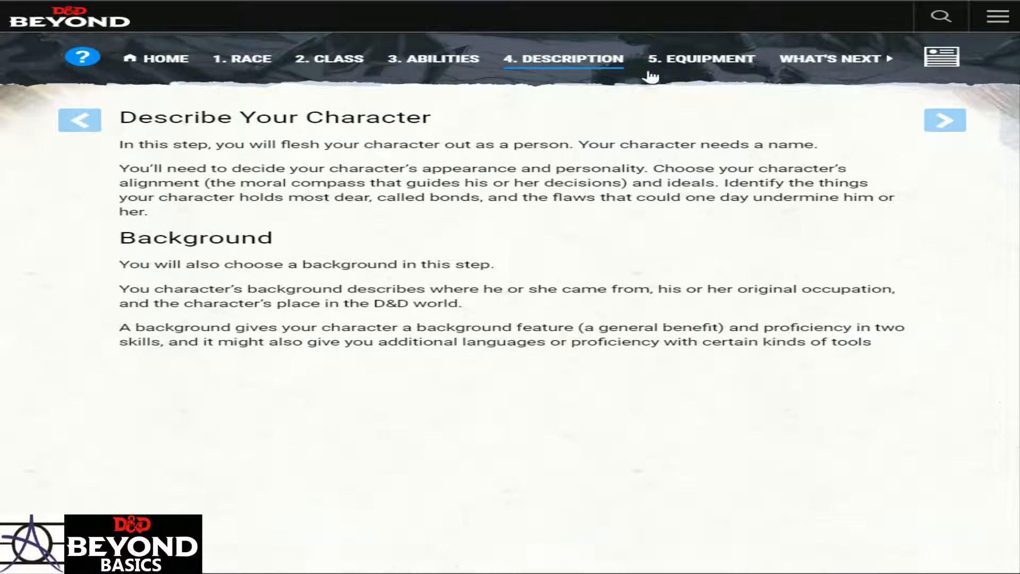
left_click(717, 66)
left_click(945, 120)
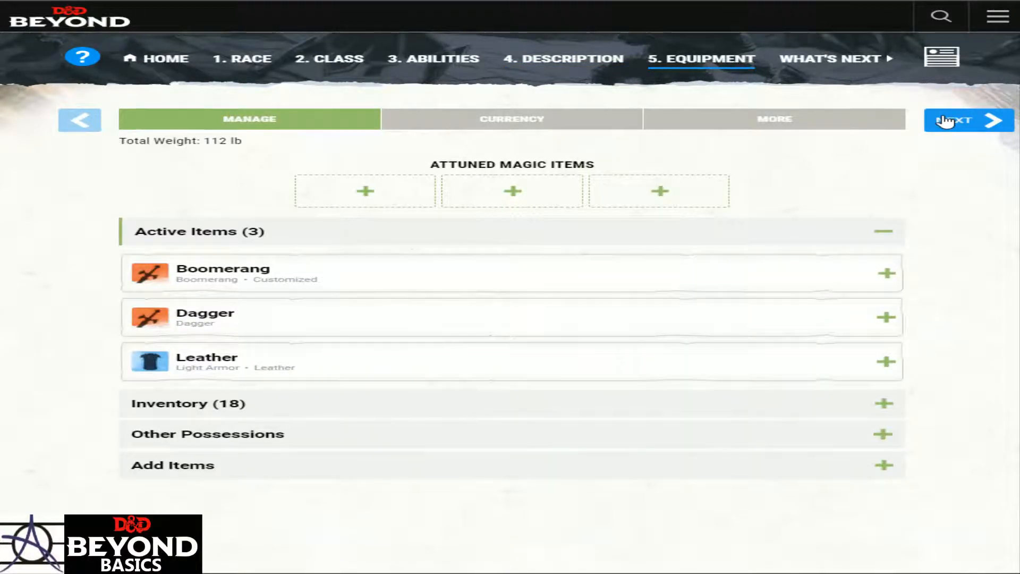
left_click(945, 121)
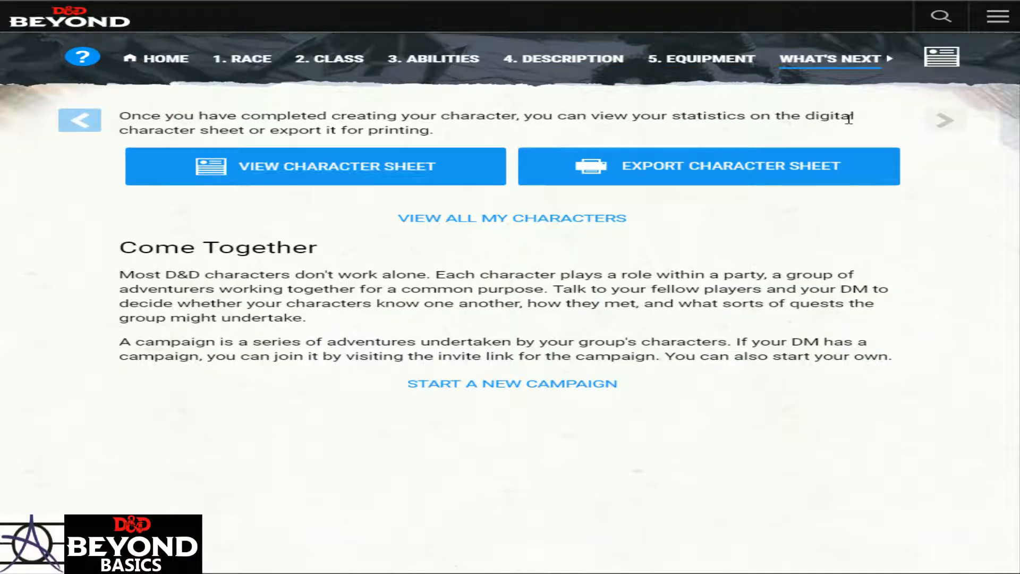
left_click(699, 177)
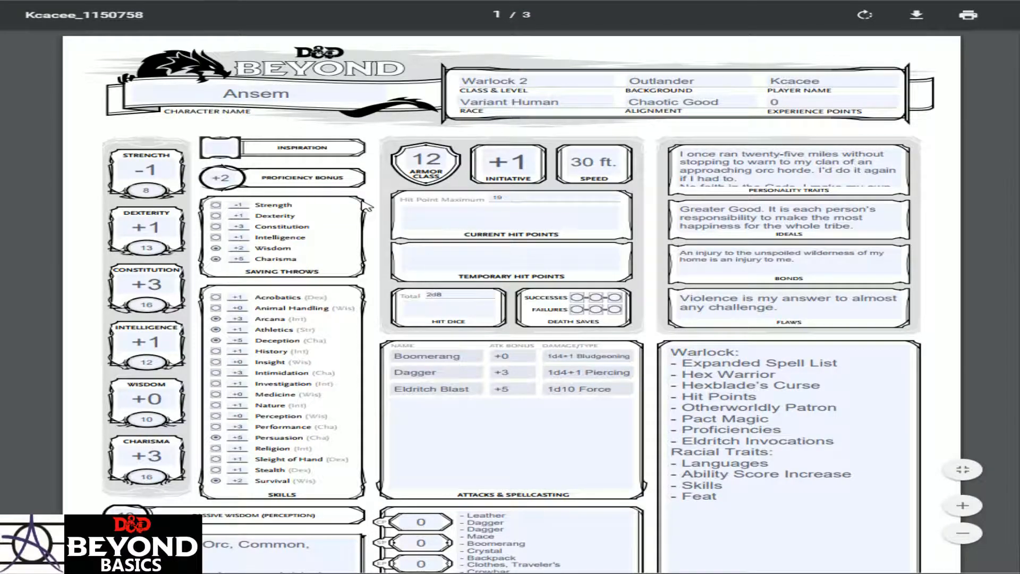
Review all three pages of the exported character sheet, including the attacks, equipment, features, character details and spells
scroll(372, 204, "down", 3)
scroll(376, 204, "down", 2)
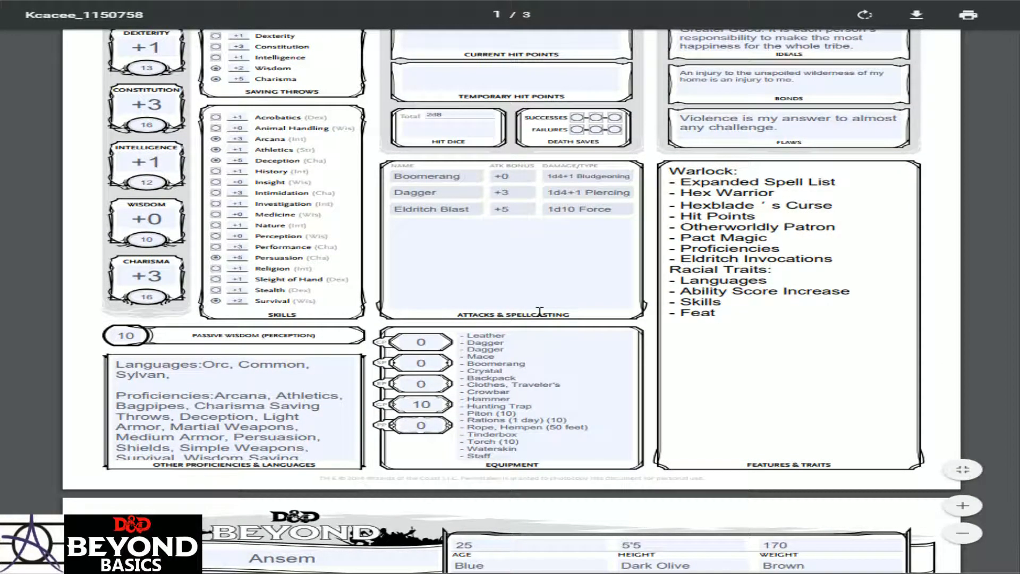
scroll(539, 312, "down", 3)
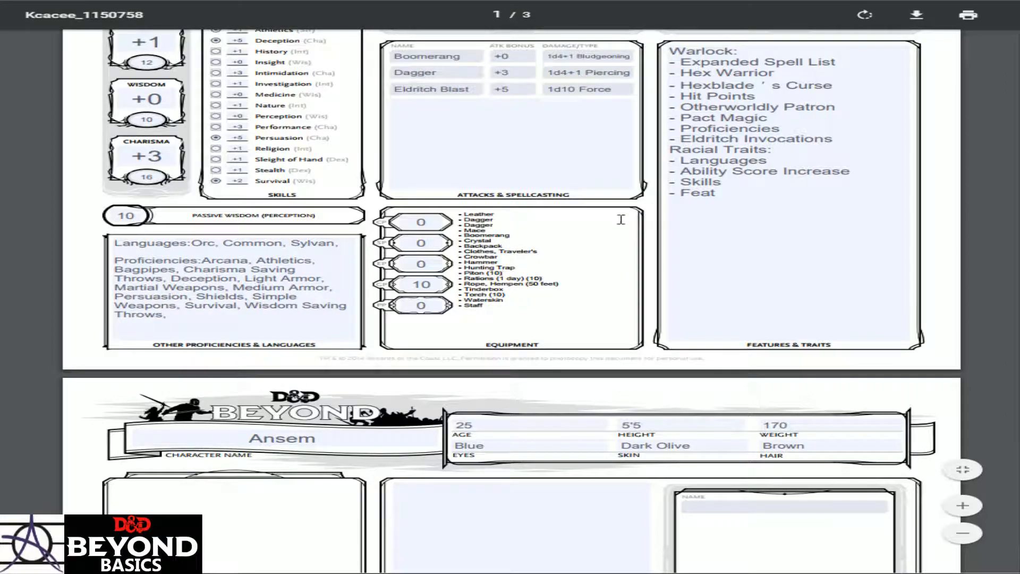
scroll(545, 127, "down", 1)
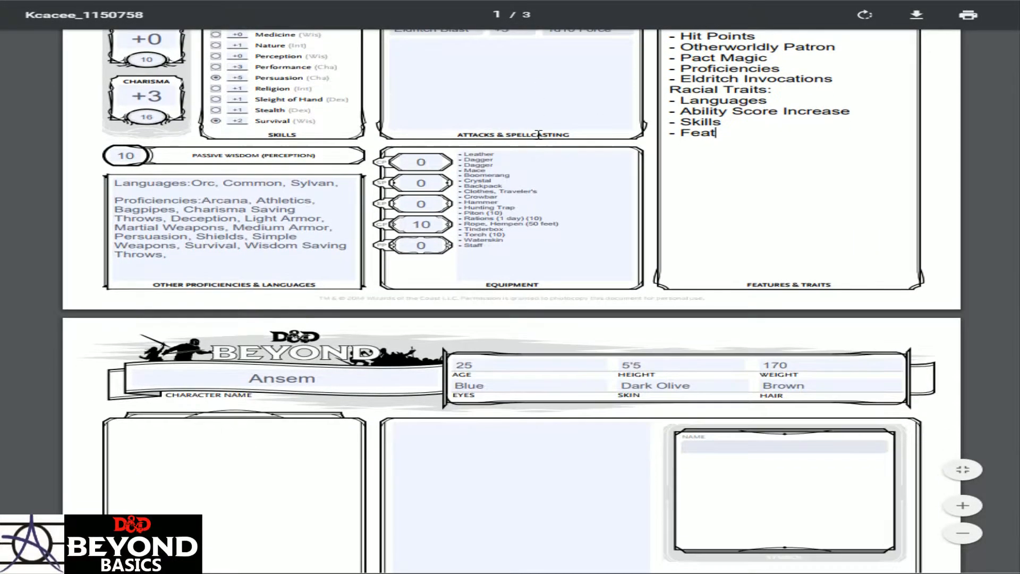
scroll(538, 133, "up", 3)
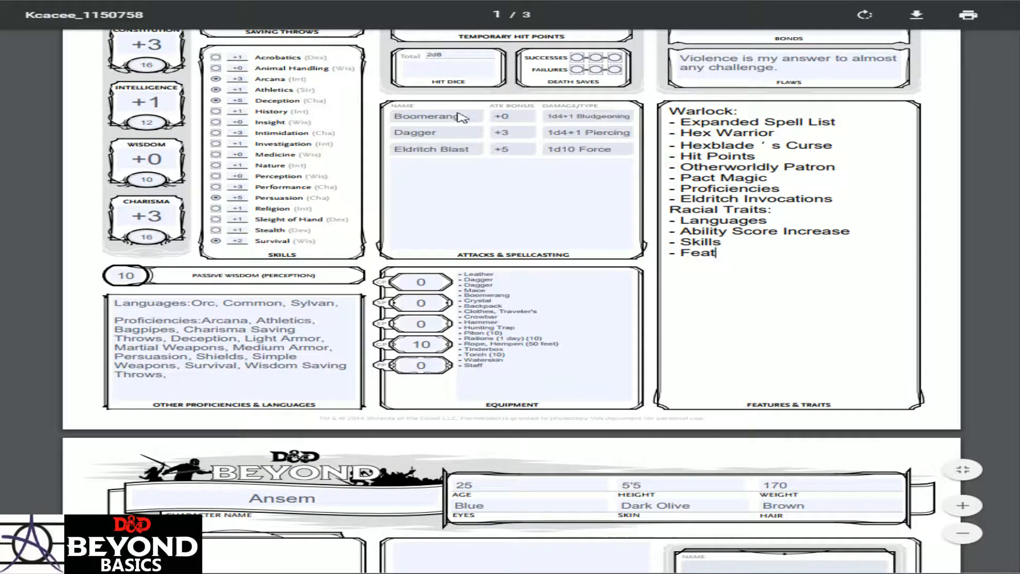
scroll(552, 171, "down", 20)
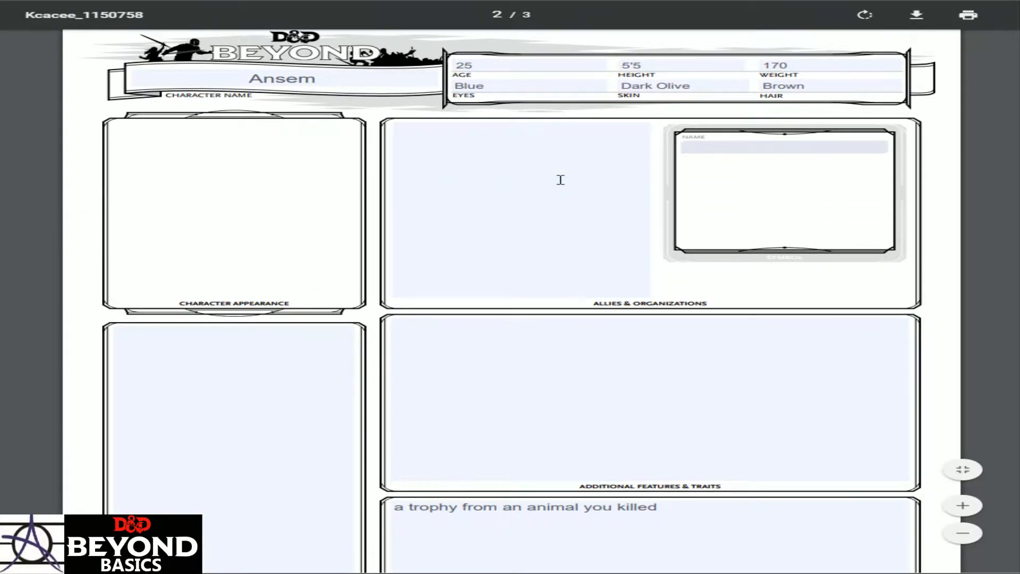
scroll(564, 181, "down", 10)
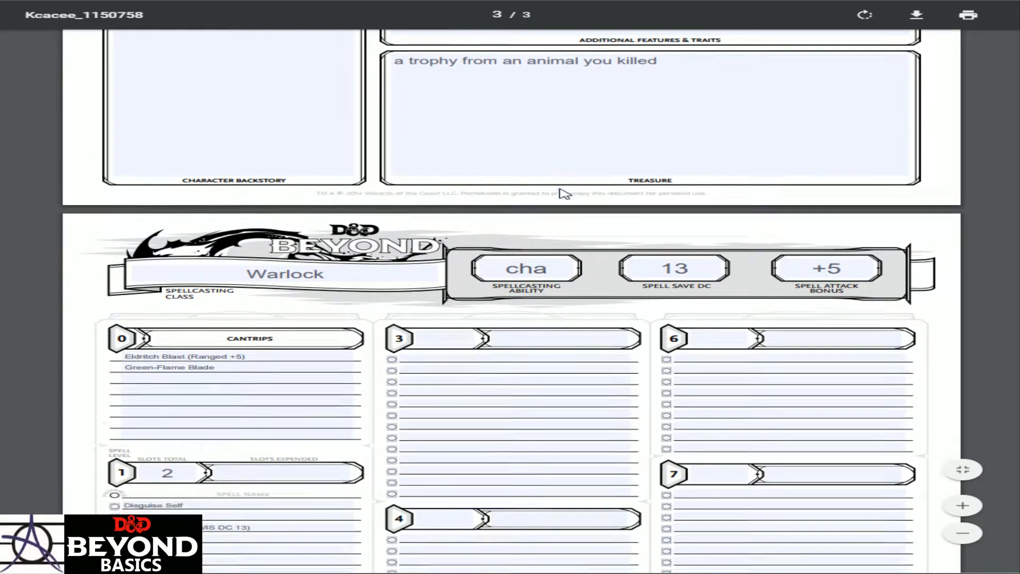
scroll(564, 192, "down", 5)
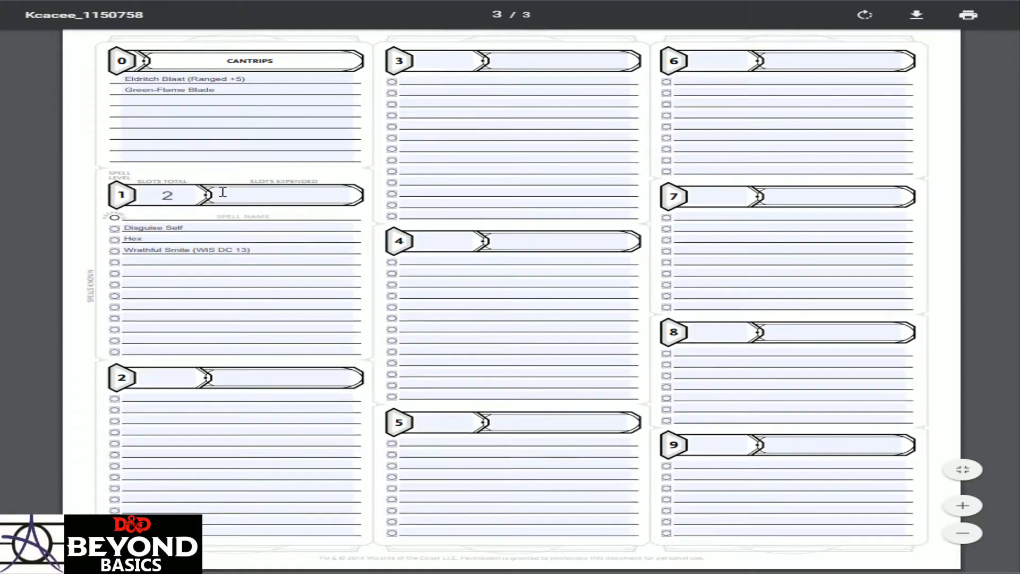
scroll(143, 227, "up", 20)
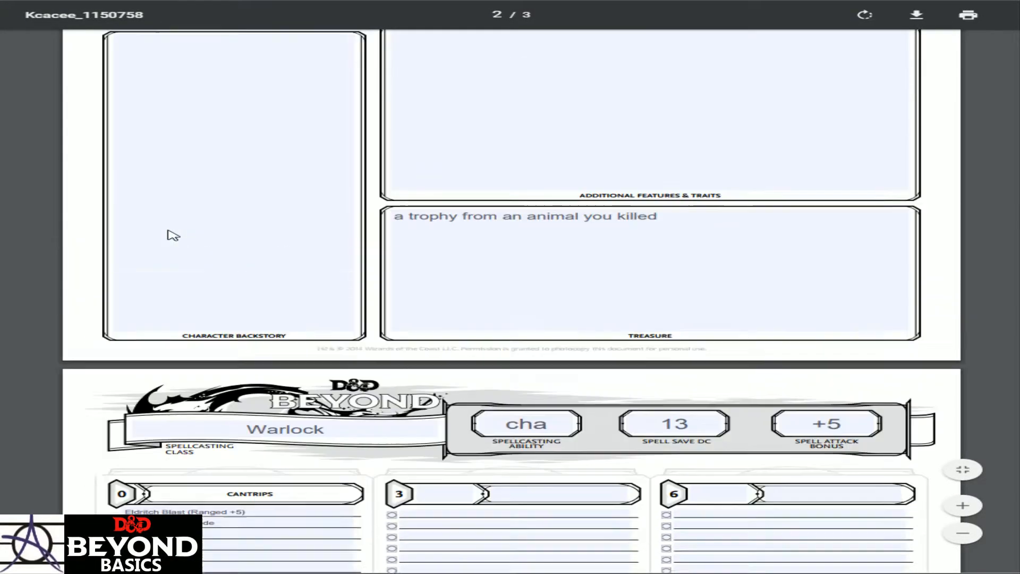
scroll(193, 207, "up", 14)
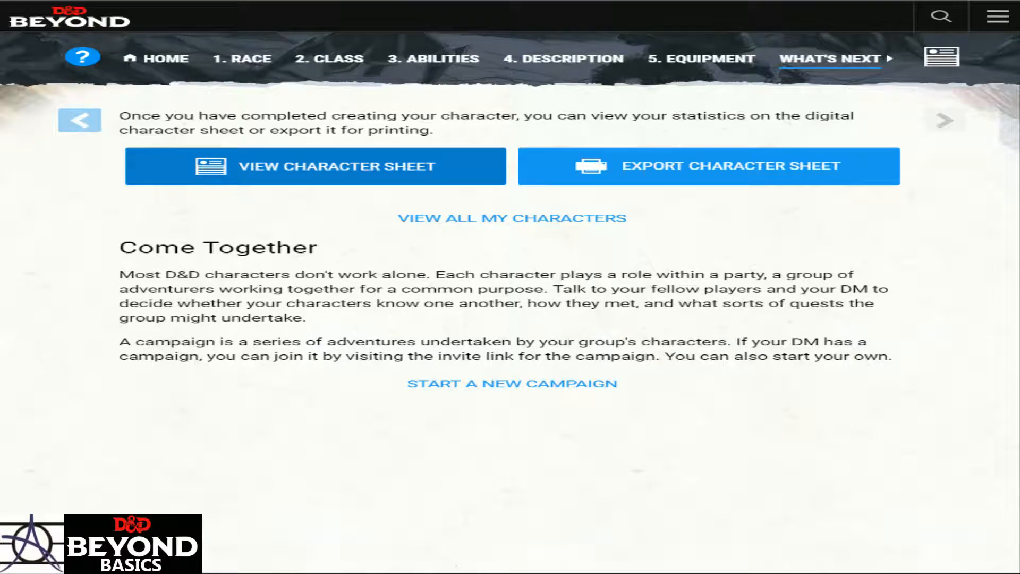
Return to the digital character sheet and search the whole site for "initiative"
left_click(183, 179)
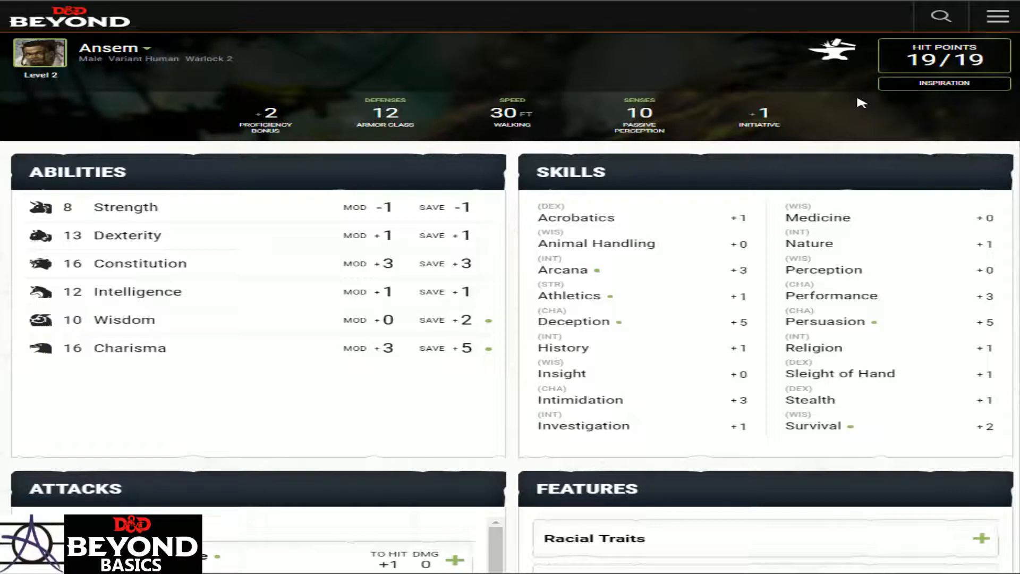
left_click(942, 19)
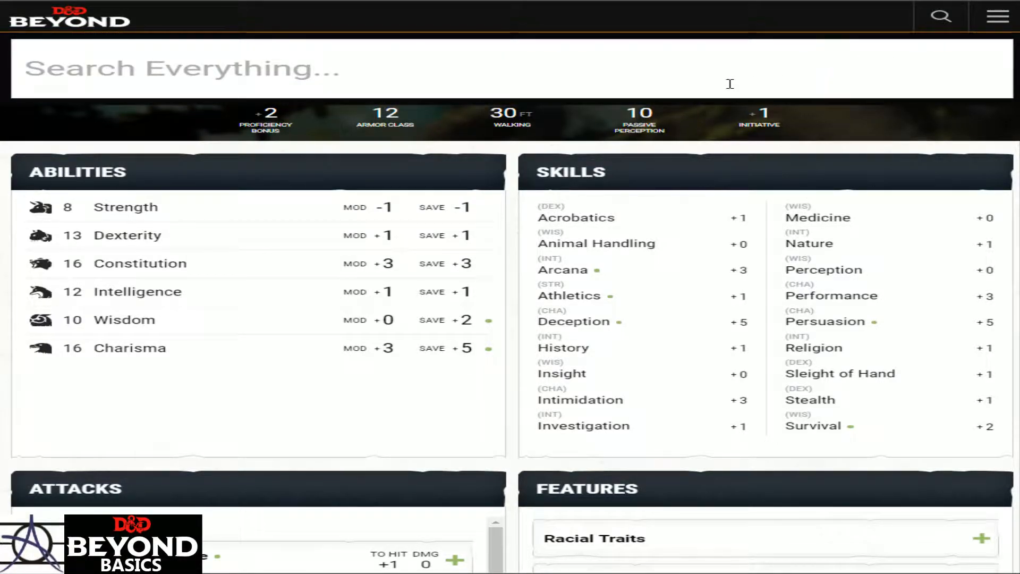
type("initi")
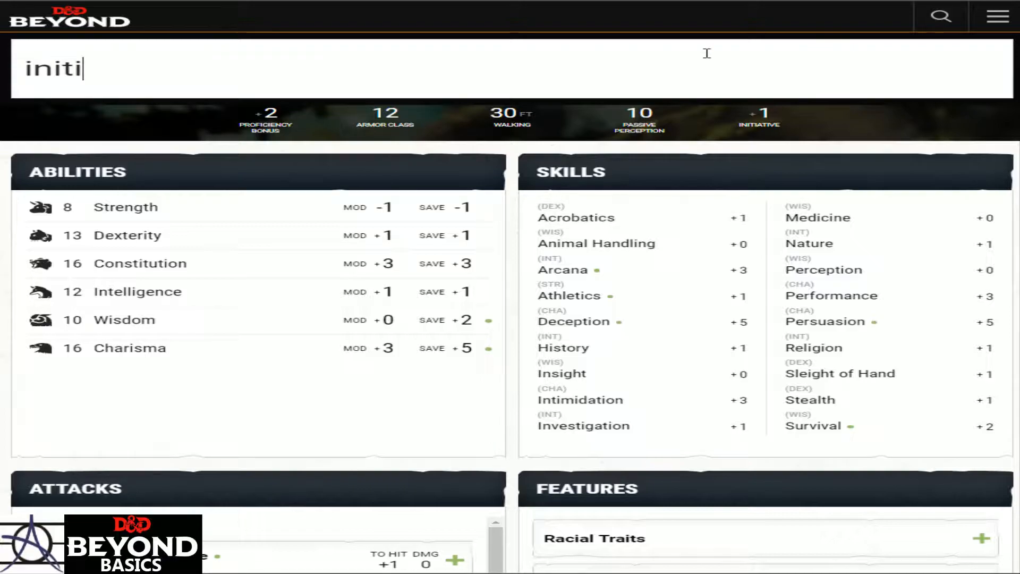
type("ative")
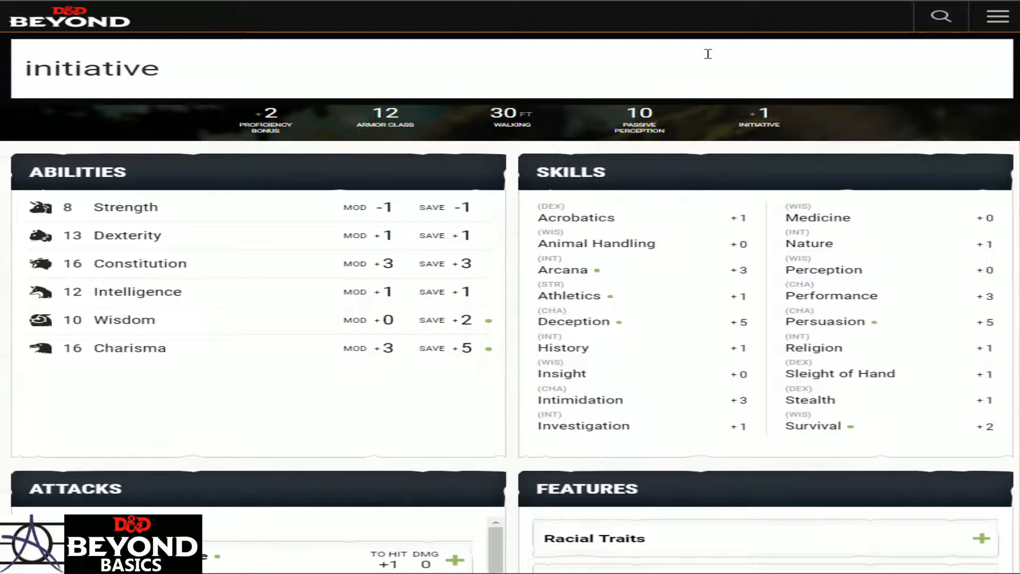
key("Return")
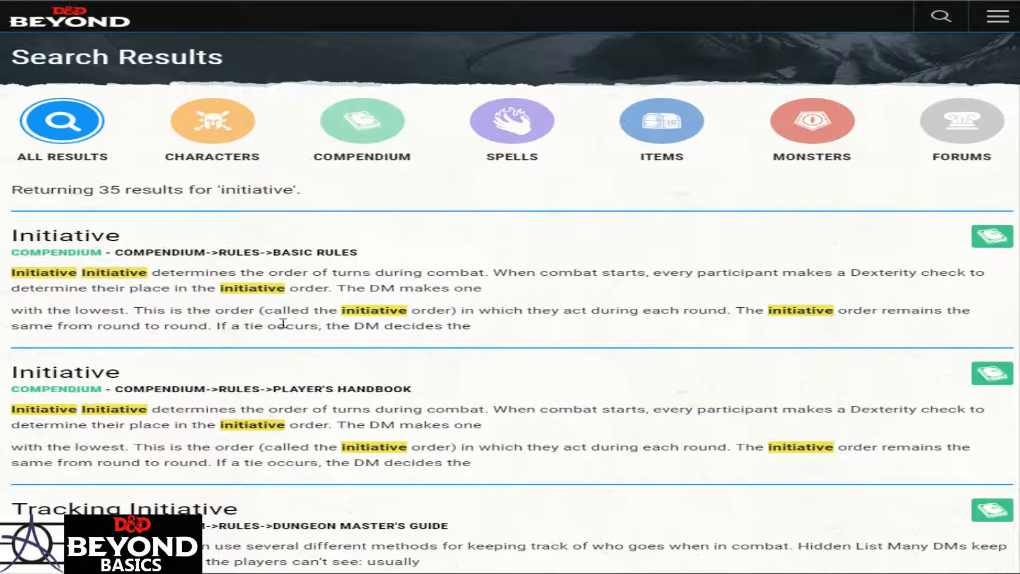
Look over the "initiative" search results and narrow them to the Characters category
scroll(284, 327, "down", 1)
scroll(230, 265, "up", 1)
left_click(62, 128)
left_click(359, 136)
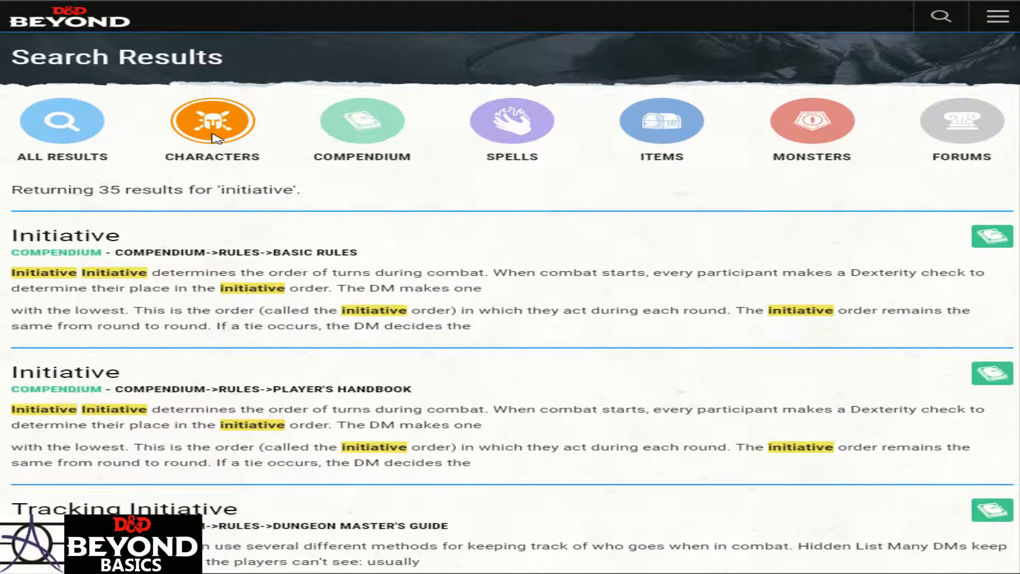
left_click(215, 137)
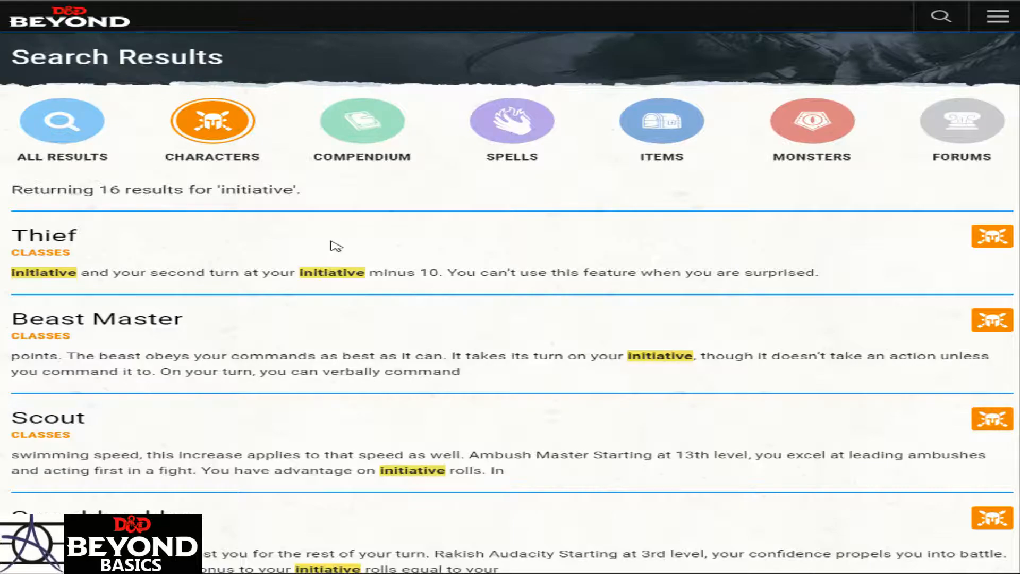
left_click(211, 123)
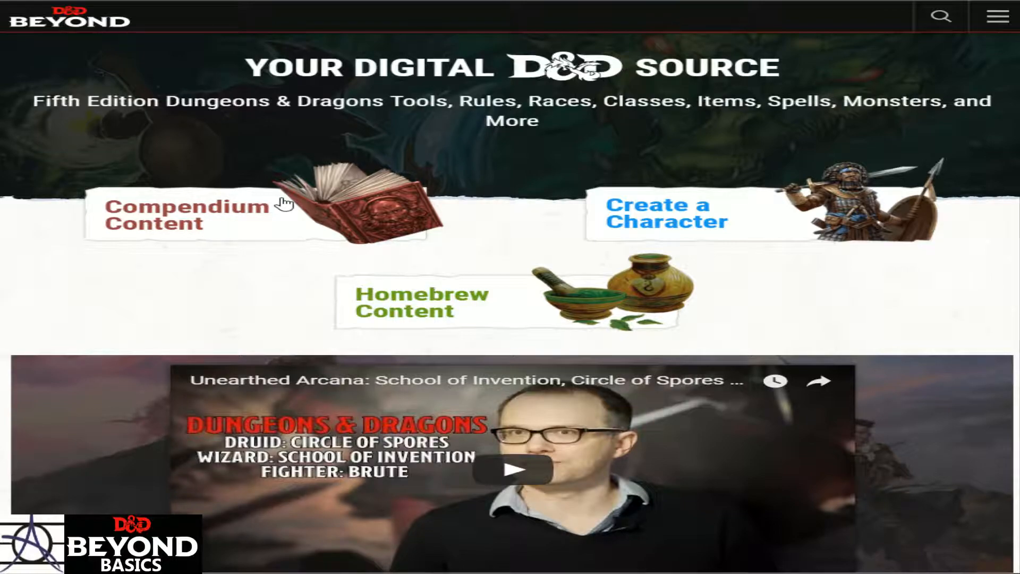
Browse the site's character content categories, open the homebrew backgrounds and look through the listing
left_click(997, 18)
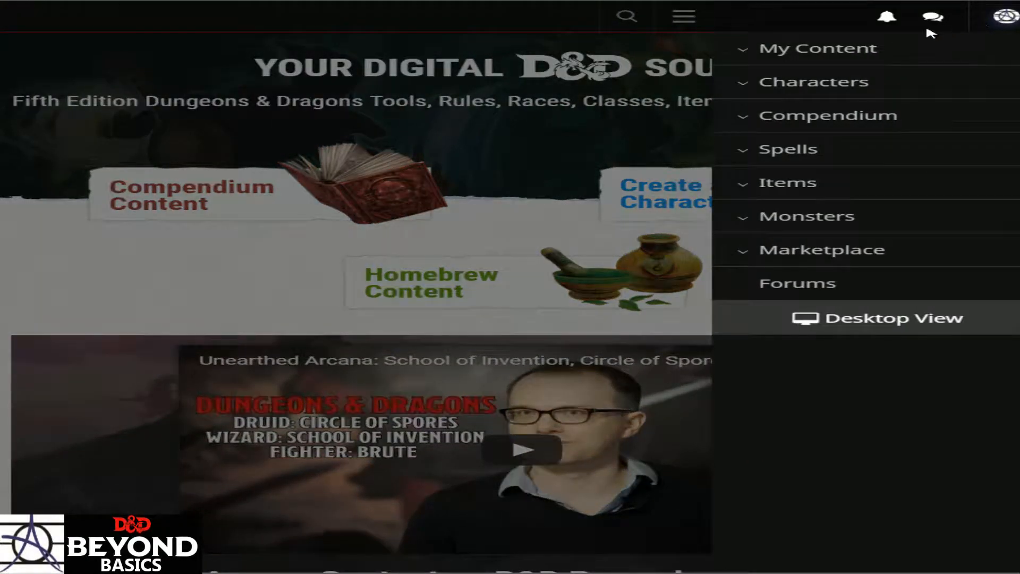
left_click(770, 93)
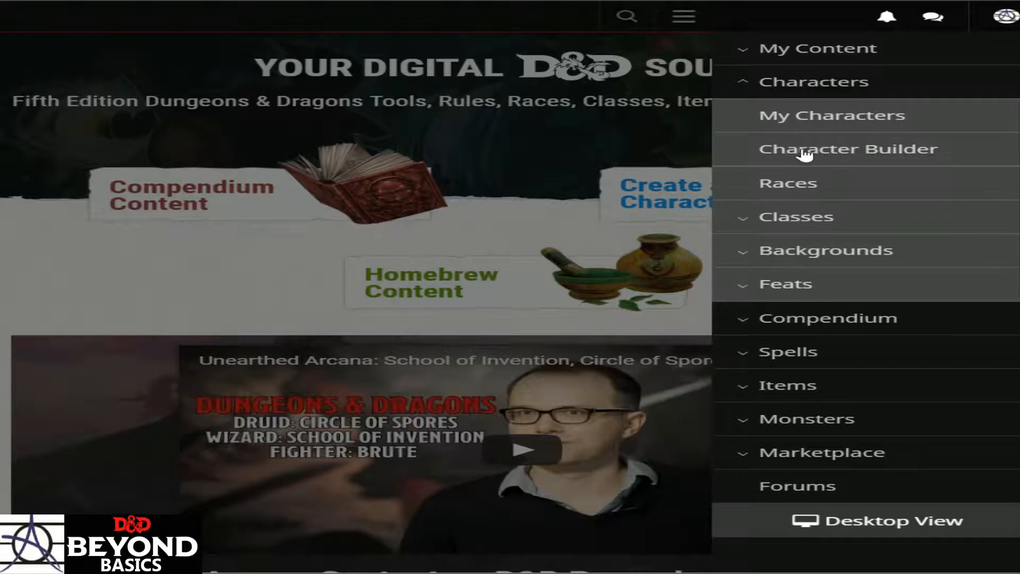
left_click(809, 233)
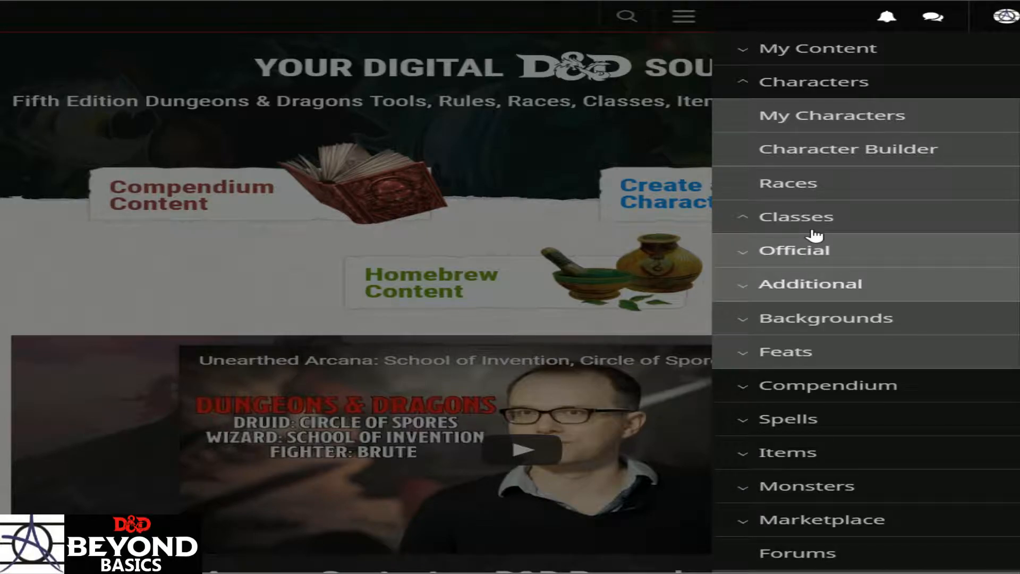
left_click(802, 324)
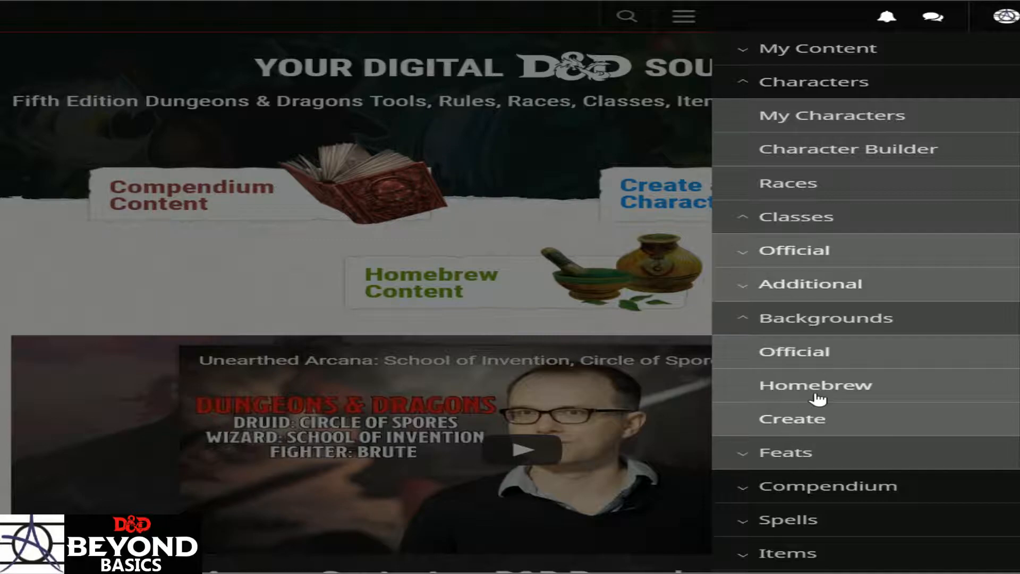
left_click(792, 397)
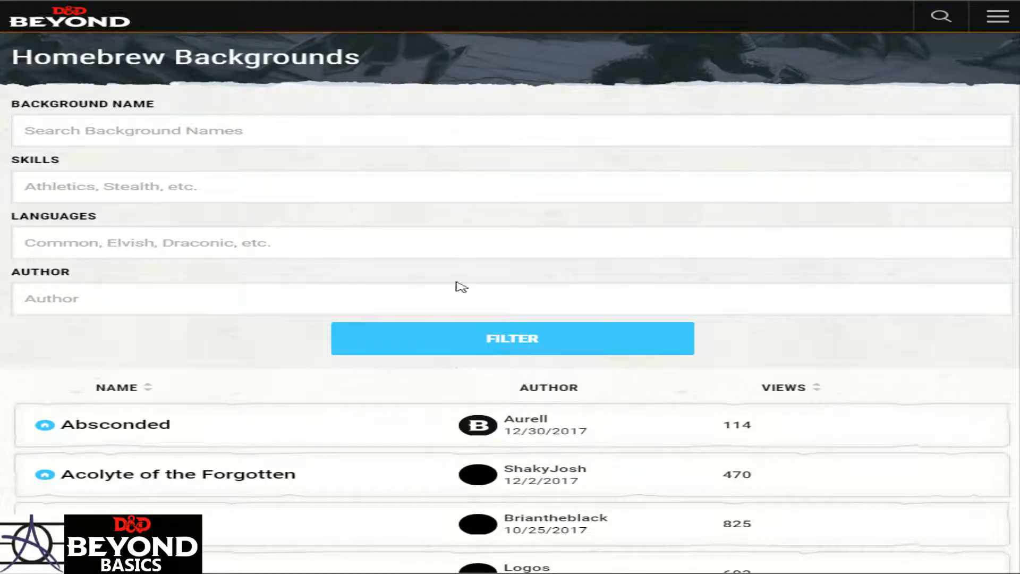
scroll(220, 226, "down", 3)
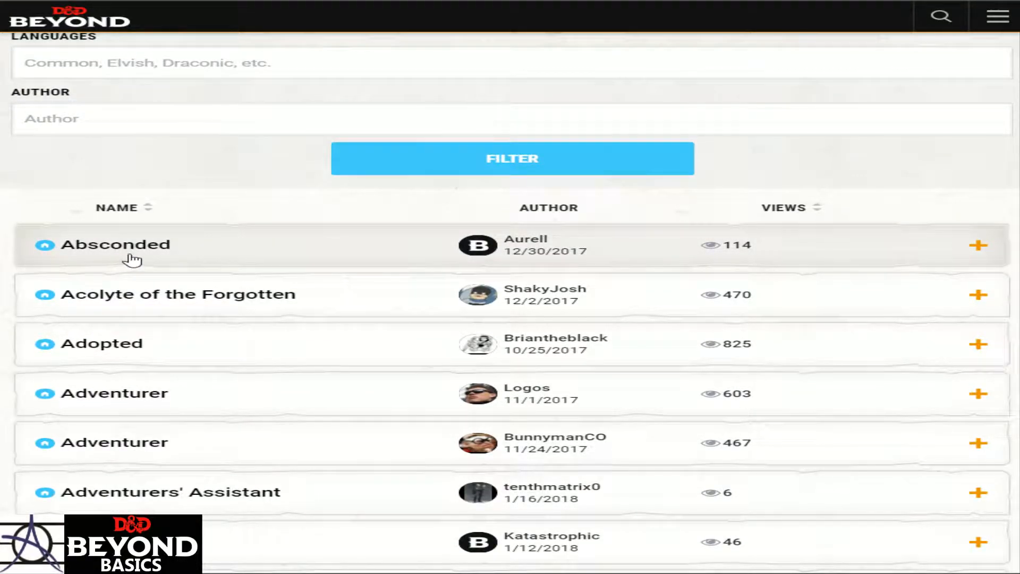
scroll(291, 255, "up", 3)
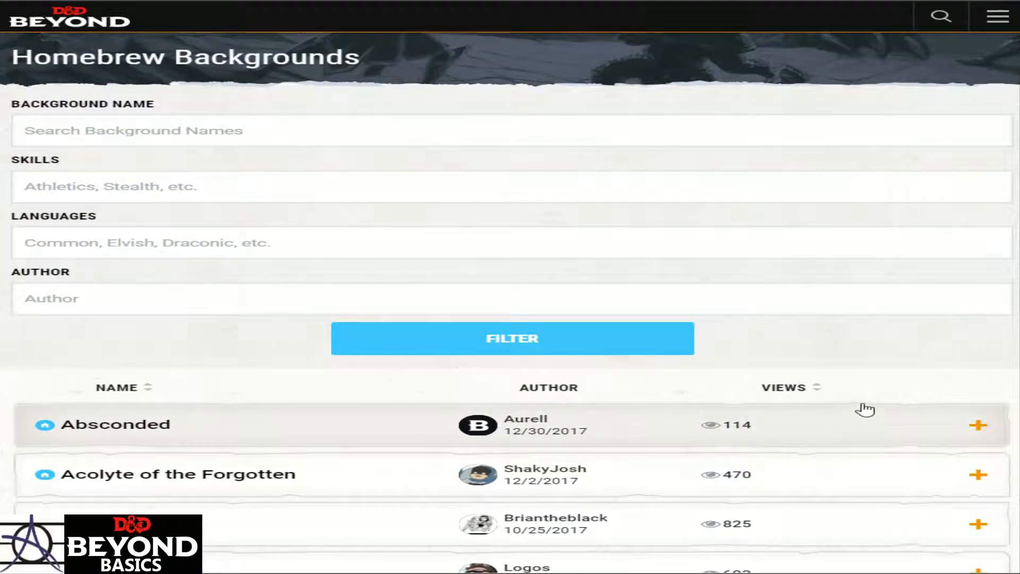
Expand the Absconded homebrew background, read through its details and add it to the collection
left_click(813, 443)
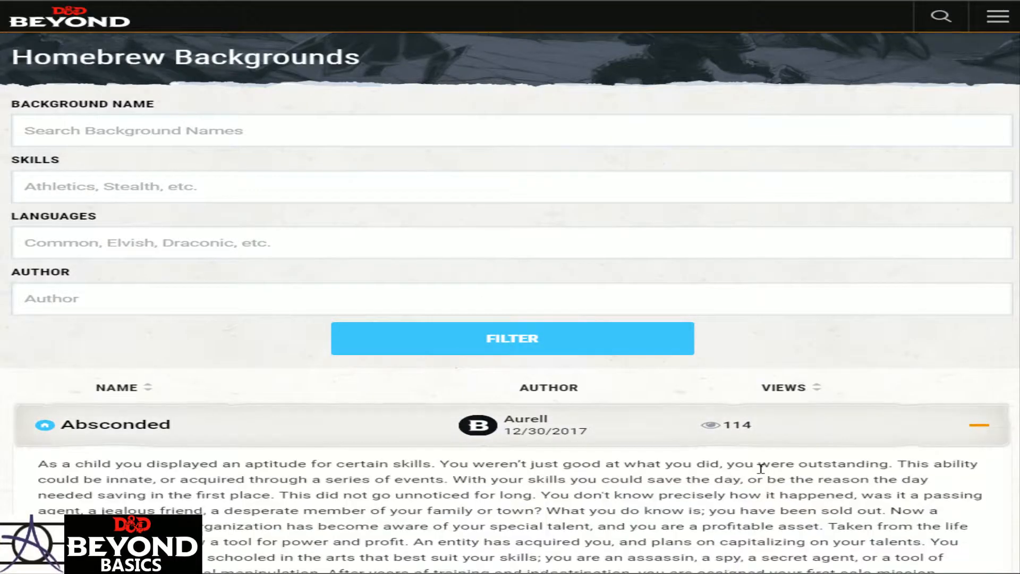
scroll(259, 477, "down", 3)
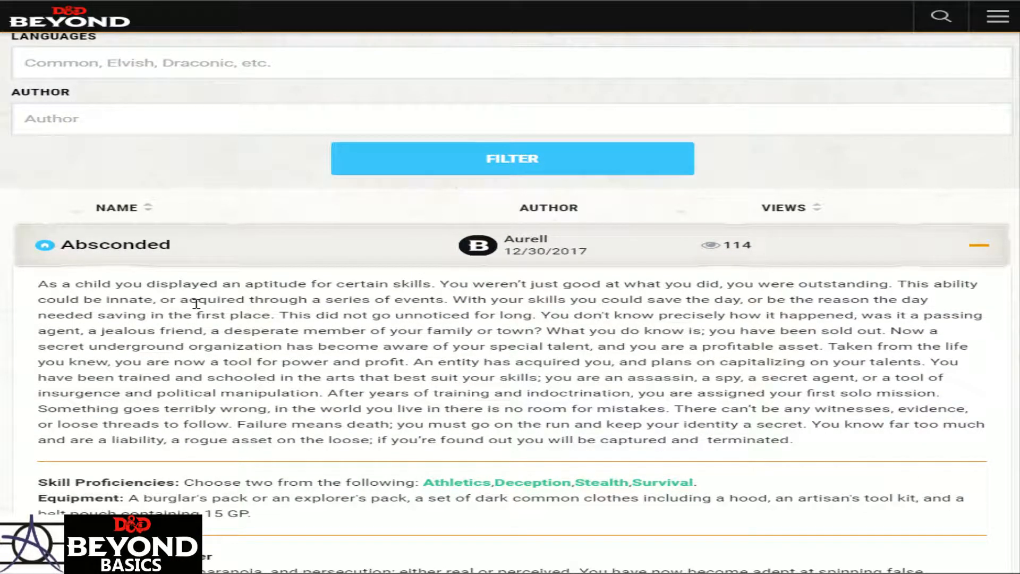
scroll(197, 303, "down", 1)
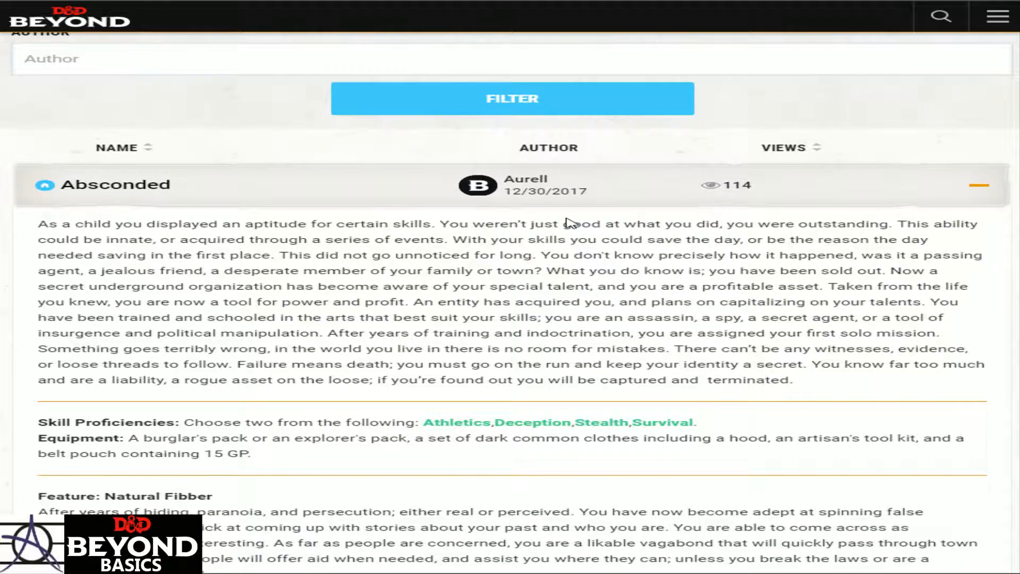
scroll(564, 223, "down", 3)
scroll(565, 228, "down", 10)
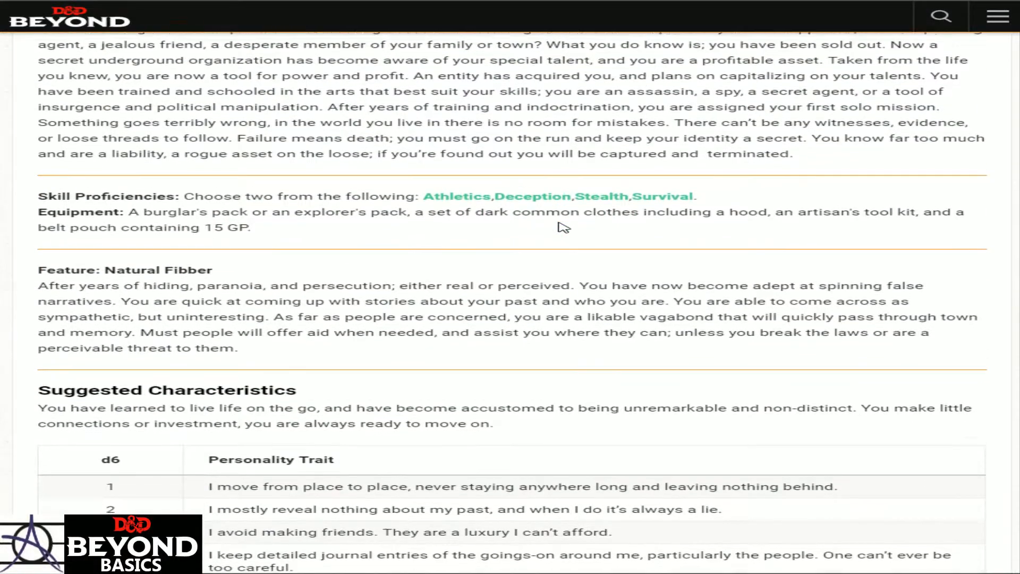
scroll(559, 232, "down", 6)
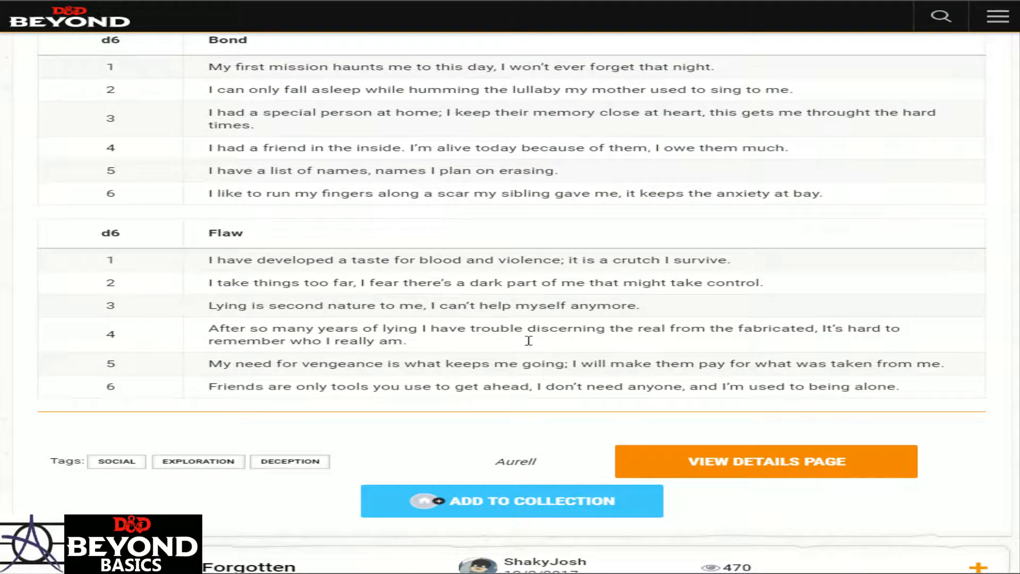
scroll(529, 341, "down", 3)
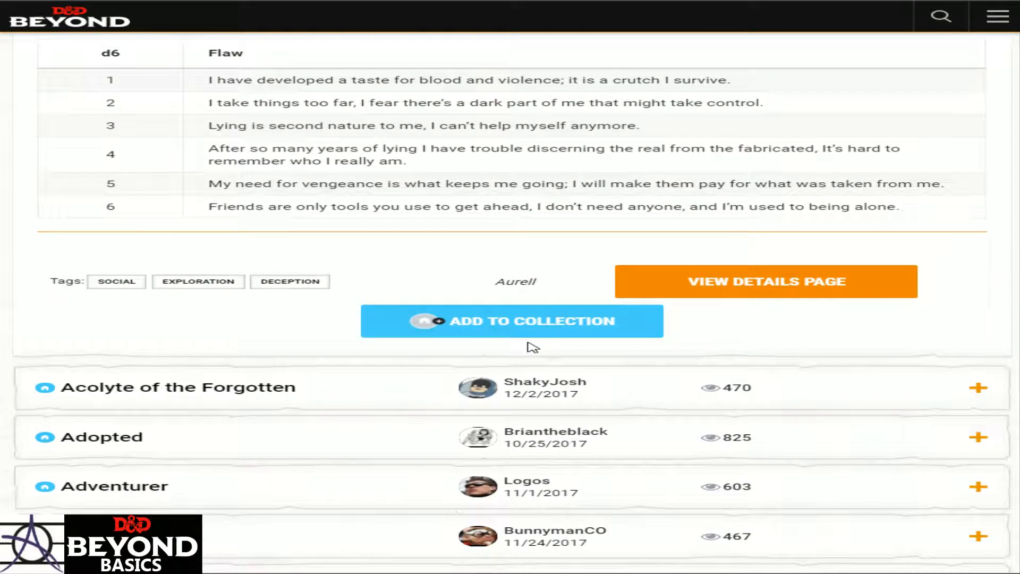
left_click(503, 332)
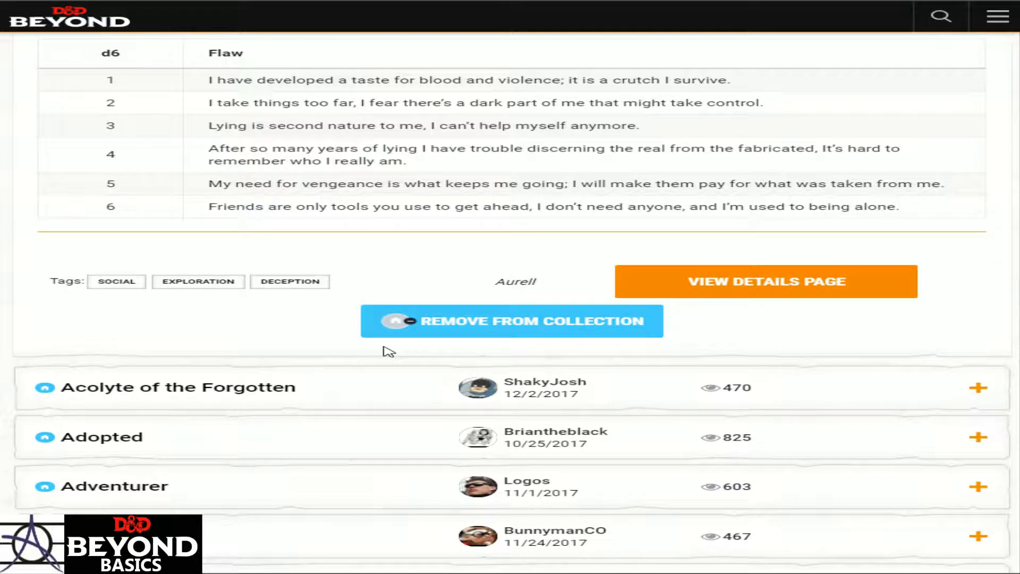
Review the Absconded background's description, skill proficiencies, equipment and feature again, and collapse its entry
scroll(691, 258, "up", 10)
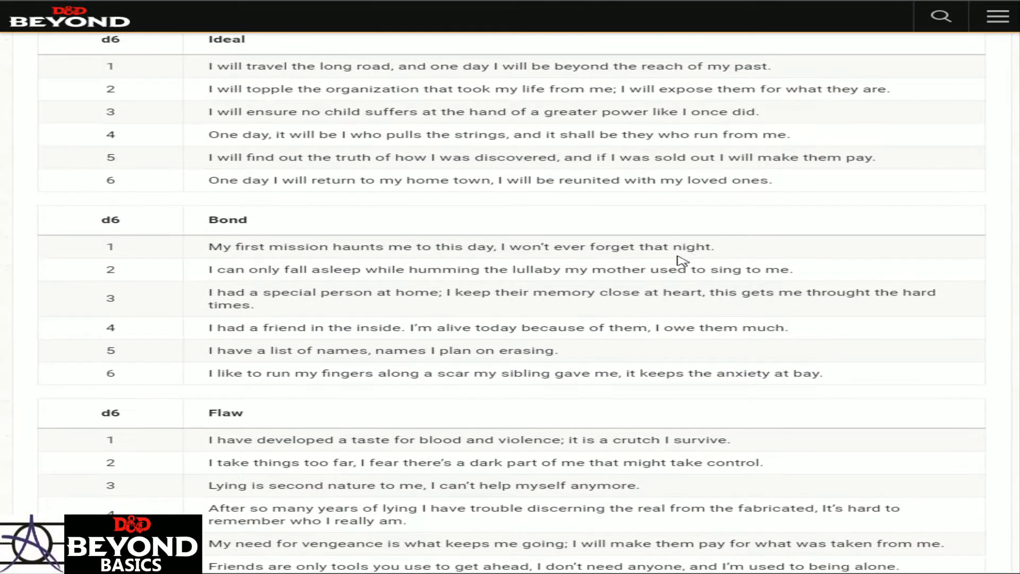
scroll(667, 256, "up", 9)
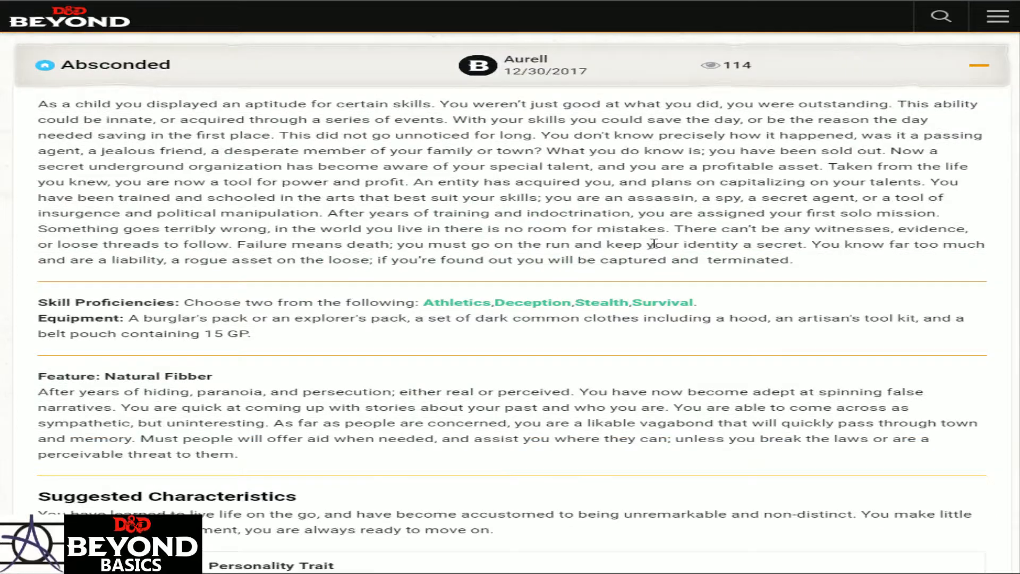
scroll(659, 247, "up", 1)
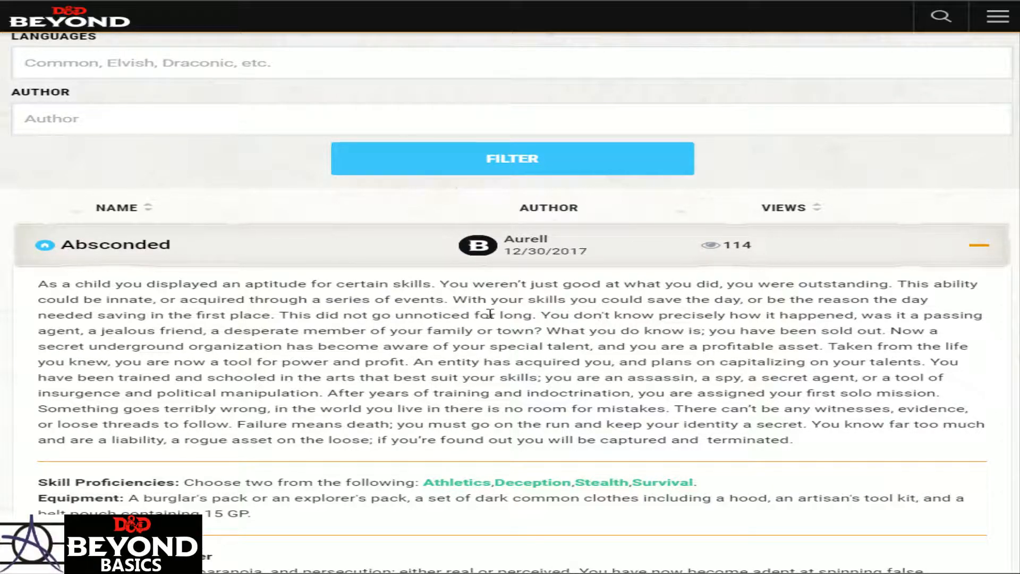
scroll(297, 292, "down", 6)
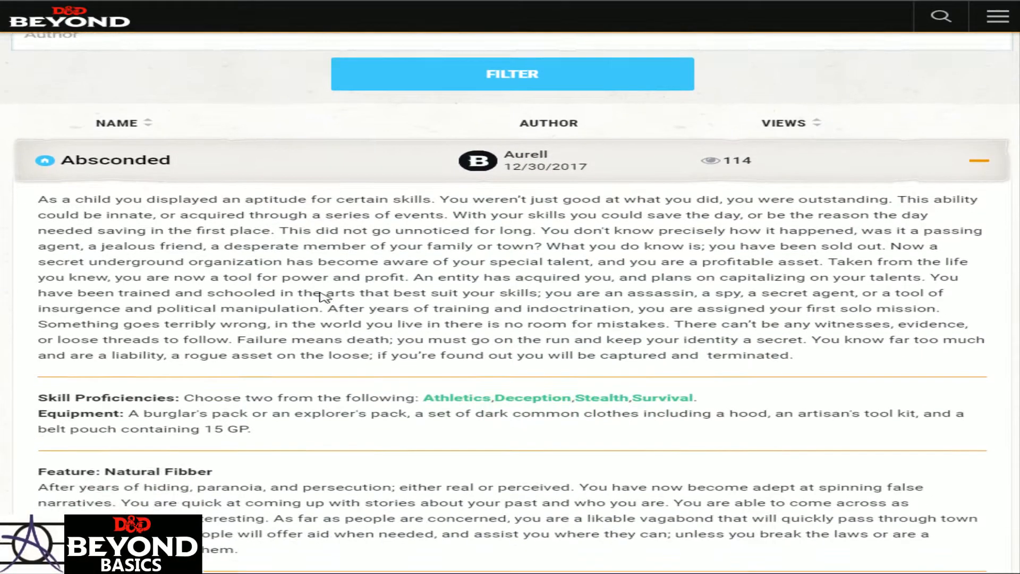
scroll(326, 298, "up", 6)
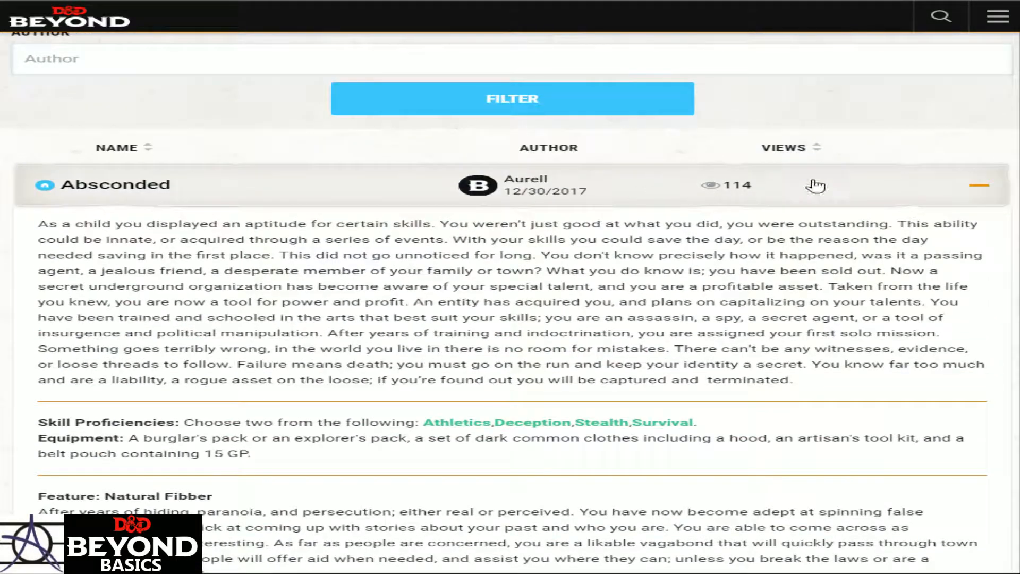
left_click(876, 186)
Preview the Adventurer homebrew background dated 11/24/2017 and collapse its details
scroll(599, 255, "down", 1)
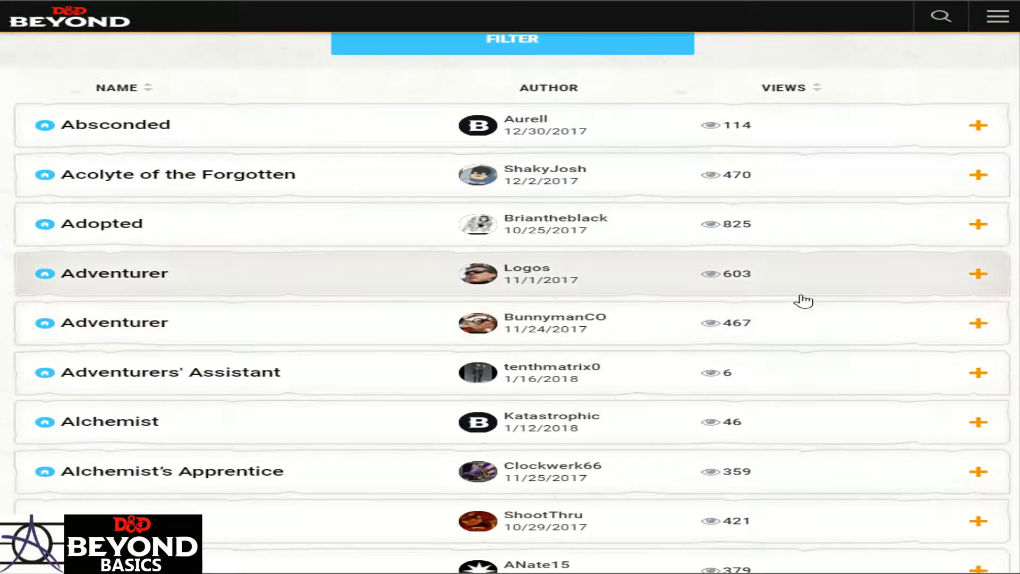
left_click(767, 328)
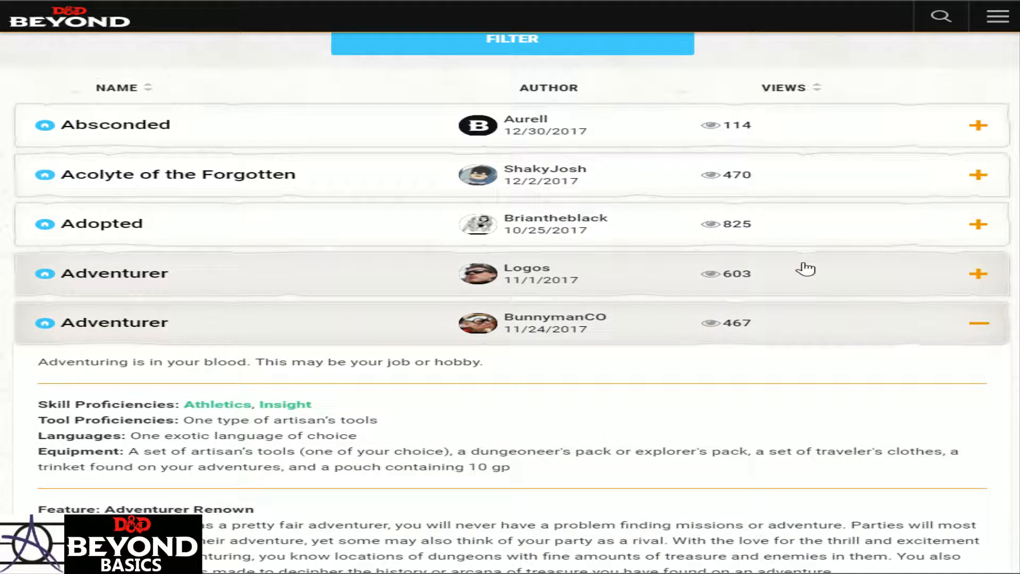
double_click(820, 323)
scroll(782, 318, "up", 1)
scroll(781, 318, "up", 5)
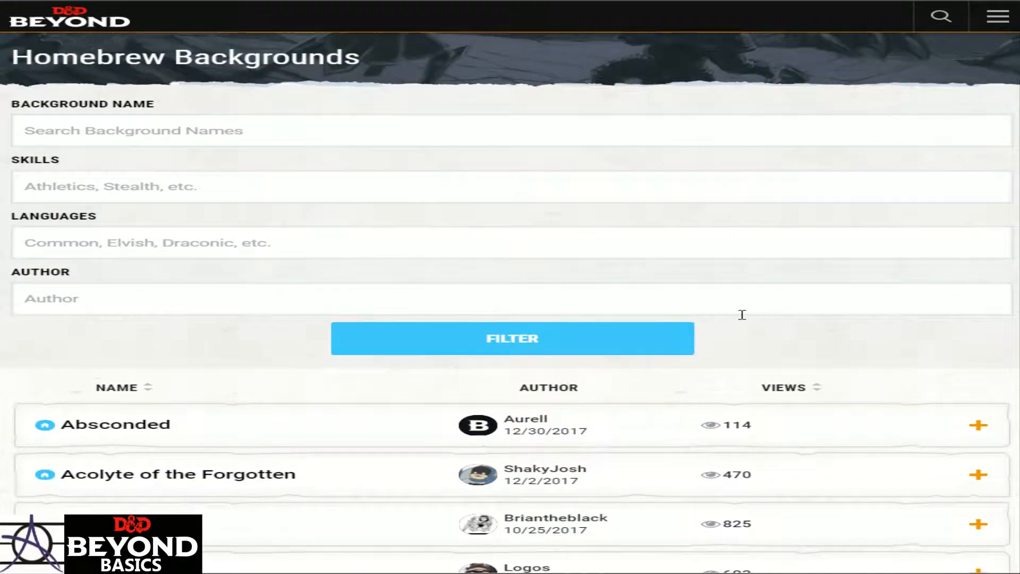
Open the Homebrew Magic Items listing and look through its first entries
left_click(1001, 15)
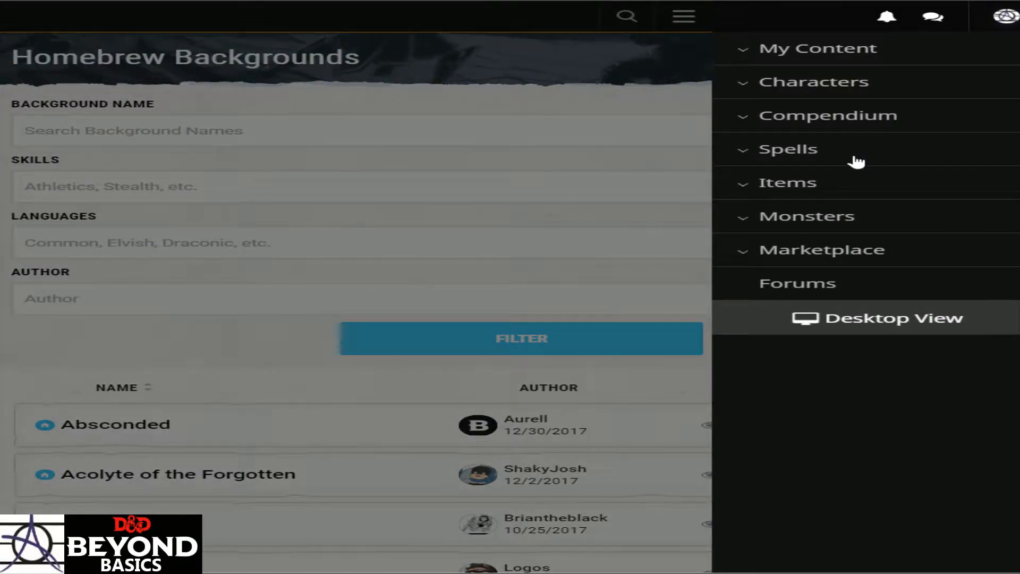
left_click(835, 177)
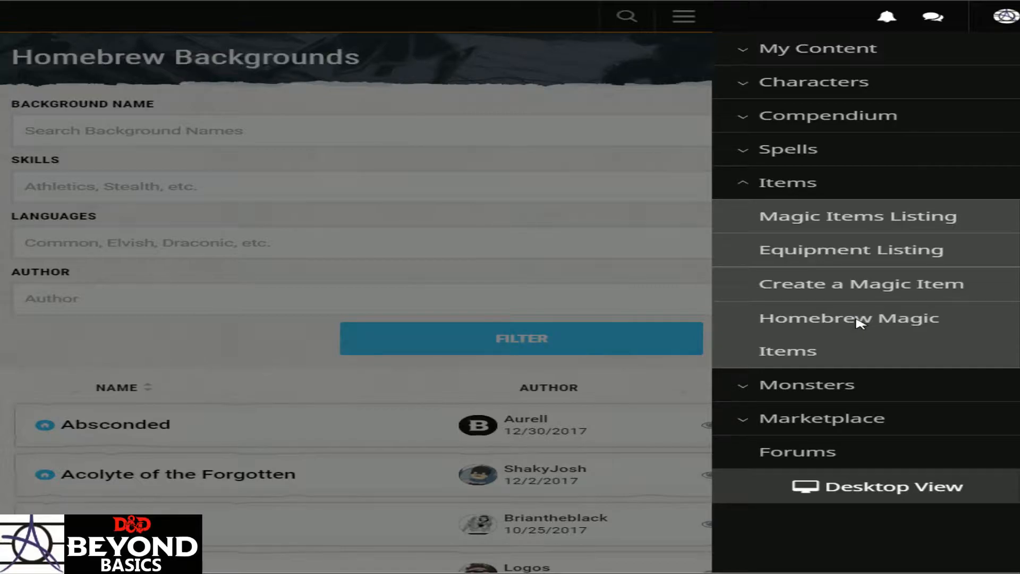
left_click(876, 322)
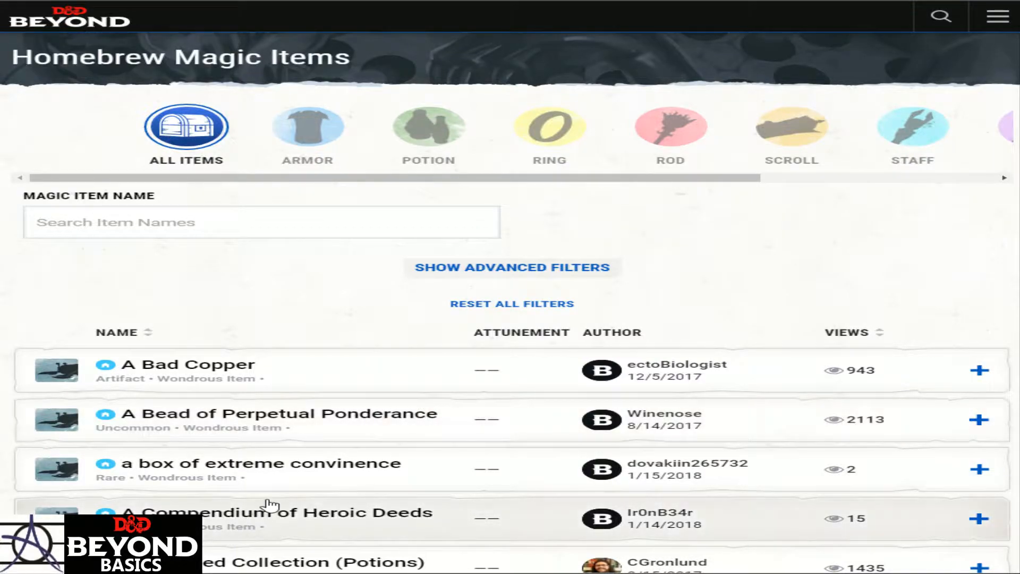
scroll(319, 452, "down", 1)
scroll(372, 425, "down", 2)
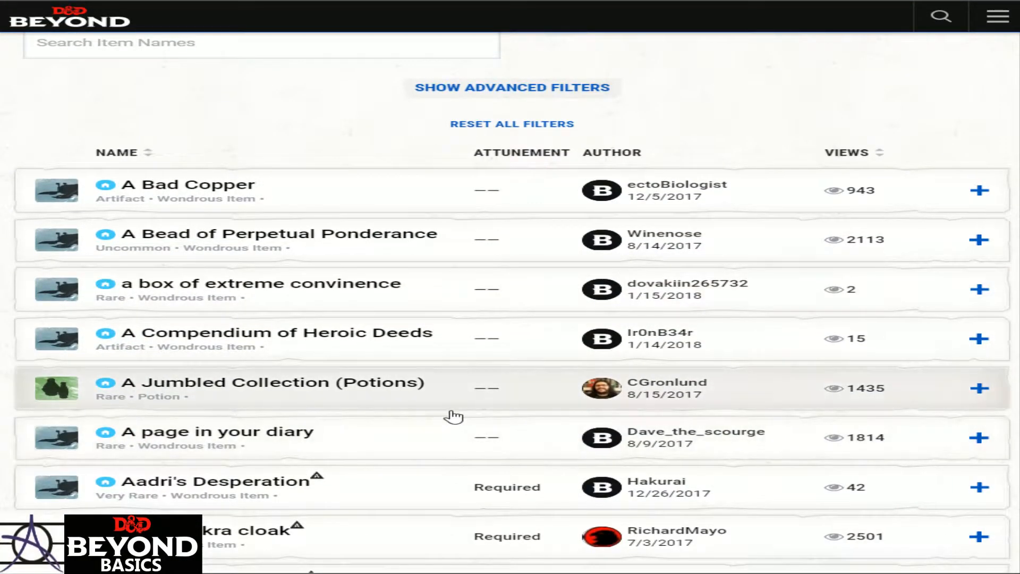
scroll(447, 417, "down", 1)
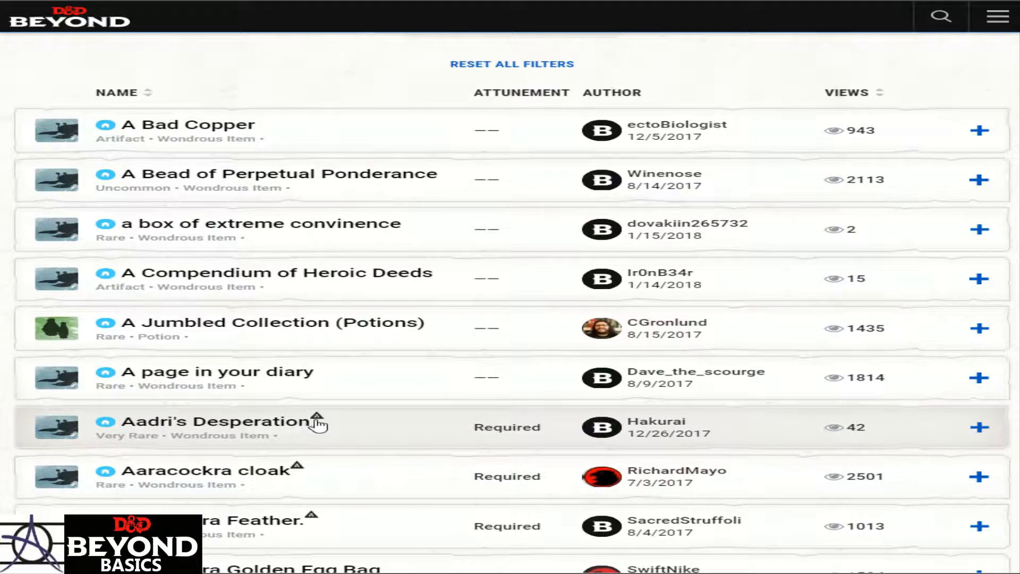
Expand the Aadri's Desperation magic item, examine its description and collection options, and collapse the entry
left_click(494, 423)
scroll(446, 430, "down", 2)
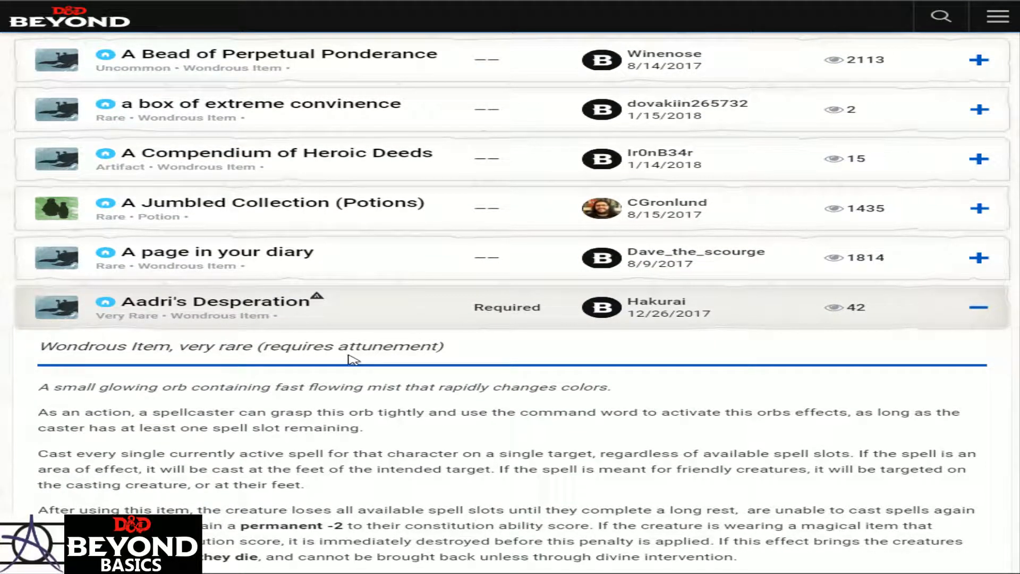
scroll(354, 360, "down", 4)
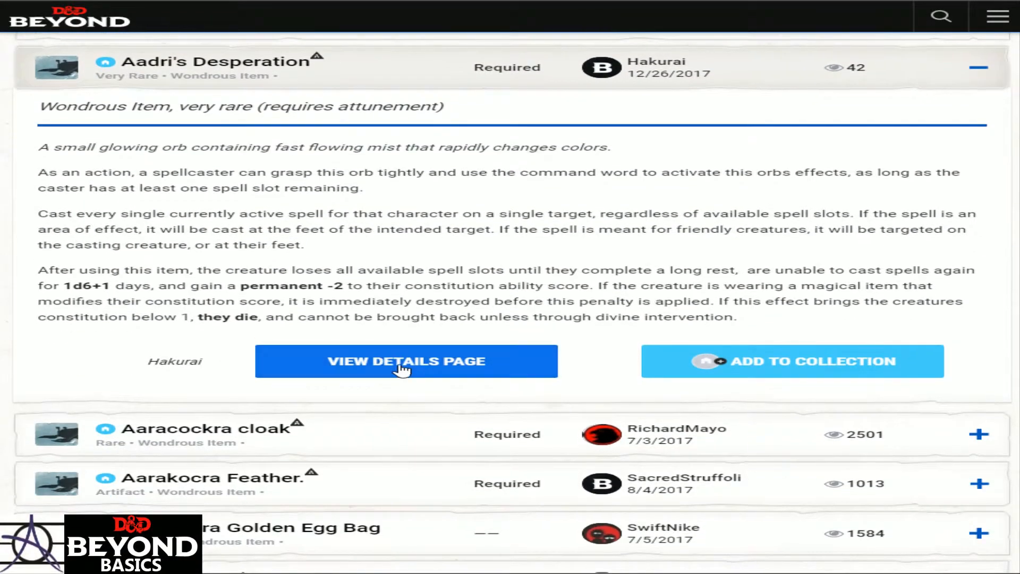
scroll(684, 384, "down", 1)
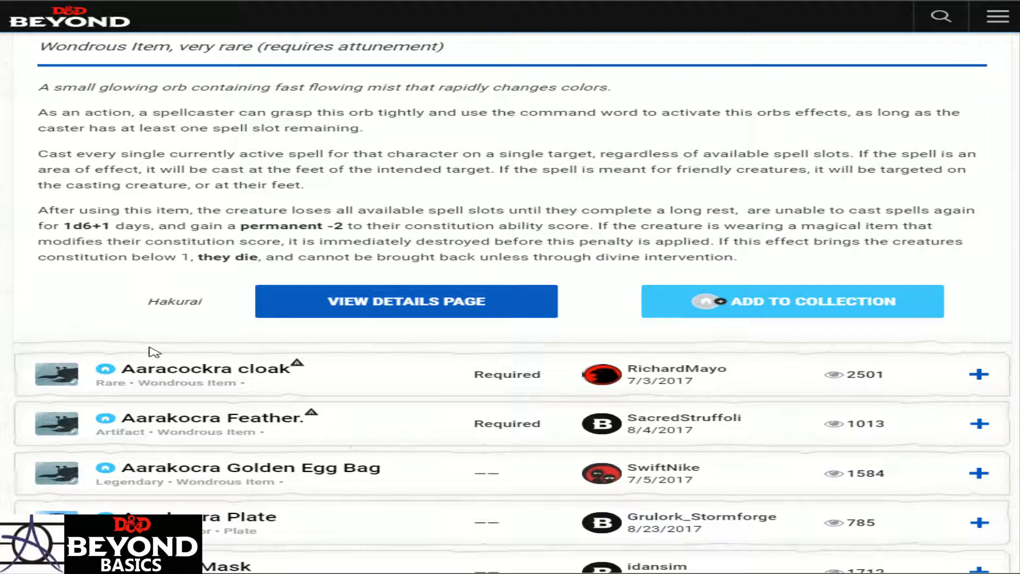
scroll(722, 425, "up", 1)
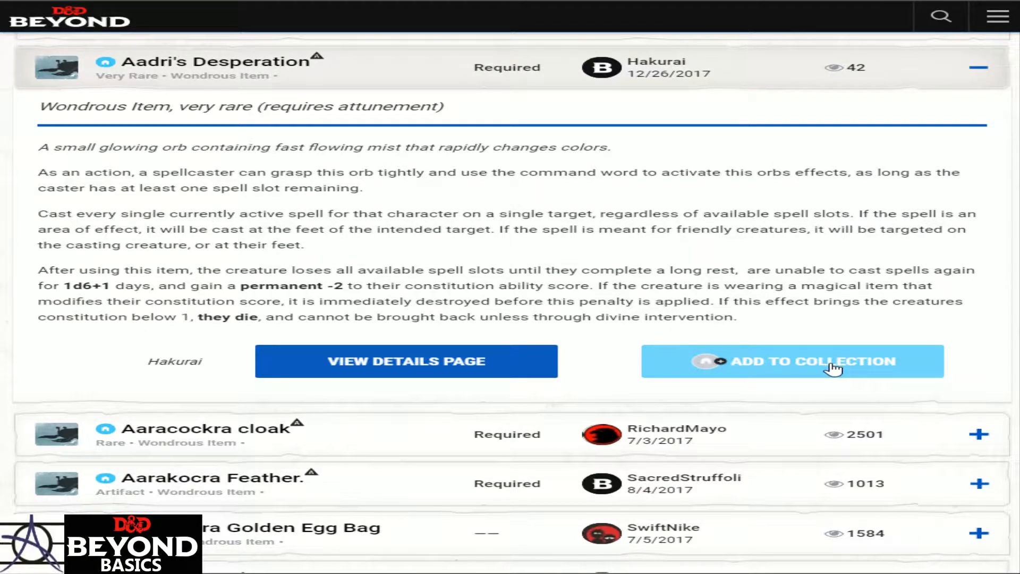
scroll(848, 264, "up", 2)
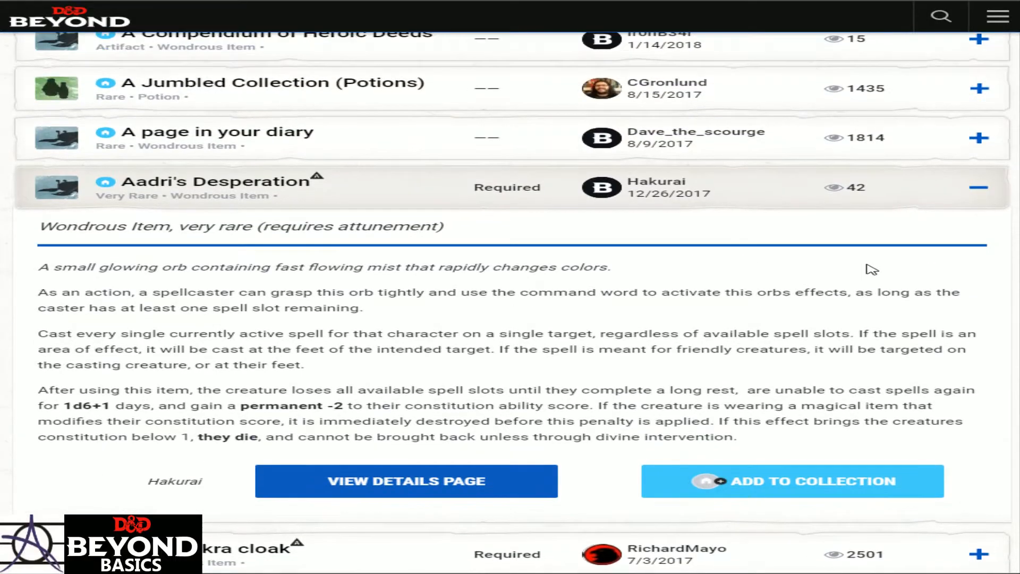
left_click(976, 198)
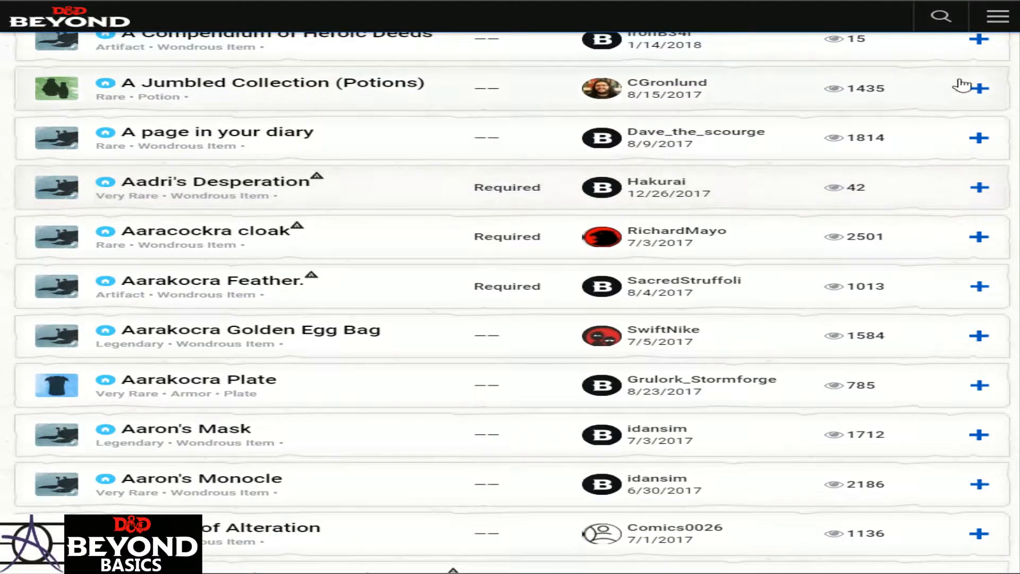
Open the site's full monsters listing and look through its first entries
left_click(990, 25)
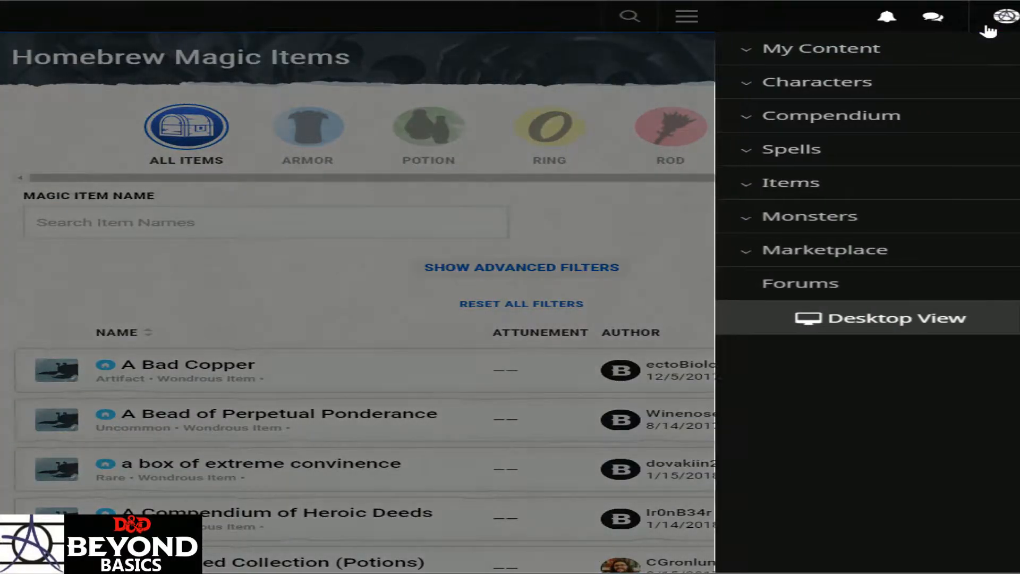
left_click(808, 257)
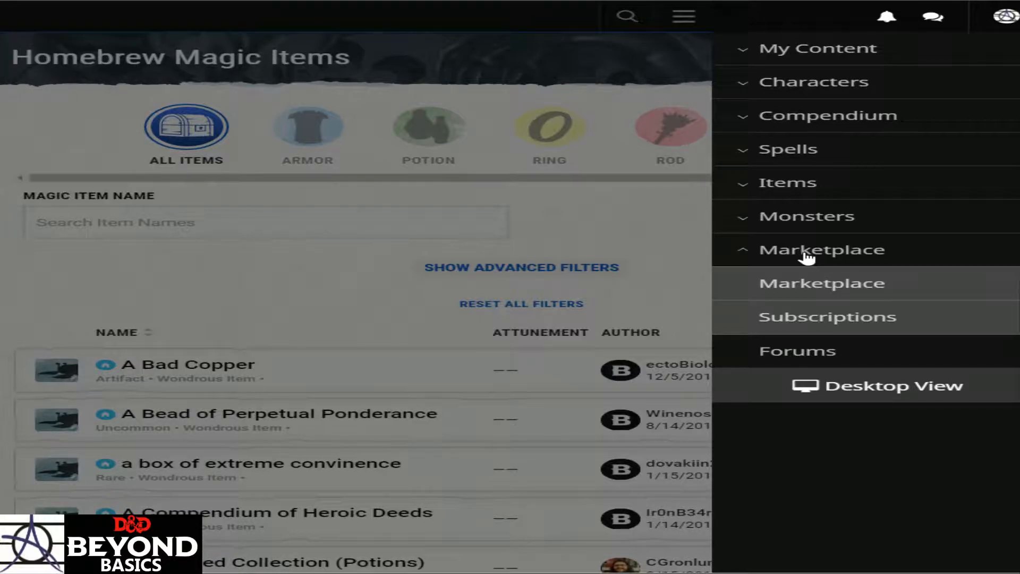
left_click(816, 224)
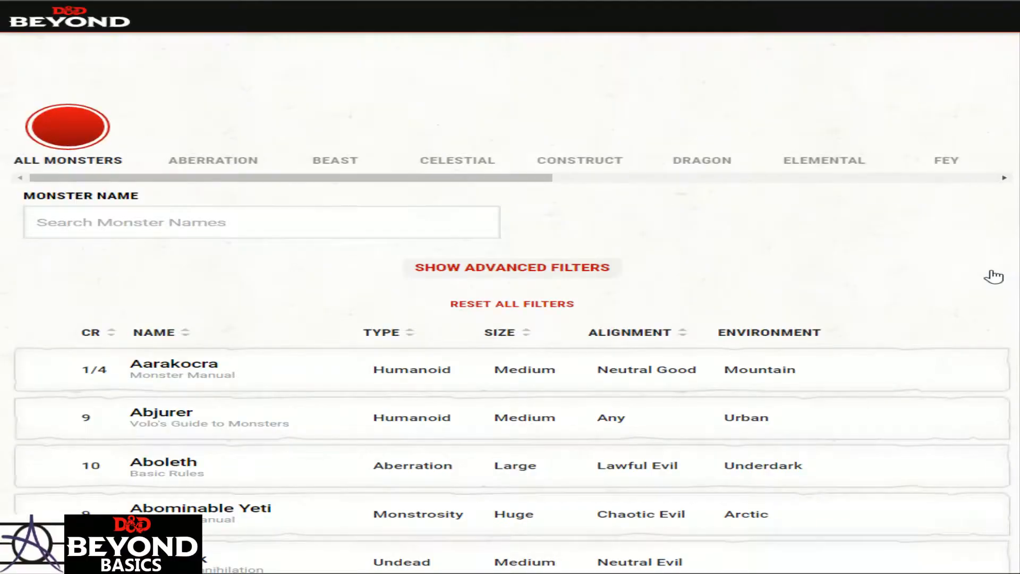
scroll(429, 429, "down", 1)
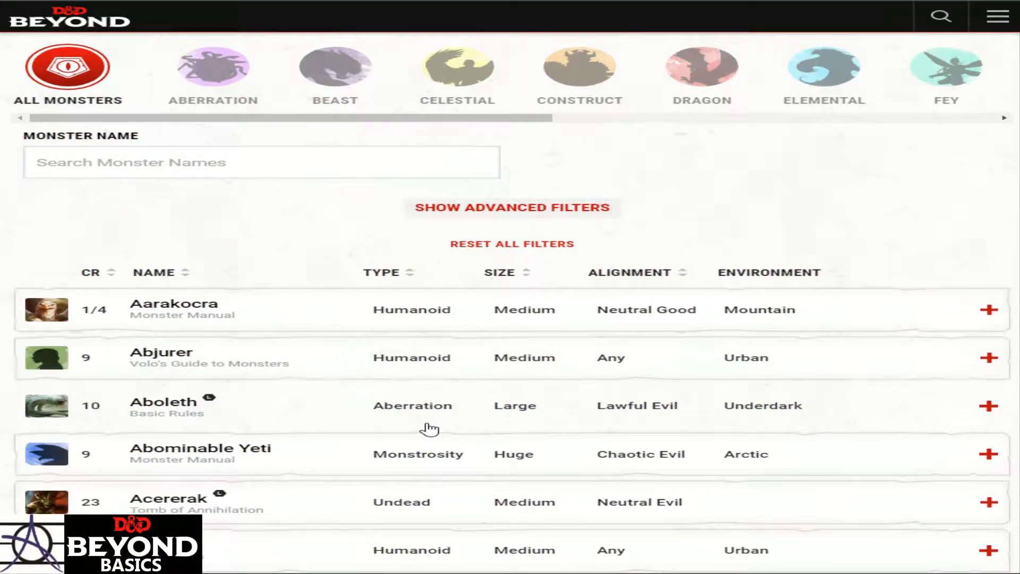
scroll(429, 428, "down", 2)
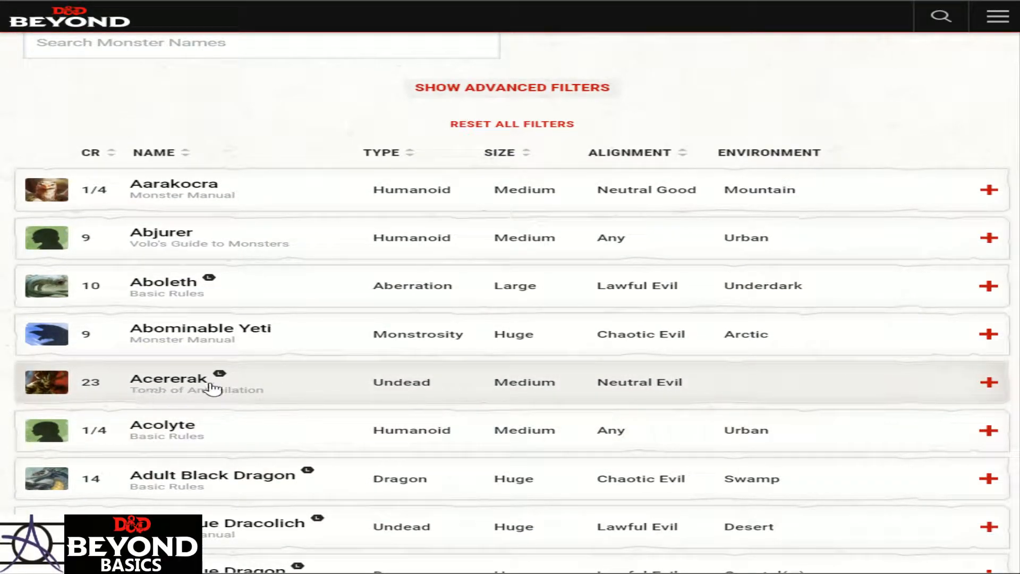
Expand the Acererak monster entry, examine its Tomb of Annihilation purchase information and look further down the monster list
left_click(545, 383)
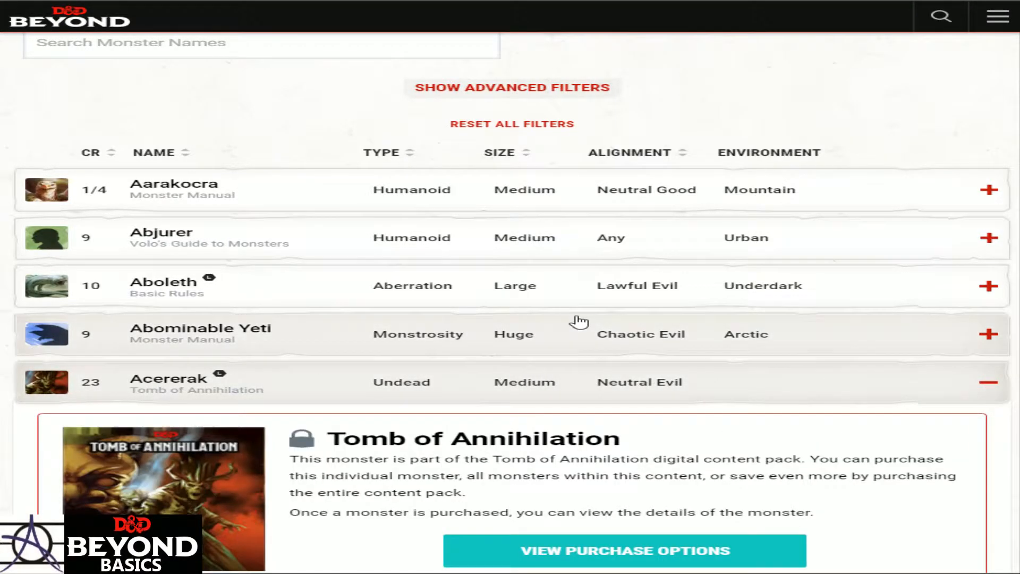
scroll(581, 319, "down", 2)
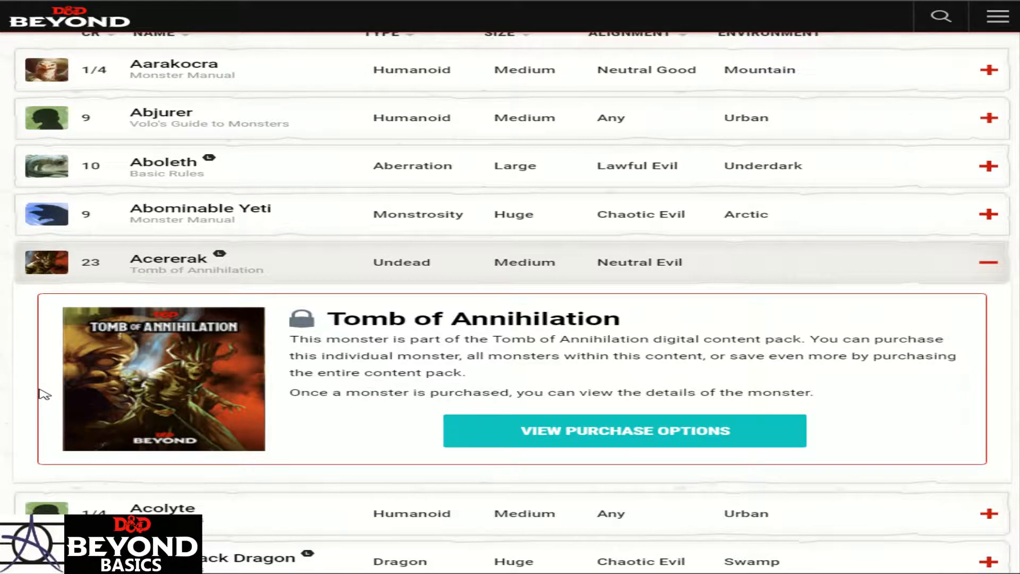
scroll(523, 373, "down", 1)
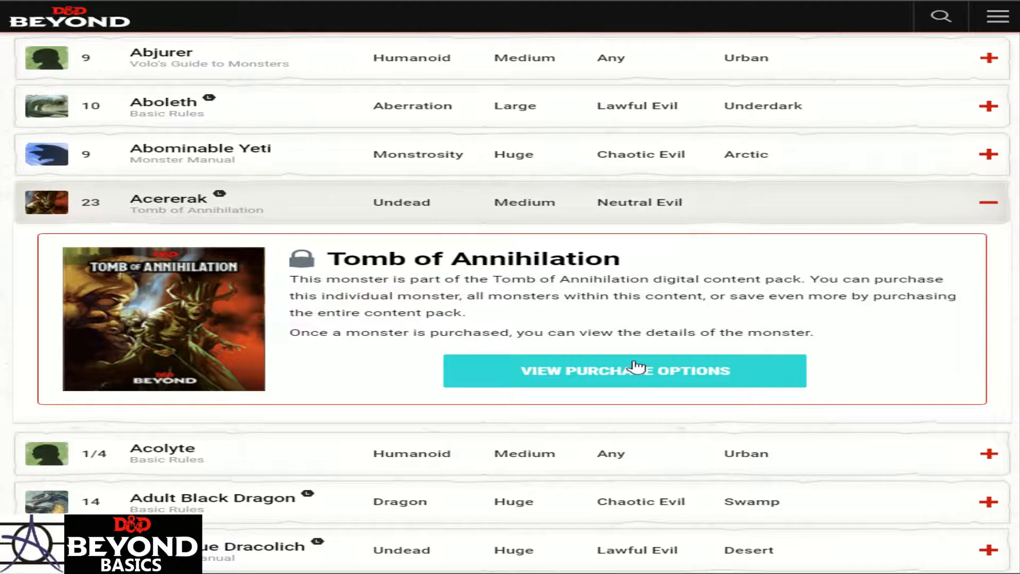
scroll(795, 387, "down", 5)
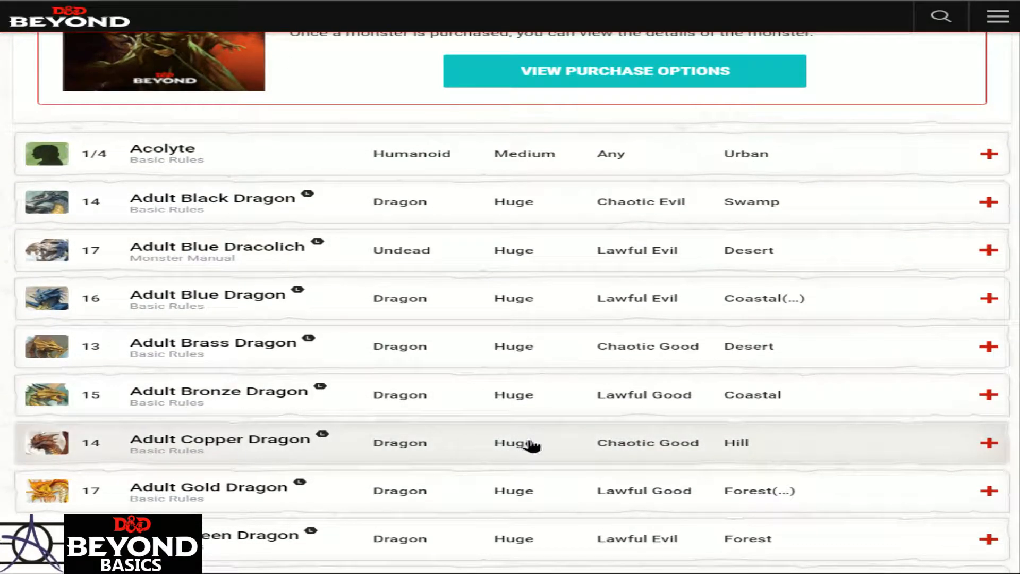
Expand the Adult Copper Dragon entry and examine its stat block, lair actions, regional effects and lore
left_click(242, 442)
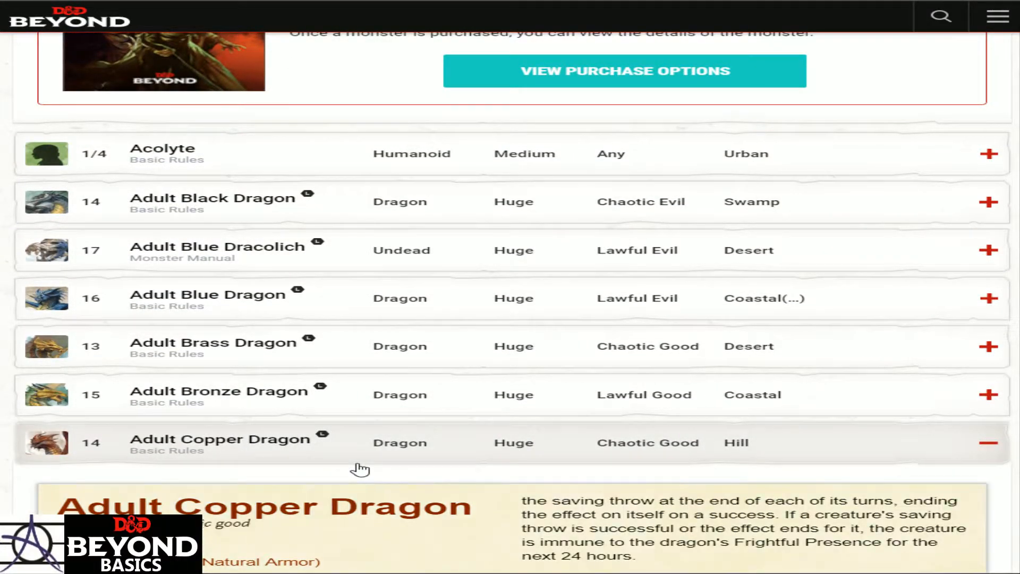
scroll(366, 461, "down", 6)
scroll(438, 439, "down", 3)
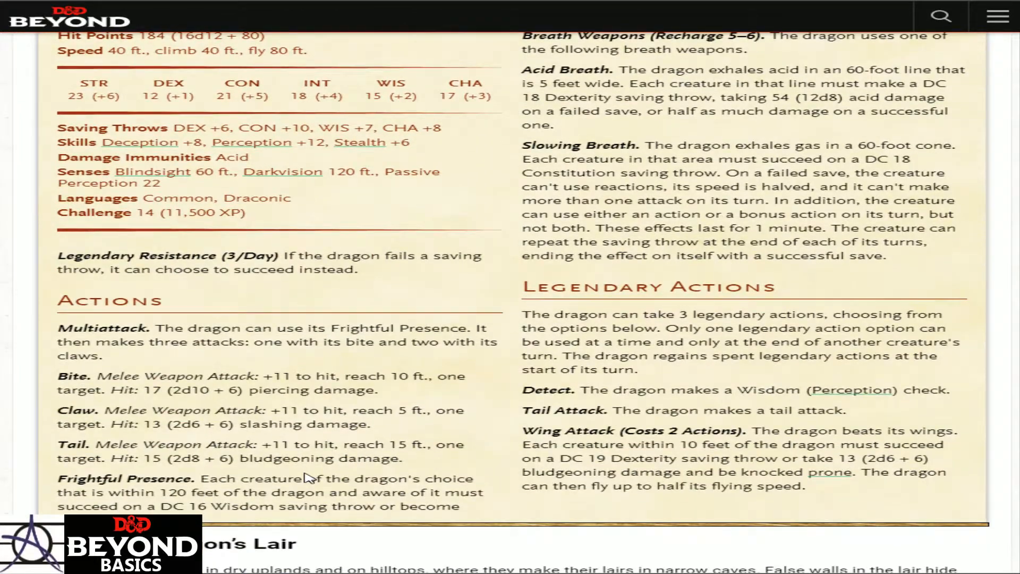
scroll(388, 402, "down", 1)
scroll(326, 389, "up", 1)
scroll(326, 389, "up", 2)
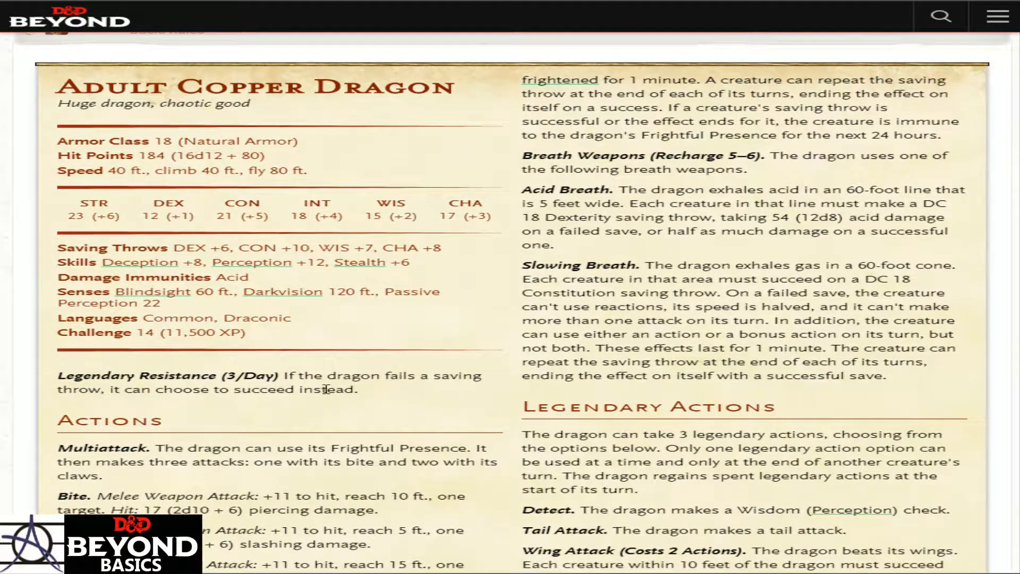
scroll(495, 333, "down", 7)
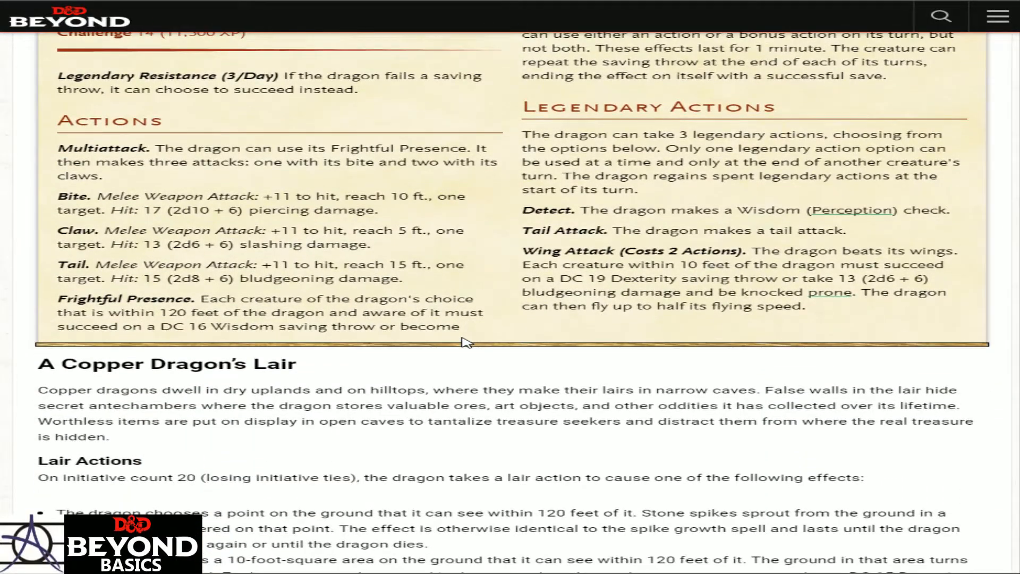
scroll(466, 342, "down", 10)
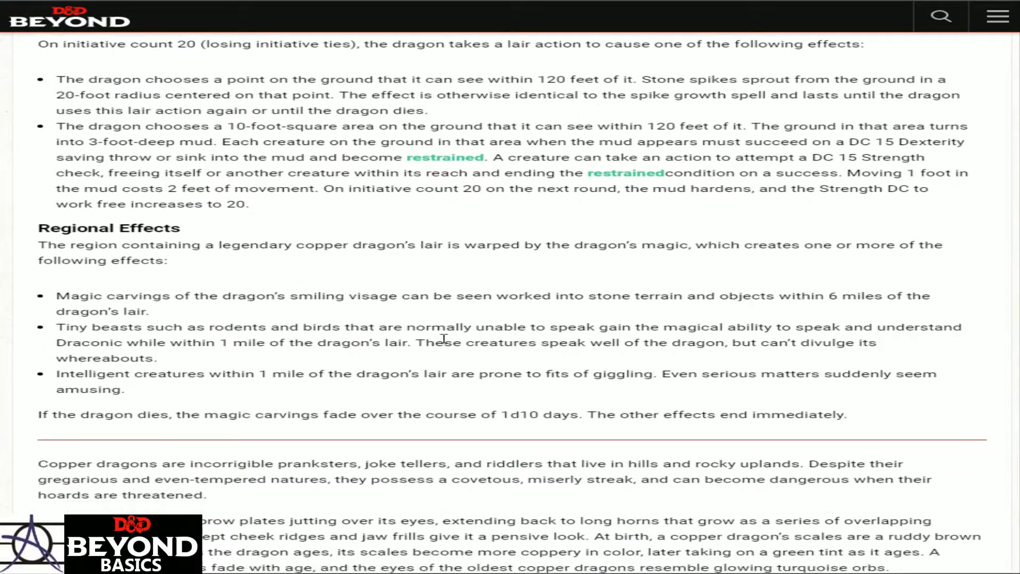
scroll(565, 299, "down", 5)
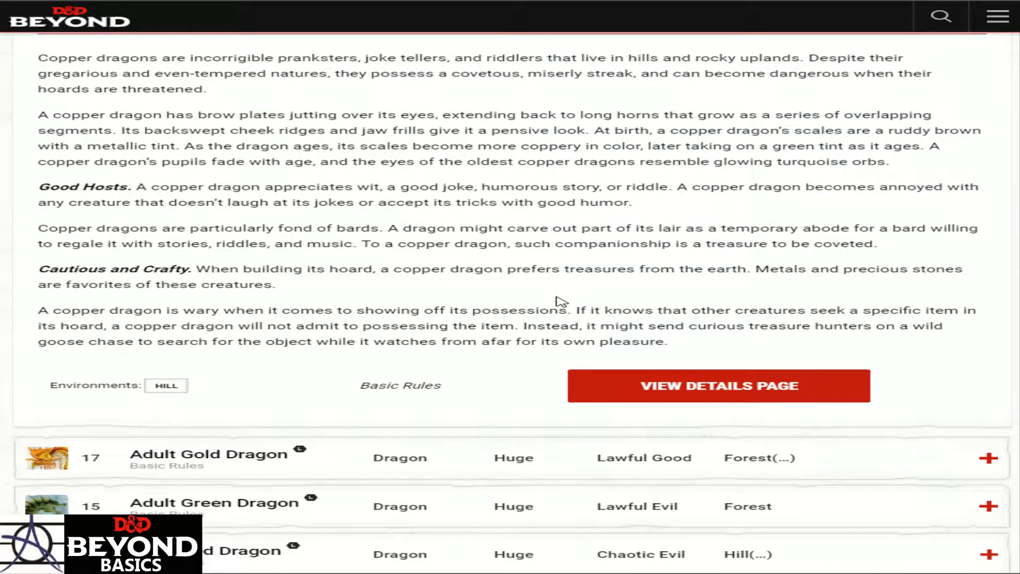
Filter the monsters listing with the advanced filters to show only the source Volo's Guide to Monsters
scroll(526, 310, "up", 6)
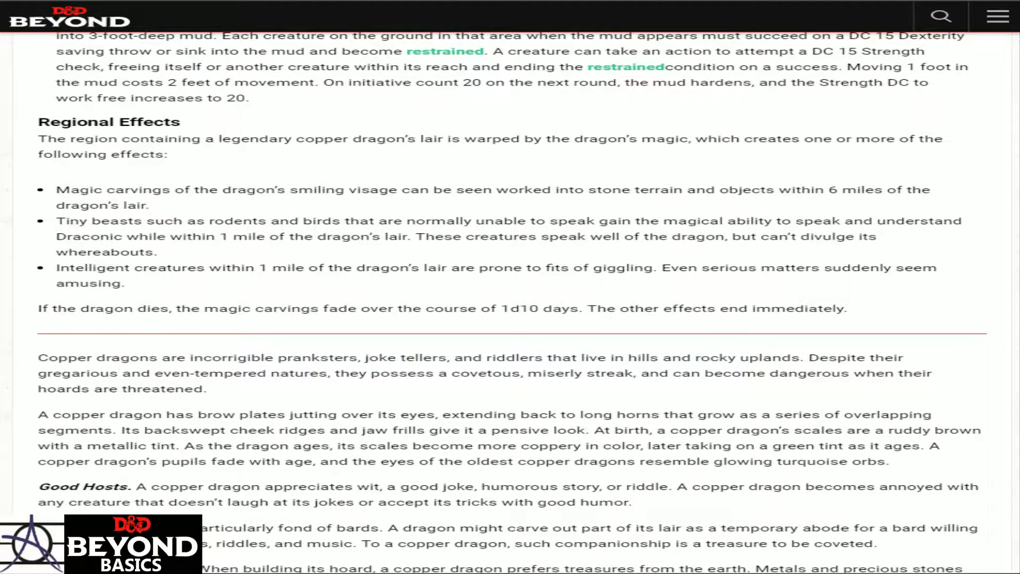
scroll(992, 56, "up", 20)
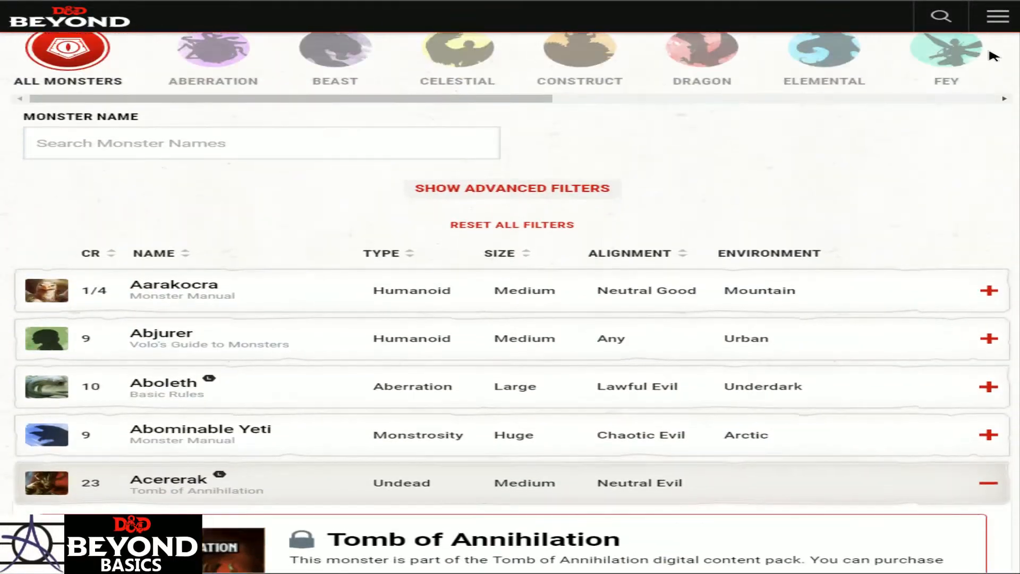
scroll(993, 56, "up", 2)
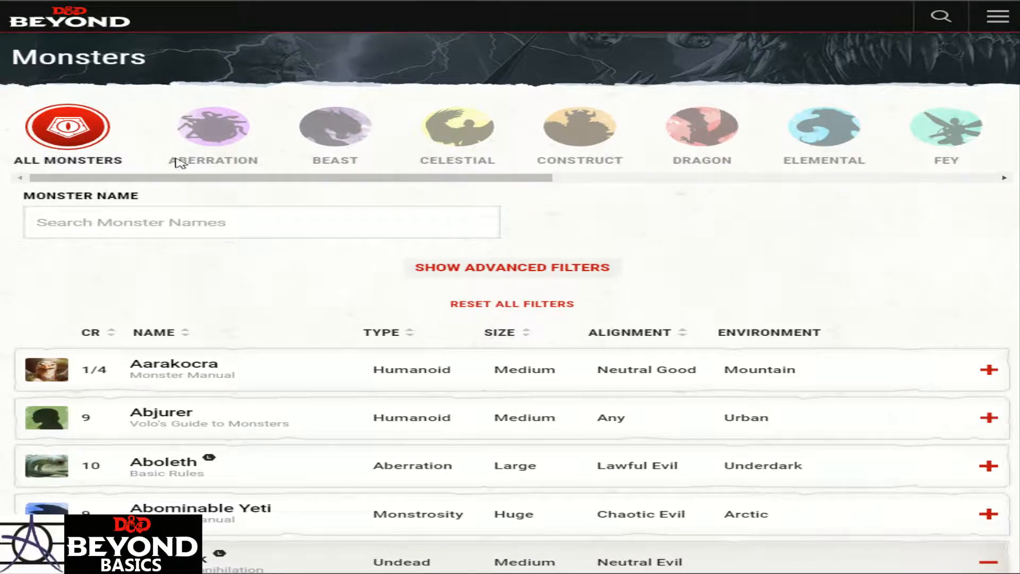
left_click(521, 268)
scroll(616, 265, "down", 1)
scroll(615, 266, "down", 5)
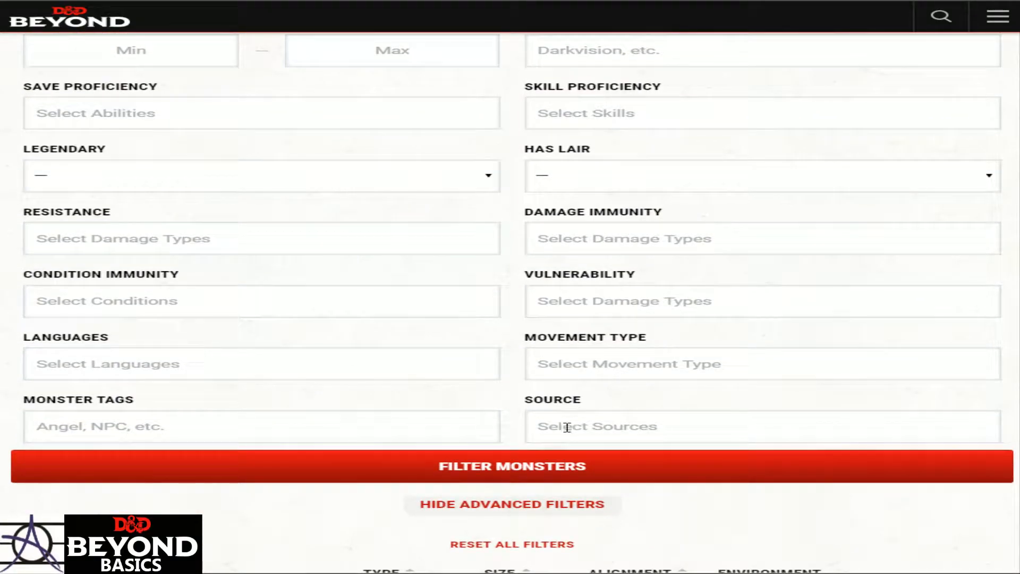
left_click(567, 428)
scroll(592, 380, "down", 2)
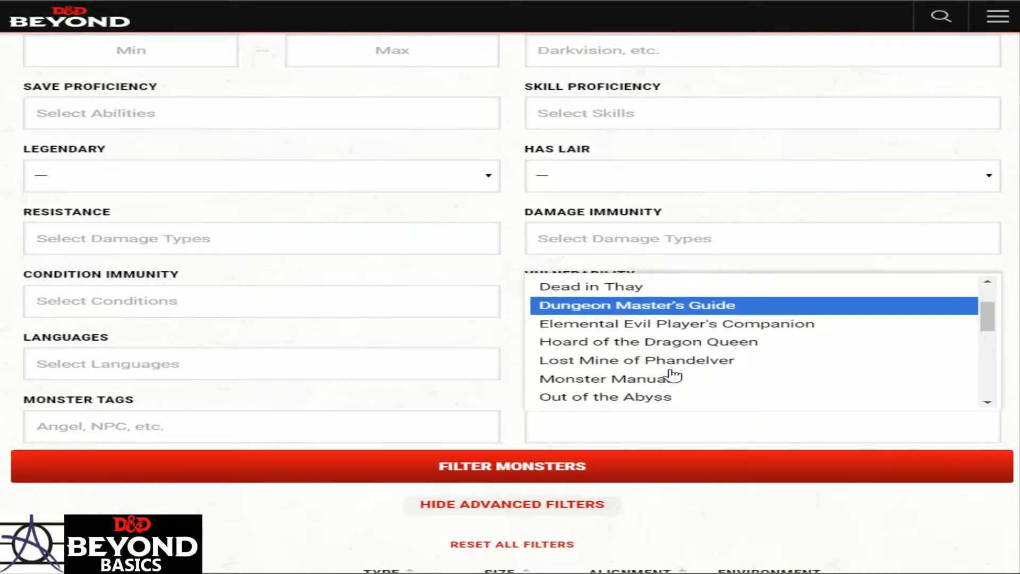
scroll(751, 363, "down", 8)
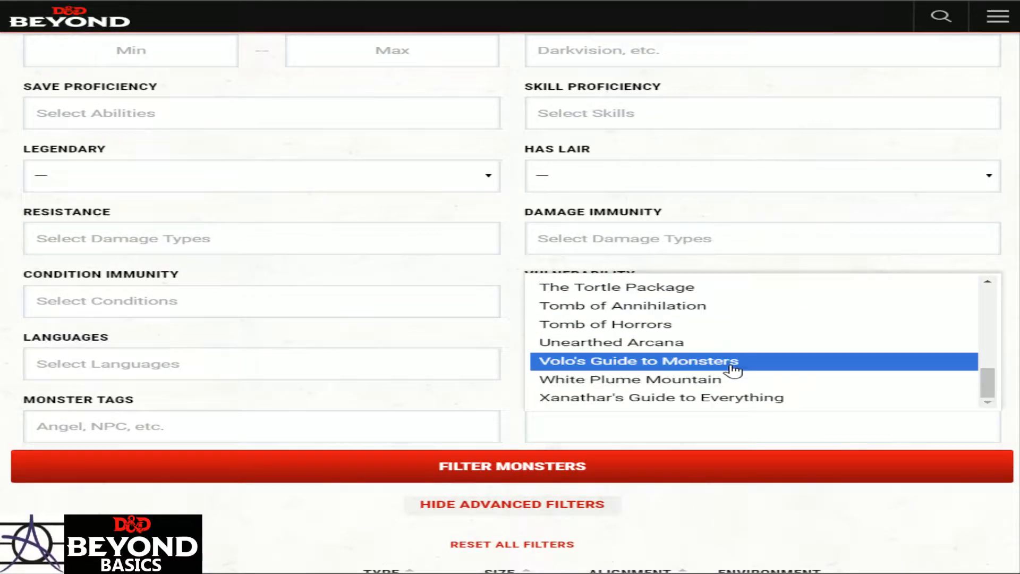
left_click(677, 366)
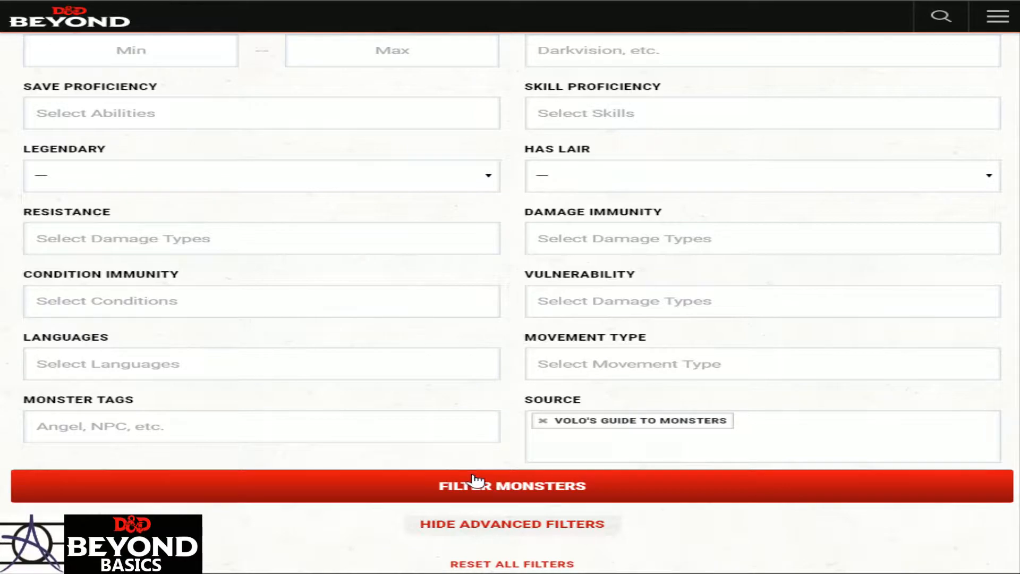
key("Return")
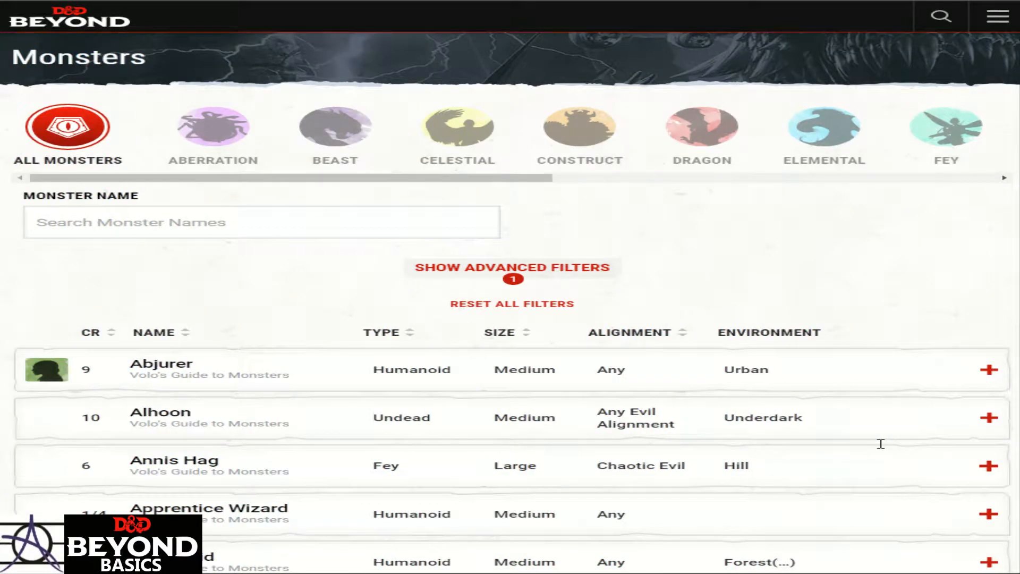
Look through the filtered monsters, expand the Bheur Hag entry and examine its stat block
scroll(365, 414, "down", 2)
scroll(332, 396, "down", 3)
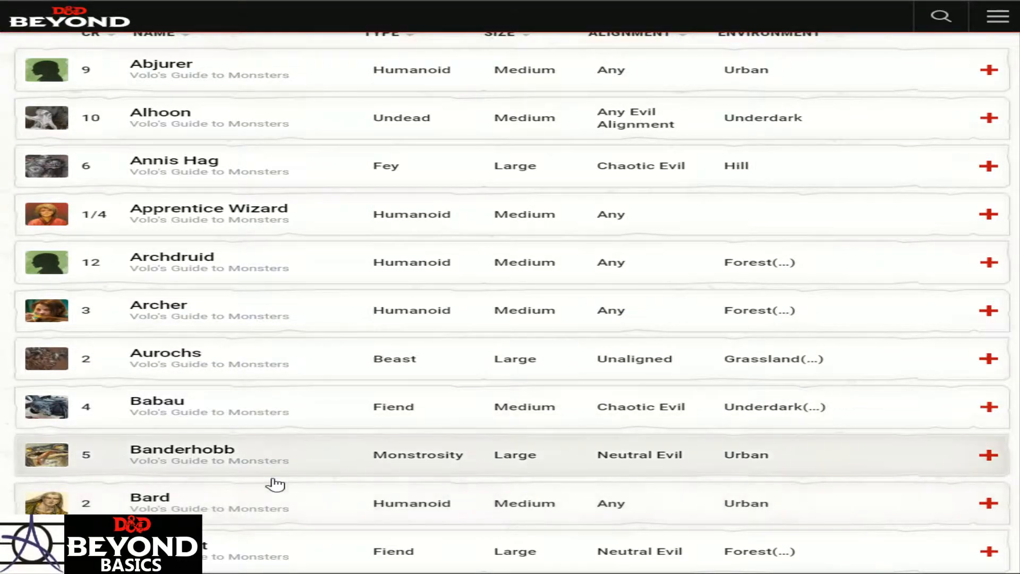
scroll(372, 486, "down", 2)
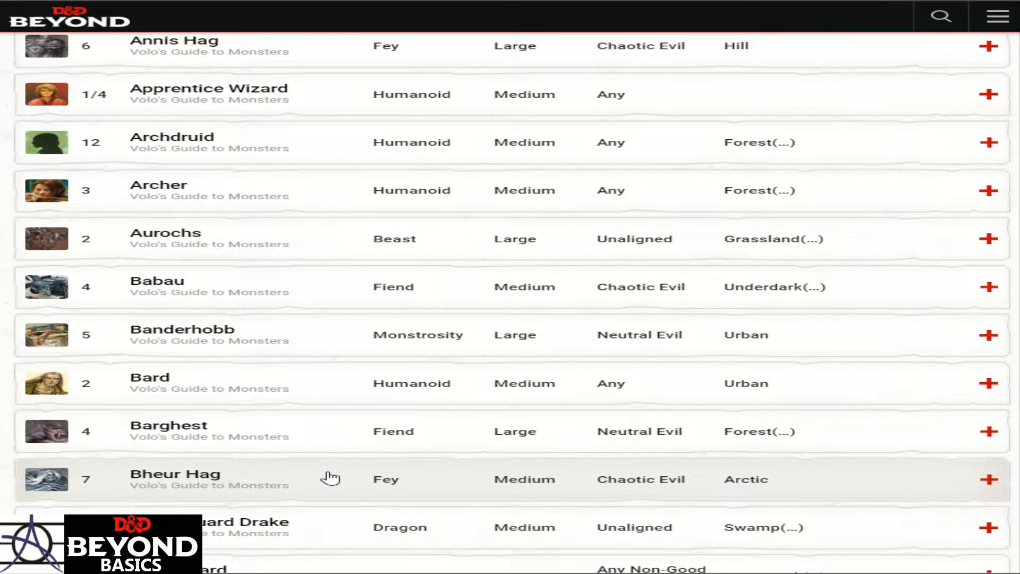
left_click(388, 478)
scroll(496, 446, "down", 8)
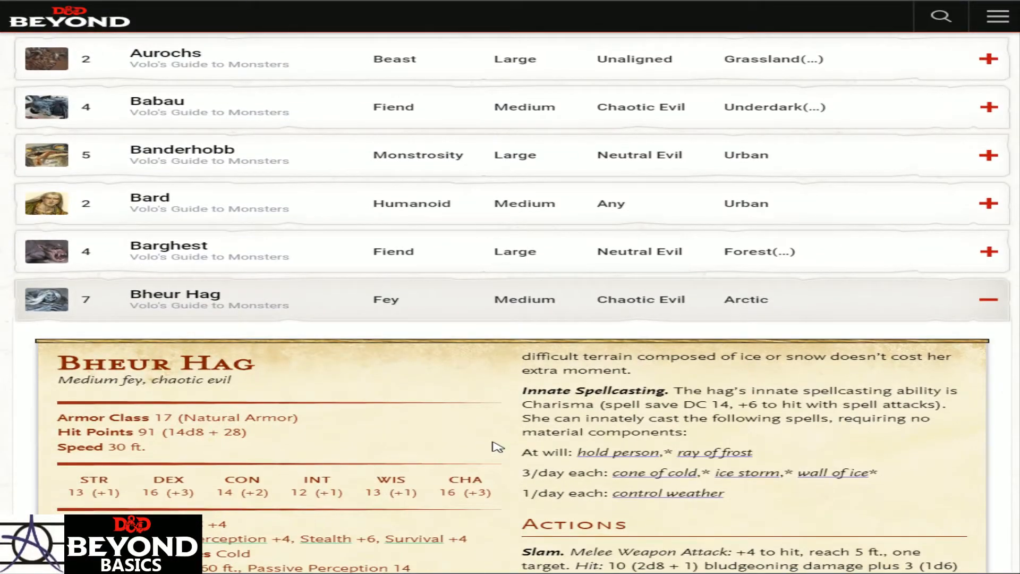
scroll(425, 366, "down", 6)
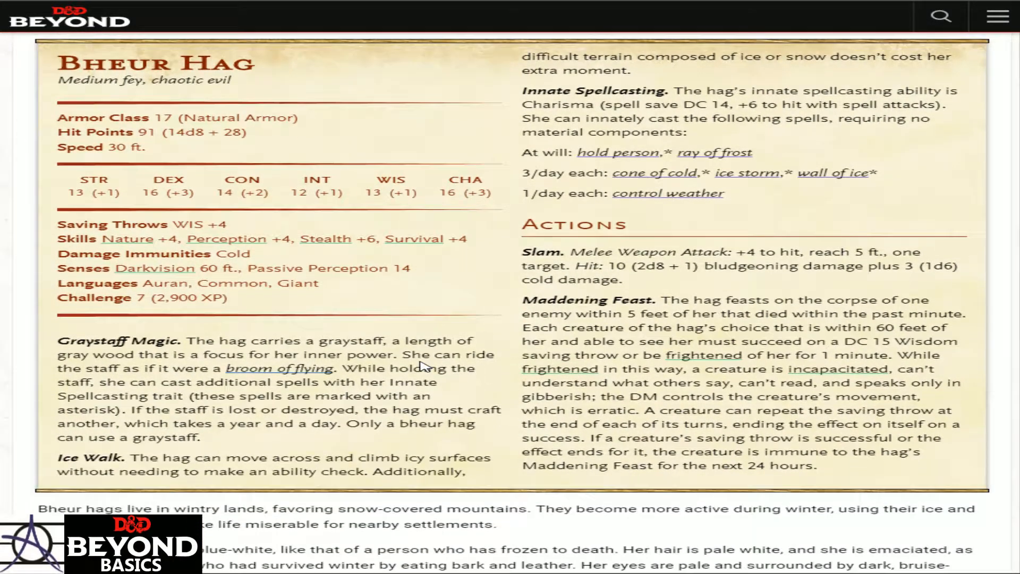
Open the Bheur Hag's details page and examine its artwork, stat block, lore text and tags
scroll(407, 367, "down", 4)
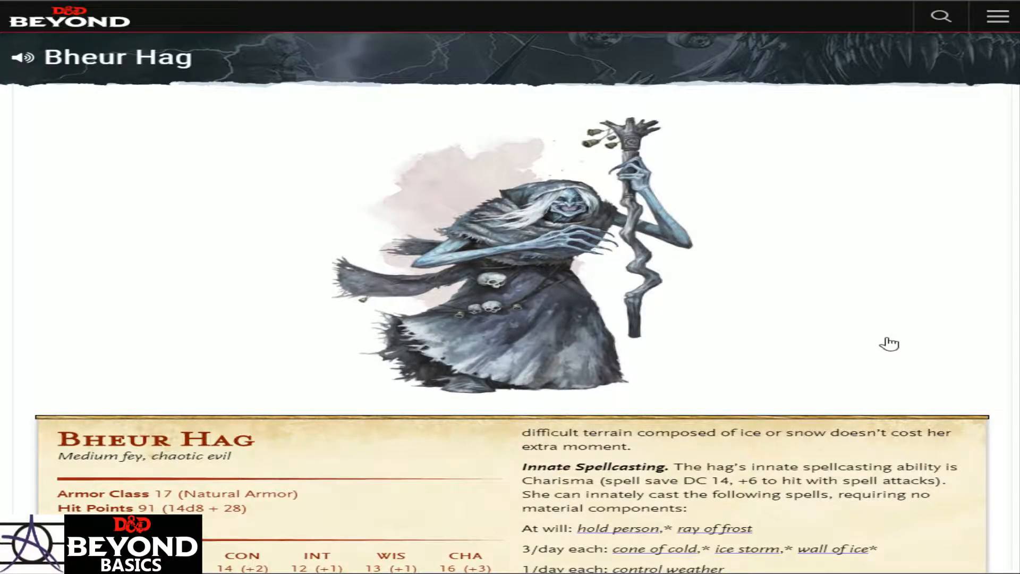
scroll(818, 343, "down", 4)
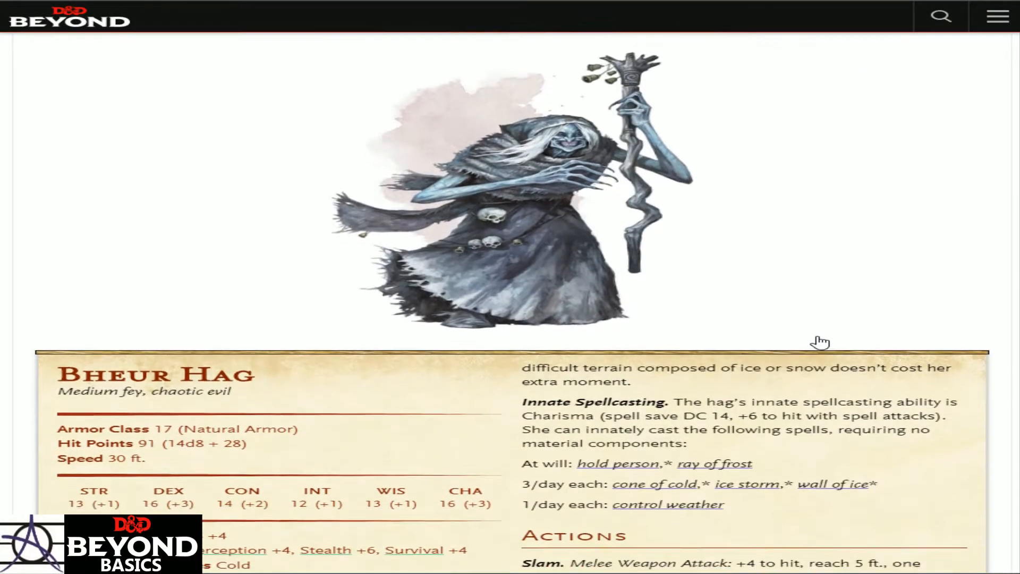
scroll(808, 347, "down", 2)
scroll(807, 353, "up", 4)
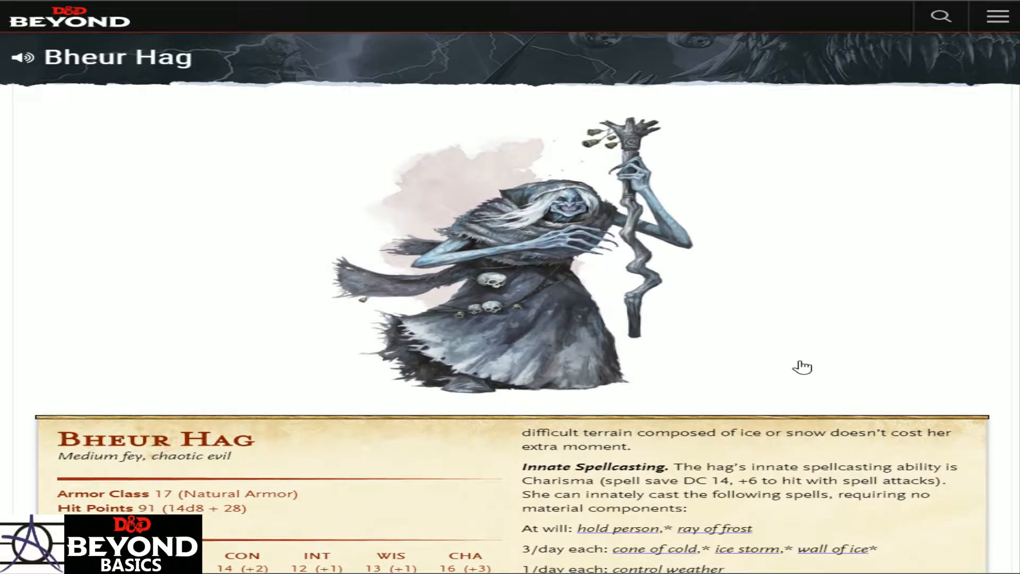
scroll(803, 365, "down", 3)
scroll(802, 366, "down", 10)
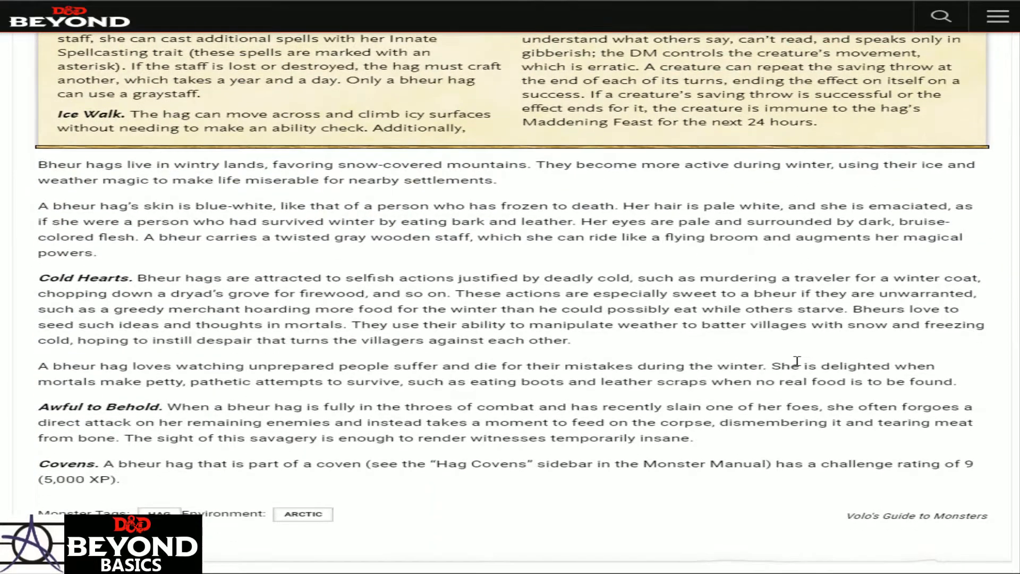
scroll(797, 362, "down", 1)
scroll(797, 361, "up", 5)
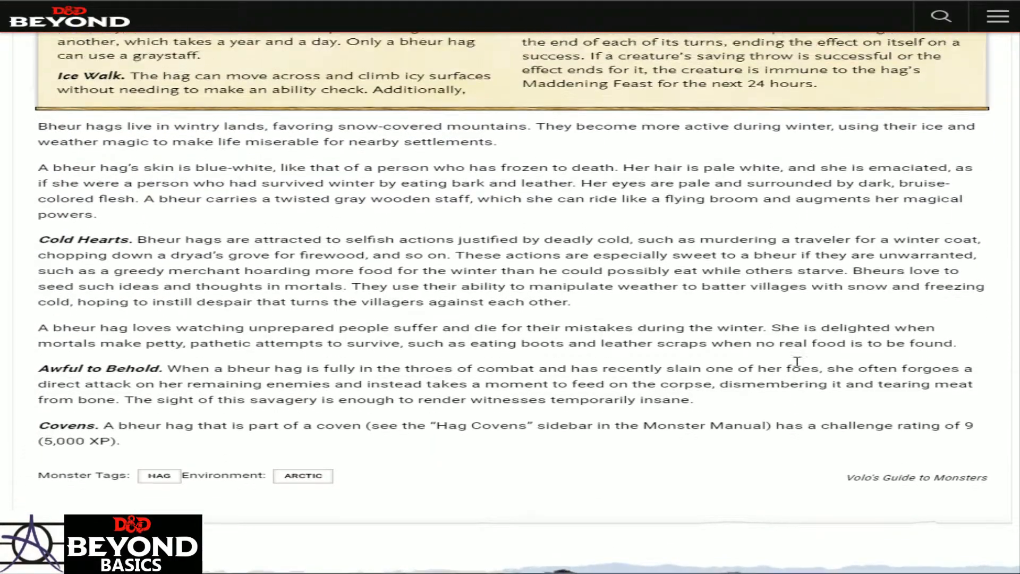
scroll(797, 362, "up", 8)
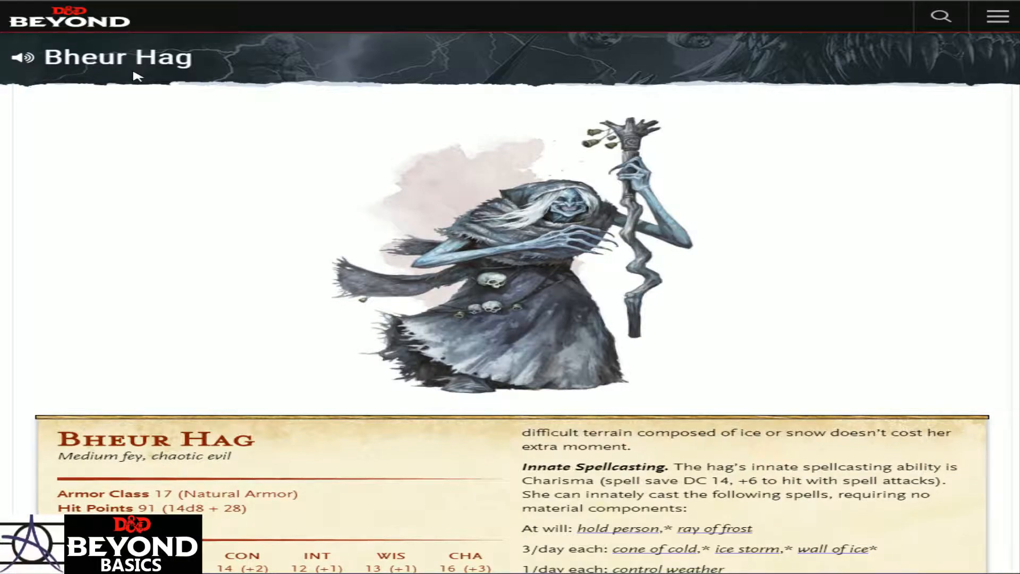
Open the Volo's Guide to Monsters rulebook from the compendium's rules
left_click(995, 20)
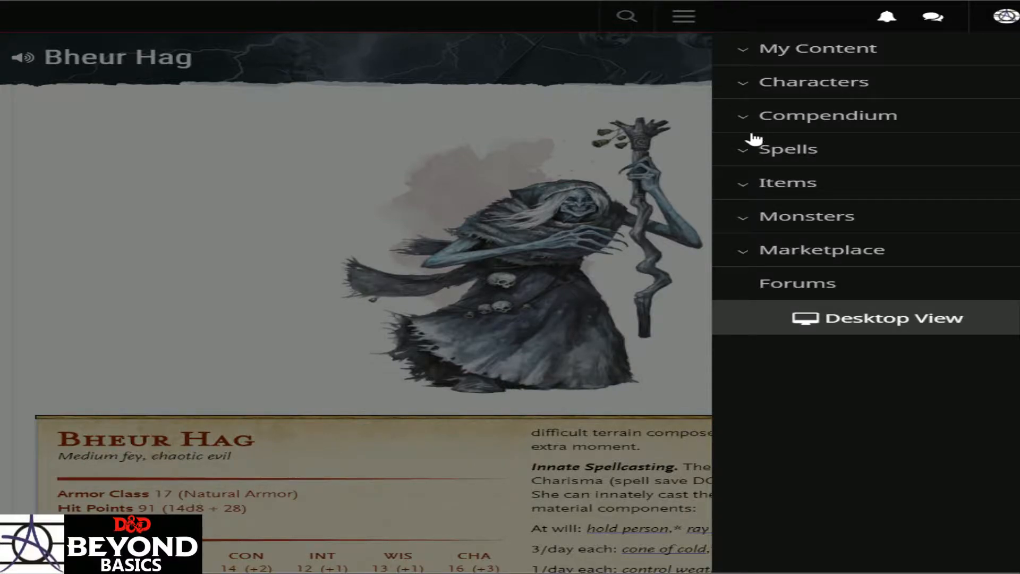
left_click(761, 117)
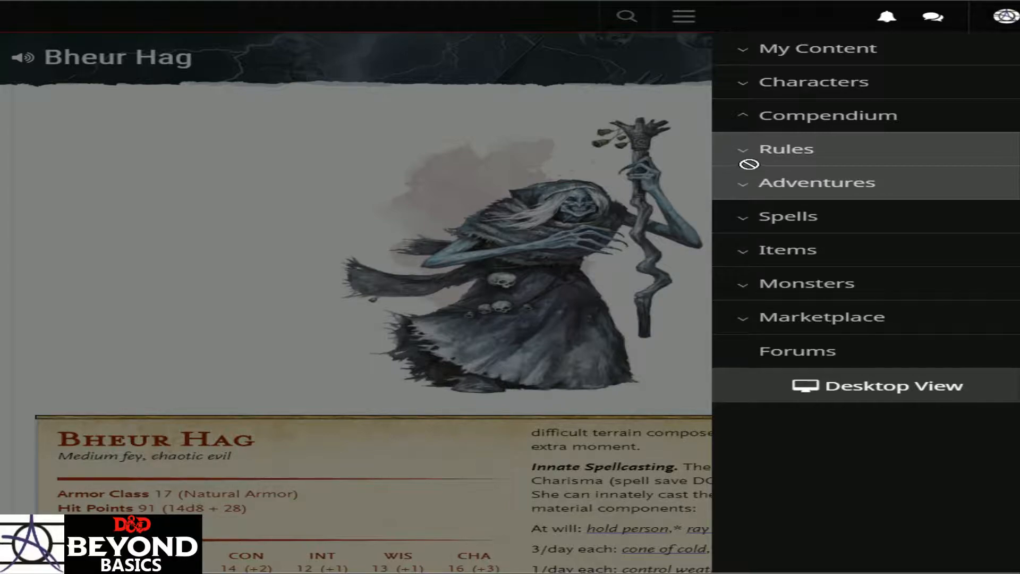
left_click(781, 154)
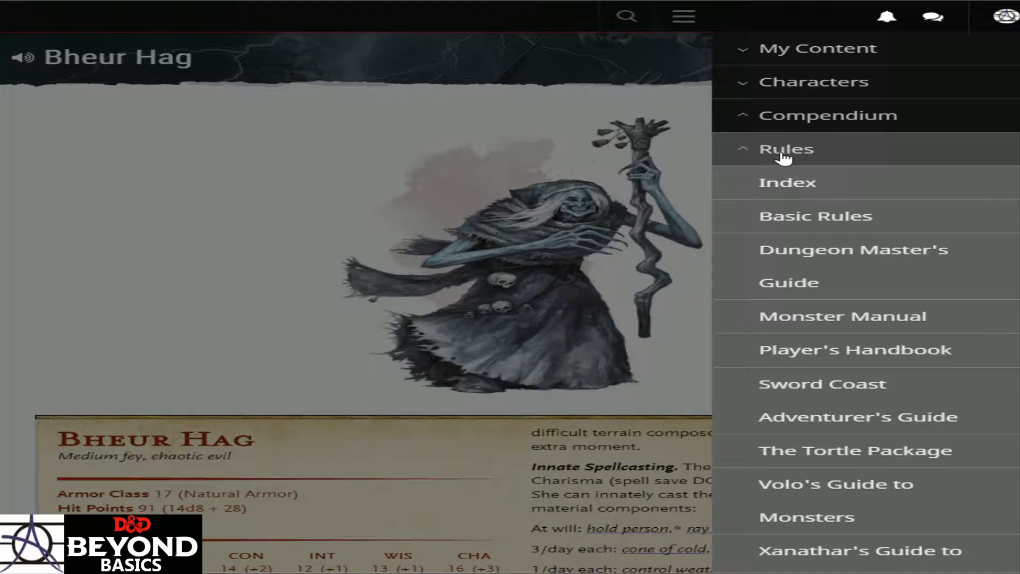
scroll(784, 157, "down", 3)
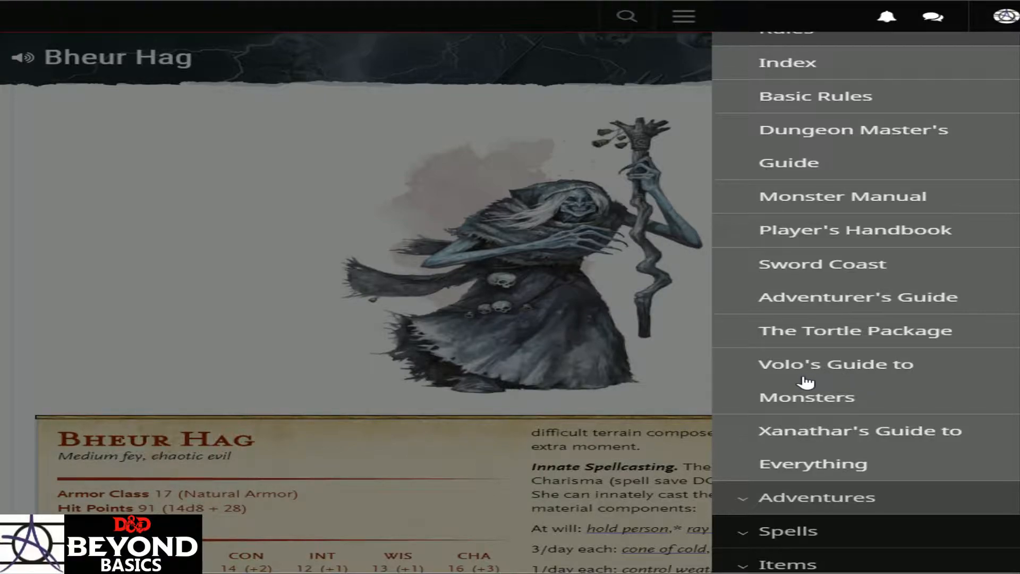
left_click(763, 405)
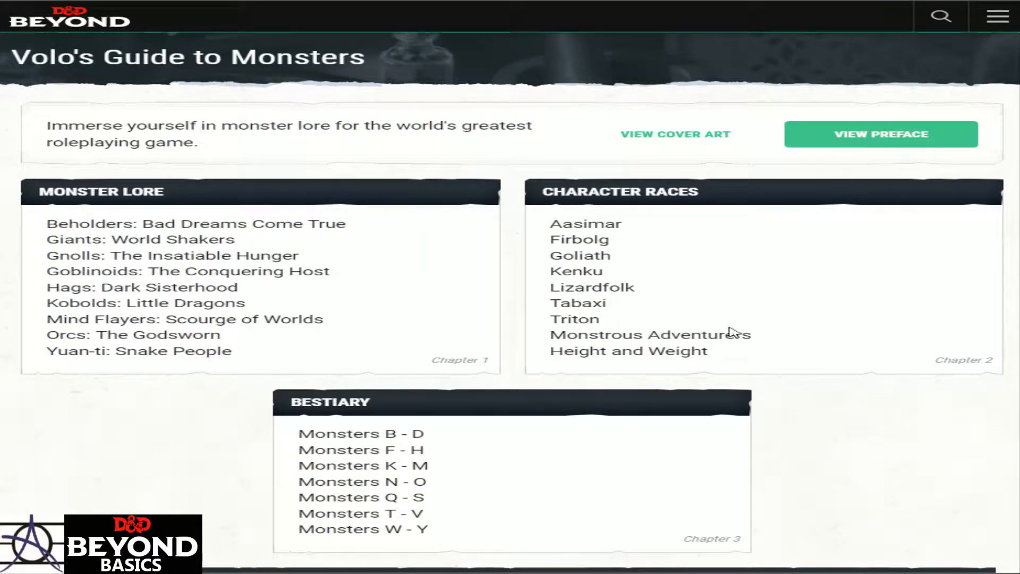
Open the Hags: Dark Sisterhood section of the Monster Lore chapter and examine its introduction, quote and artwork
scroll(595, 322, "down", 2)
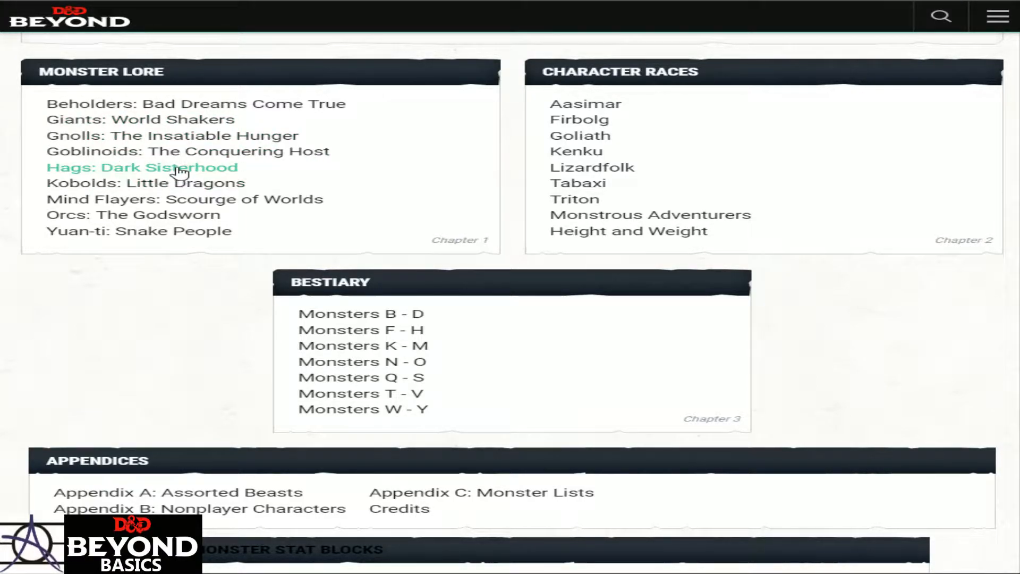
left_click(139, 167)
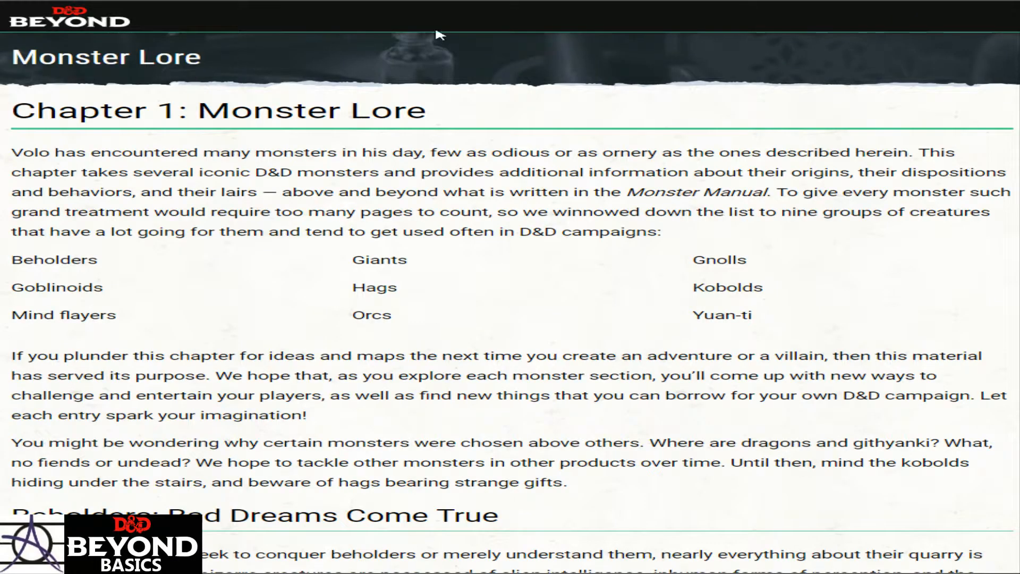
scroll(463, 246, "up", 4)
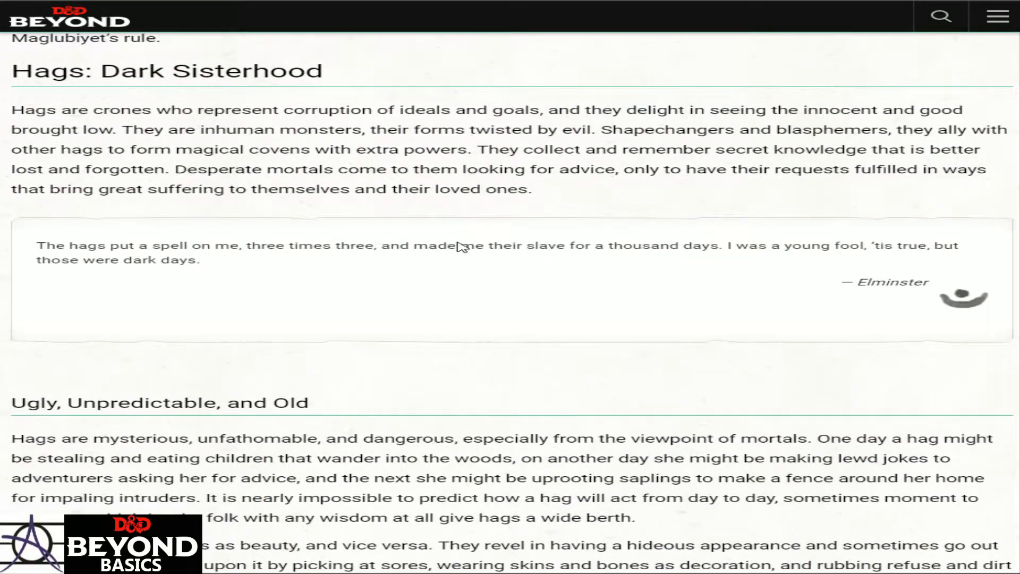
scroll(387, 316, "up", 5)
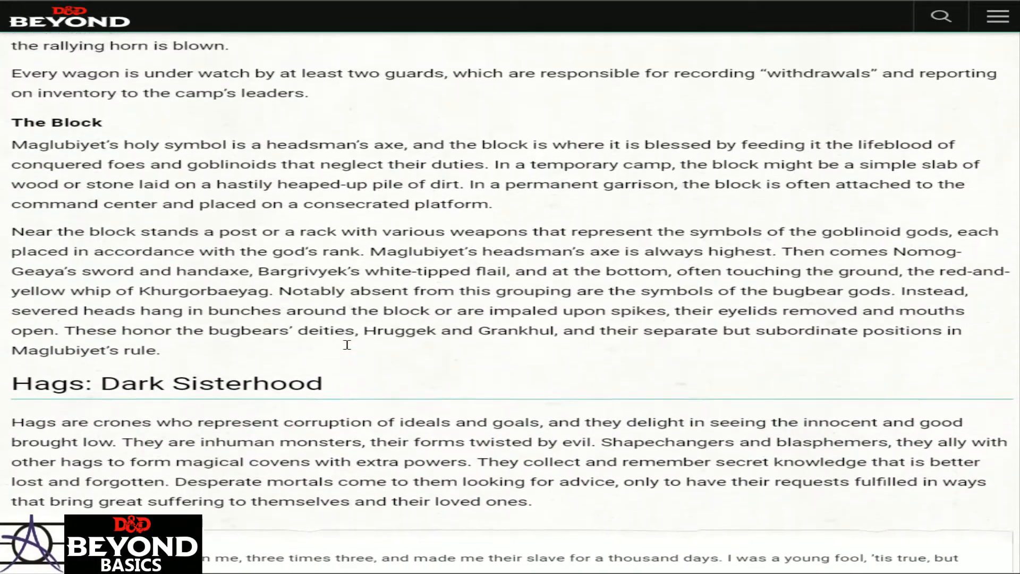
scroll(347, 345, "up", 2)
scroll(344, 346, "down", 5)
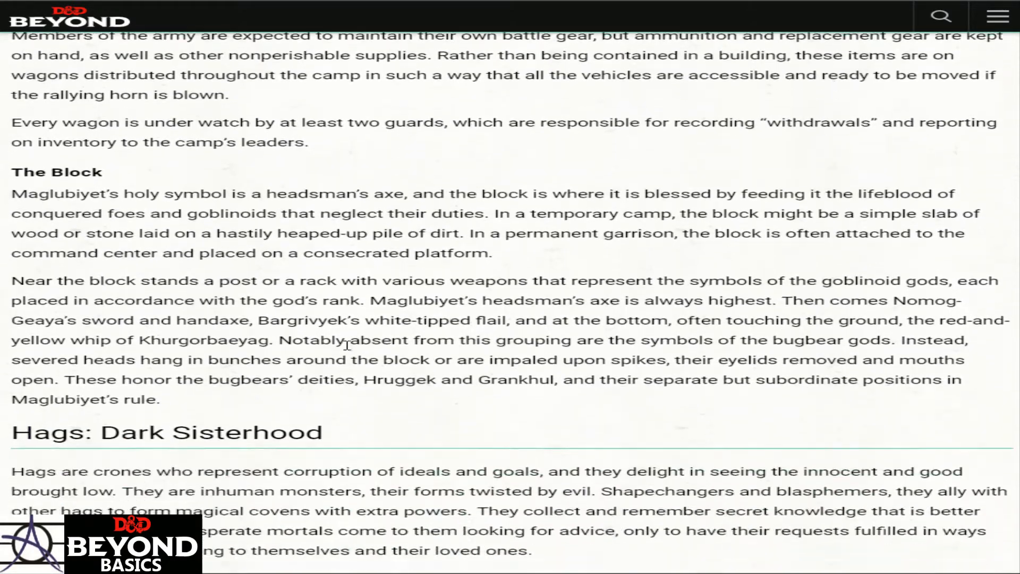
scroll(342, 345, "down", 10)
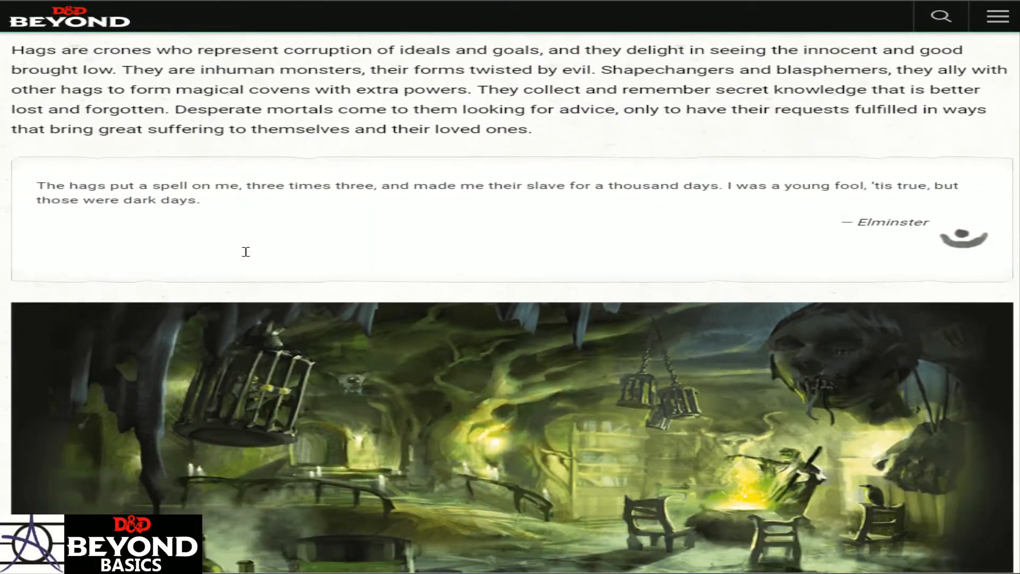
Read through the hag lore on ugliness, grandmothers and aunties in Ugly, Unpredictable, and Old, continuing into Master Manipulators
scroll(526, 261, "down", 3)
scroll(543, 235, "down", 4)
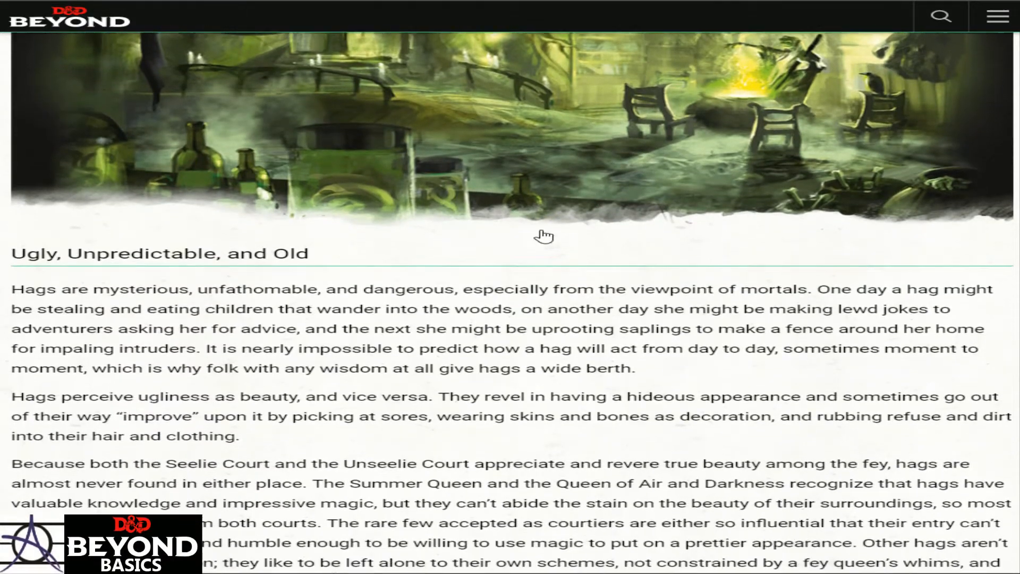
scroll(346, 238, "down", 5)
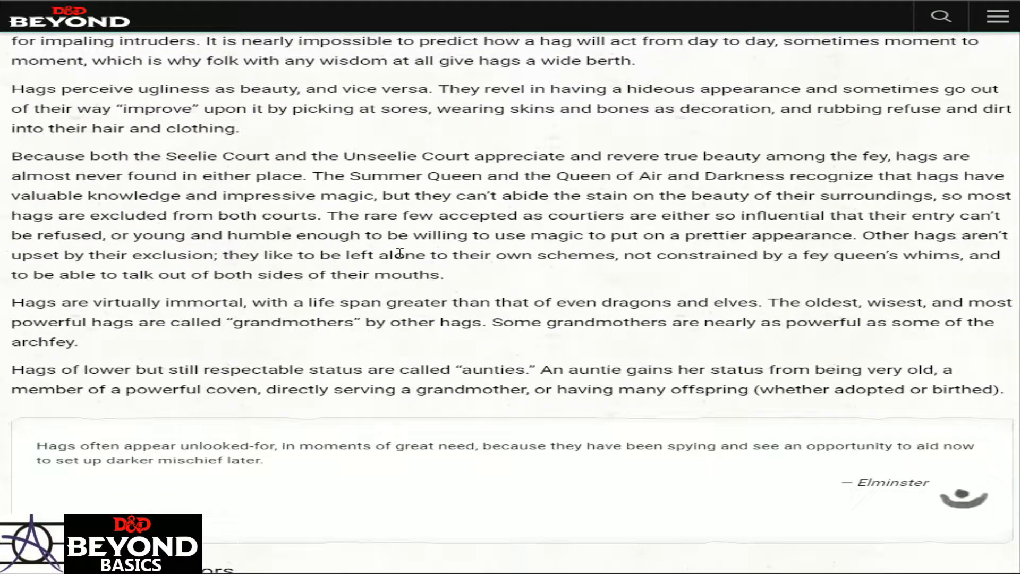
scroll(399, 254, "down", 2)
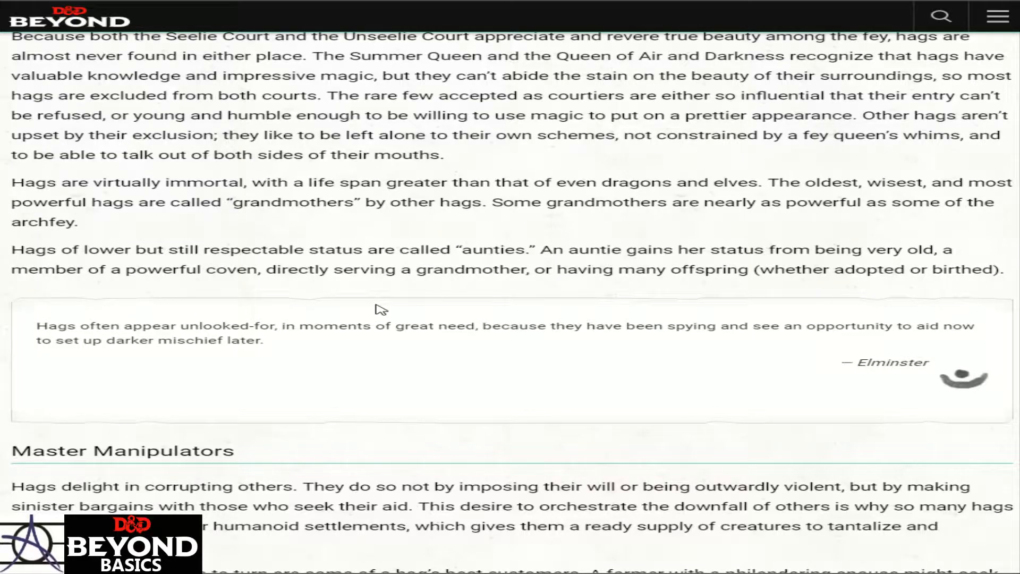
scroll(404, 308, "down", 1)
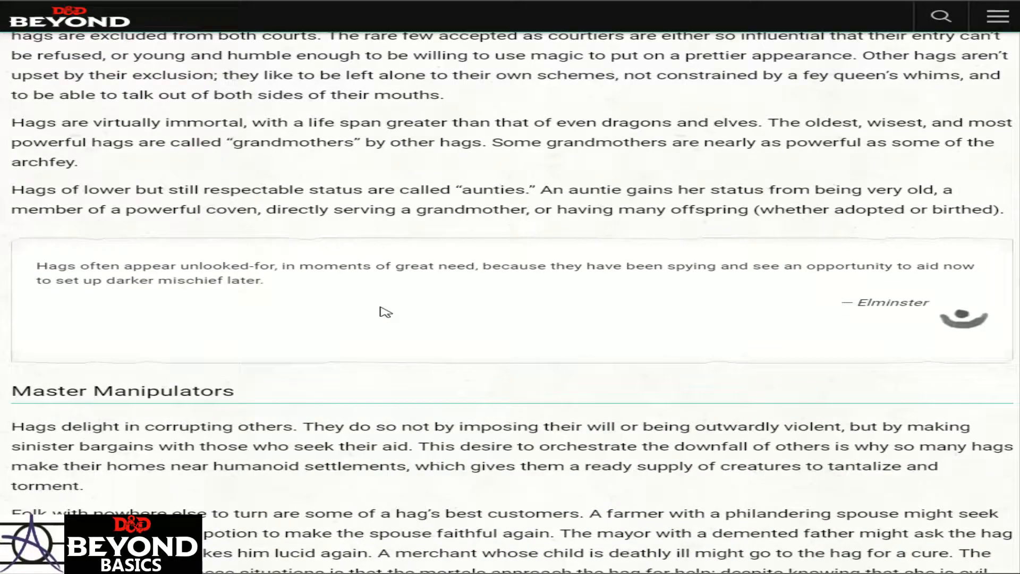
scroll(317, 308, "down", 2)
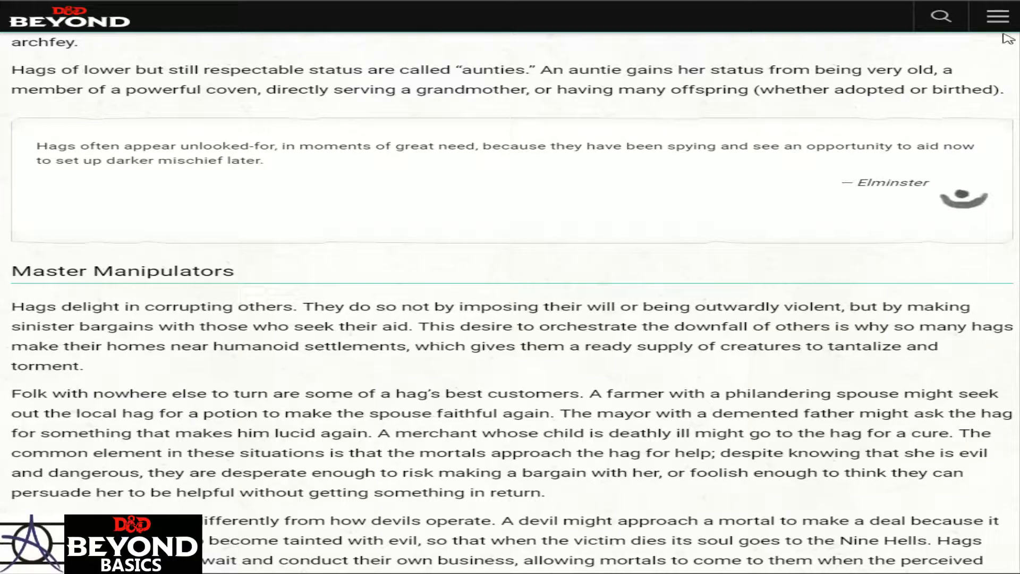
Leave the Monster Lore chapter and open the site's Marketplace page
left_click(998, 19)
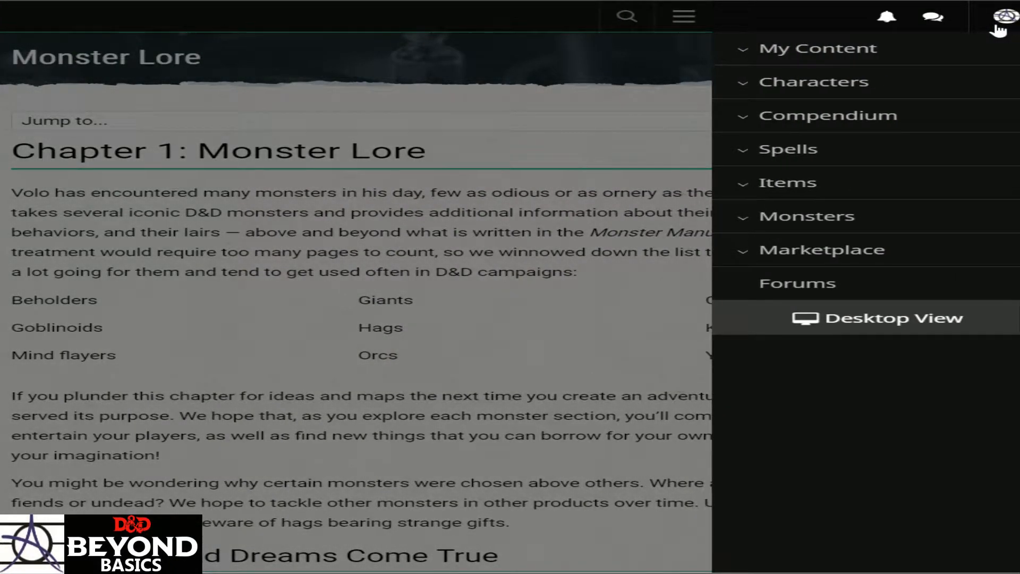
left_click(802, 260)
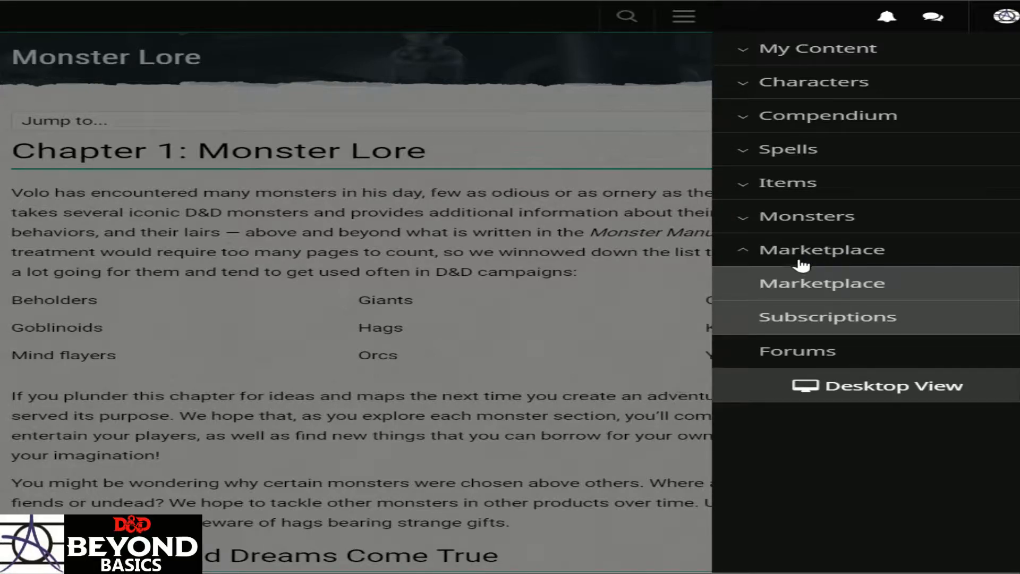
left_click(817, 298)
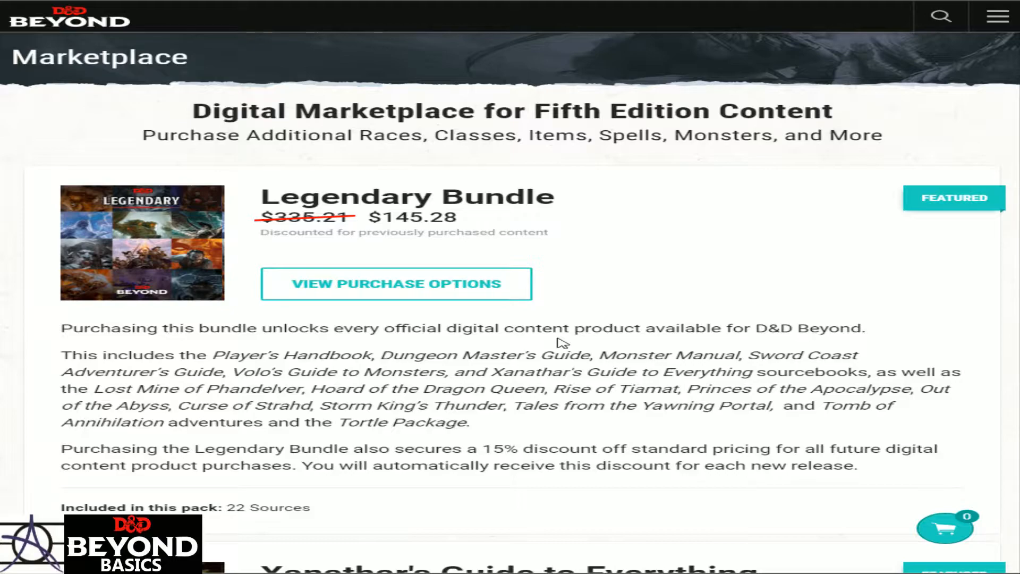
Examine the featured Legendary Bundle and Xanathar's Guide to Everything listings, then return to the Legendary Bundle's price and included books
scroll(473, 340, "down", 4)
scroll(463, 318, "down", 3)
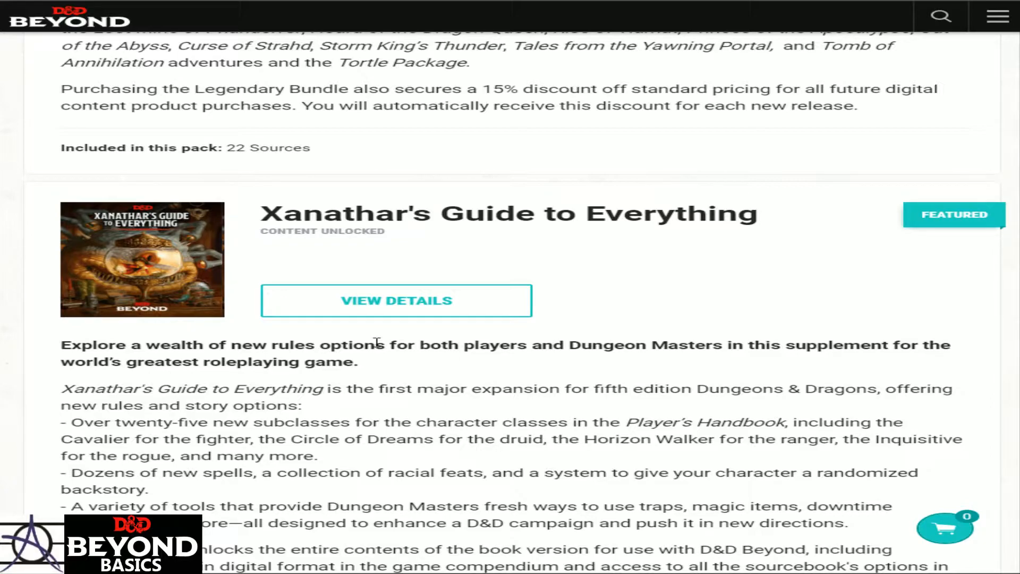
scroll(376, 343, "up", 5)
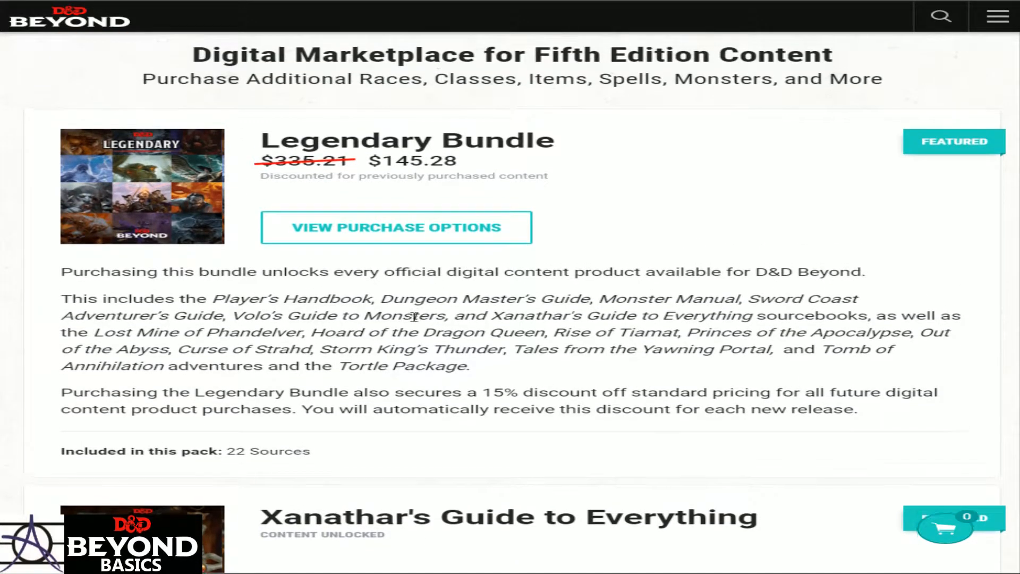
scroll(414, 318, "up", 1)
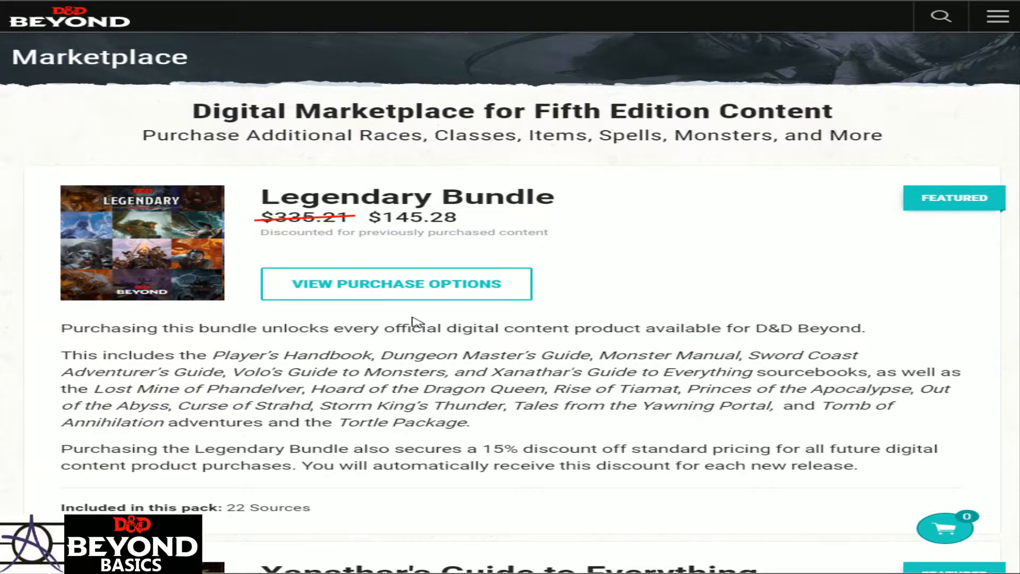